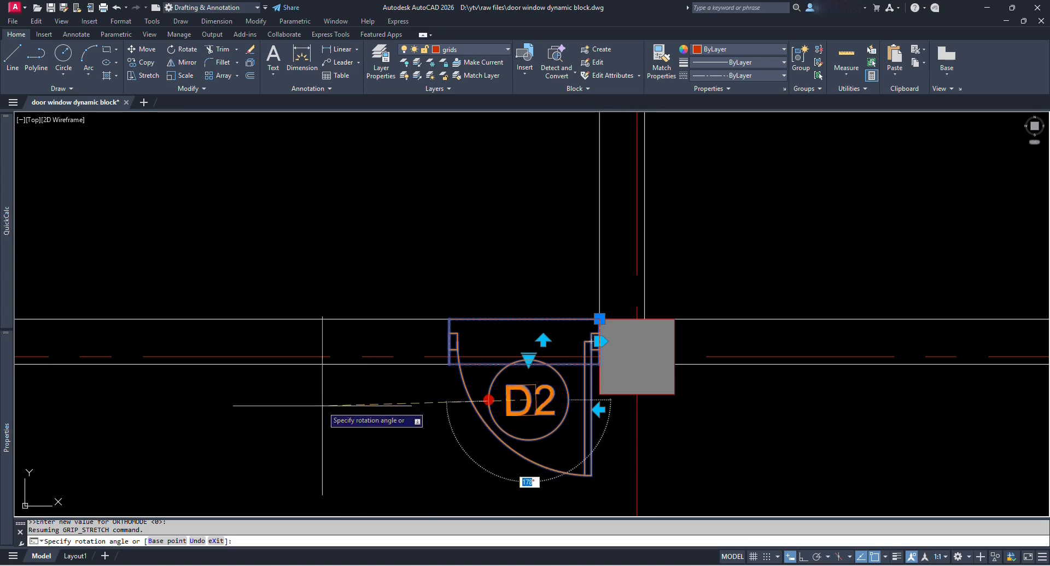
Switch the door block to the 3 ft door and flip it to the other side.
key(Escape)
middle_drag(575, 429, 568, 405)
key(Escape)
click(588, 422)
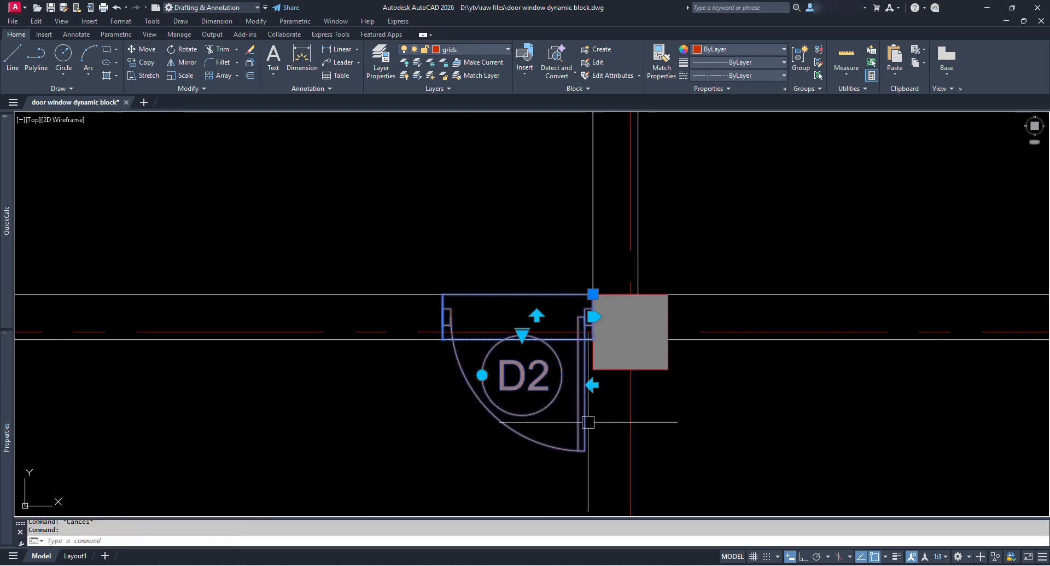
click(522, 334)
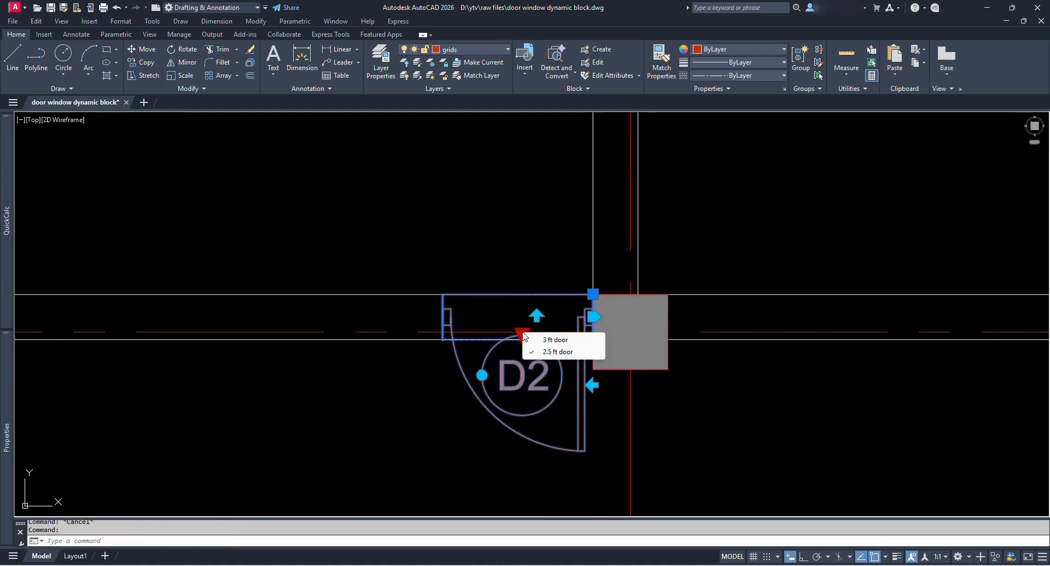
click(563, 339)
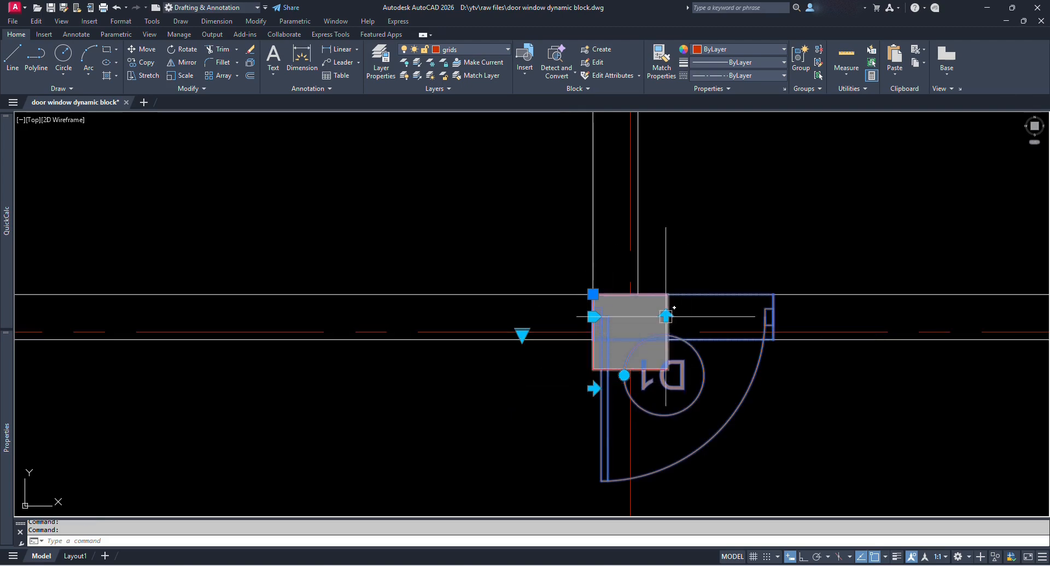
click(593, 388)
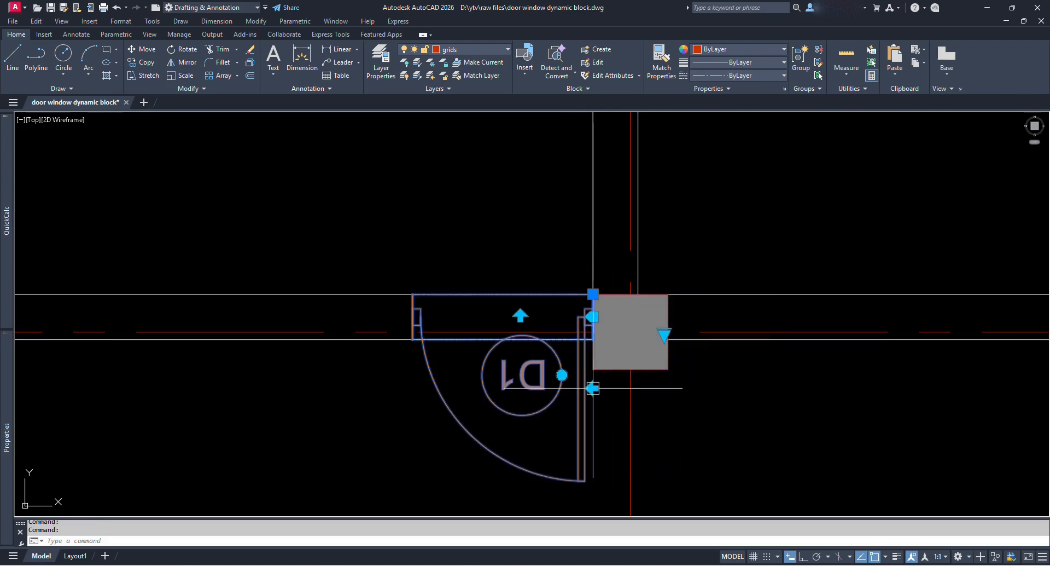
Move the door so it sits against the lower column on grid line 3.
click(592, 316)
scroll(499, 309, down, 5)
scroll(578, 428, up, 2)
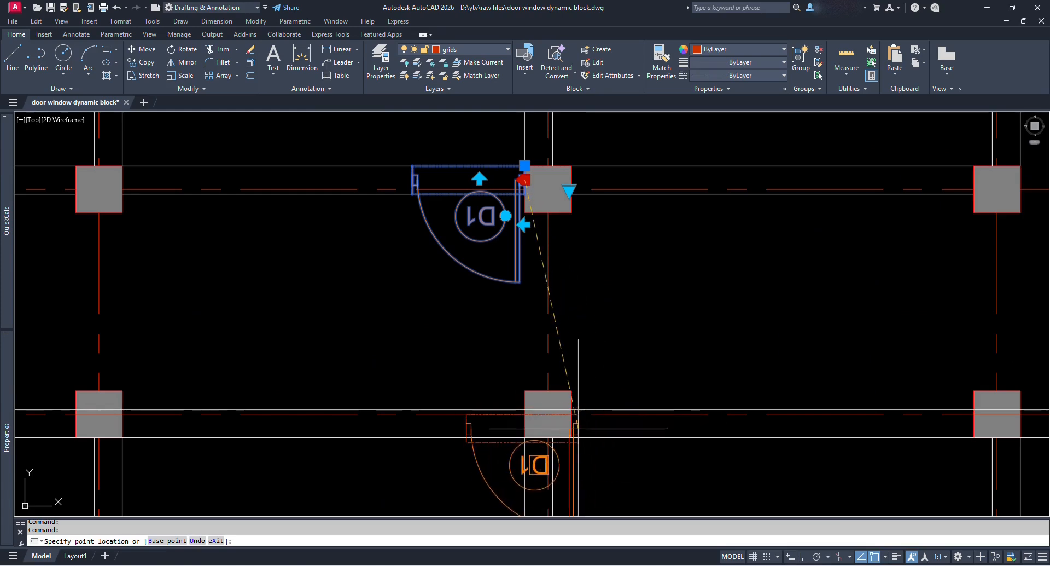
middle_drag(578, 428, 584, 303)
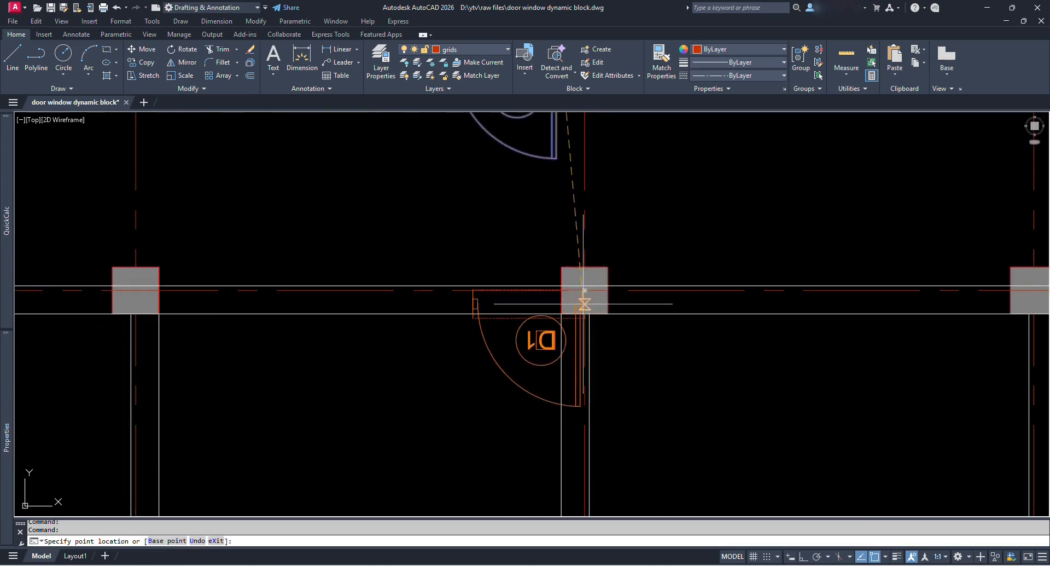
click(615, 307)
scroll(623, 307, up, 2)
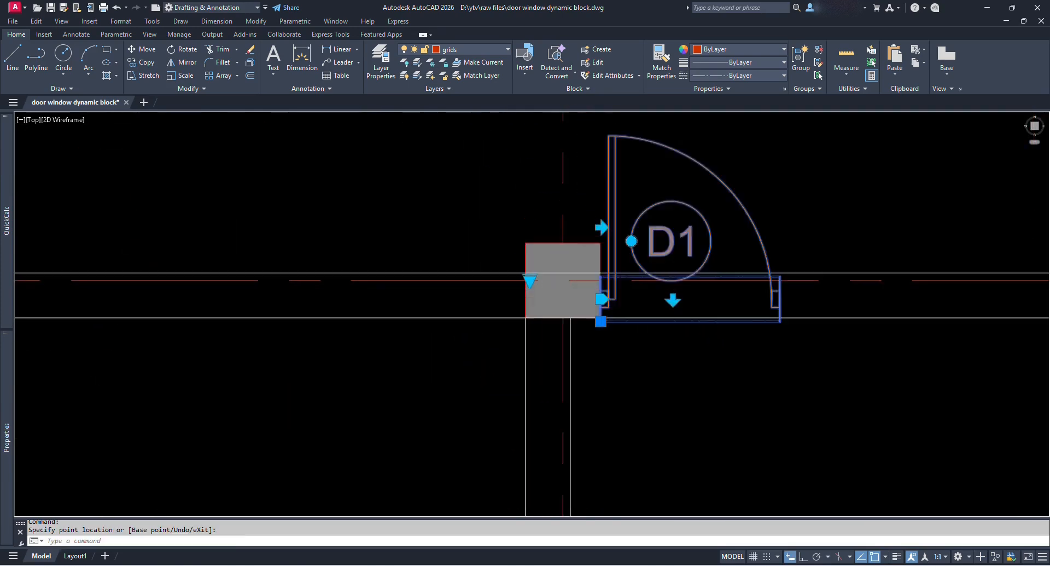
scroll(620, 319, up, 2)
click(601, 321)
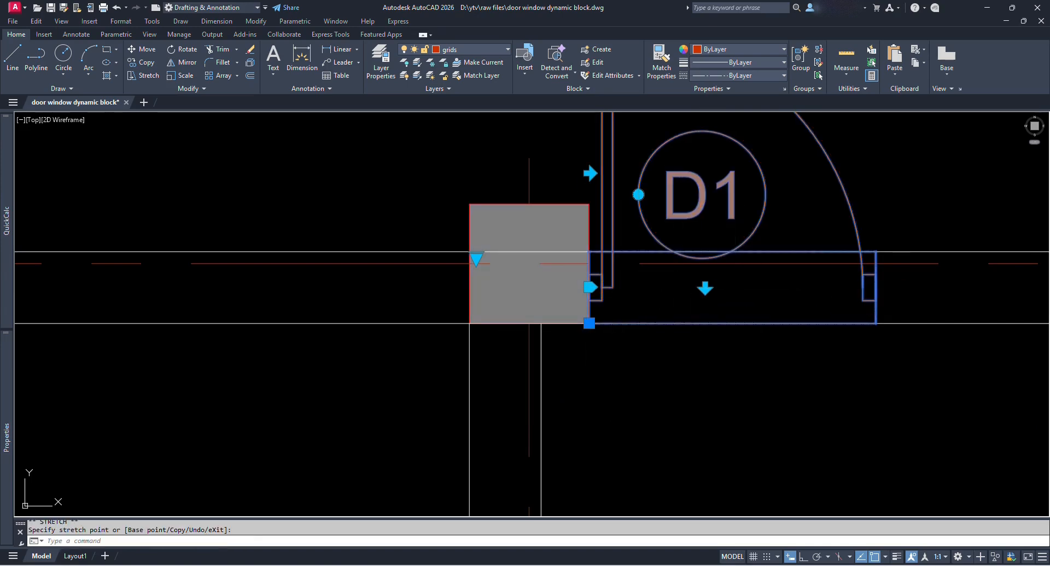
Flip the door so it swings below the wall.
click(707, 302)
click(708, 302)
click(707, 293)
key(Escape)
scroll(706, 297, down, 2)
middle_drag(836, 309, 710, 326)
Regenerate the drawing with RE and zoom out to show the whole grid.
scroll(714, 328, down, 4)
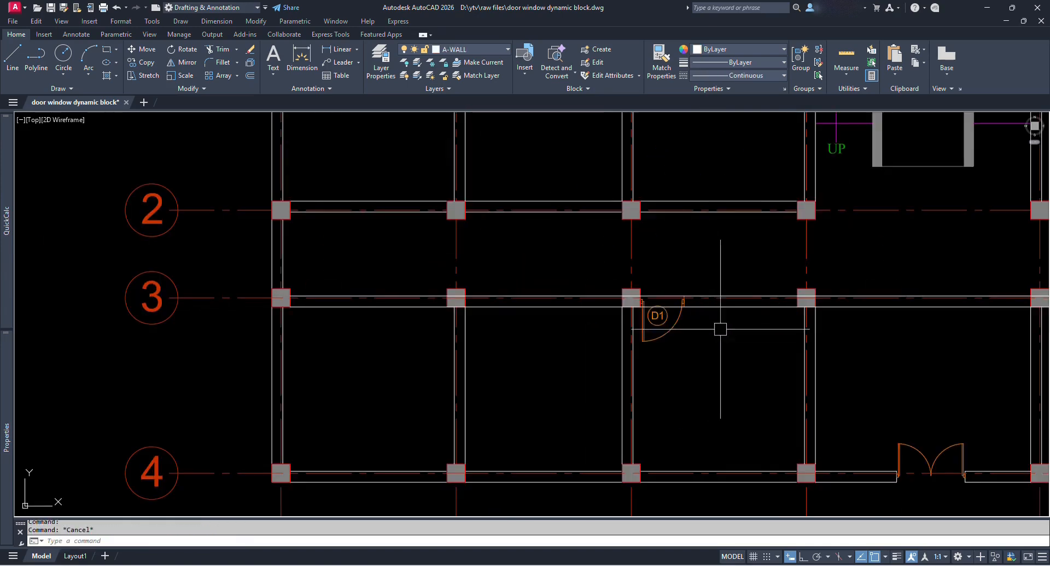
scroll(720, 329, up, 3)
text(RE)
key(Return)
scroll(516, 346, down, 2)
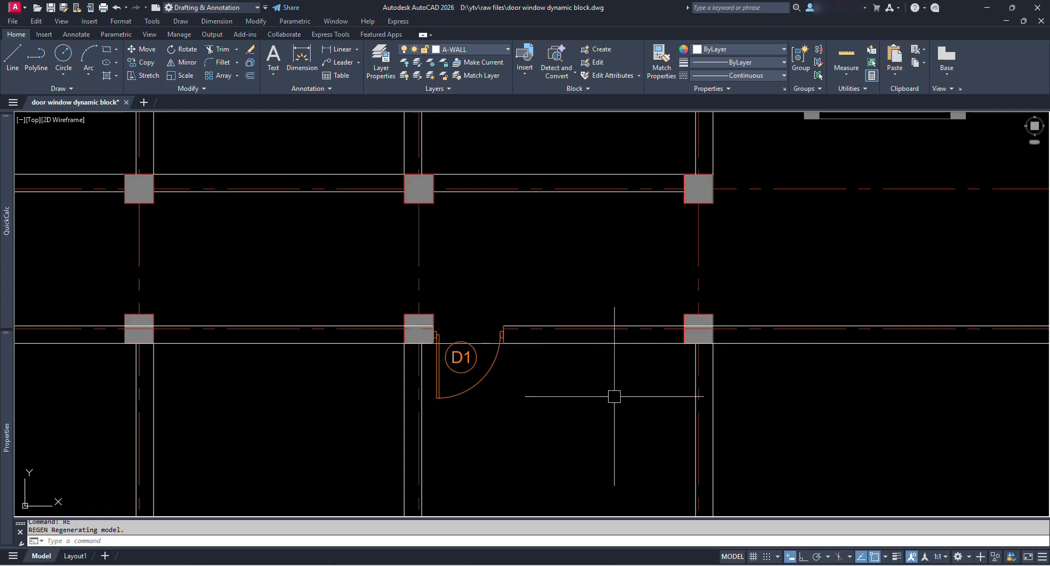
scroll(547, 361, down, 2)
middle_drag(614, 394, 504, 347)
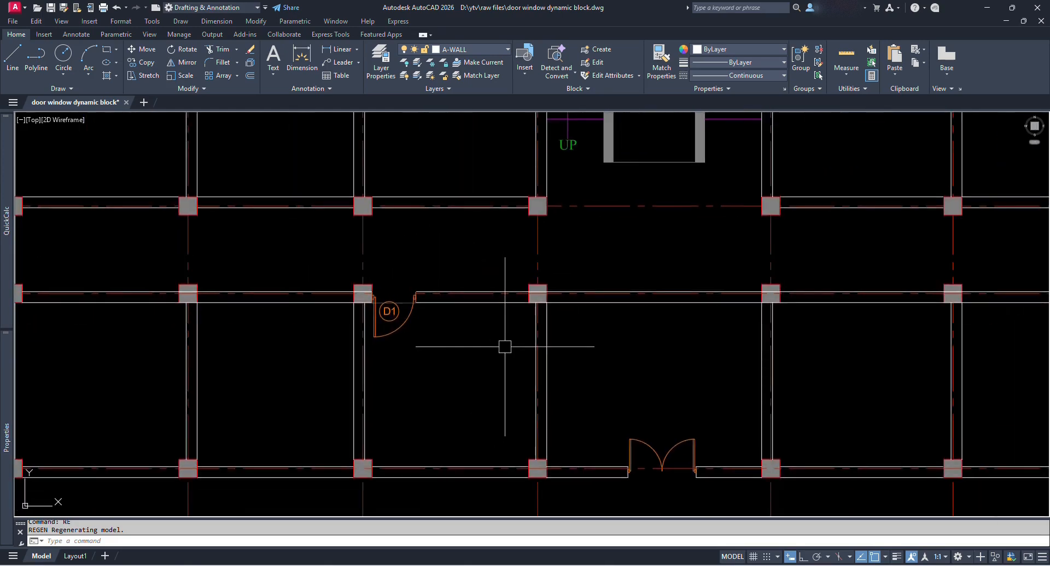
scroll(507, 335, down, 3)
middle_drag(714, 295, 600, 338)
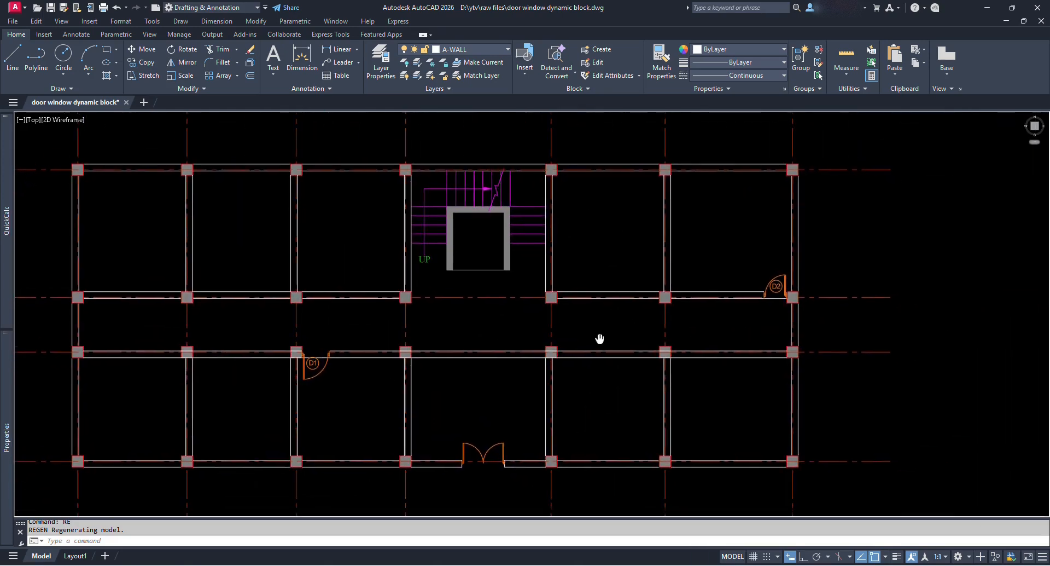
Copy the D1 door into the empty space right of the floor plan.
text(co)
key(Return)
click(307, 368)
key(Return)
click(306, 368)
middle_drag(934, 247, 554, 293)
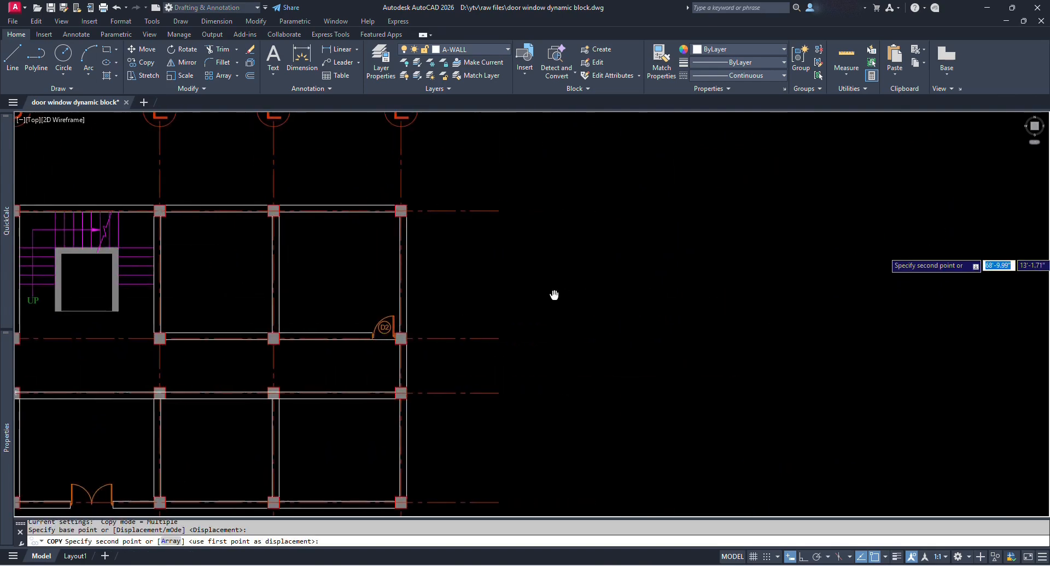
click(678, 303)
key(Escape)
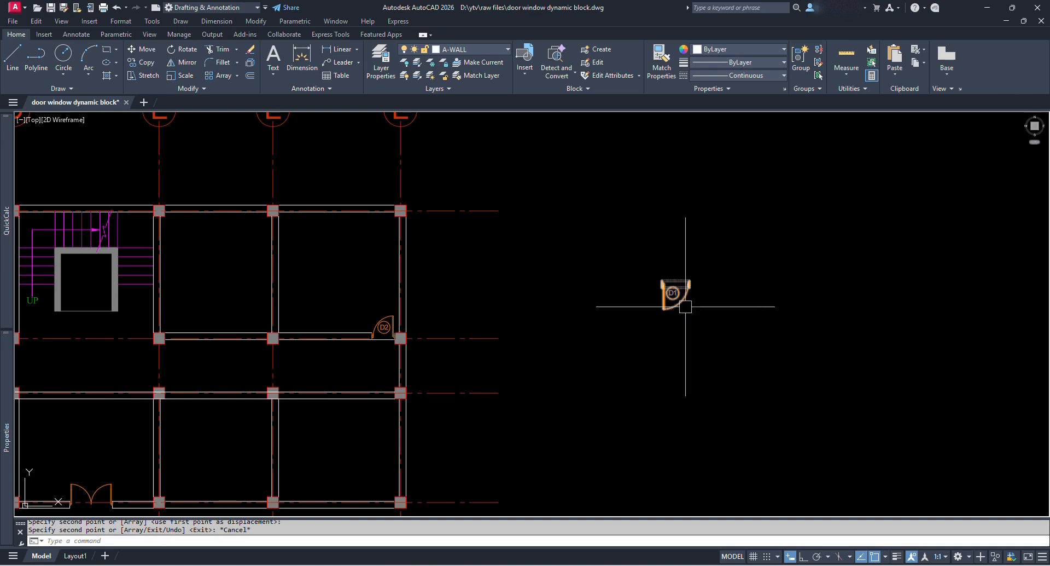
scroll(695, 303, up, 4)
middle_drag(729, 309, 420, 383)
scroll(642, 310, up, 2)
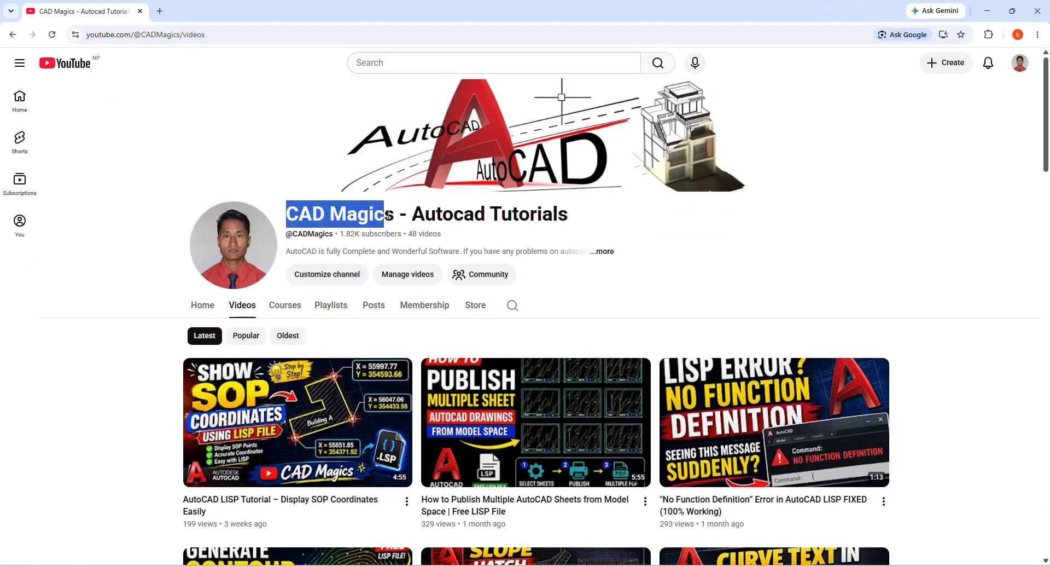
drag(422, 215, 572, 219)
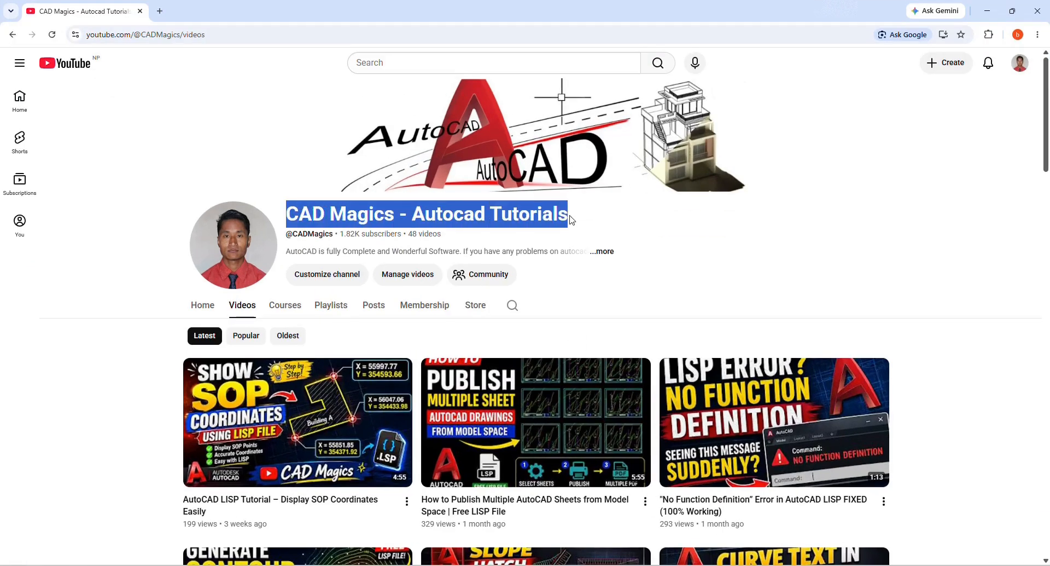
scroll(767, 265, down, 5)
scroll(939, 265, down, 9)
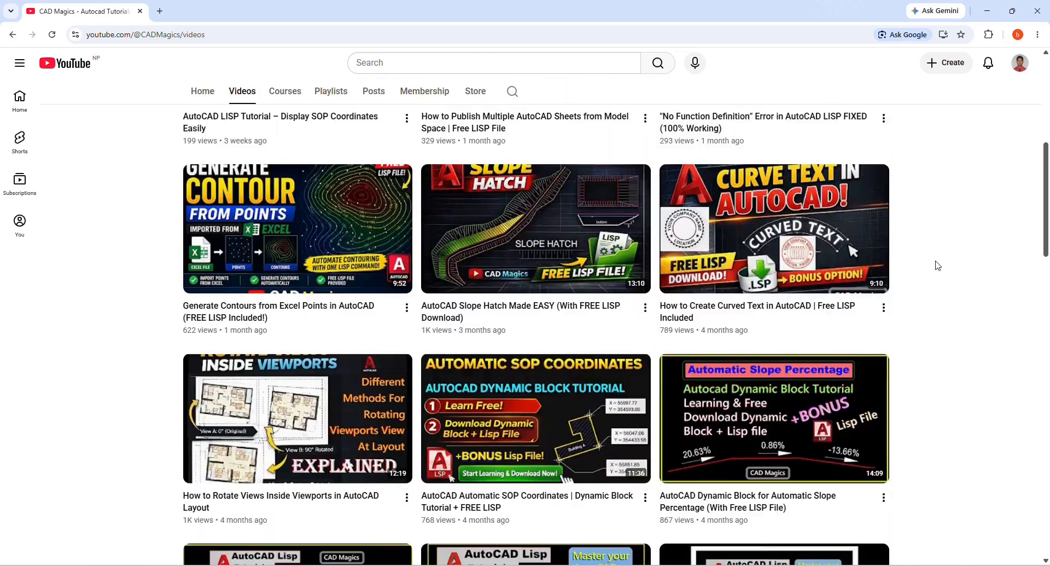
scroll(939, 265, down, 18)
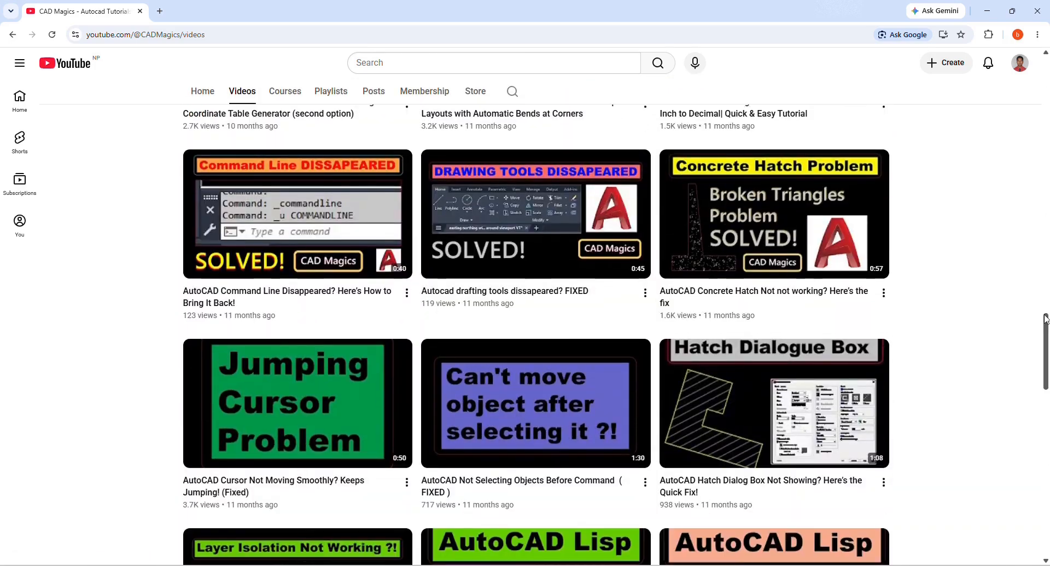
scroll(1046, 416, up, 20)
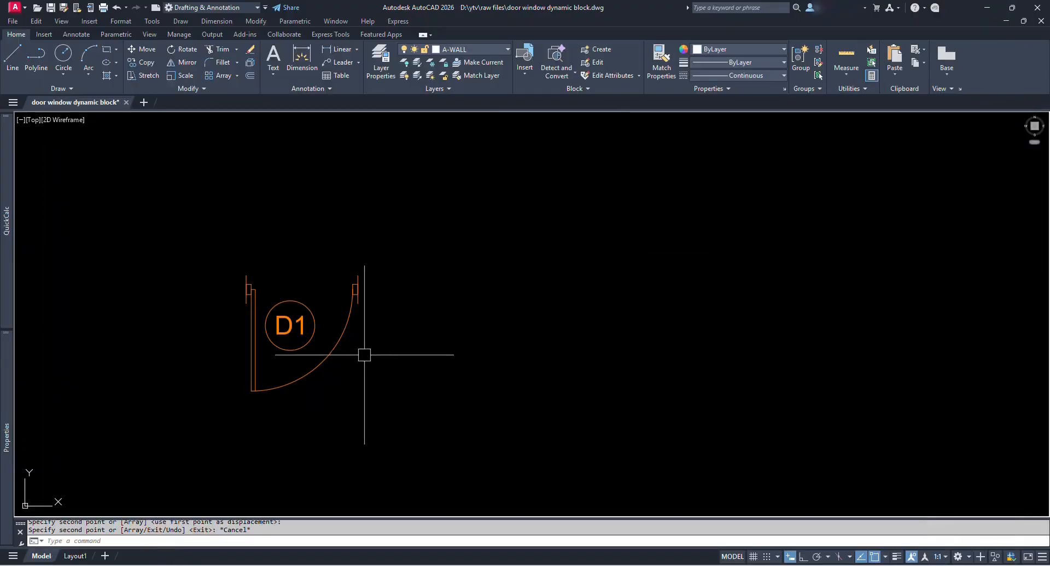
Draw a horizontal line with Ortho on to the right of the D1 door.
click(346, 313)
key(Escape)
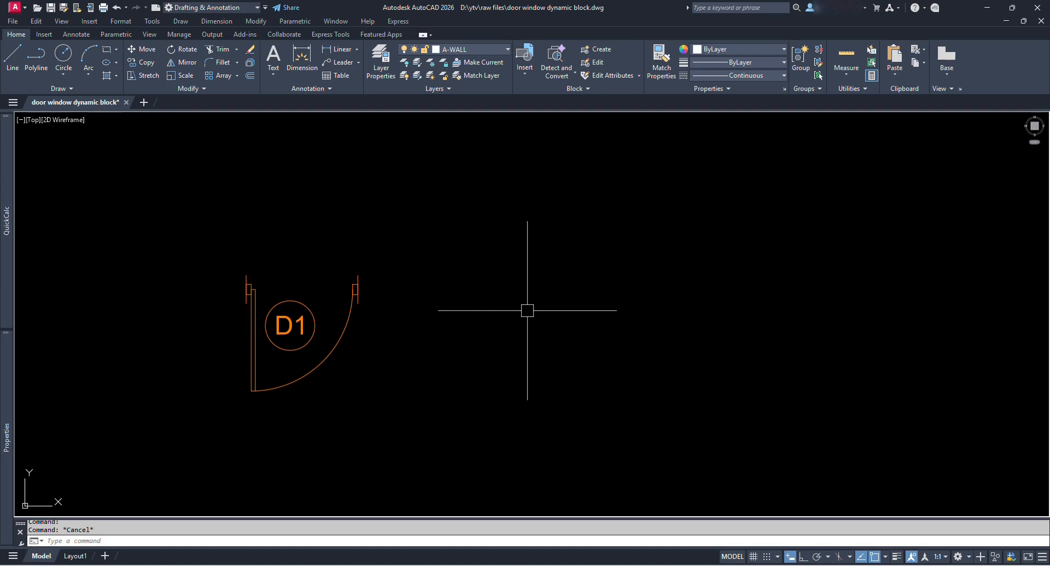
text(l)
key(Return)
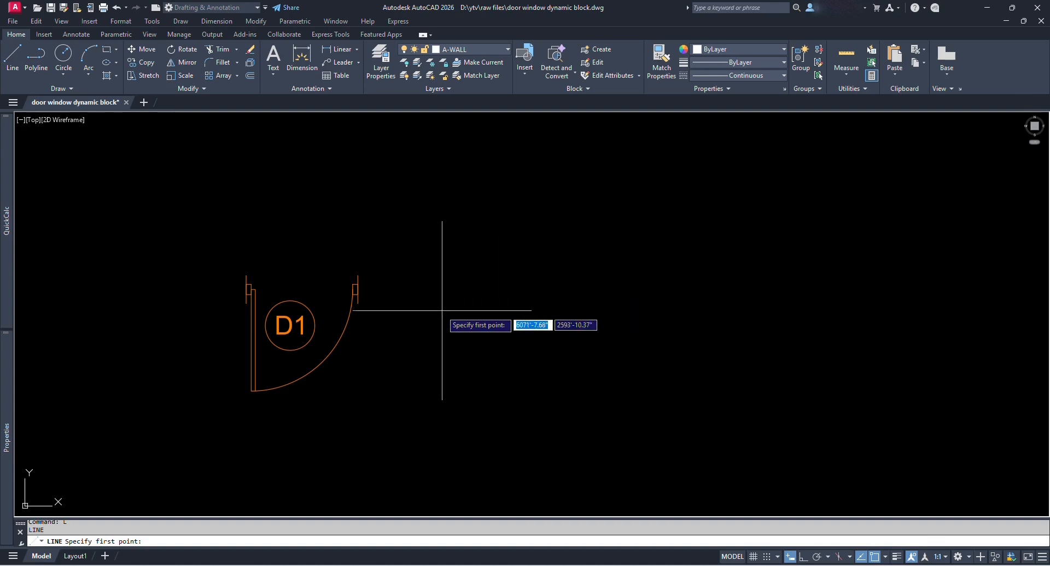
click(484, 330)
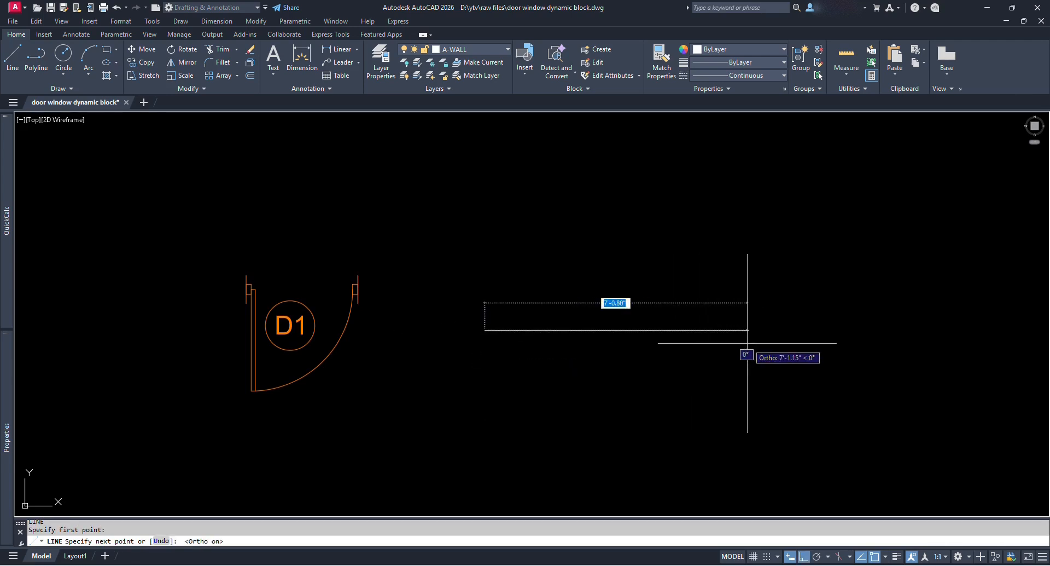
key(F8)
key(Escape)
middle_drag(696, 344, 604, 349)
Offset the line 9 inches upward to form a parallel wall line.
text(o)
key(space)
text(9)
key(space)
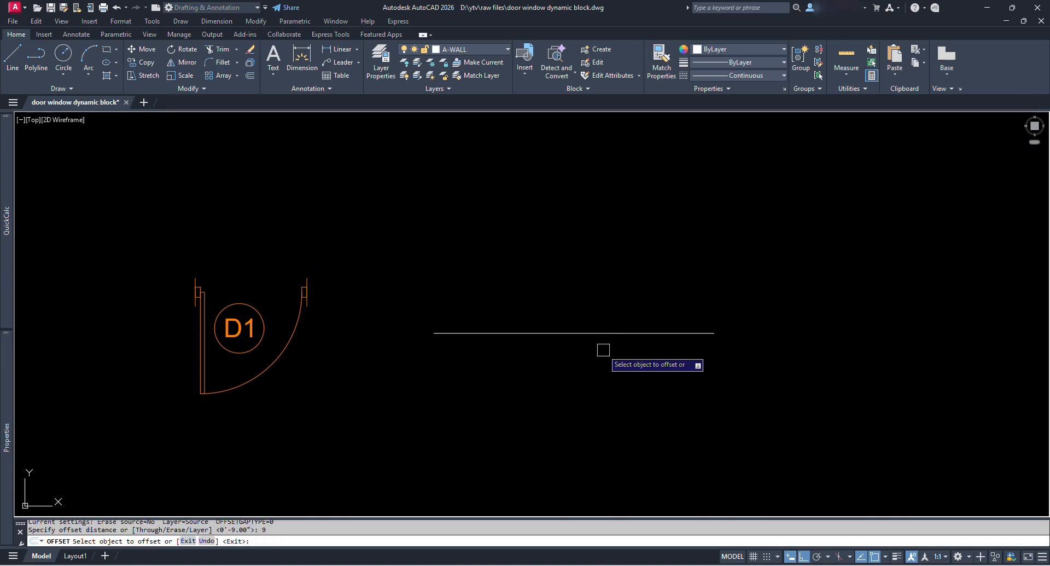
click(588, 332)
click(585, 273)
Dimension the 0'-9" wall thickness between the two horizontal lines.
text(dli)
key(space)
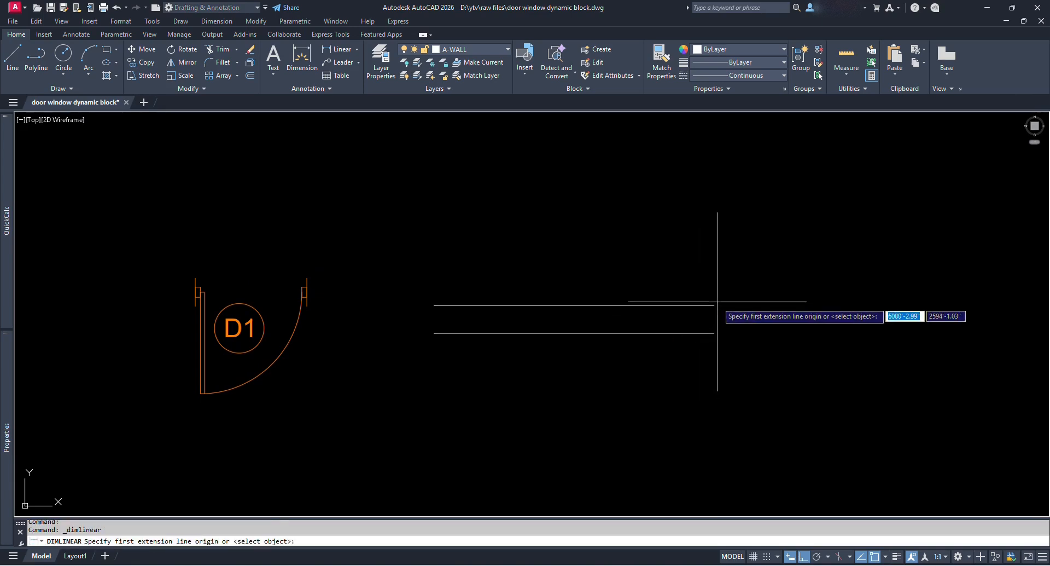
click(715, 304)
click(714, 333)
click(737, 318)
key(Escape)
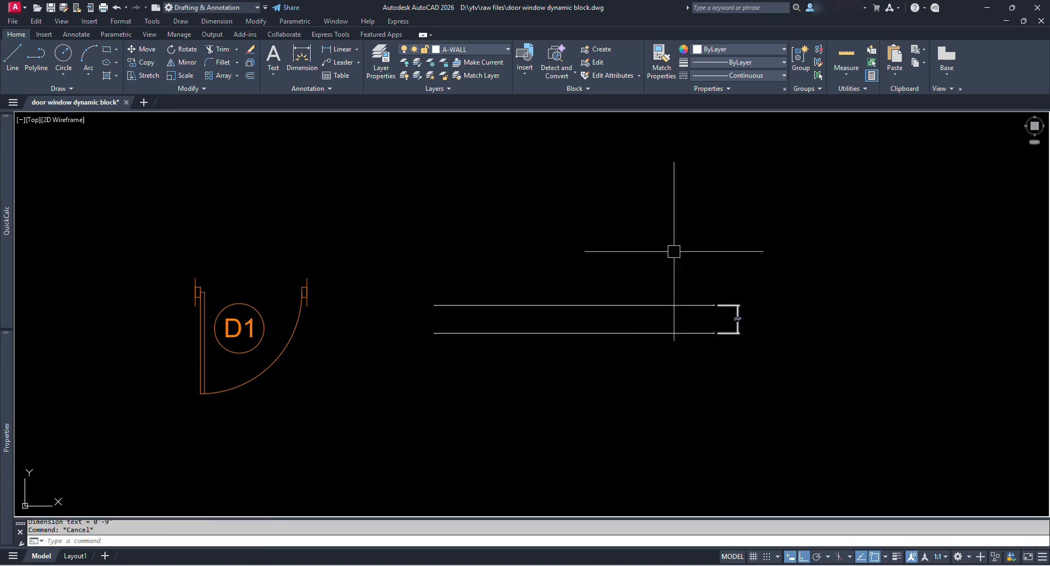
Make doors the current layer and draw a vertical jamb line across the wall.
click(481, 48)
click(462, 132)
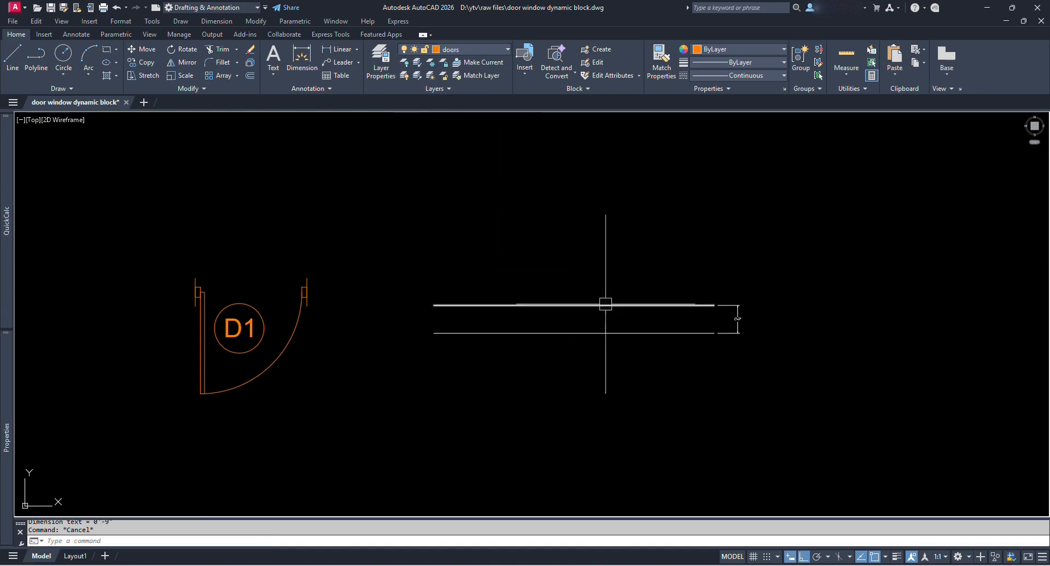
text(l)
key(space)
click(656, 304)
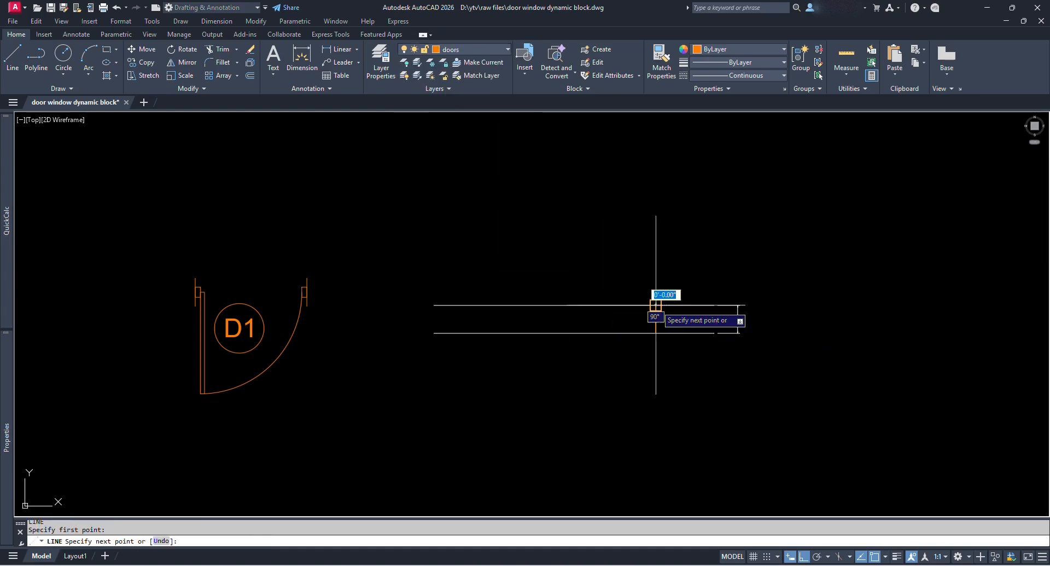
click(655, 333)
key(space)
Offset the jamb line 3' to the left.
text(o)
key(space)
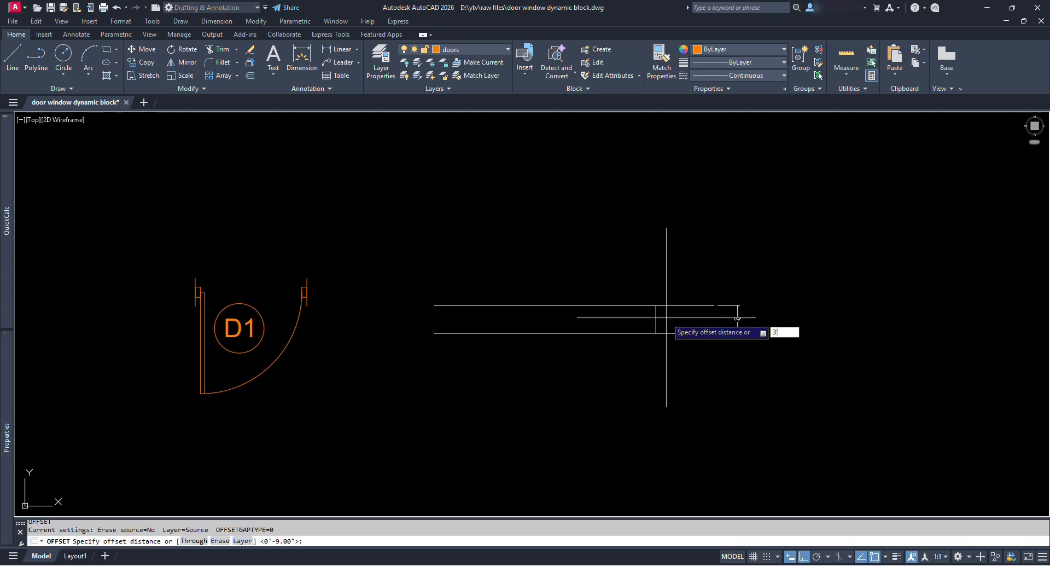
text(3')
key(space)
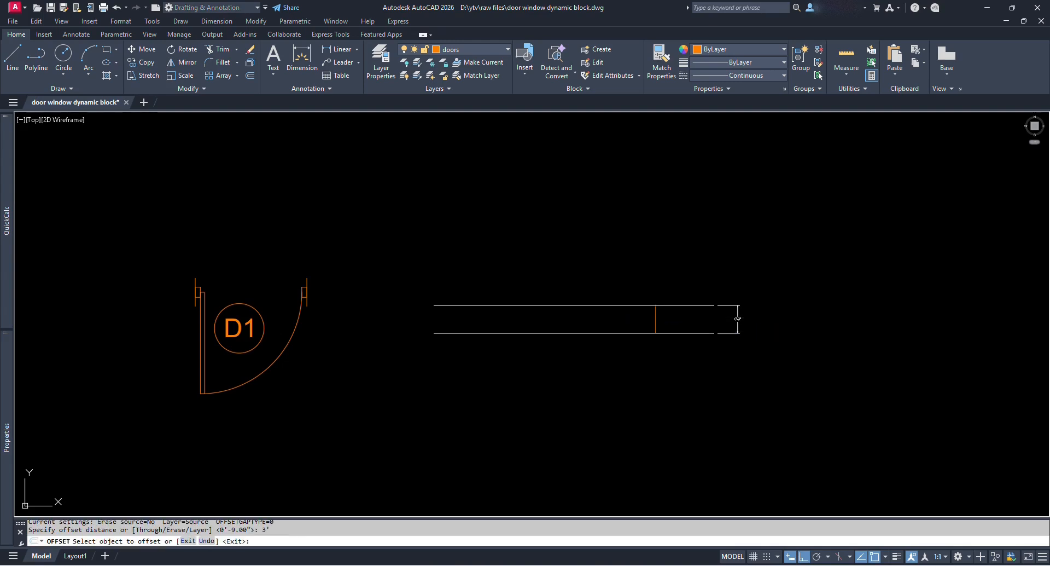
click(656, 319)
click(600, 318)
key(space)
Add a 3'-0" linear dimension between the jamb lines below the opening.
text(dli)
key(space)
click(544, 332)
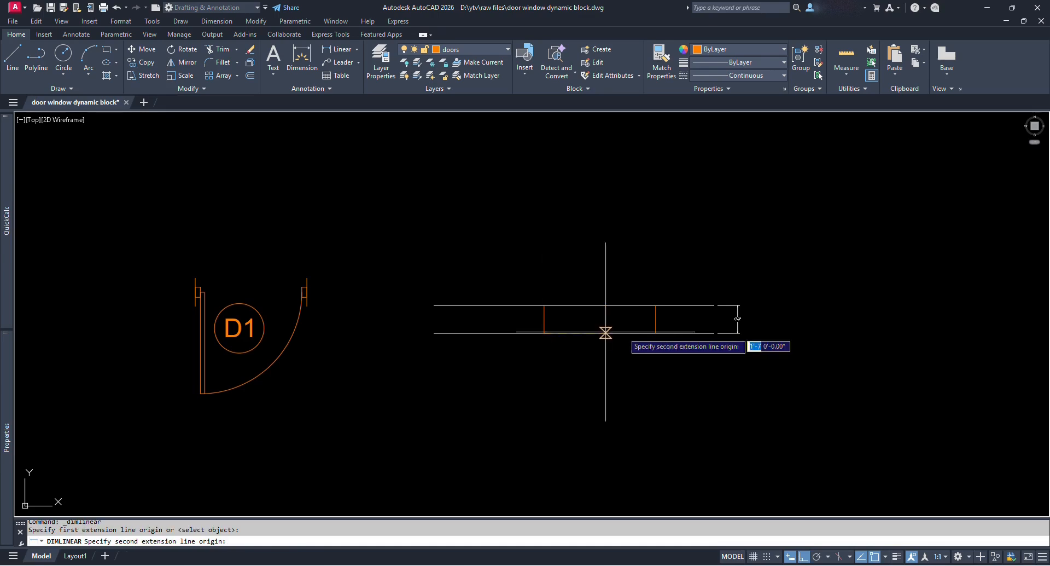
click(656, 332)
click(668, 356)
scroll(659, 328, up, 4)
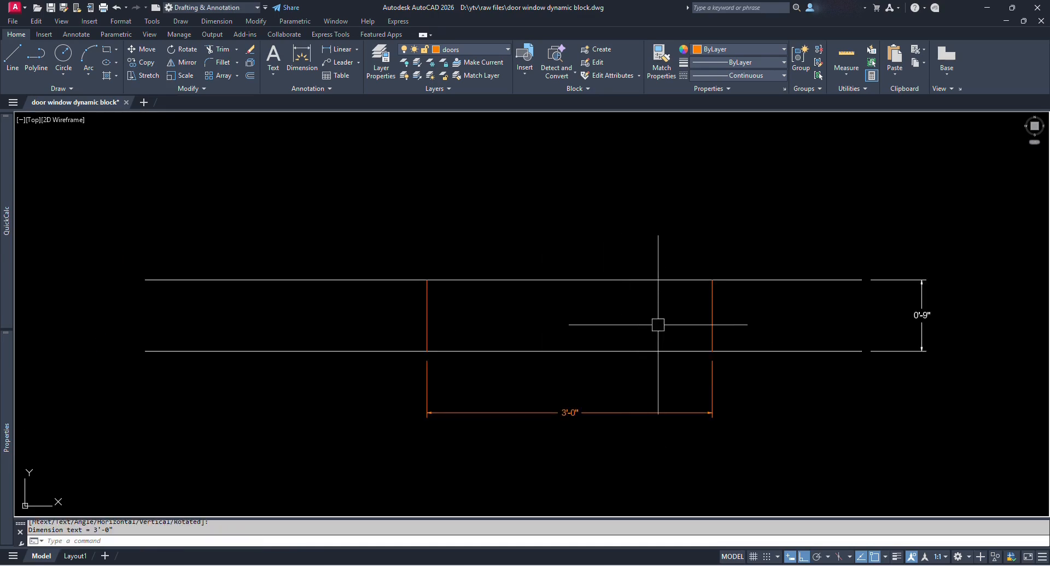
Draw a 2×3 rectangle and move it to the right jamb's midpoint.
key(space)
click(669, 329)
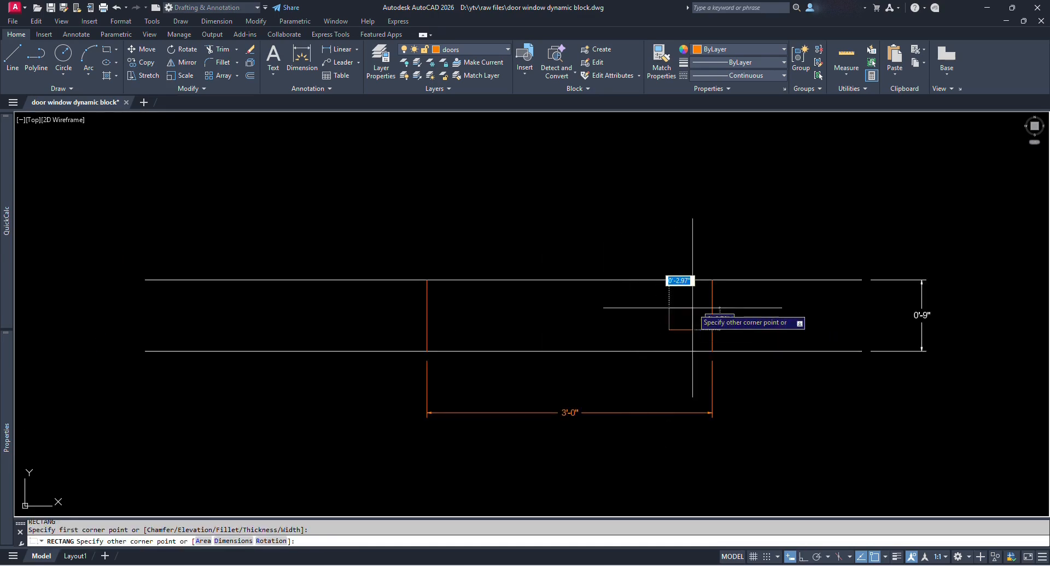
key(Tab)
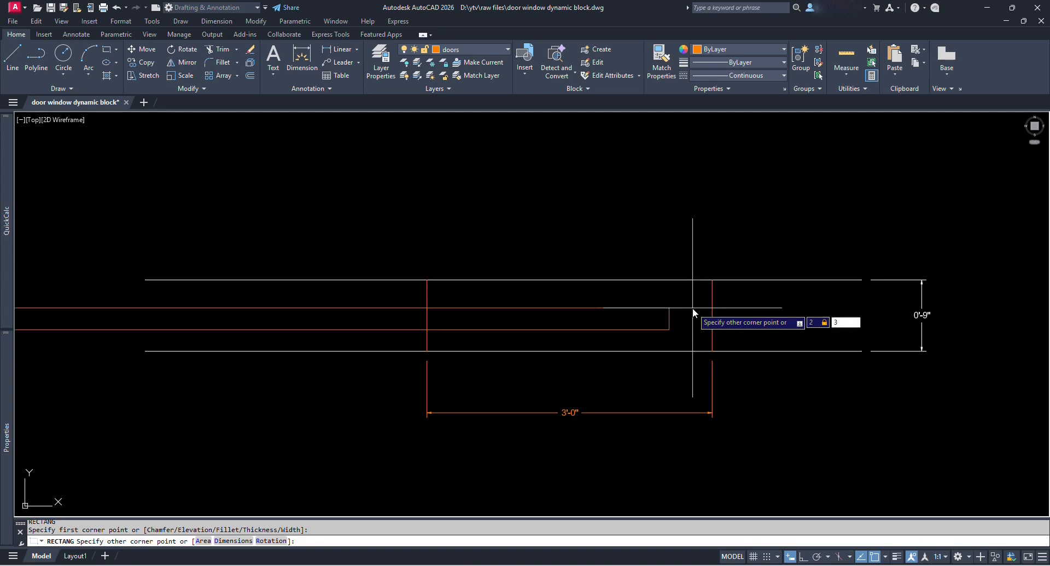
key(Return)
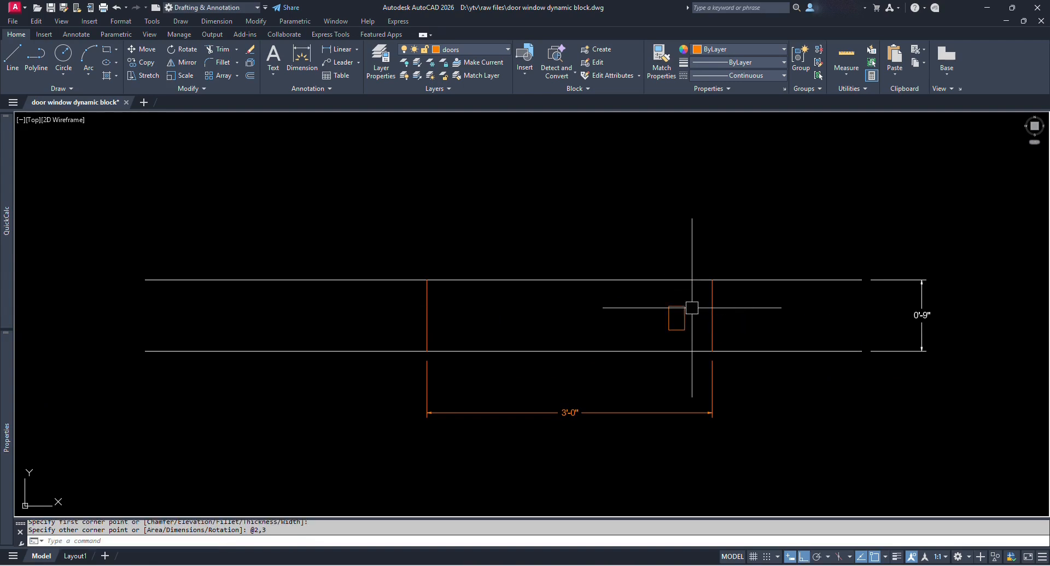
text(m)
key(space)
click(685, 315)
key(space)
click(686, 318)
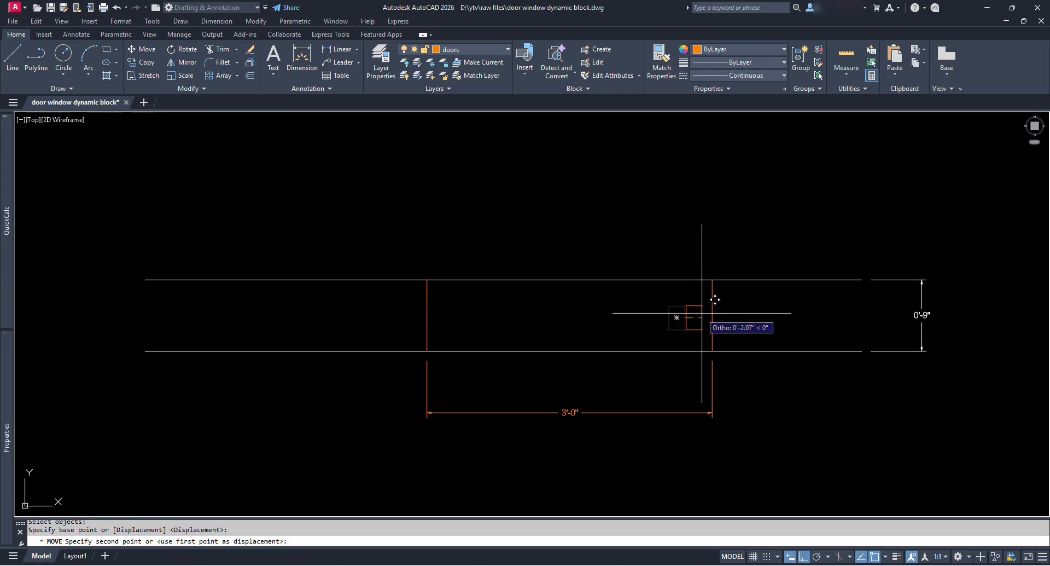
click(712, 315)
Copy the jamb rectangle onto the left jamb line.
text(co)
key(space)
click(697, 315)
key(space)
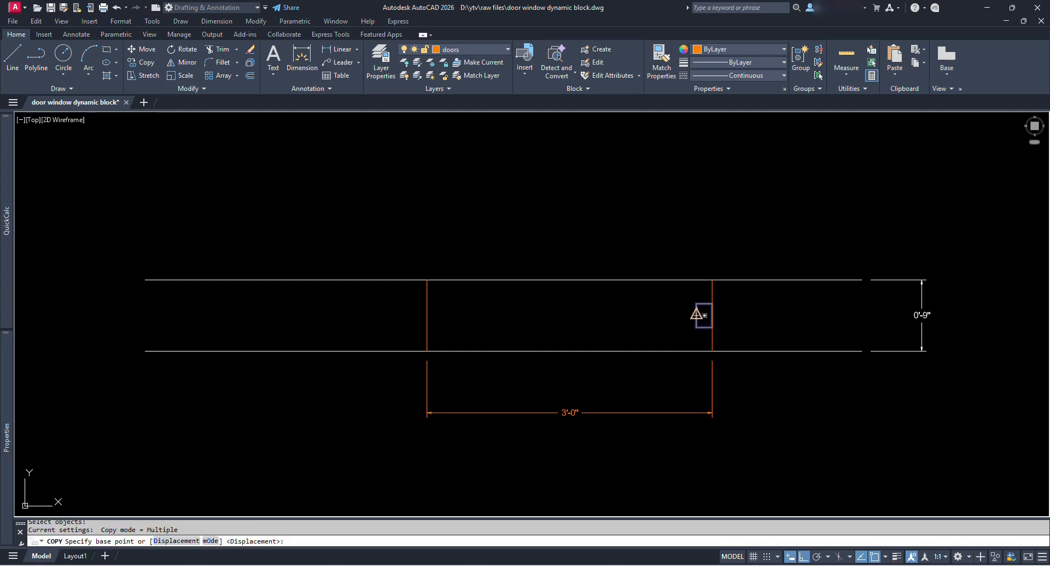
click(697, 315)
click(429, 307)
key(Escape)
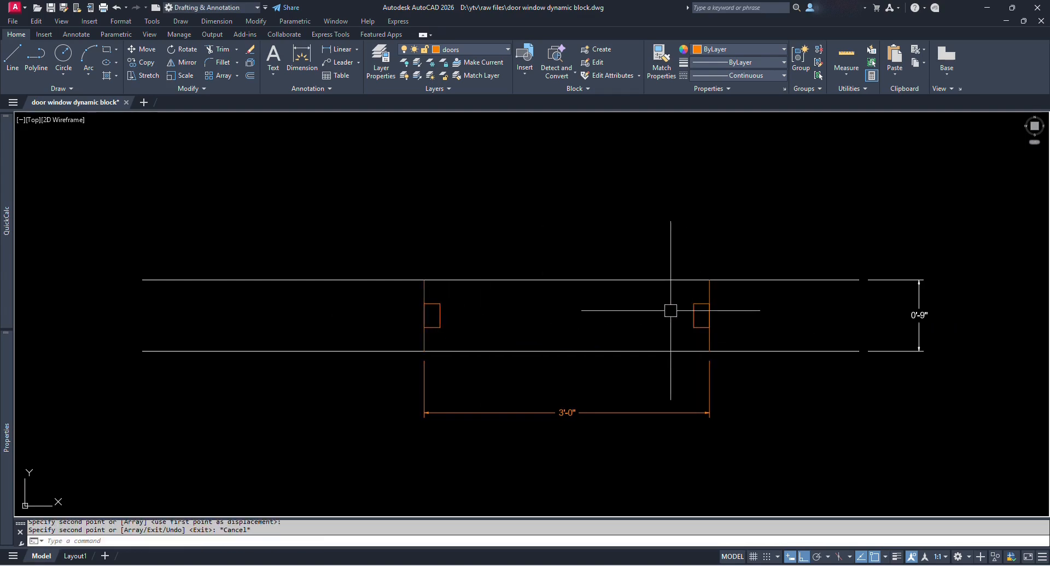
Draw a 1×3 door-leaf rectangle.
text(rec)
key(space)
click(691, 251)
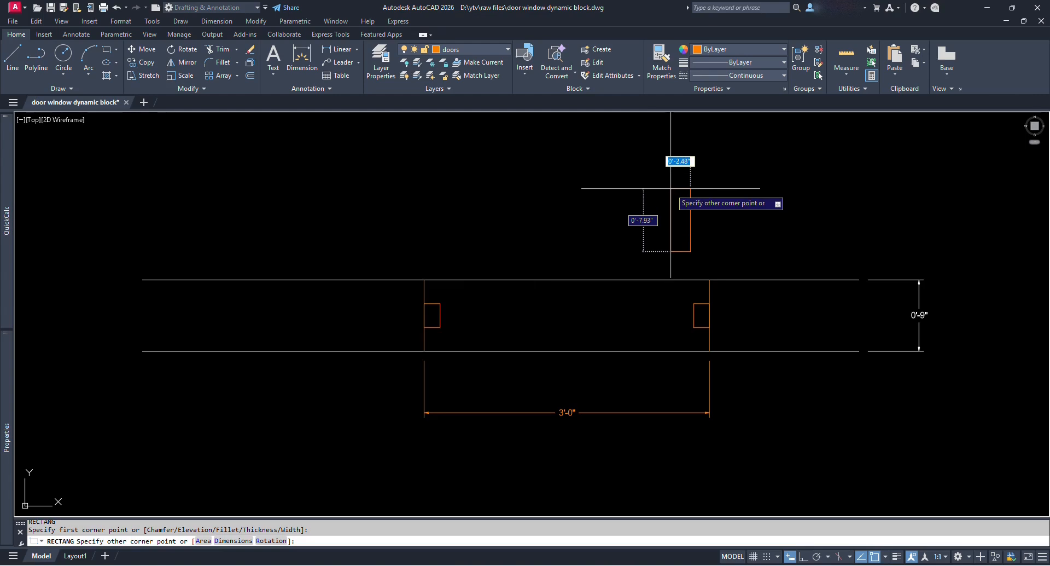
text(1,3)
key(space)
text(,)
key(space)
Move the thin leaf rectangle beside the right jamb.
text(m)
key(space)
click(699, 241)
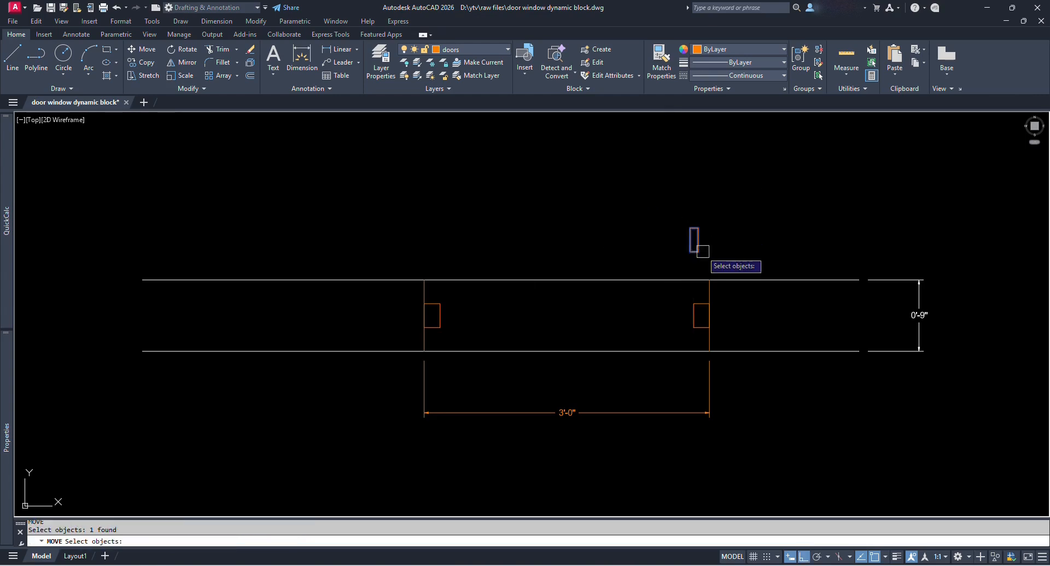
key(space)
click(698, 251)
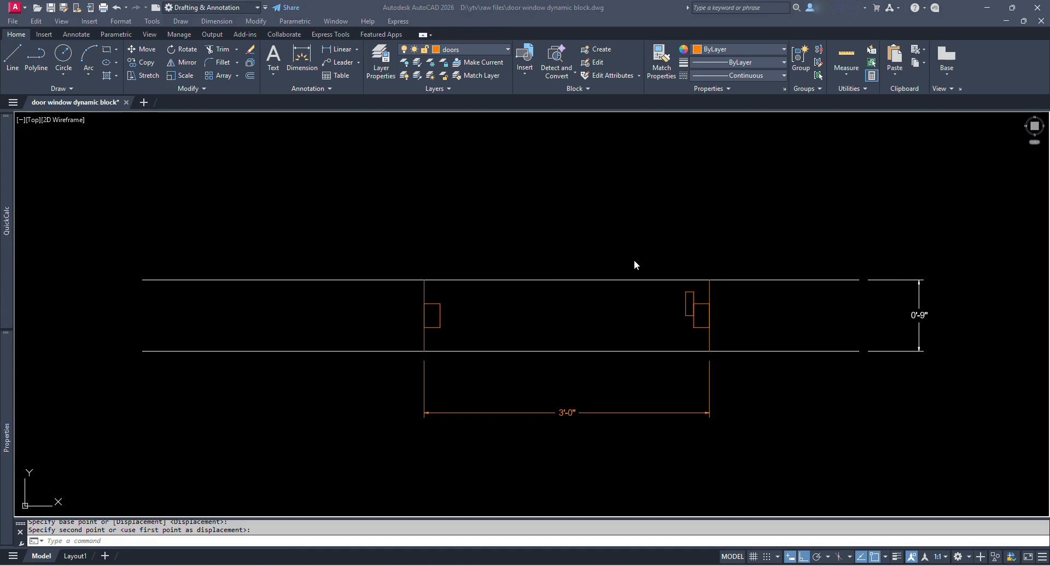
Stretch the door leaf upward.
key(space)
scroll(697, 290, up, 2)
click(703, 296)
click(641, 285)
scroll(661, 283, down, 2)
key(space)
click(681, 297)
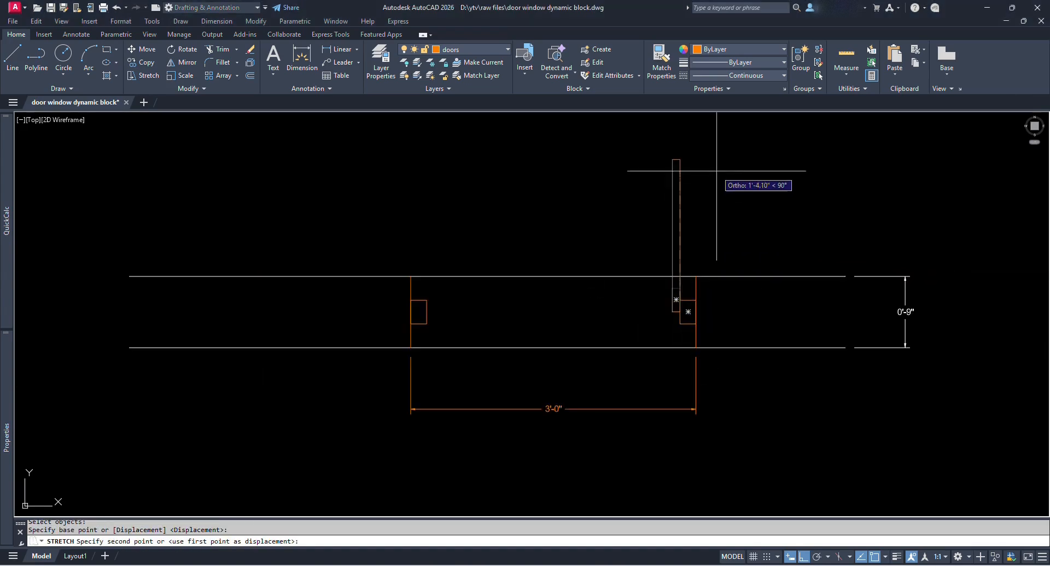
click(717, 169)
Draw a circle centred on the leaf's hinge corner reaching the left jamb.
click(672, 312)
click(426, 312)
scroll(492, 339, down, 3)
scroll(600, 268, up, 3)
Stretch the leaf's top to the top of the circle.
key(s)
key(space)
click(443, 258)
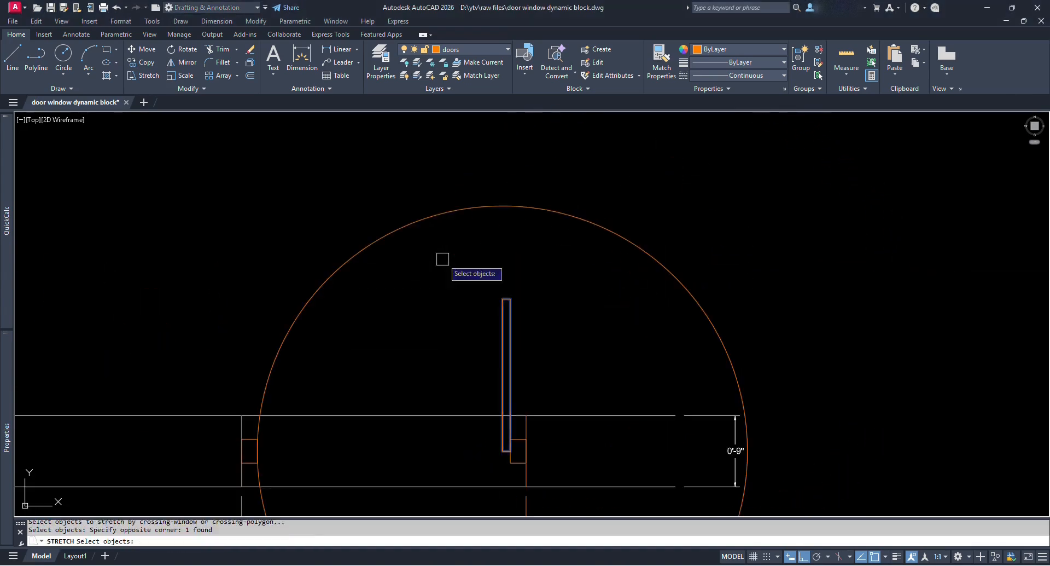
key(space)
click(503, 299)
click(503, 206)
scroll(539, 207, down, 3)
Trim the circle to a quarter swing arc using the leaf and left jamb as edges.
text(tr)
key(space)
click(526, 243)
scroll(430, 312, up, 4)
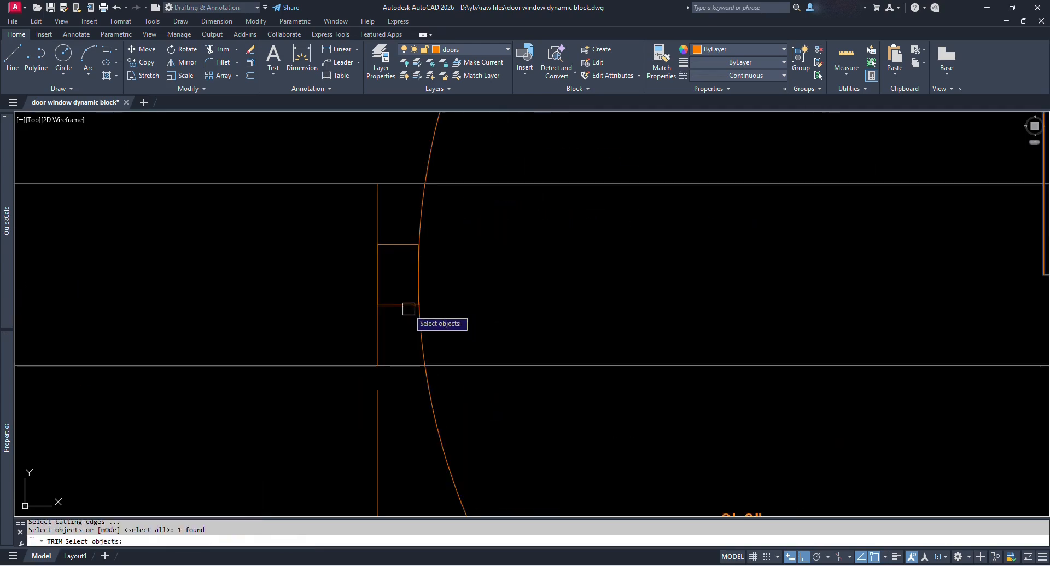
click(409, 307)
key(space)
key(space)
scroll(655, 262, up, 4)
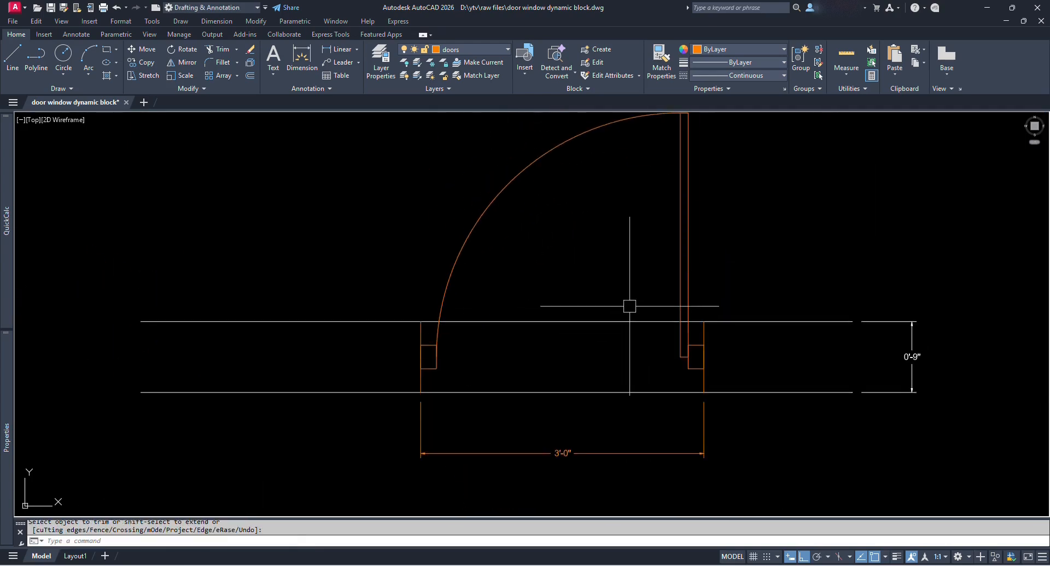
middle_drag(620, 258, 620, 276)
scroll(620, 275, down, 4)
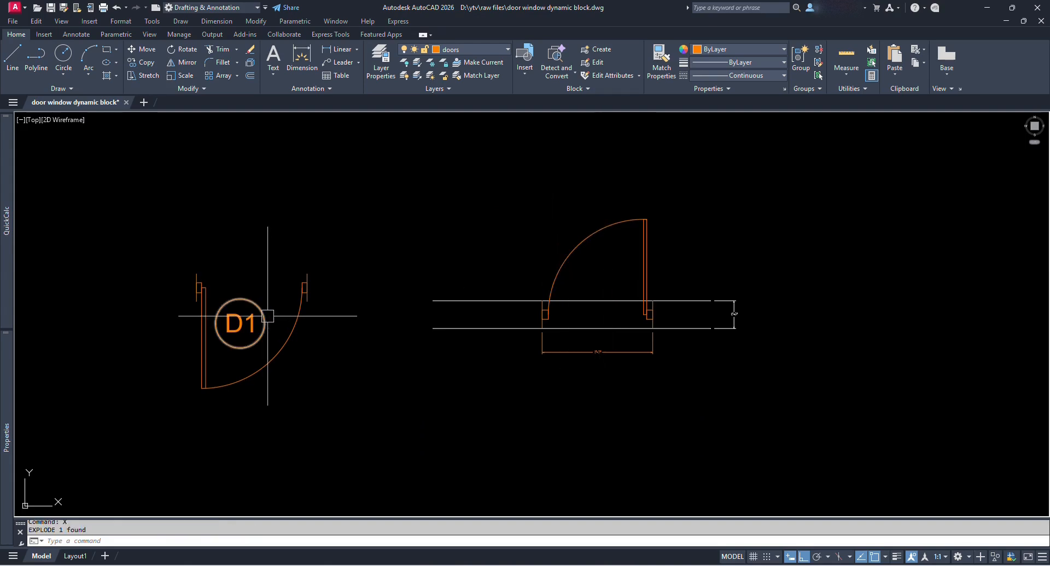
Copy the existing D1 tag into the new door's swing arc with Ortho off.
text(co)
key(space)
click(263, 318)
key(space)
click(244, 314)
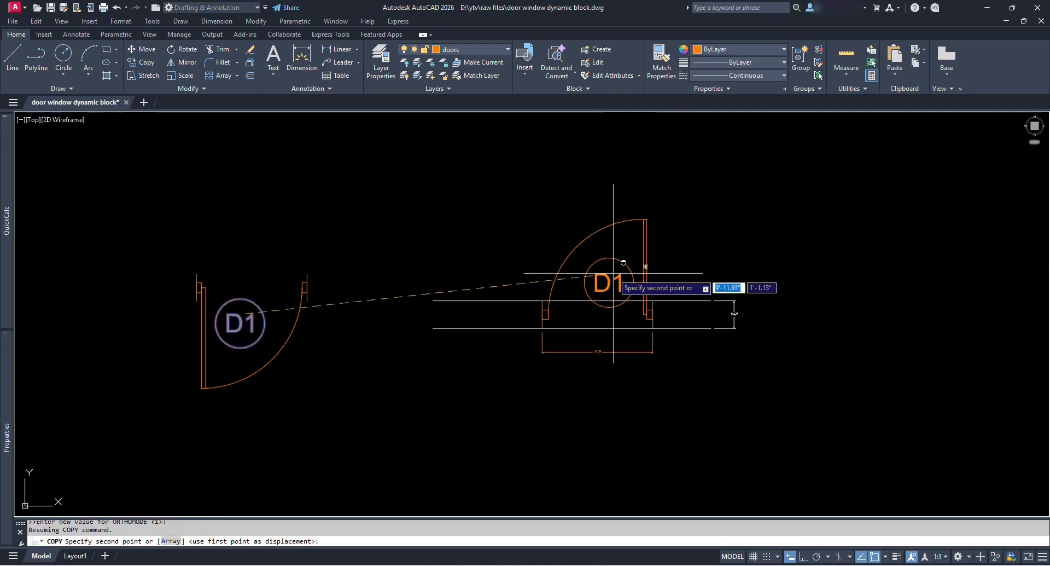
click(606, 271)
key(Escape)
Delete the dimension below the door and the wall thickness dimension.
scroll(622, 275, up, 4)
scroll(644, 278, down, 2)
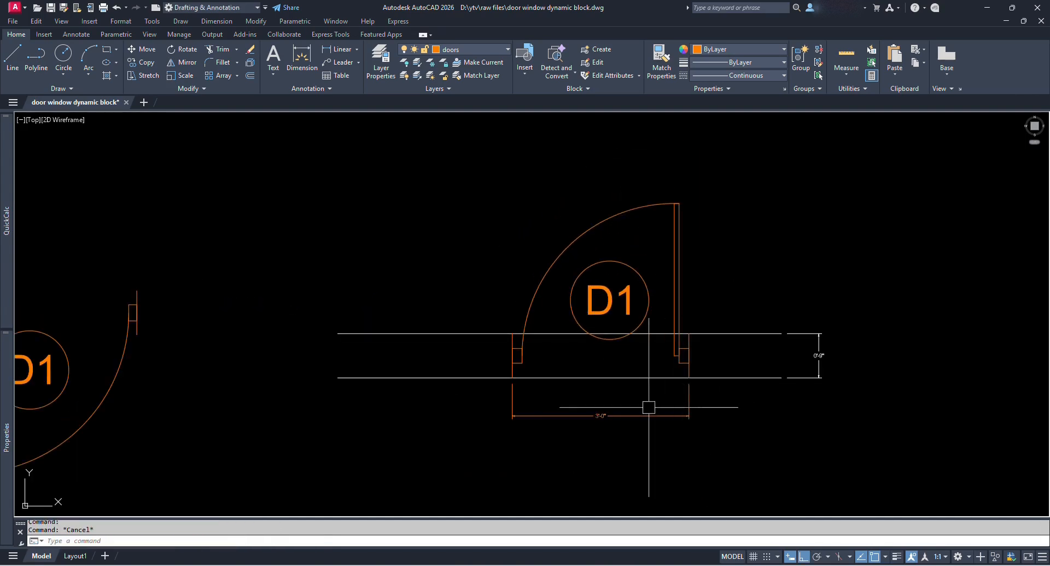
click(645, 415)
click(819, 353)
key(Delete)
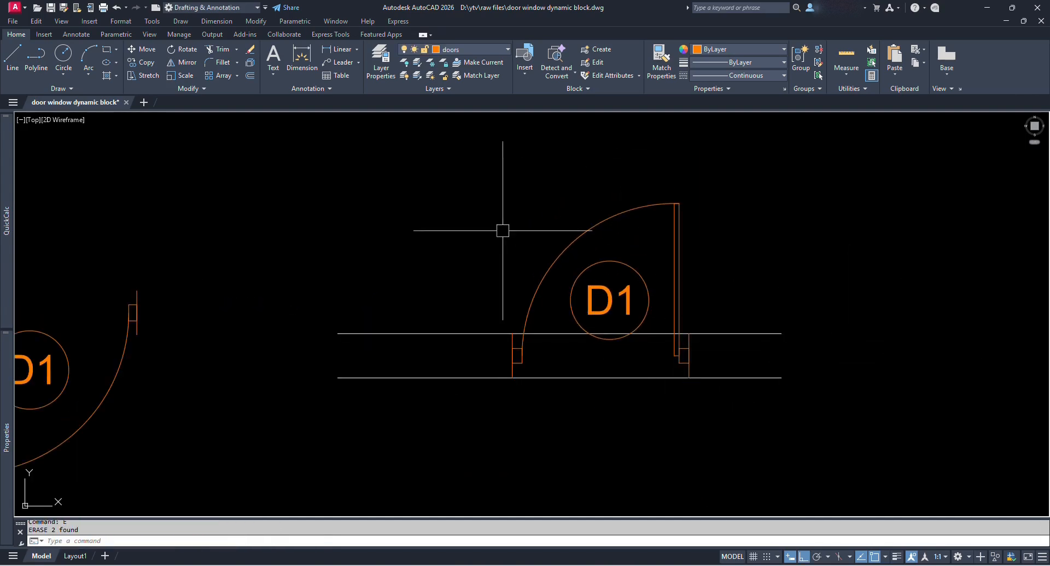
click(459, 170)
click(753, 432)
key(Escape)
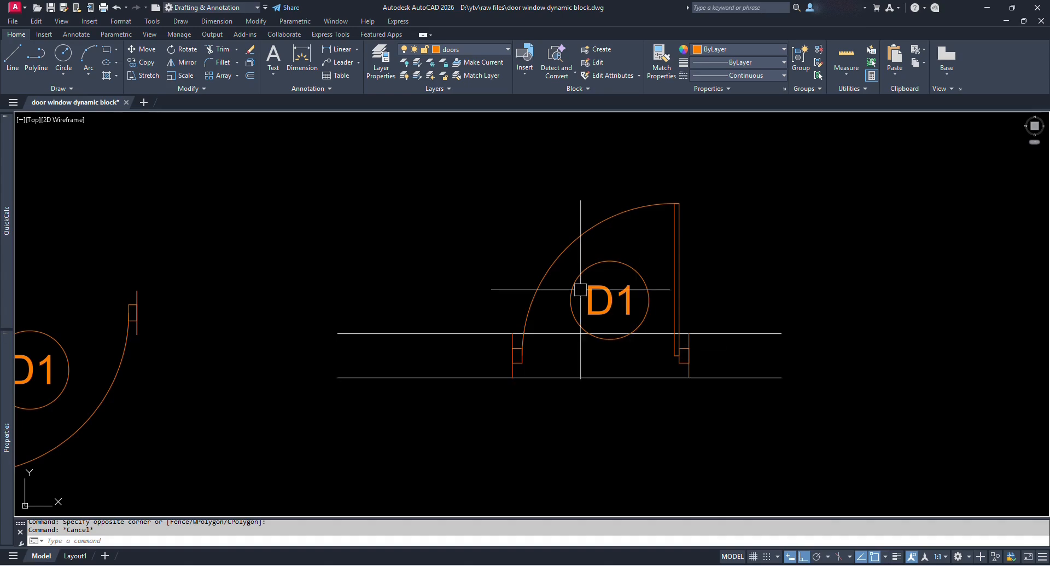
middle_drag(681, 312, 669, 328)
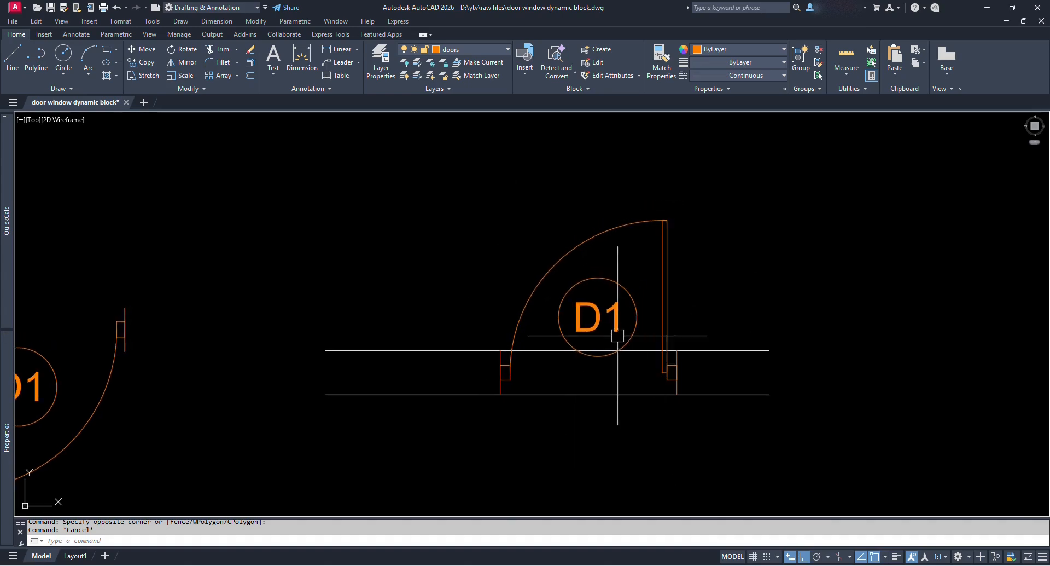
scroll(509, 279, down, 10)
scroll(375, 241, up, 10)
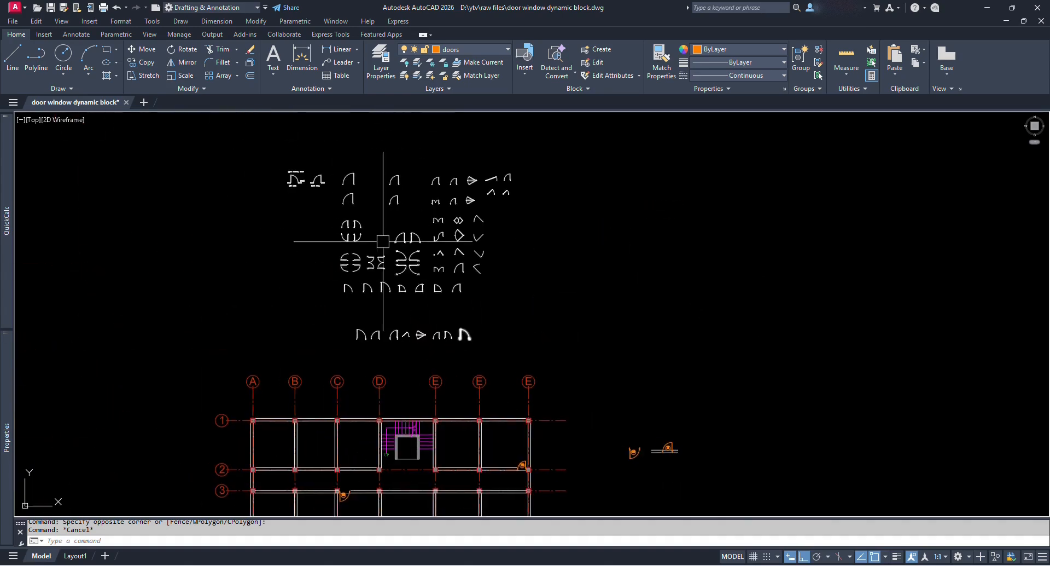
scroll(448, 340, up, 4)
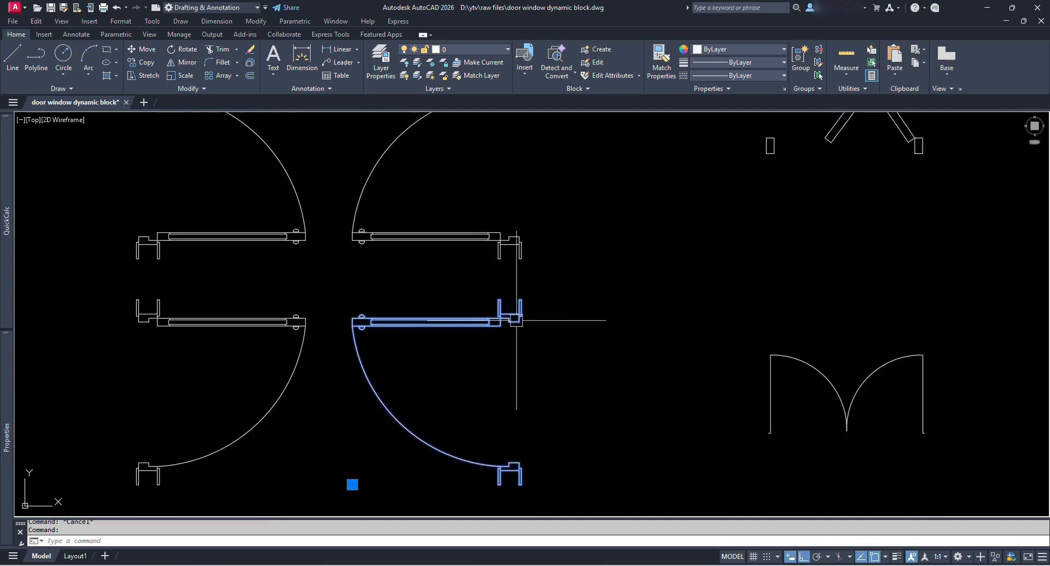
scroll(385, 299, down, 4)
middle_drag(253, 351, 570, 364)
scroll(453, 324, up, 6)
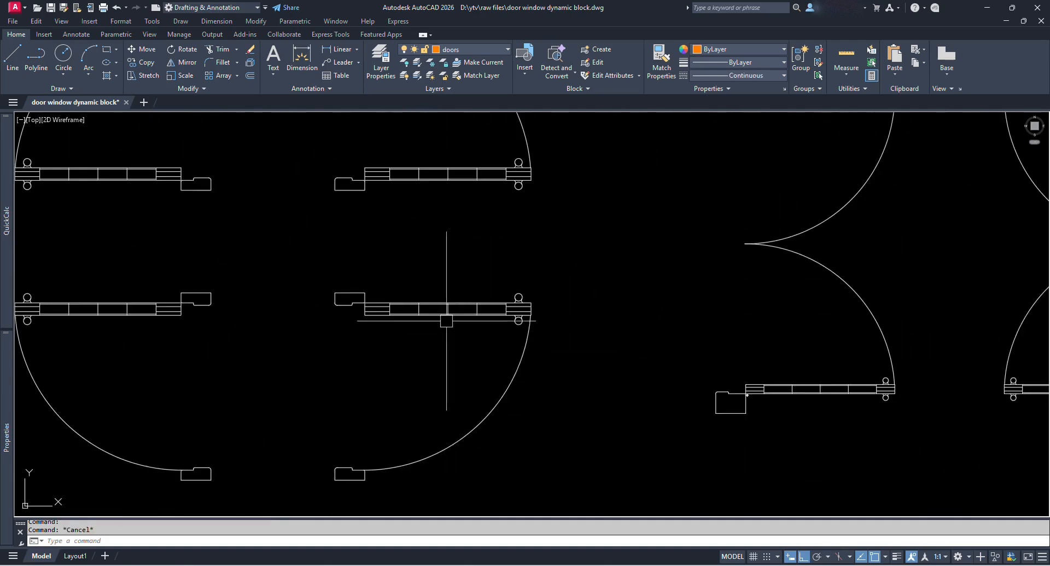
scroll(447, 321, down, 6)
middle_drag(815, 356, 592, 298)
scroll(601, 304, down, 6)
middle_drag(854, 376, 411, 178)
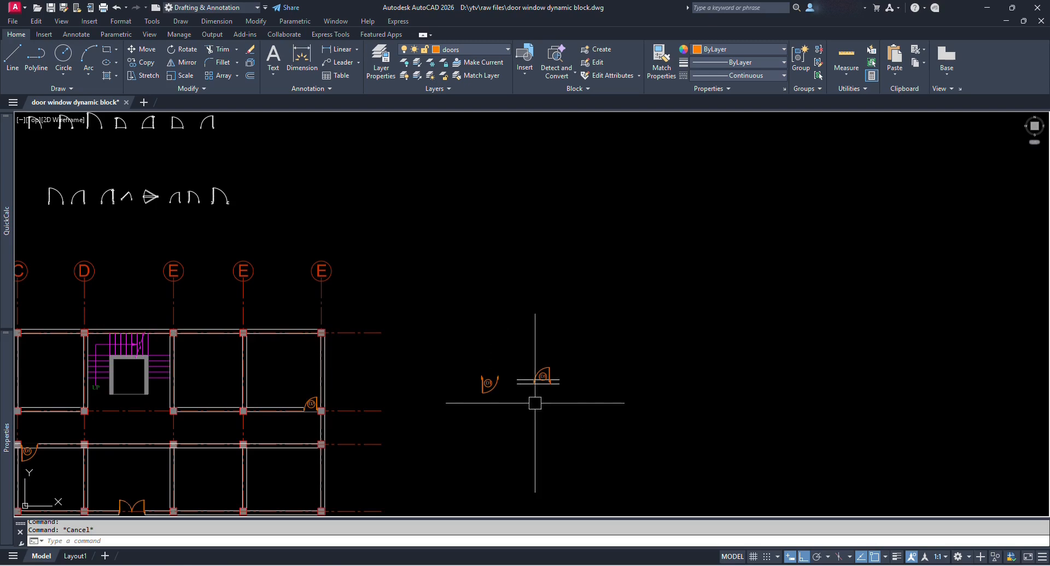
scroll(558, 392, up, 6)
middle_drag(482, 306, 609, 427)
scroll(594, 373, down, 2)
middle_drag(605, 361, 617, 392)
Convert the window-selected door and D1 tag into block 'Single Panel Doors', based at the lower-right jamb corner.
click(458, 271)
click(632, 461)
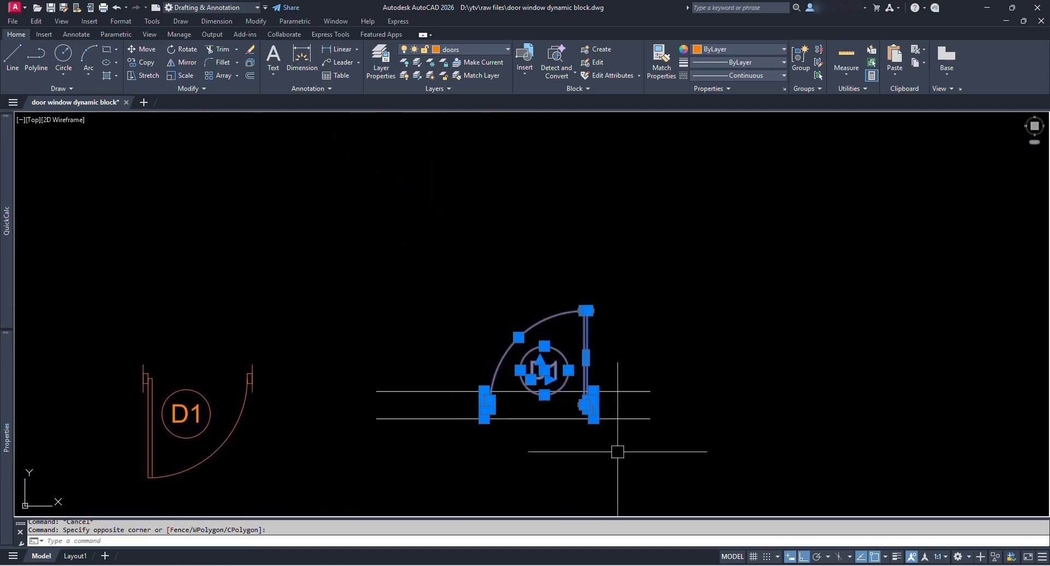
scroll(575, 425, up, 4)
text(B)
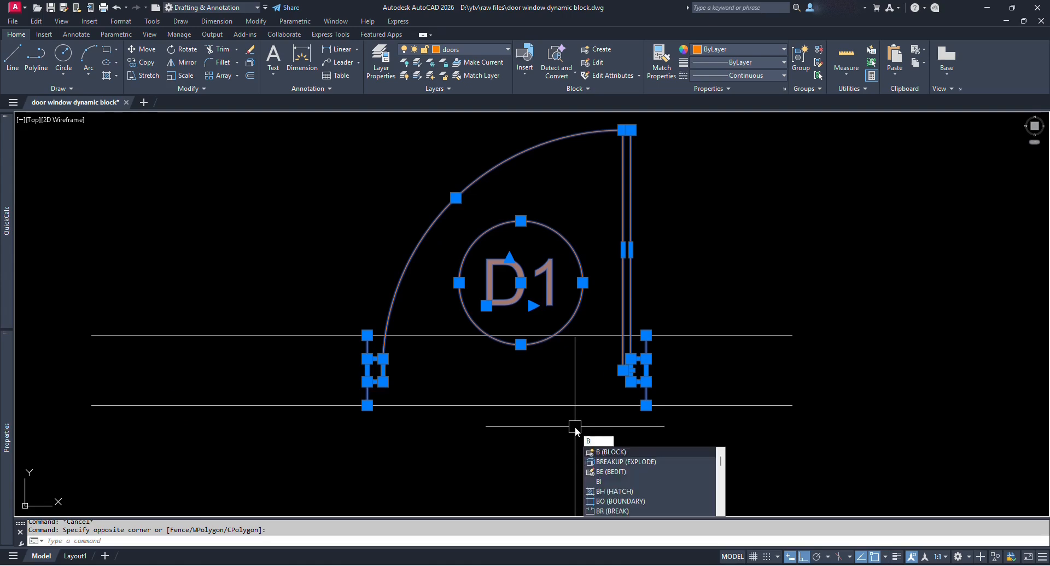
key(Return)
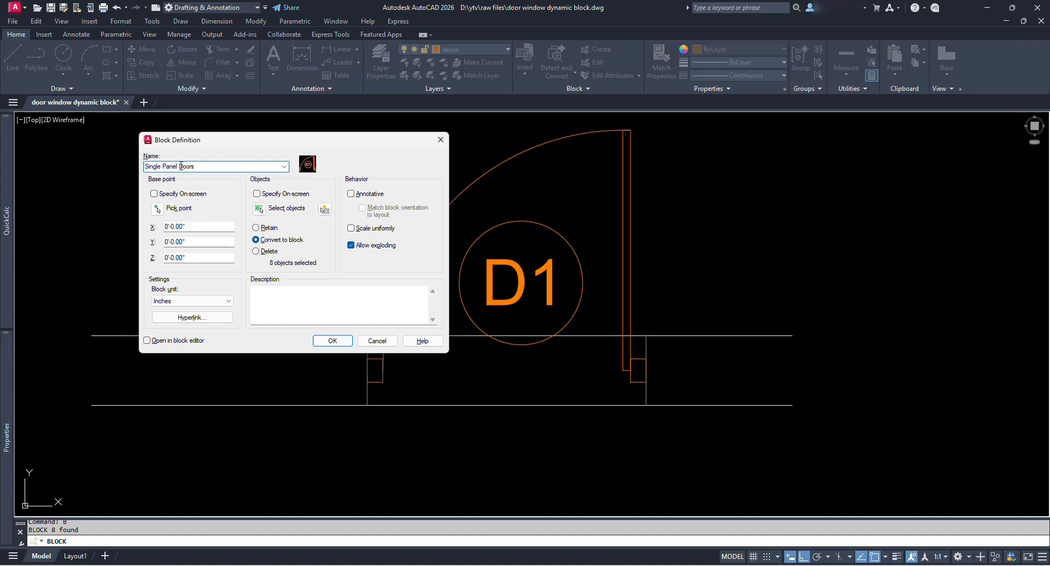
click(159, 210)
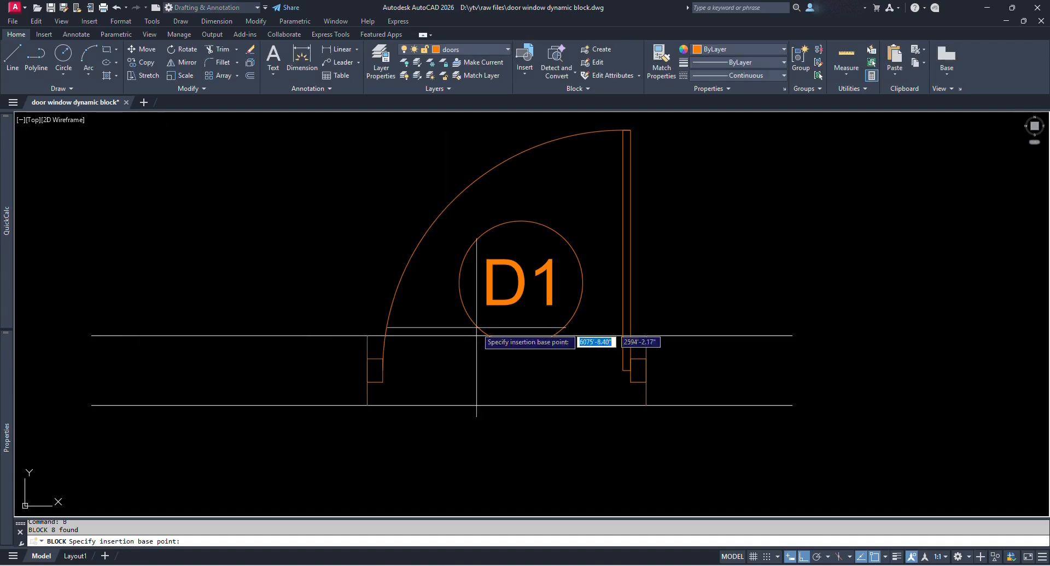
click(646, 405)
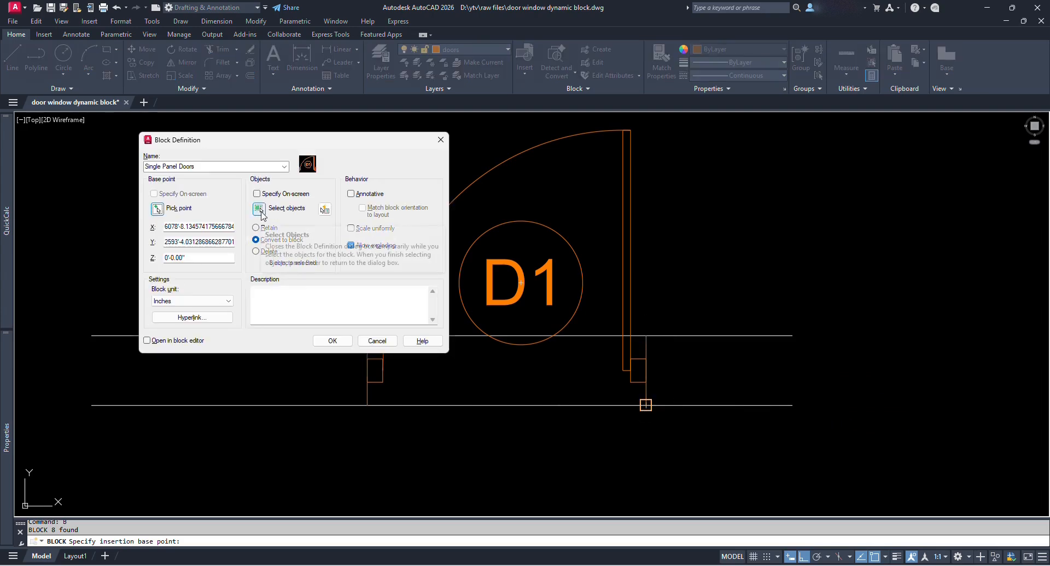
click(332, 340)
click(628, 232)
key(Escape)
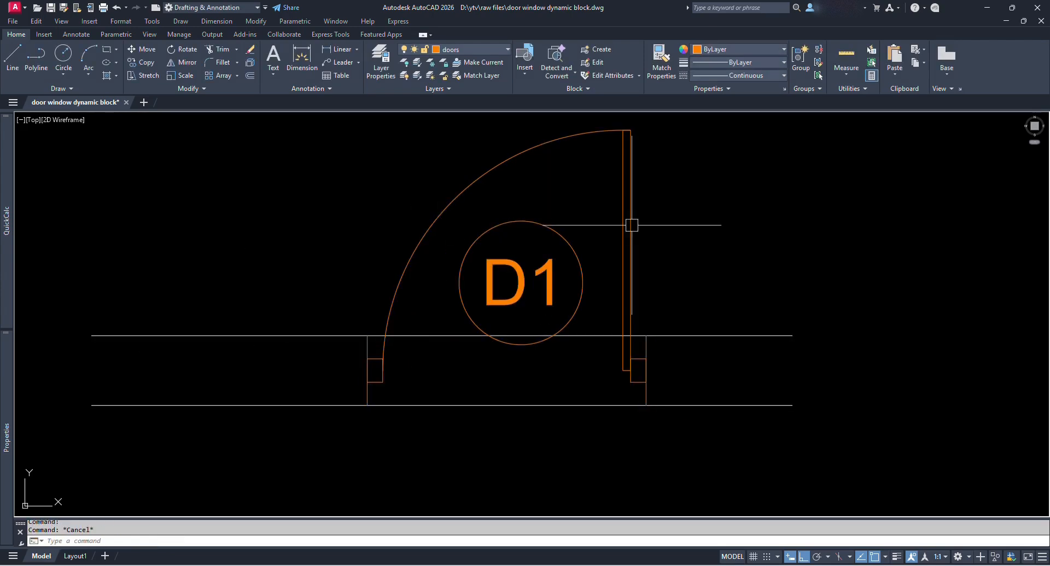
click(632, 225)
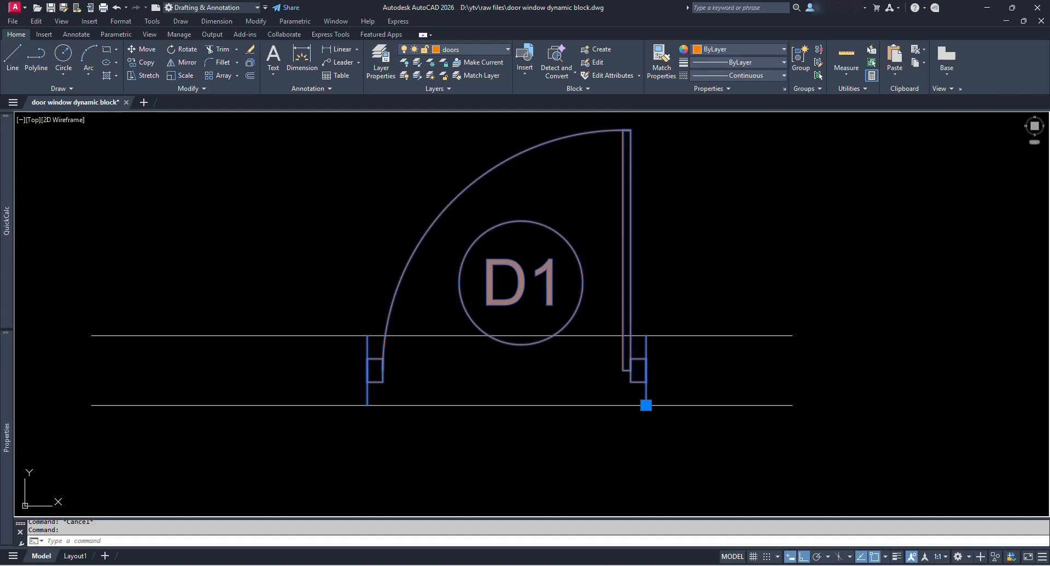
Double-click the Single Panel Doors block to bring up its Edit Block Definition dialog.
middle_drag(685, 244, 710, 257)
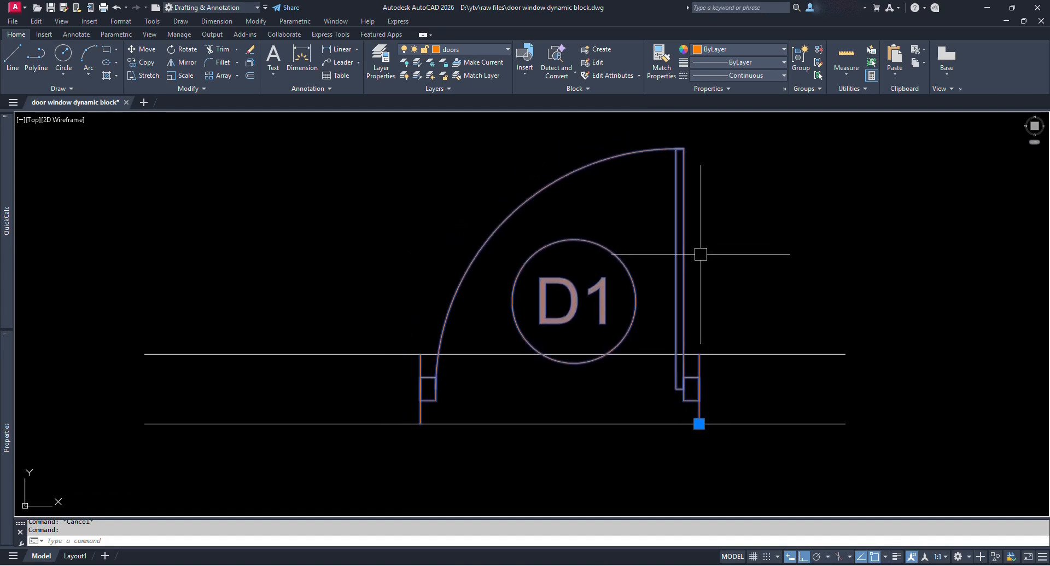
key(Escape)
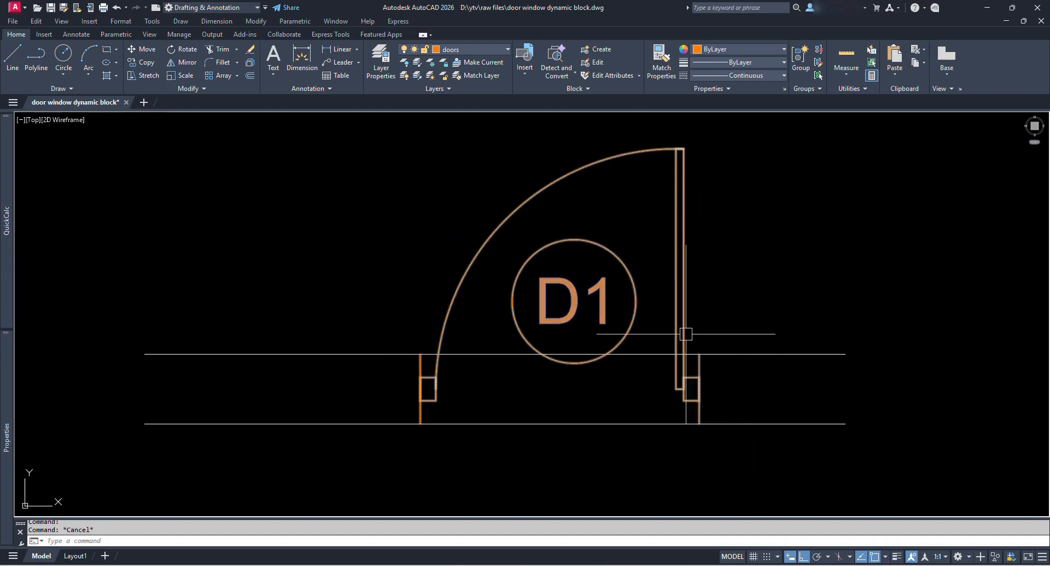
middle_drag(712, 299, 660, 295)
click(650, 283)
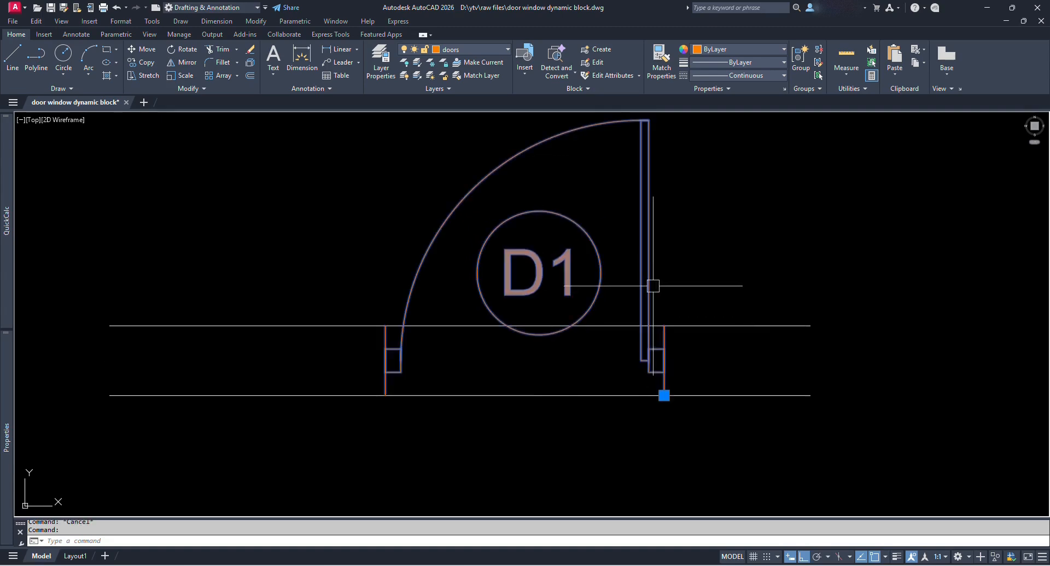
double_click(650, 264)
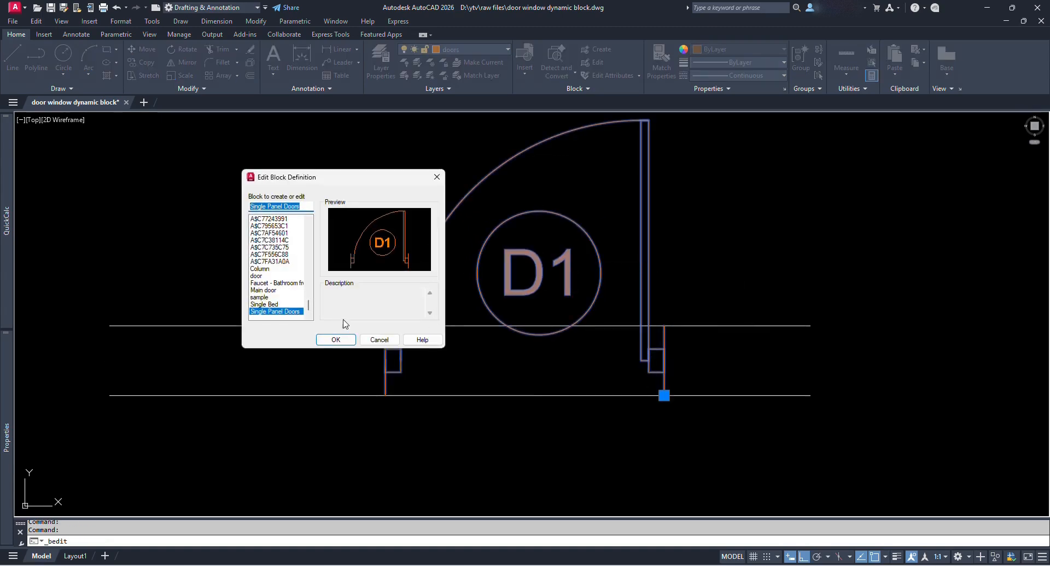
Open Single Panel Doors in the Block Editor and place a Visibility parameter below the D1 circle.
click(345, 341)
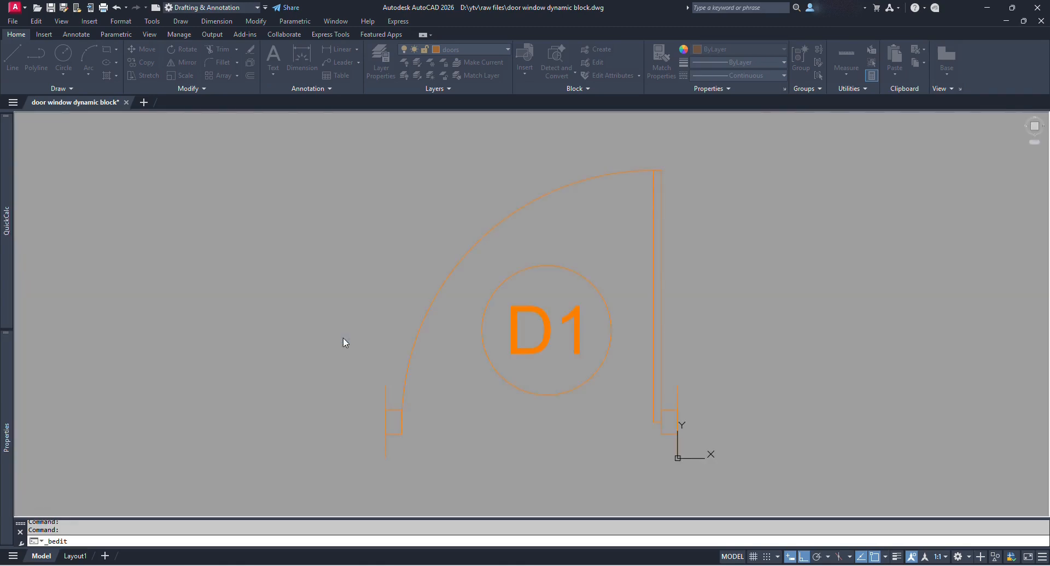
scroll(623, 339, up, 2)
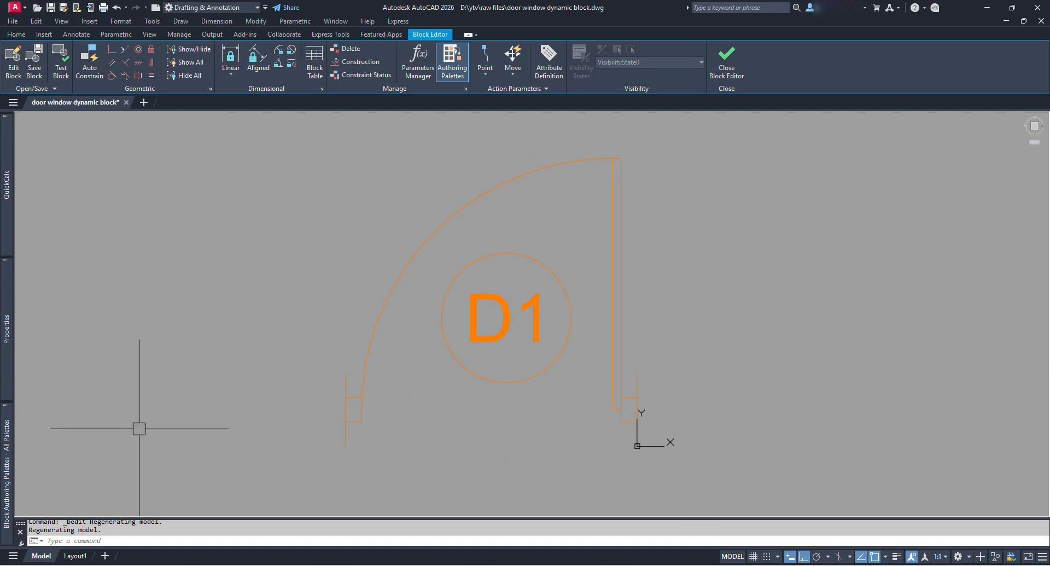
mouse_move(8, 454)
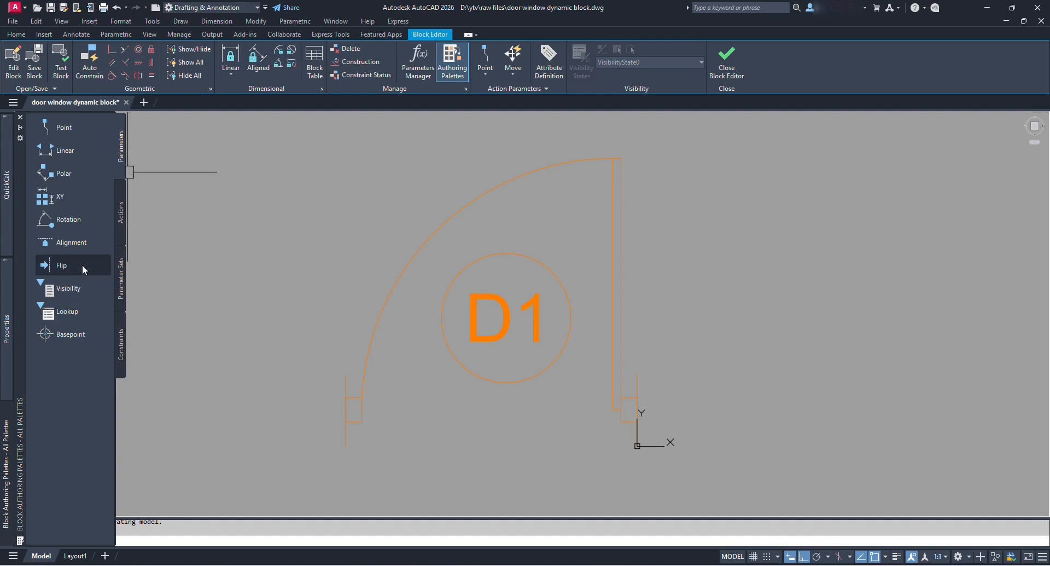
click(62, 290)
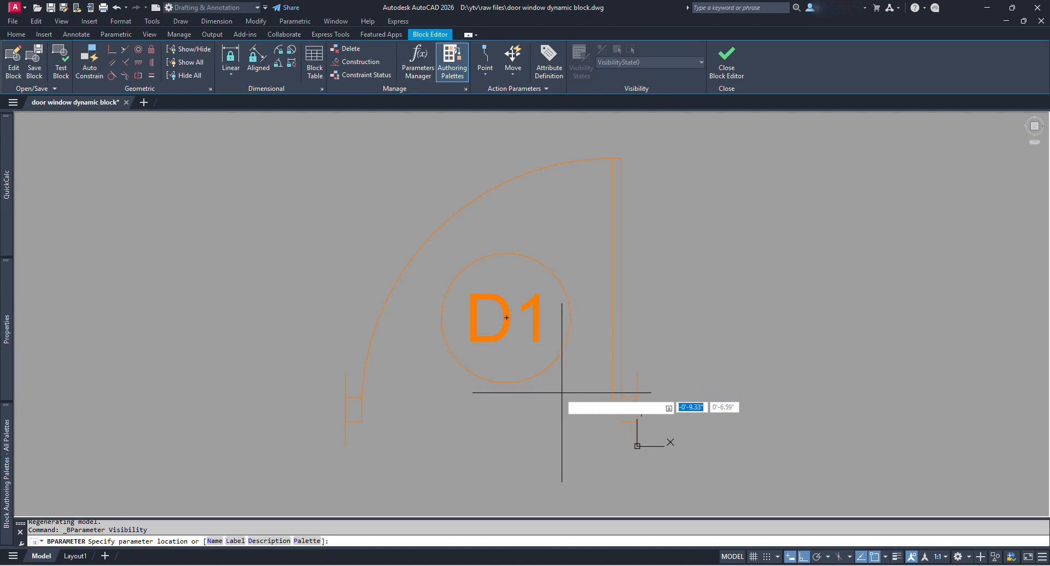
click(506, 381)
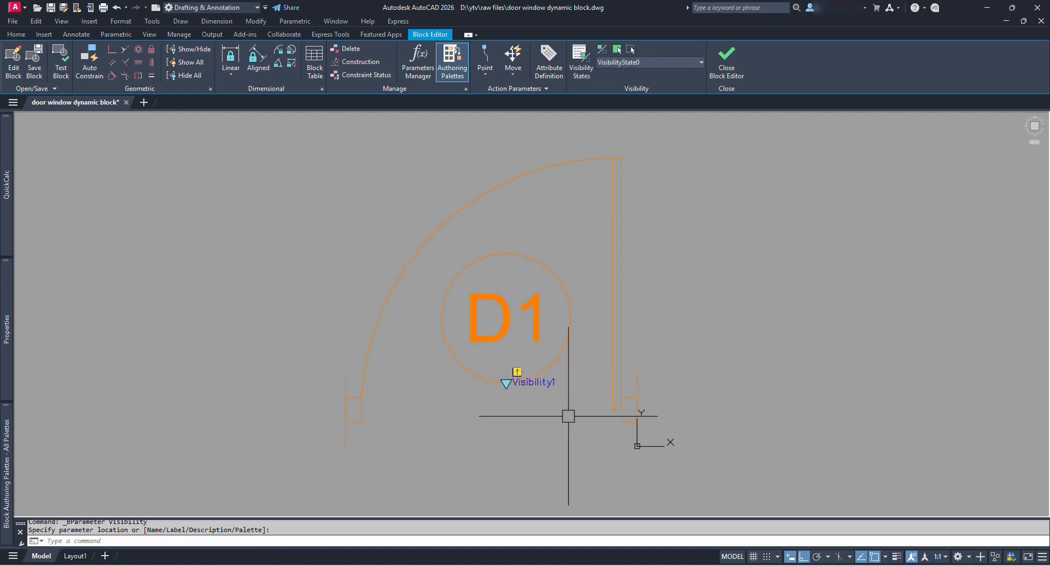
scroll(689, 403, down, 2)
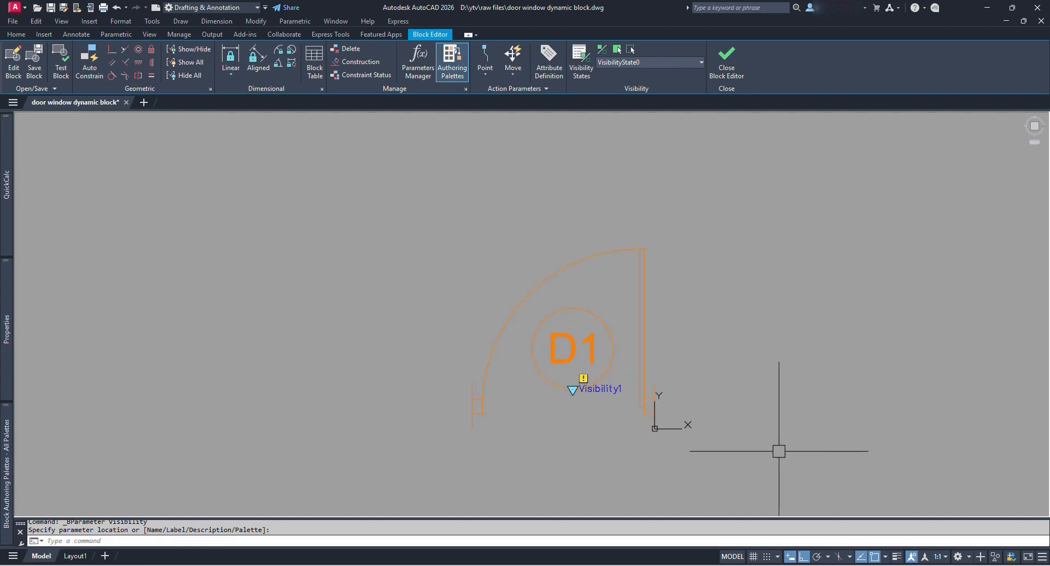
Copy all block objects with base point 0,0, then open Visibility1's states list.
click(794, 463)
click(416, 183)
key(ctrl+shift+c)
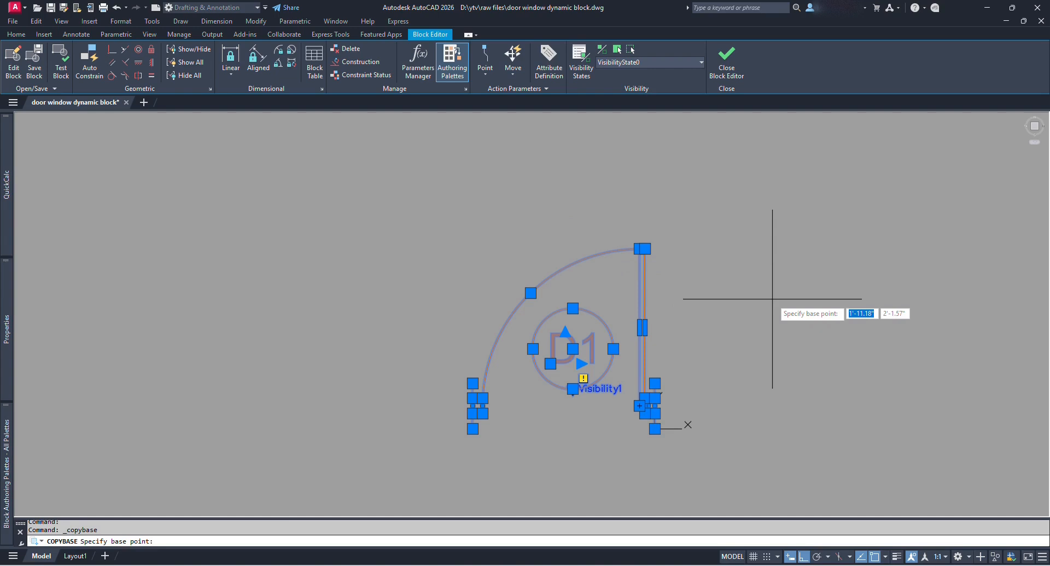
text(0)
key(Tab)
text(0)
key(Return)
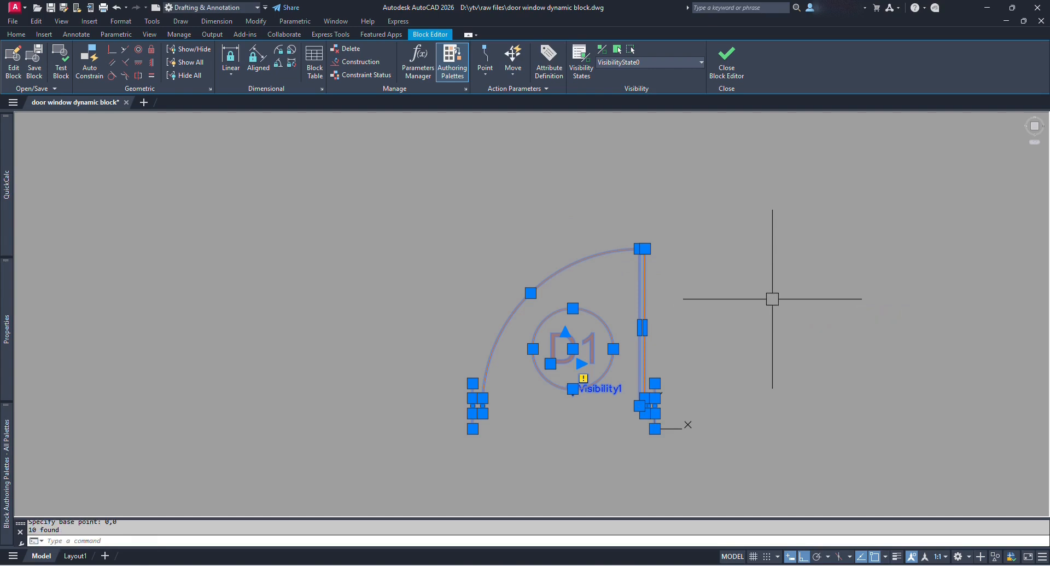
key(Escape)
scroll(618, 406, up, 3)
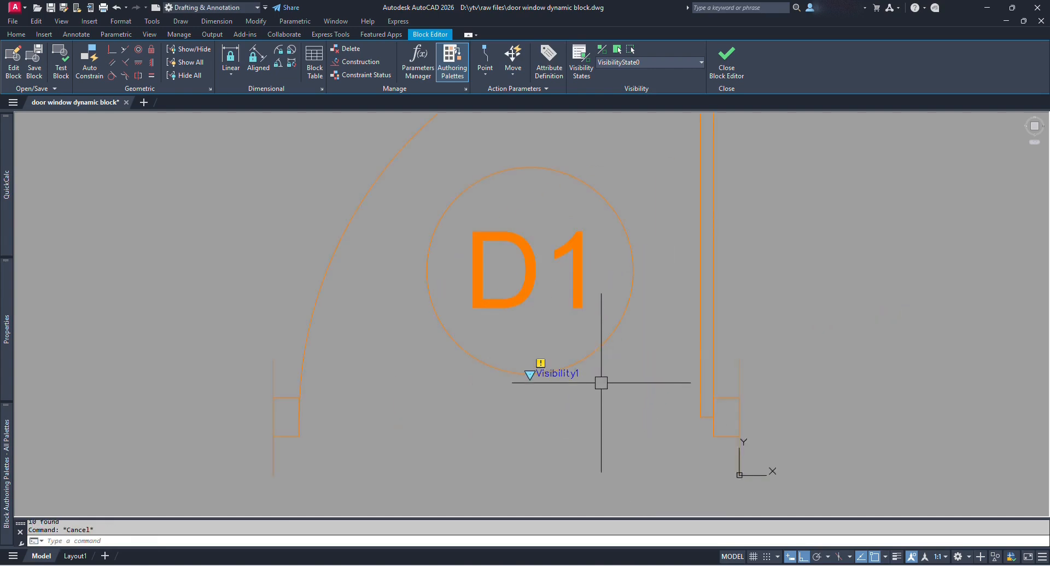
double_click(571, 378)
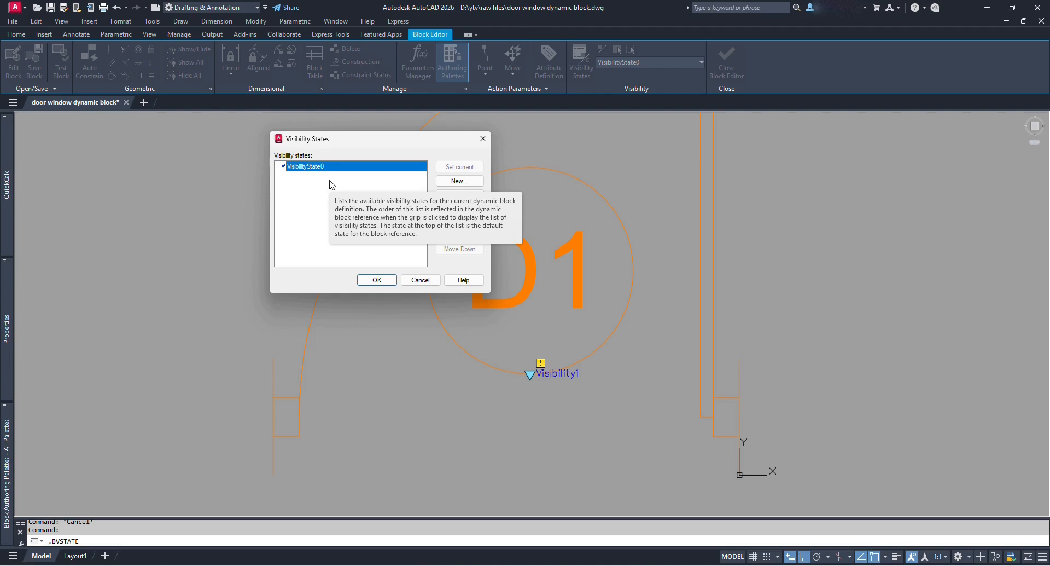
Rename VisibilityState0 to '3 feet door'.
click(313, 226)
click(329, 166)
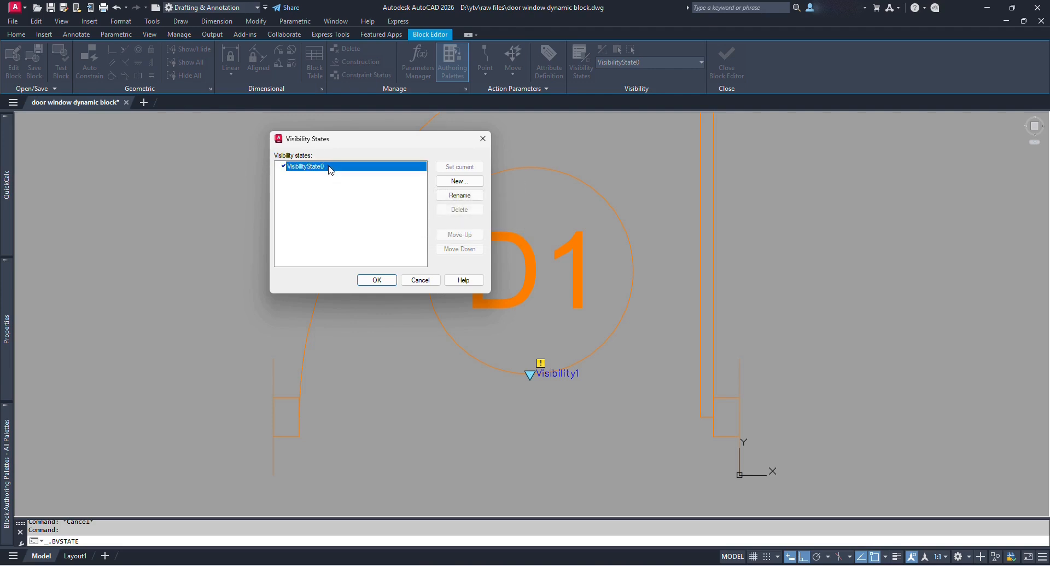
click(449, 194)
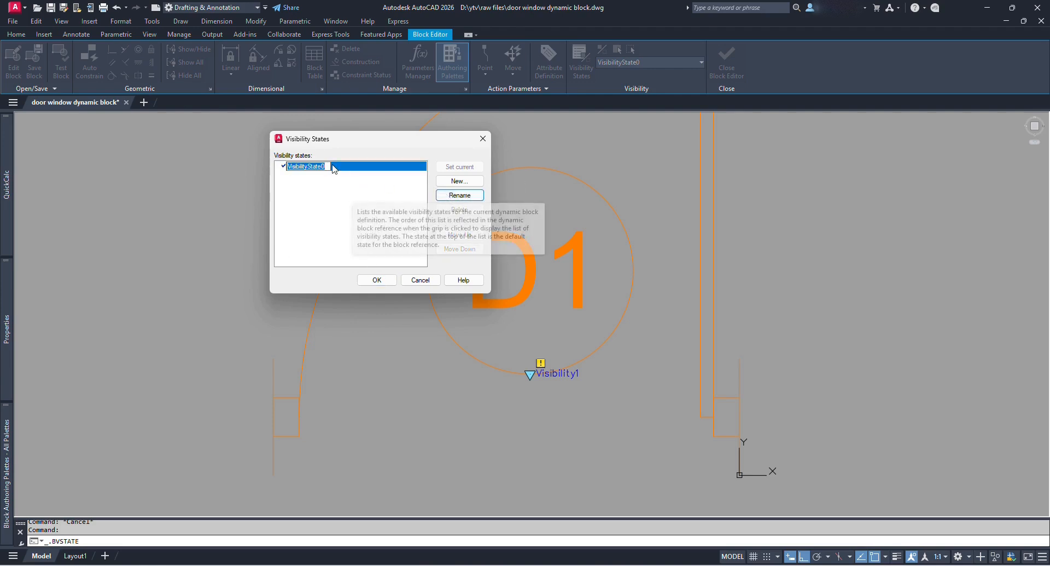
text(3)
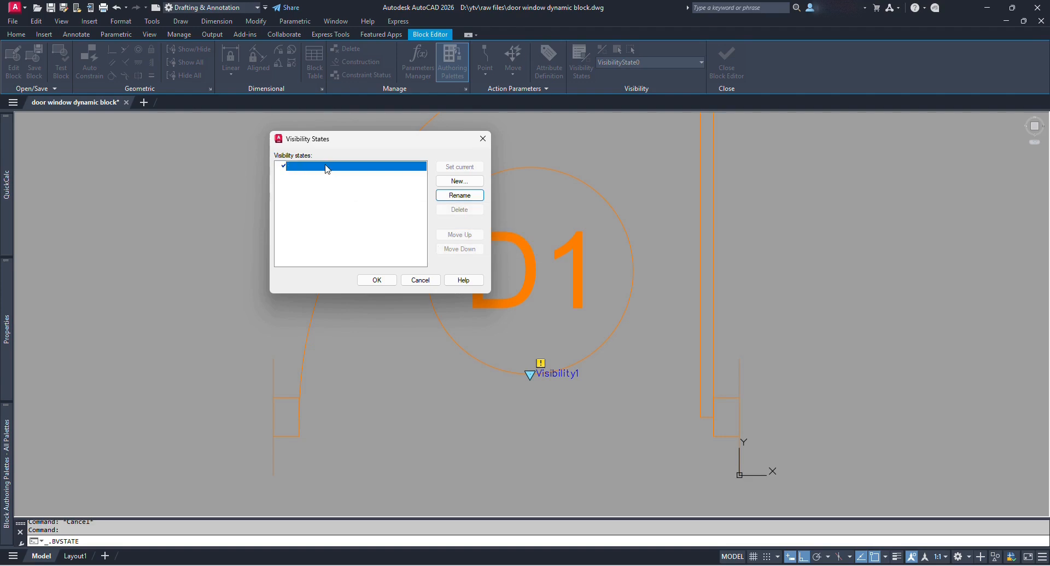
text( feet door)
click(331, 206)
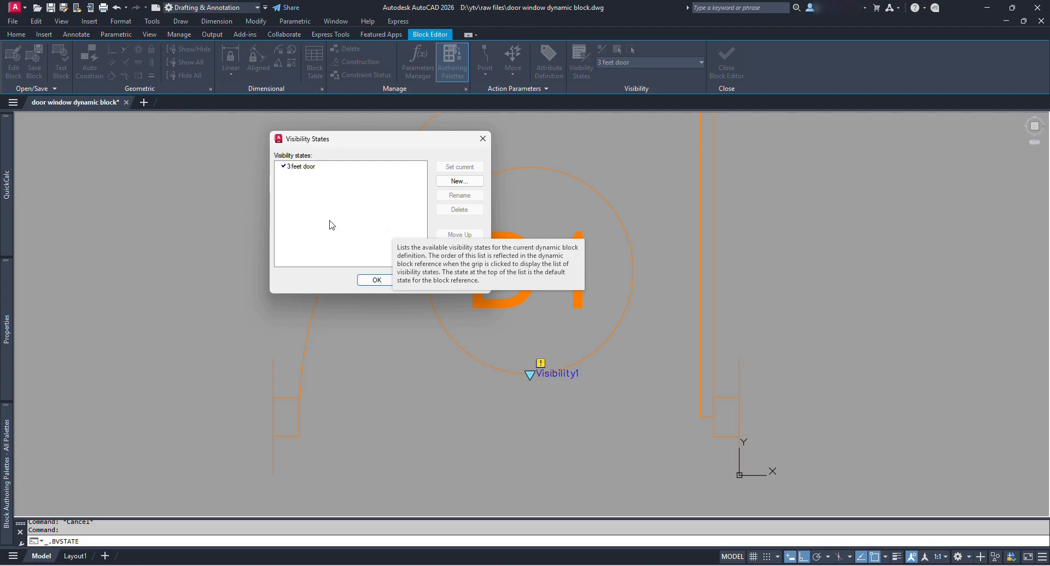
Add a new '2.5 feet door' visibility state that hides all existing objects.
click(459, 182)
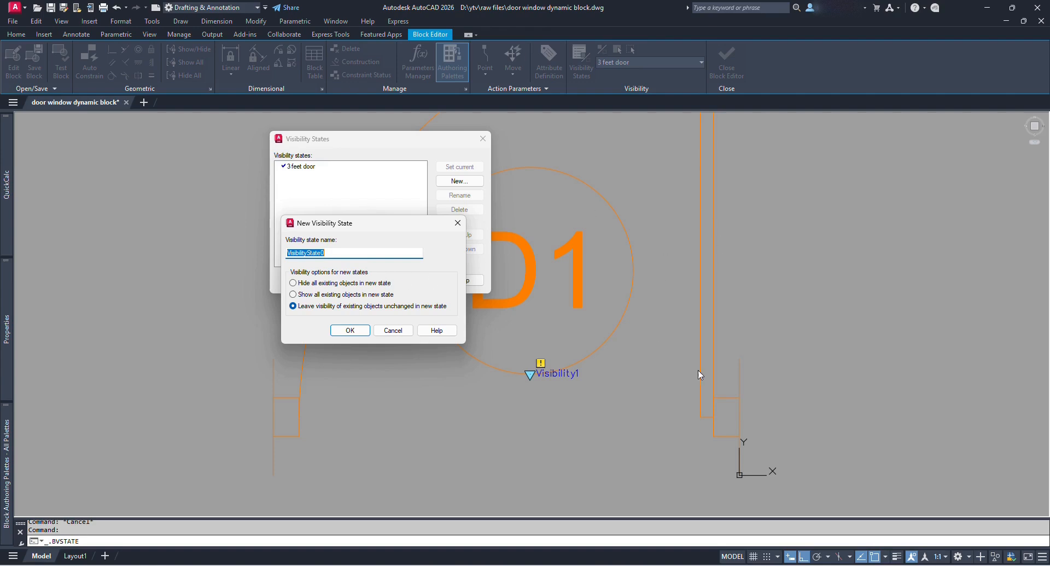
click(294, 283)
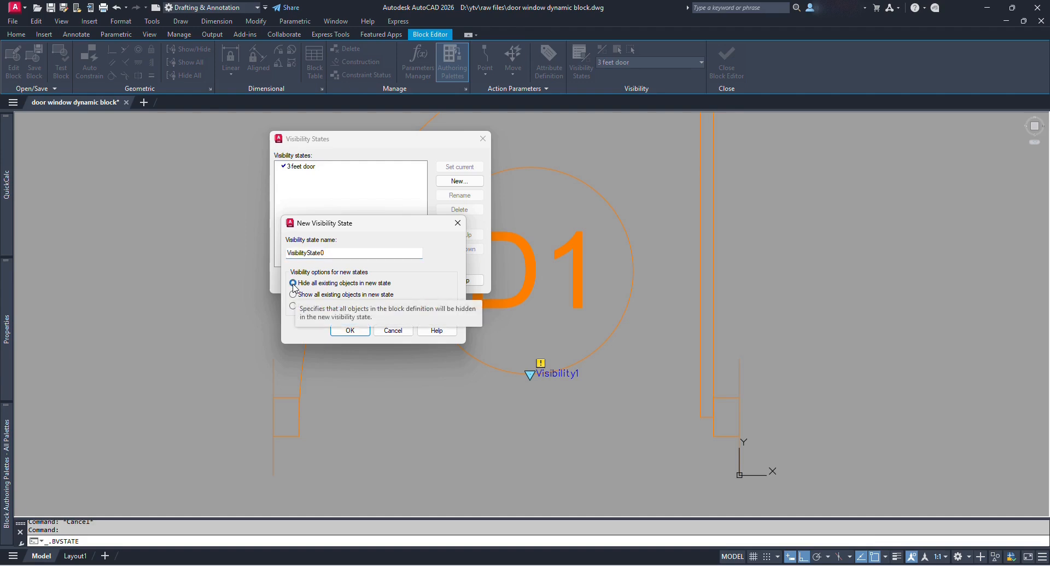
double_click(292, 253)
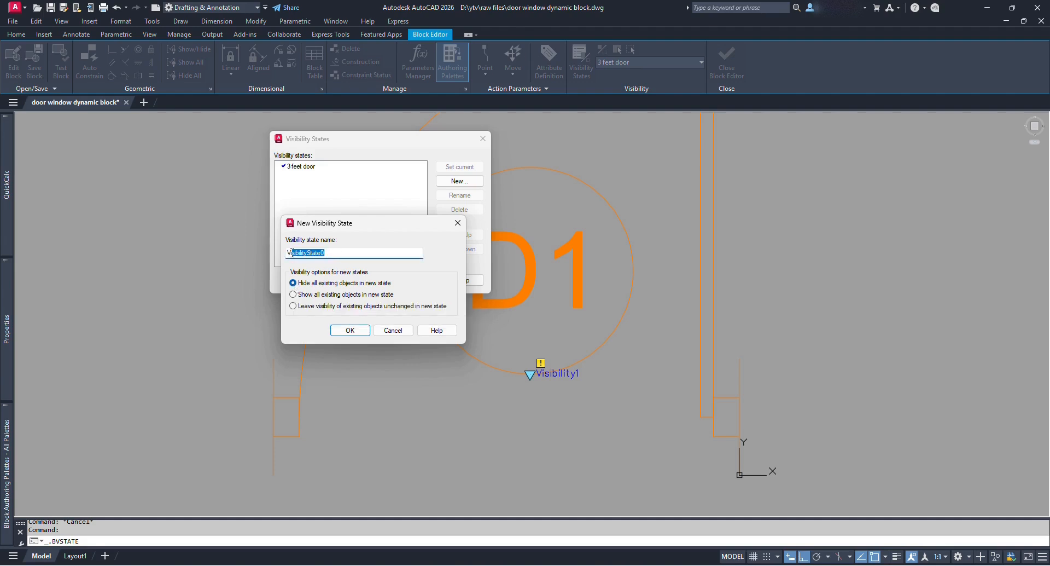
text(2.5 feet door)
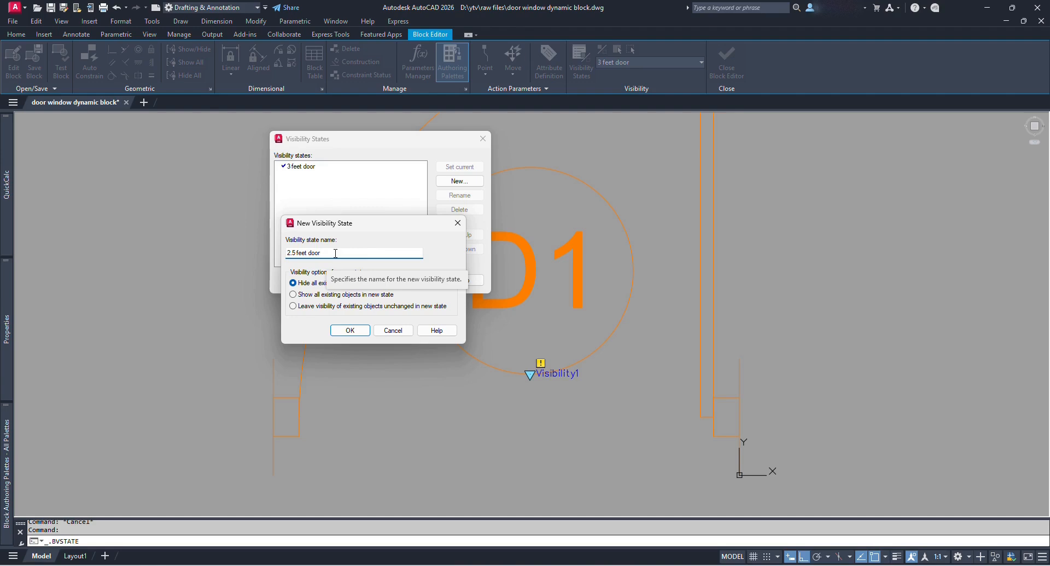
click(350, 330)
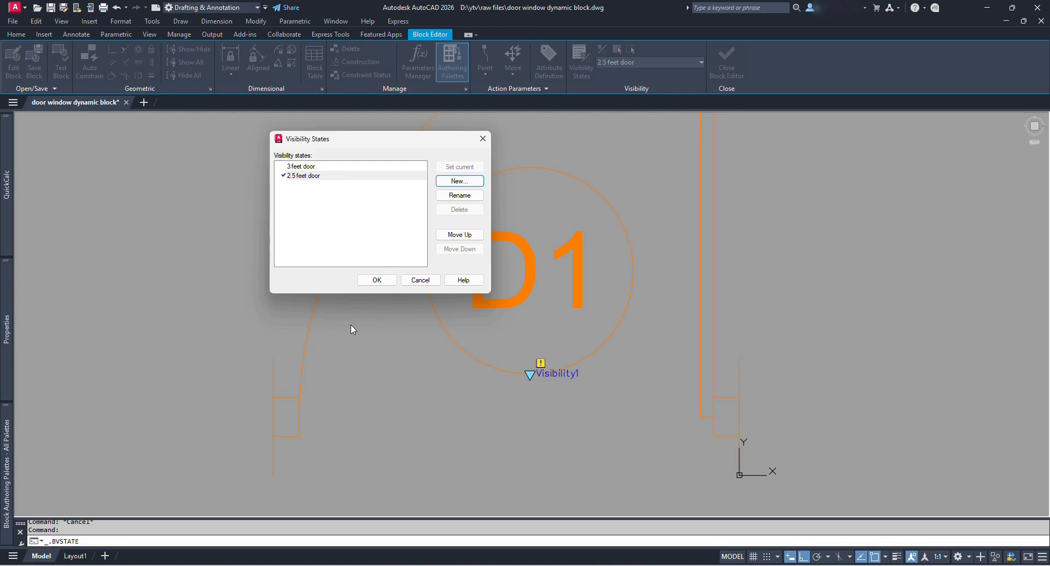
click(300, 168)
click(305, 175)
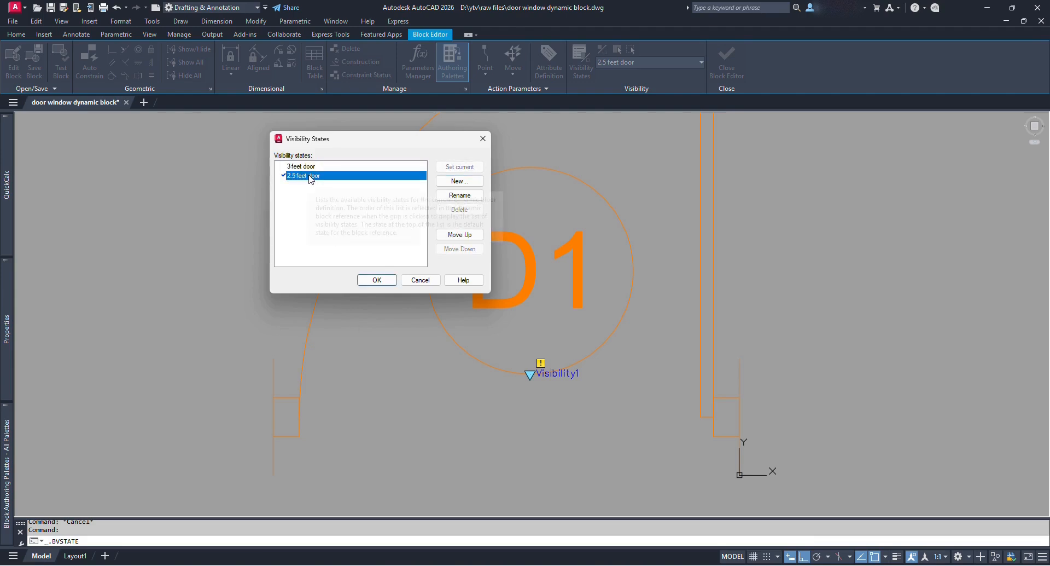
Close the states list and make 2.5 feet door the current visibility state.
click(377, 280)
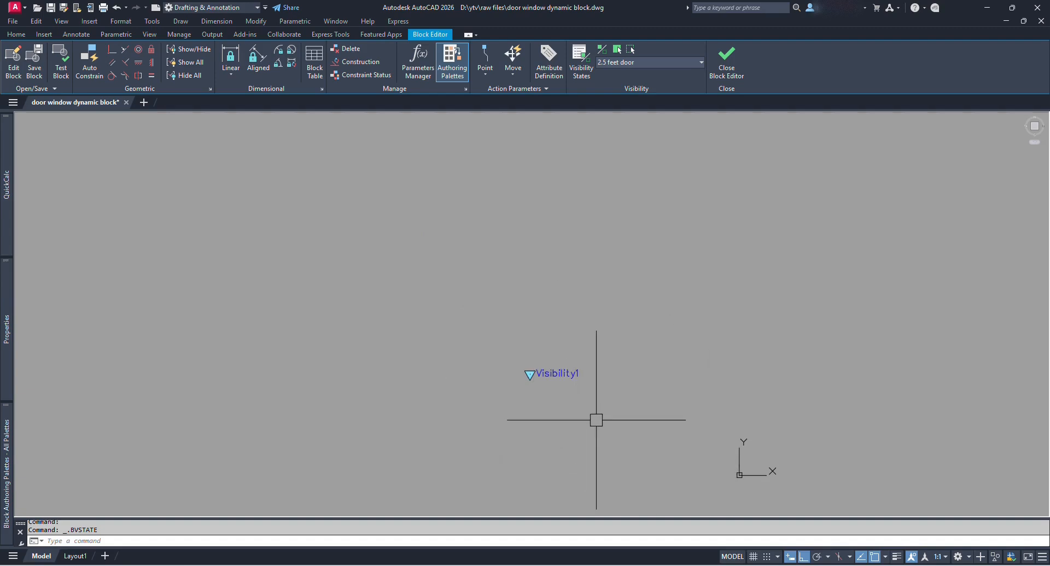
click(673, 59)
click(665, 77)
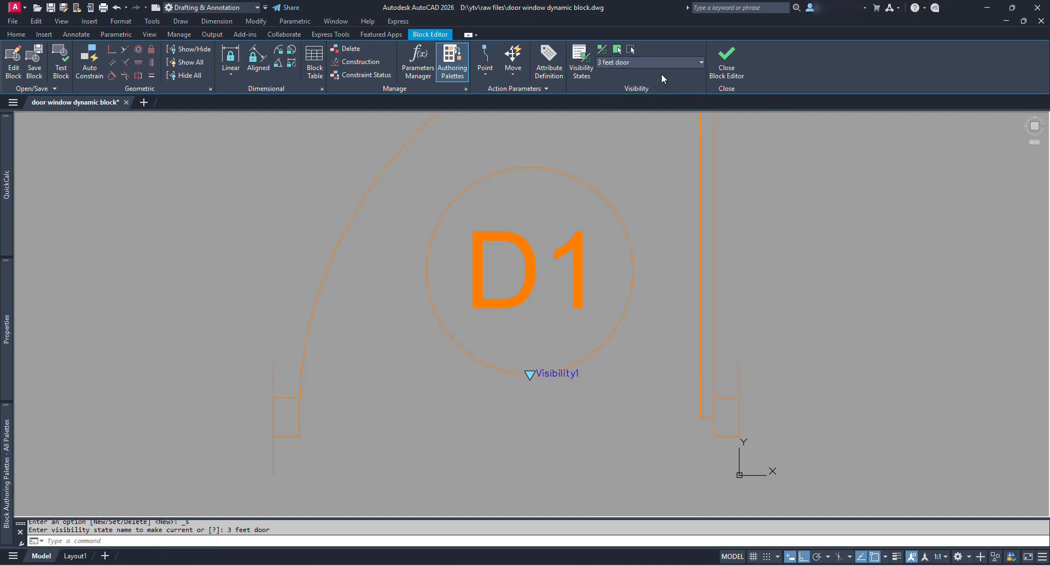
scroll(563, 434, down, 2)
scroll(575, 370, up, 1)
middle_drag(602, 426, 606, 384)
click(665, 61)
click(647, 86)
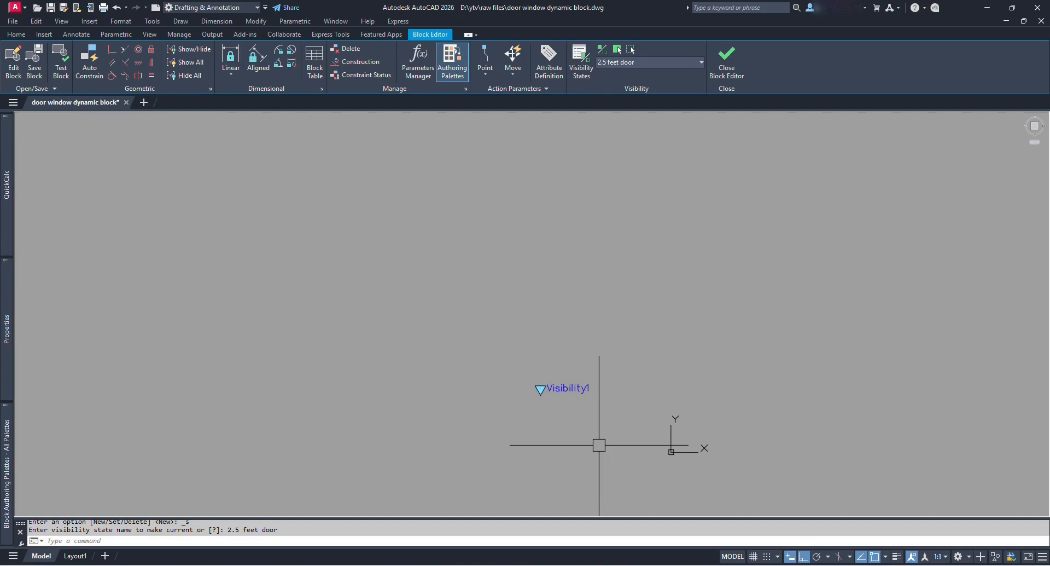
Paste the copied door at 0,0 and begin editing its D1 tag text.
key(ctrl+v)
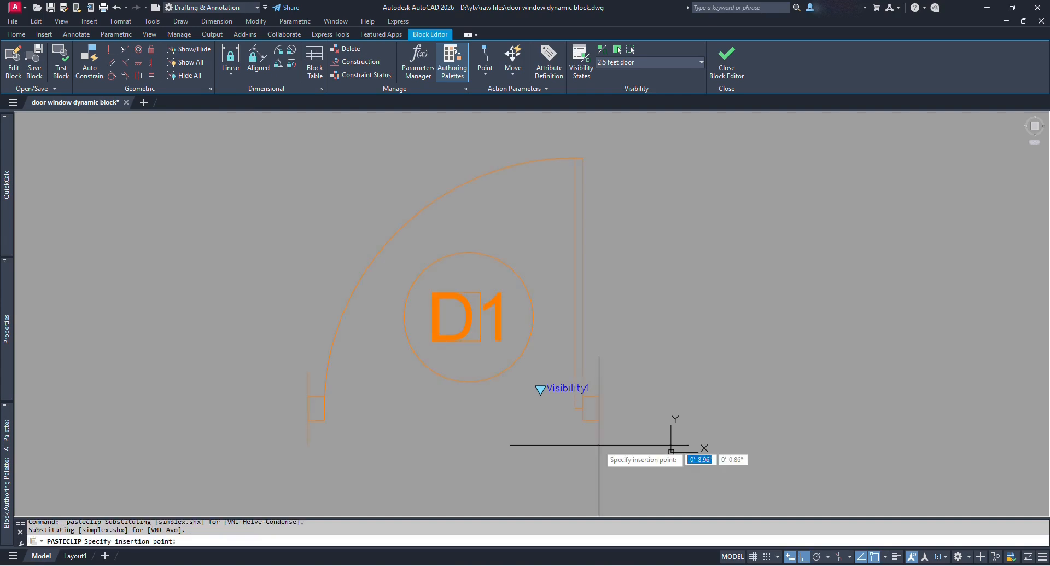
text(0,0)
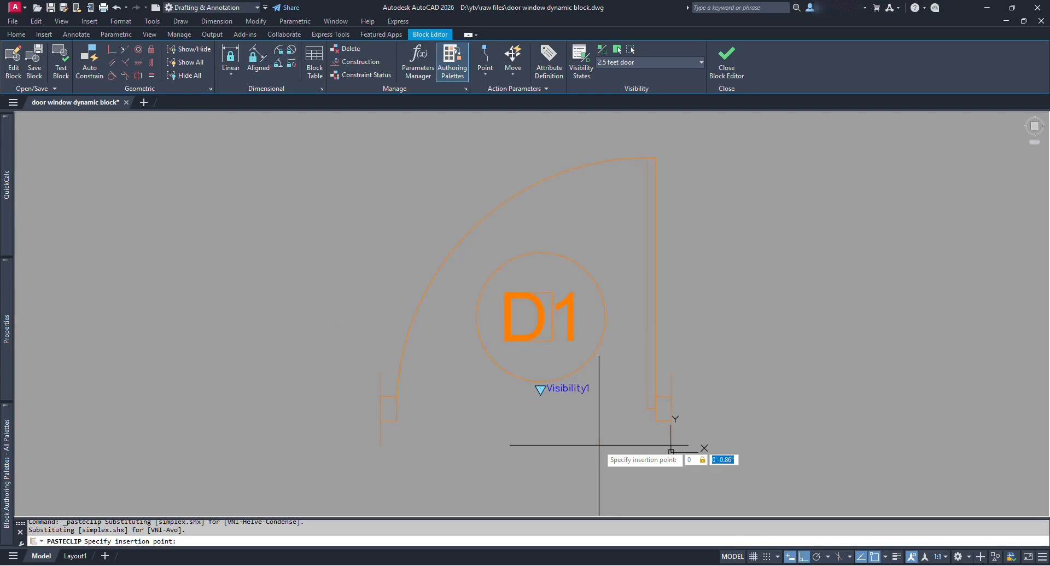
key(Return)
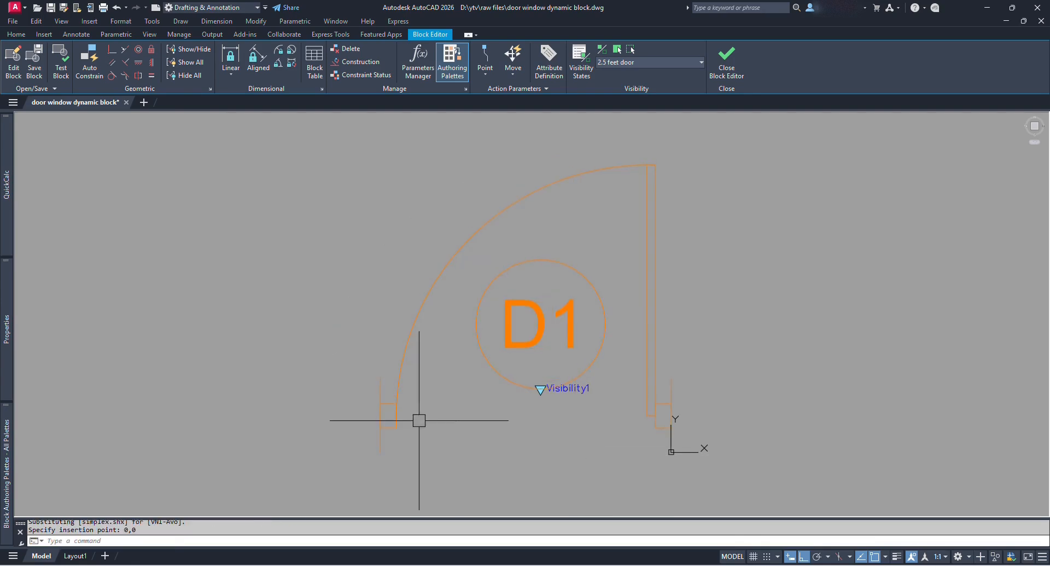
click(563, 332)
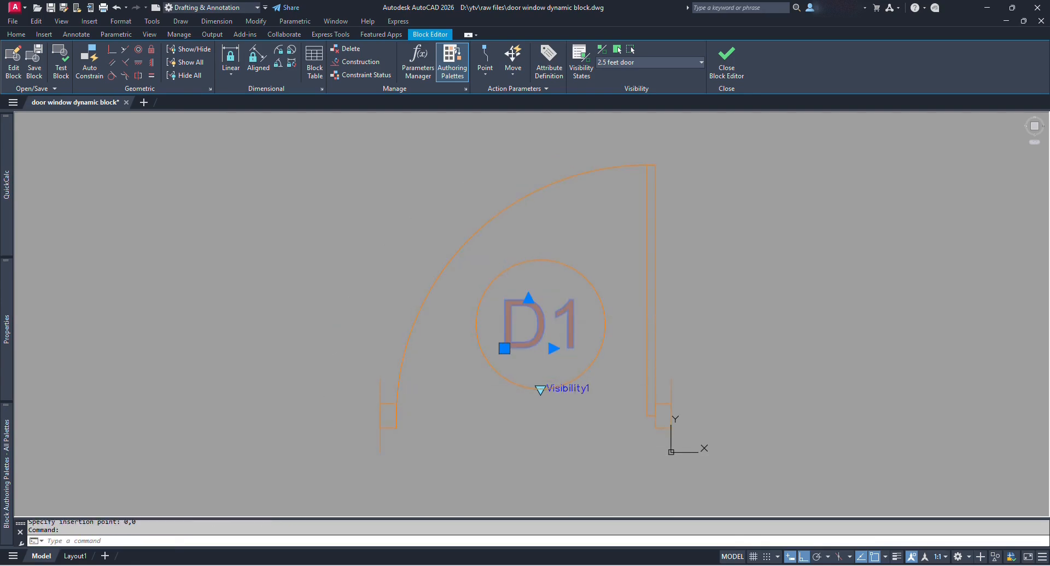
double_click(569, 327)
Change the tag to D2 and offset the jamb line 2.5' to the left.
text(2)
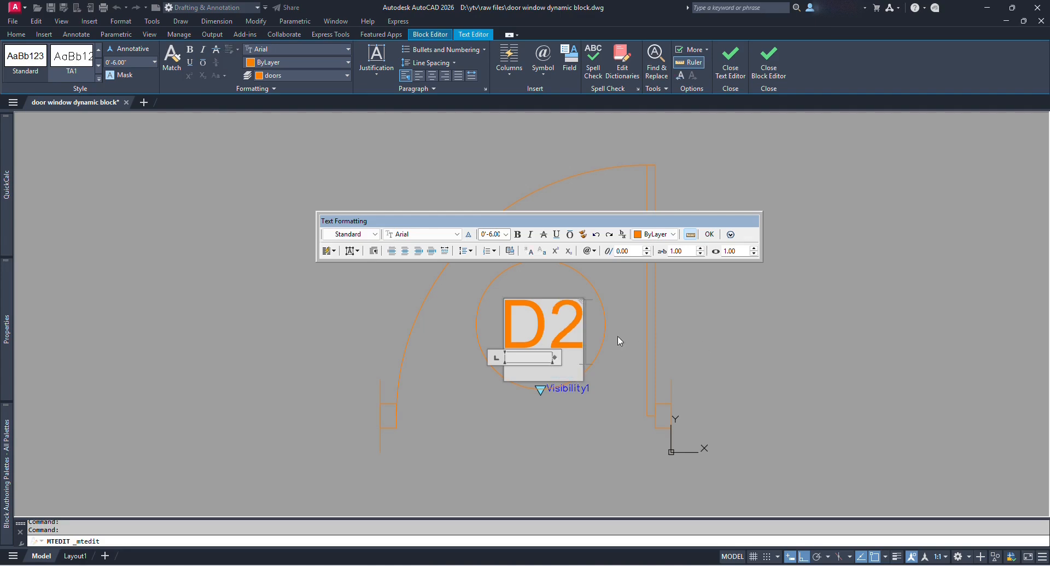
click(619, 336)
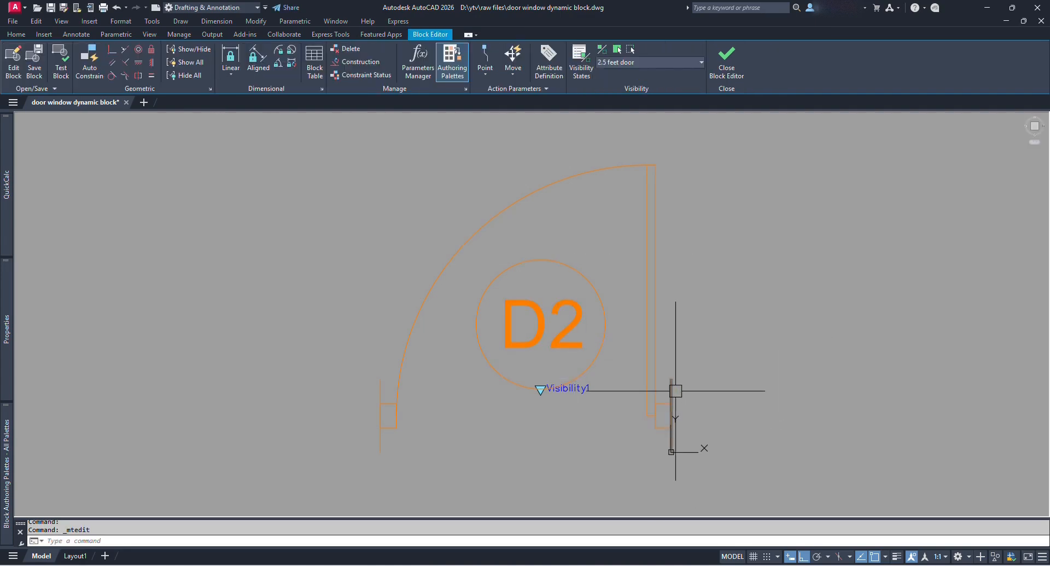
text(o)
key(Return)
text(2.5)
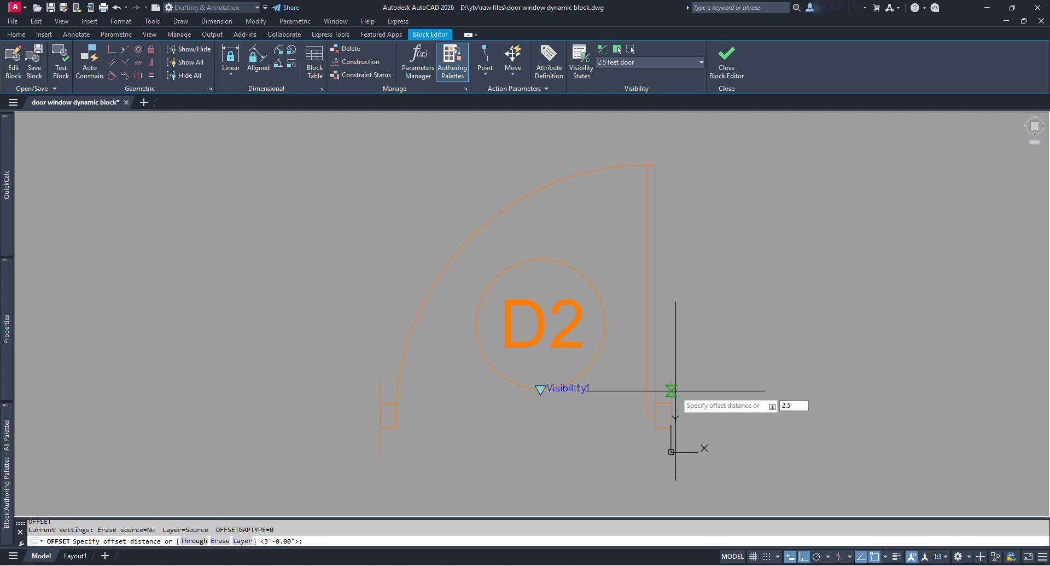
key(Return)
click(672, 387)
click(496, 432)
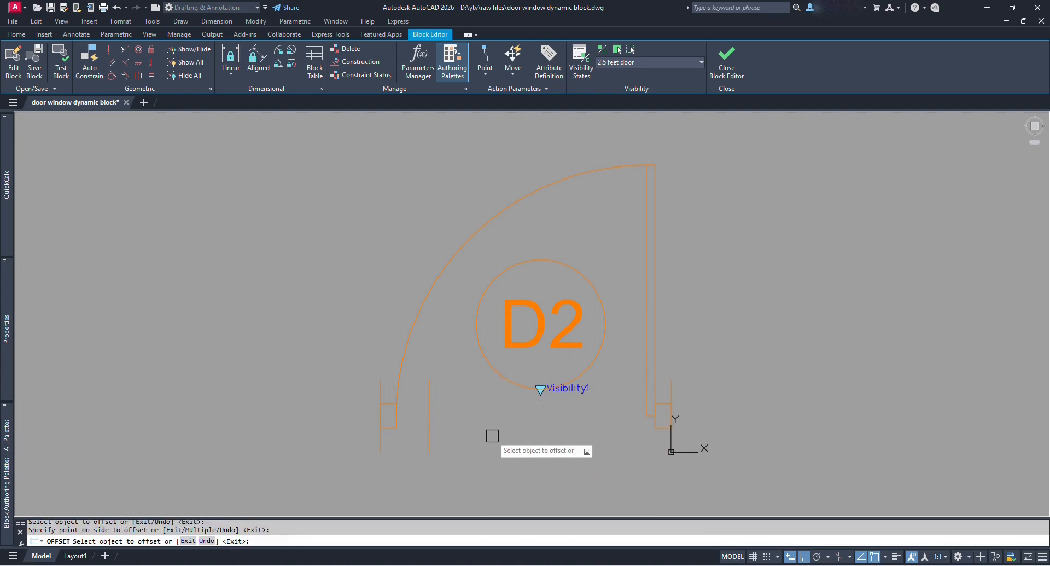
key(Escape)
Stretch the left jamb onto the offset line to narrow the opening.
text(s)
key(Return)
scroll(392, 430, up, 2)
click(389, 427)
key(Return)
click(373, 397)
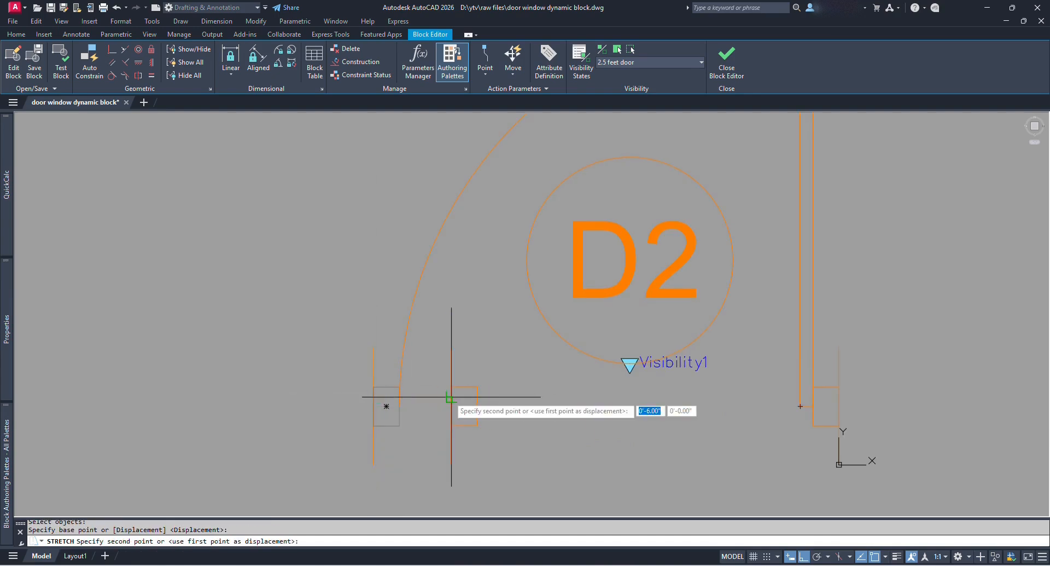
click(452, 397)
key(Escape)
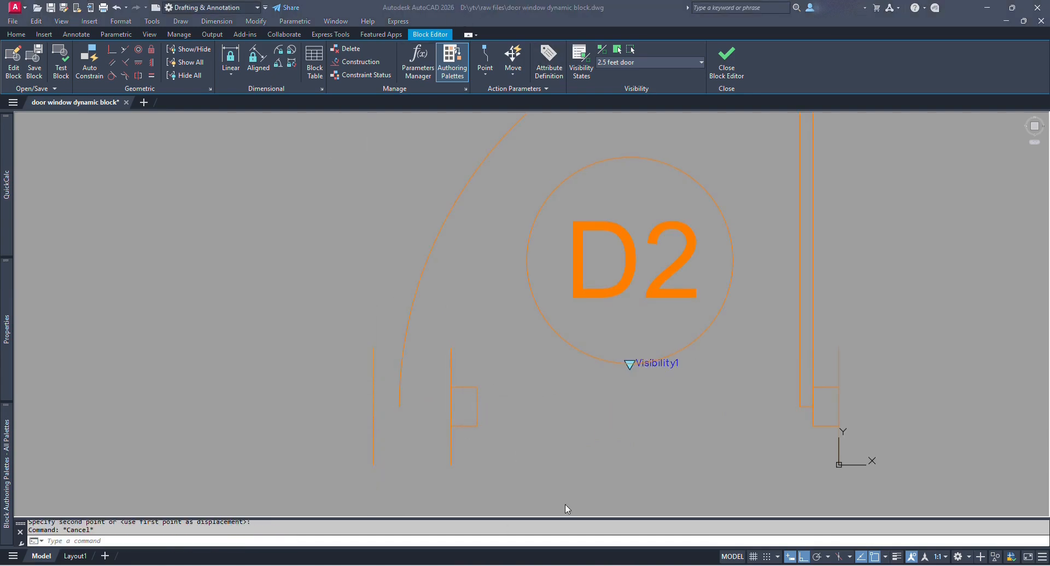
Draw a circle from the jamb corner to the new width and trim it to a swing arc.
scroll(499, 400, down, 3)
text(c)
key(Return)
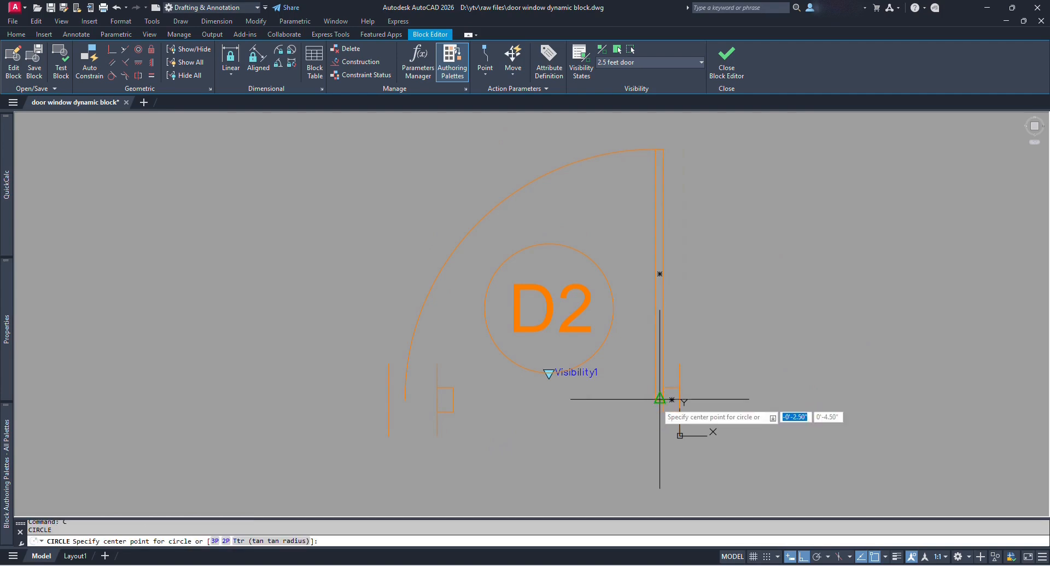
click(659, 399)
click(454, 399)
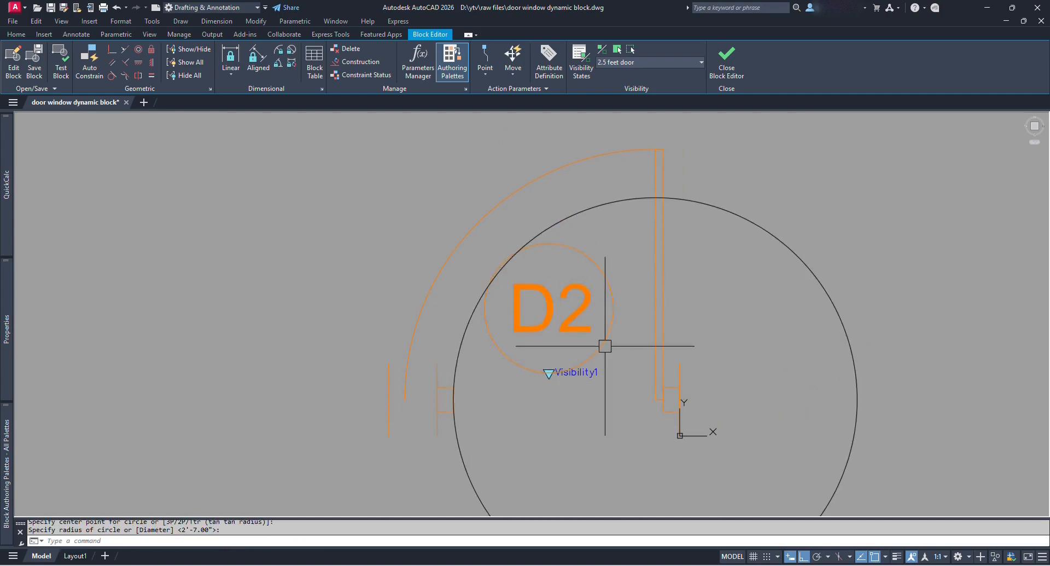
text(tr)
key(Return)
click(656, 377)
click(443, 410)
key(Return)
click(459, 444)
key(Return)
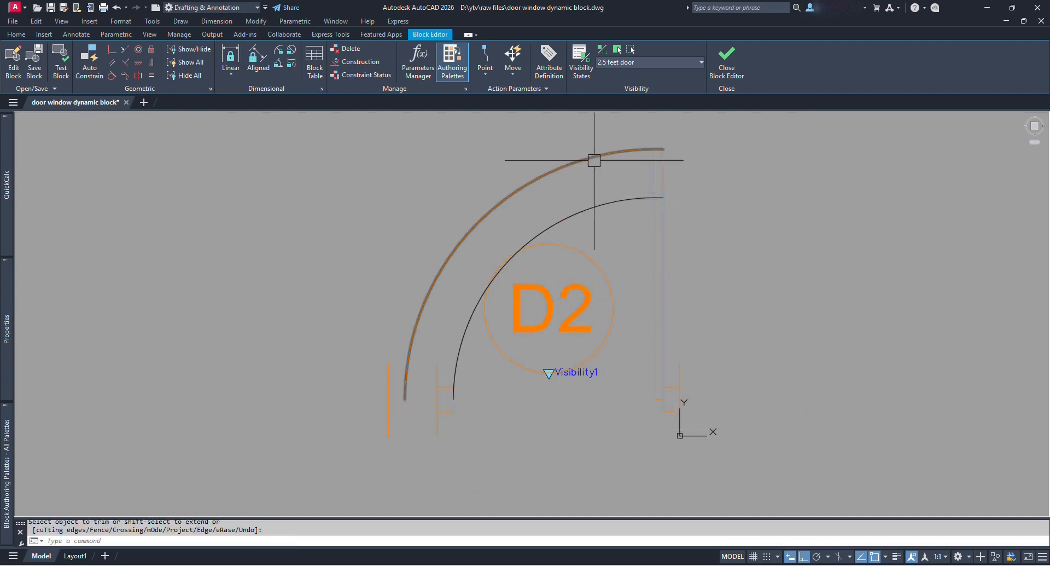
Match the new swing arc's properties to the old orange arc.
text(ma)
key(Return)
click(594, 160)
click(615, 198)
key(Return)
click(581, 156)
text(e)
key(Return)
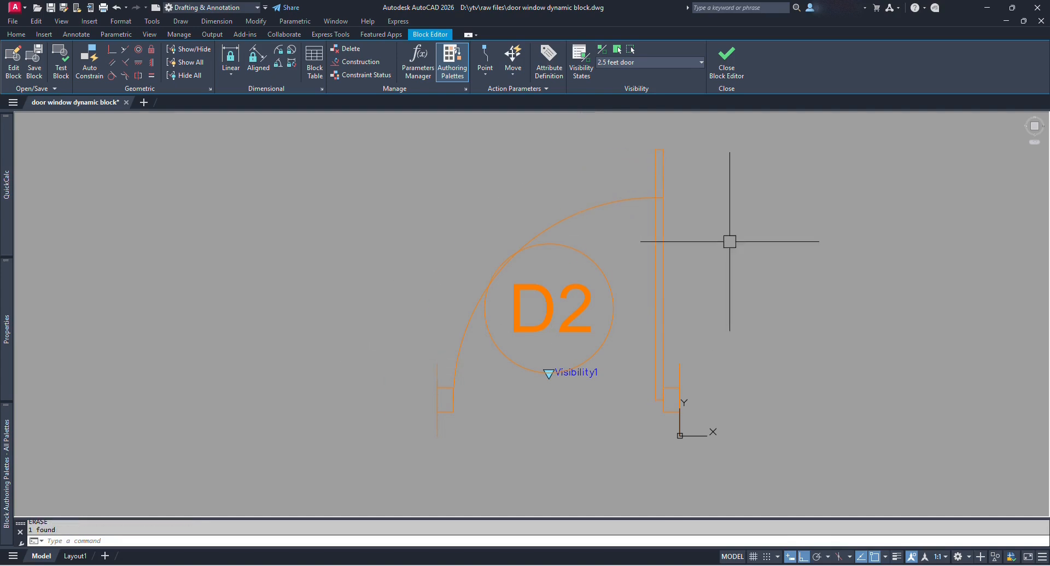
Move the D2 tag and visibility parameter right to centre them in the swing.
text(m)
key(Return)
click(462, 215)
click(634, 399)
key(Return)
click(579, 420)
click(607, 420)
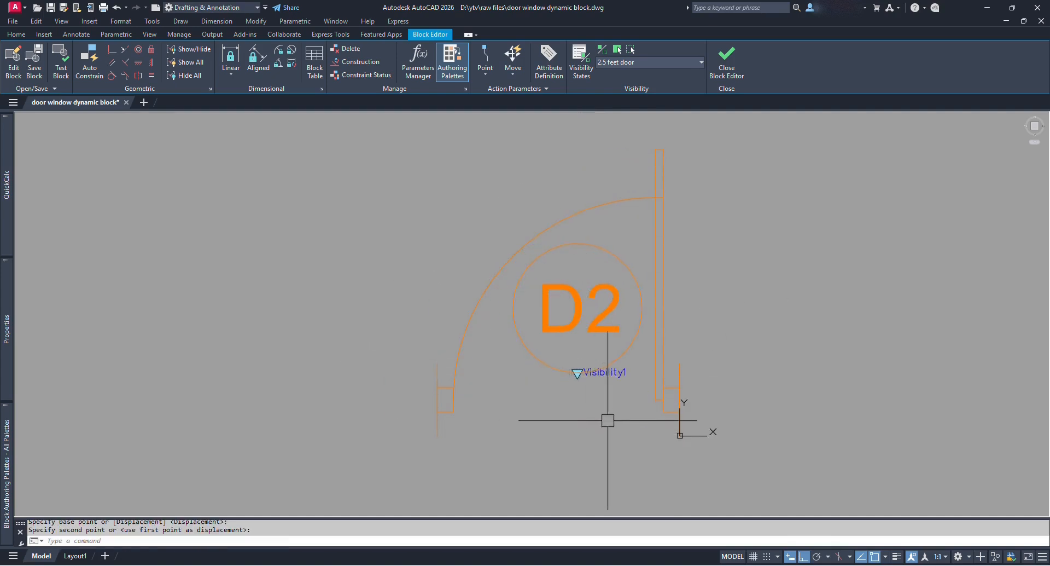
Stretch the door leaf shorter to meet the new arc and close the Block Editor.
text(s)
key(Return)
click(692, 153)
click(644, 129)
key(Return)
click(656, 149)
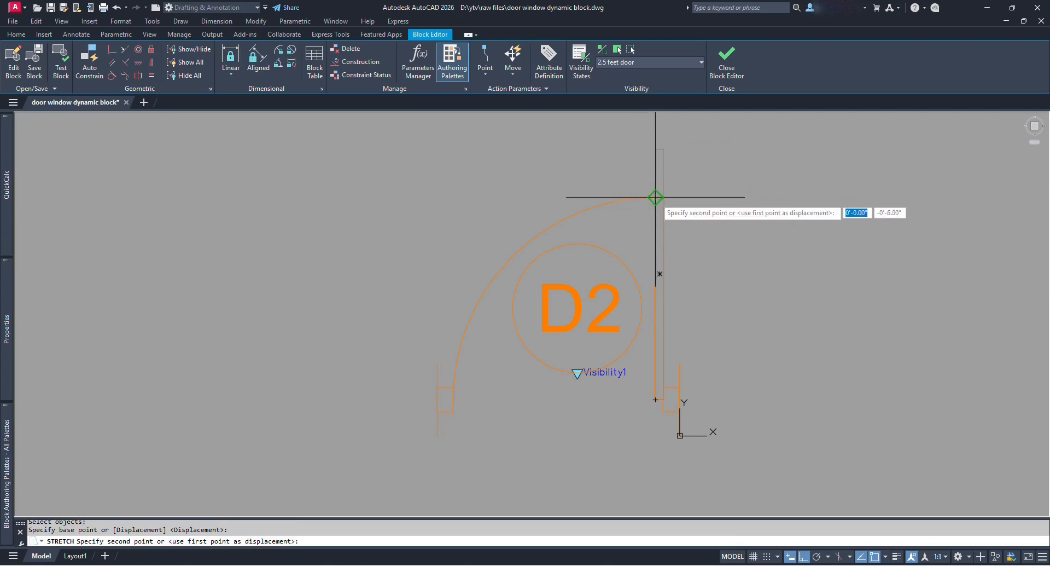
click(655, 197)
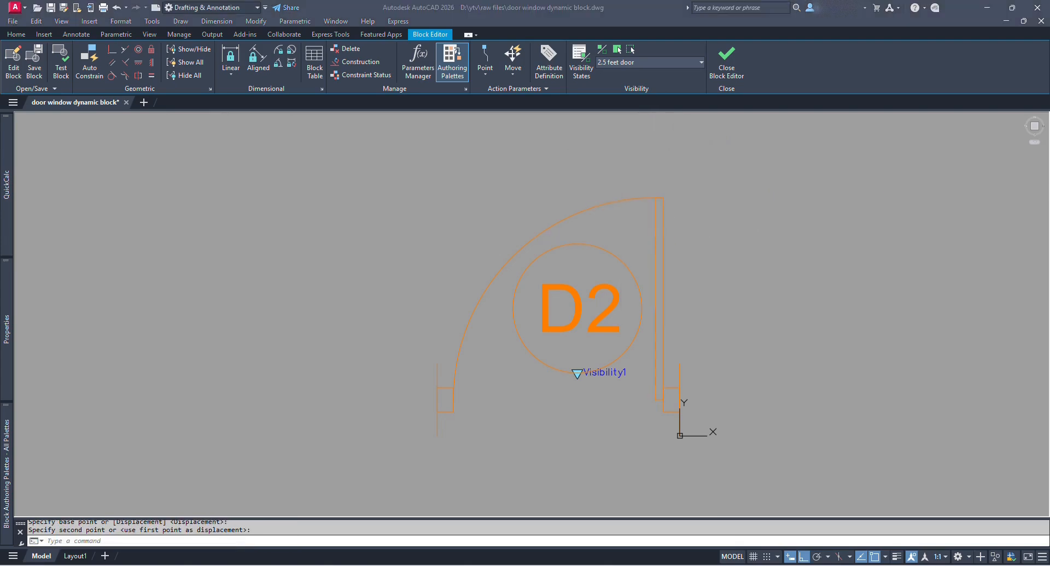
click(726, 60)
Save the changes to Single Panel Doors and select the door block.
click(520, 264)
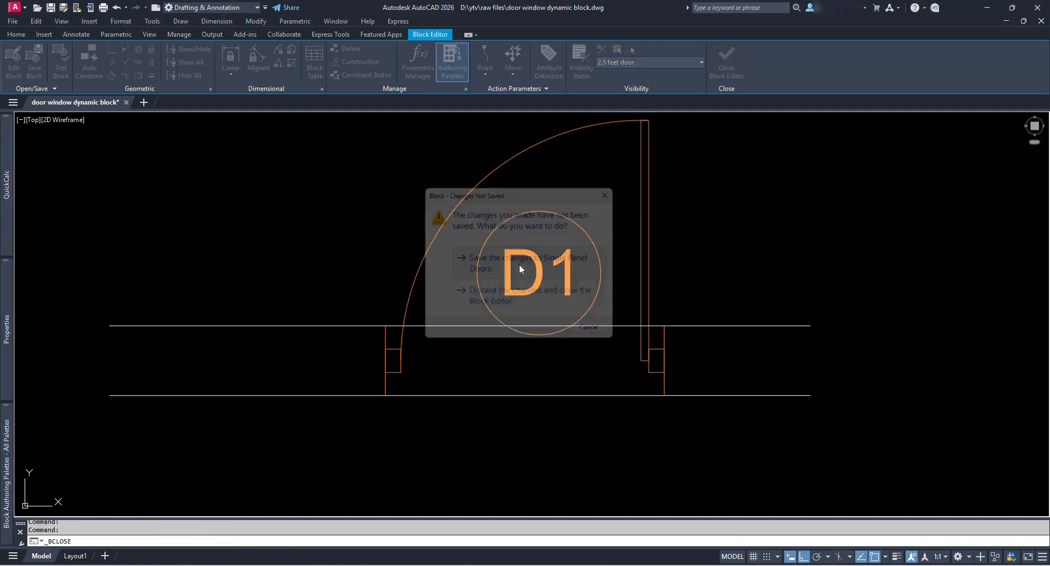
scroll(628, 235, down, 2)
click(598, 233)
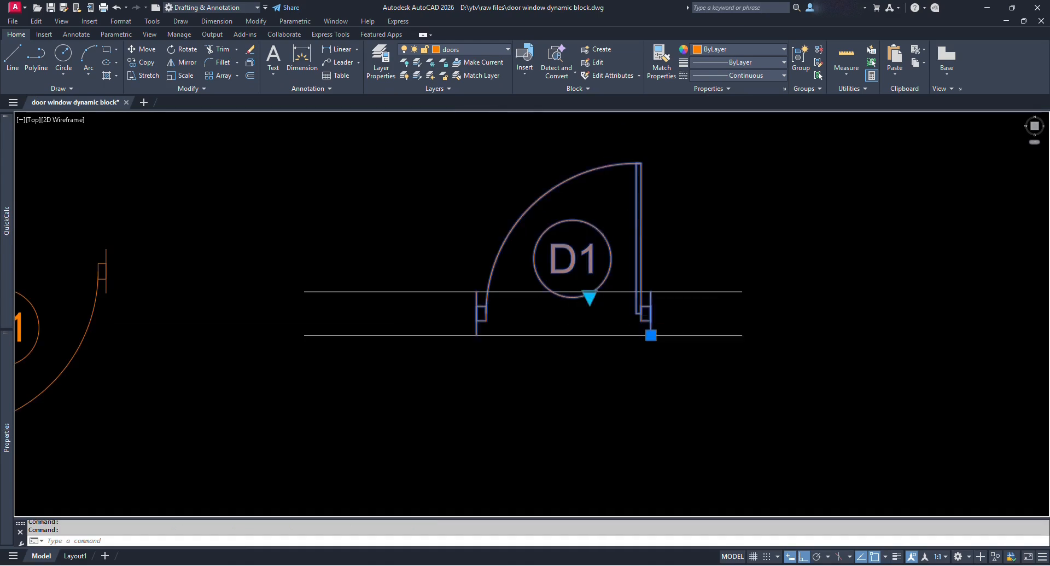
scroll(582, 314, up, 2)
Switch the block to 2.5 feet door and back to 3 feet door, then reopen it for editing.
click(594, 285)
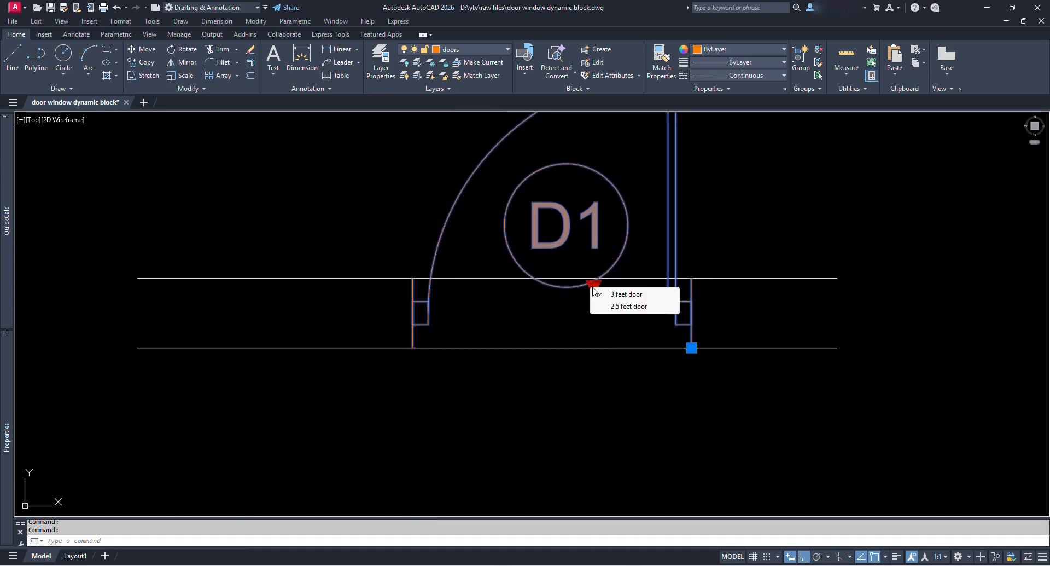
click(633, 307)
click(594, 283)
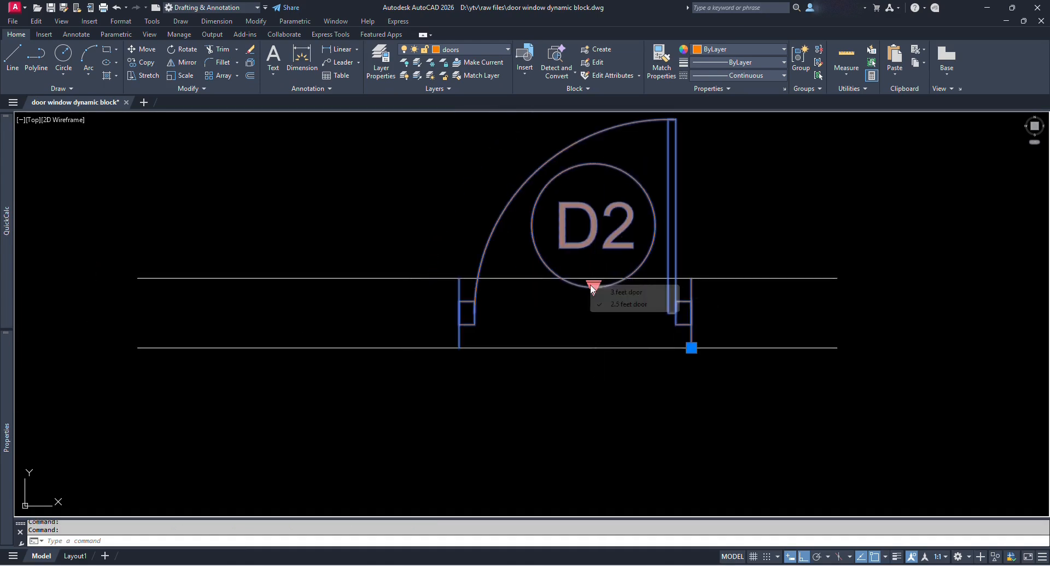
click(635, 292)
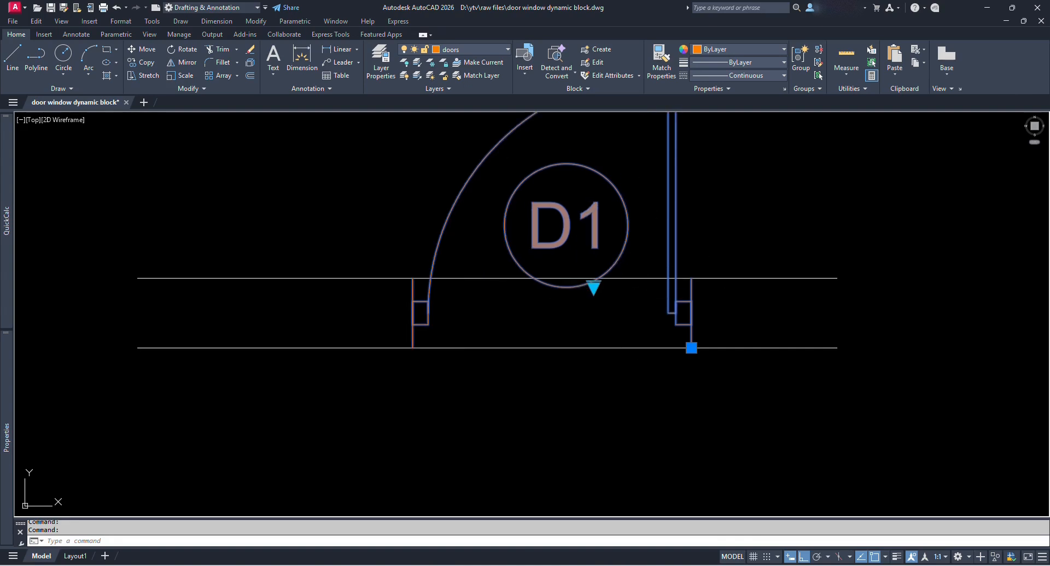
double_click(621, 262)
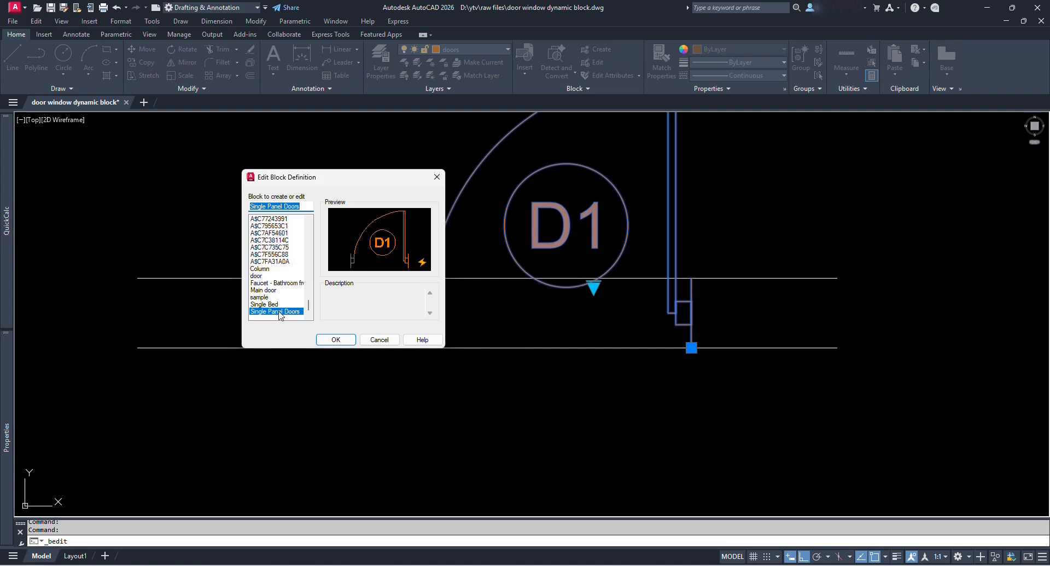
click(343, 339)
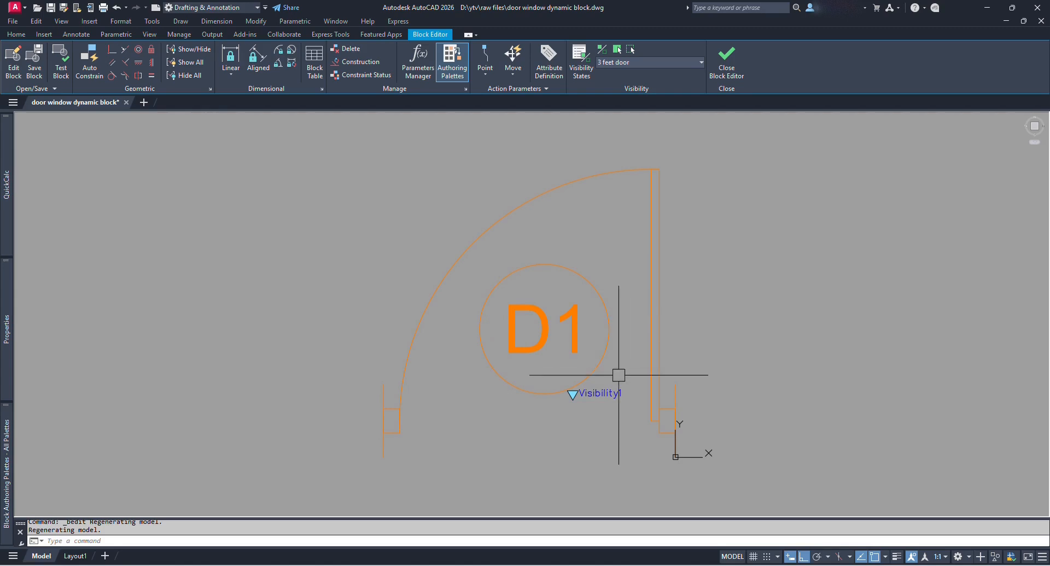
Add a '2 feet door' visibility state that hides all existing objects, and make it current.
click(602, 395)
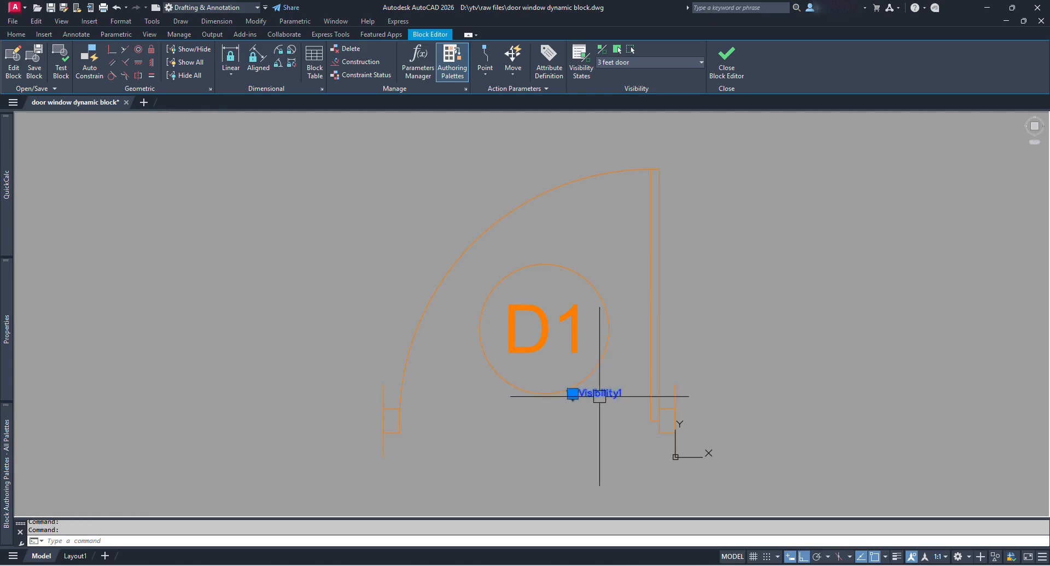
double_click(600, 394)
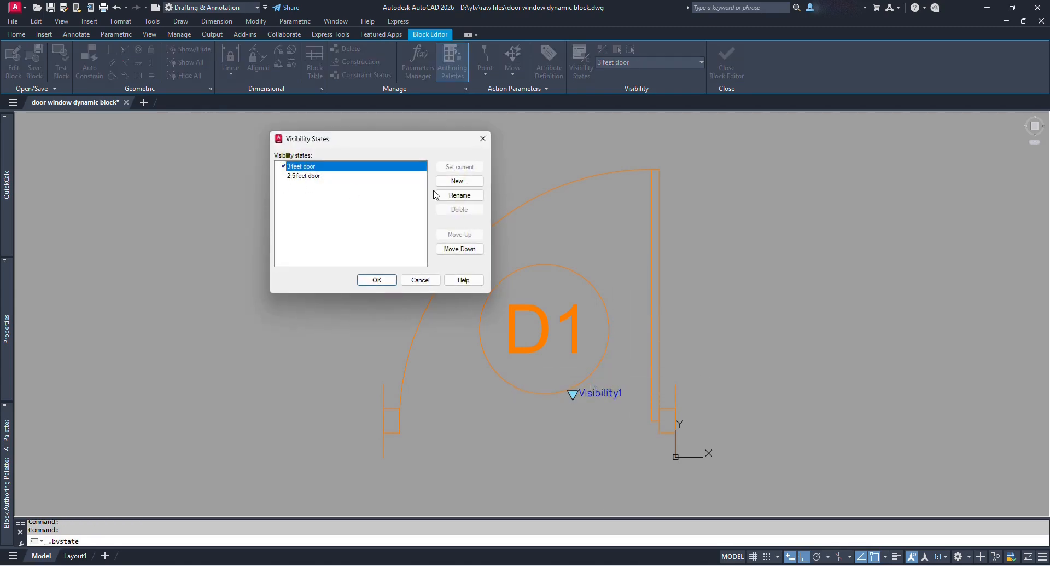
click(459, 181)
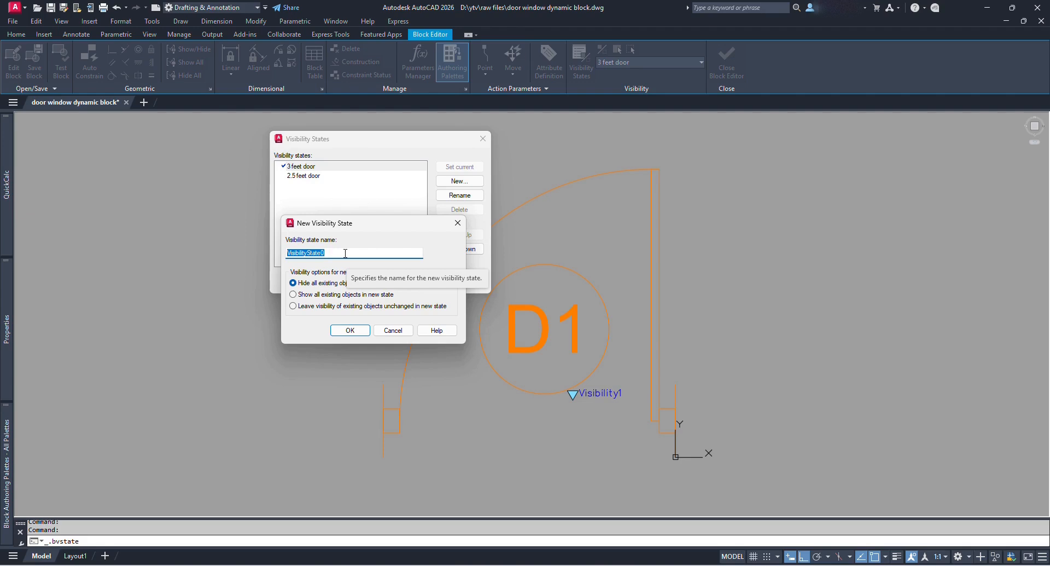
text(2 feet door)
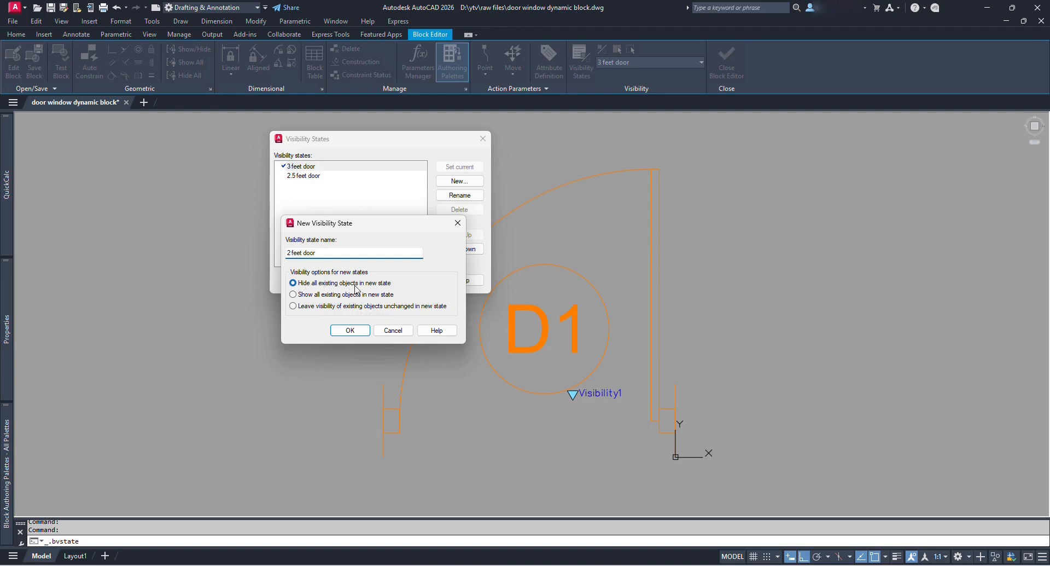
click(362, 332)
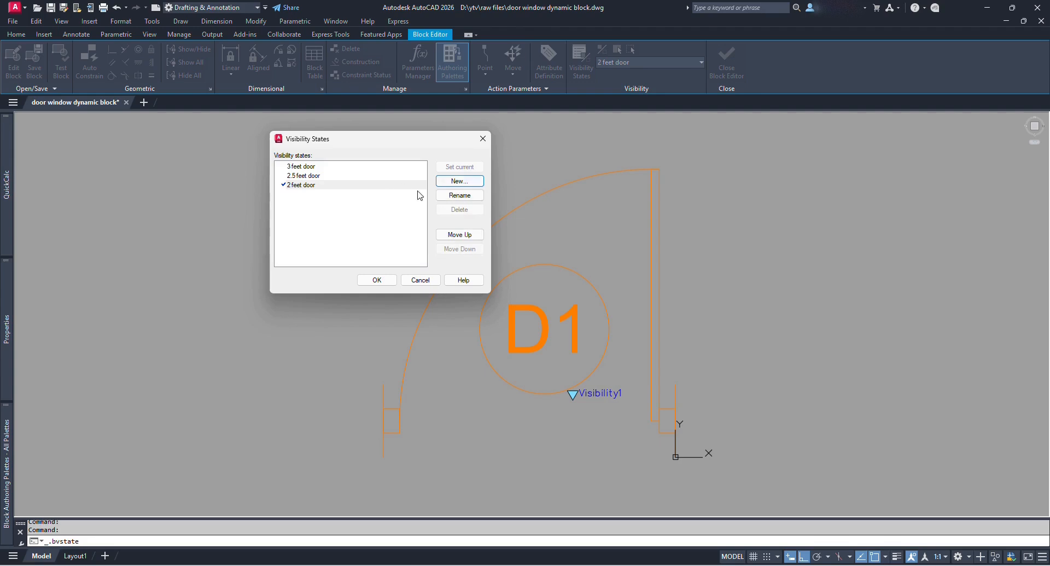
click(317, 185)
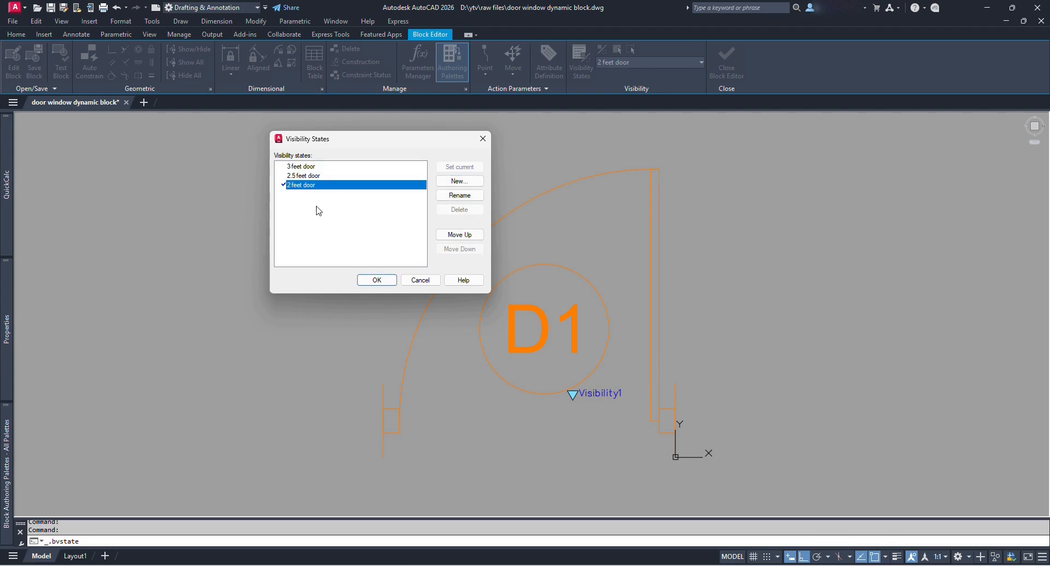
click(383, 282)
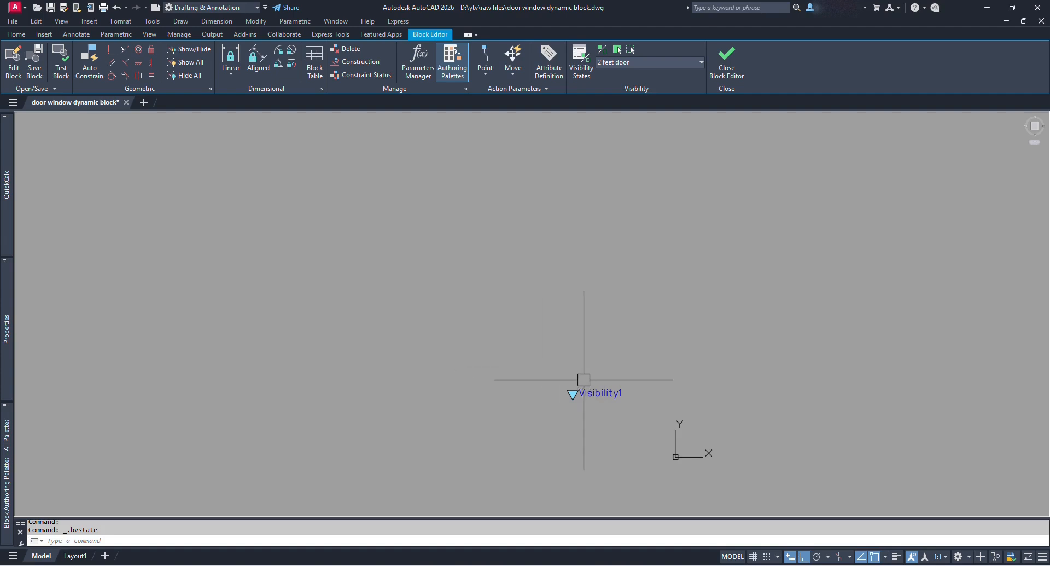
Paste the door at 0,0 and offset the jamb line 2' inward.
key(ctrl+v)
text(0,0)
key(Return)
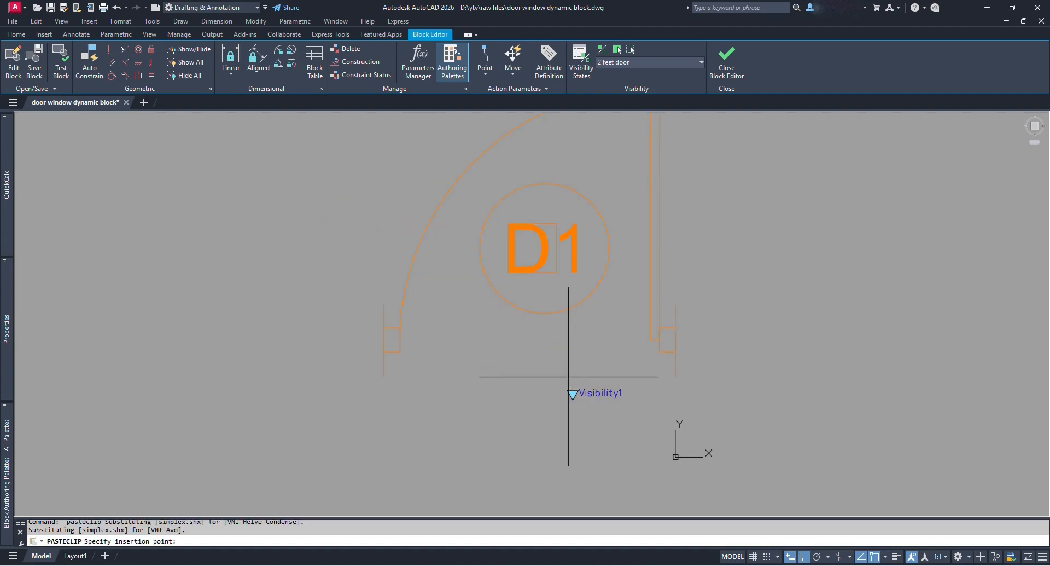
text(o)
key(Return)
text(2')
key(Return)
click(676, 391)
click(492, 400)
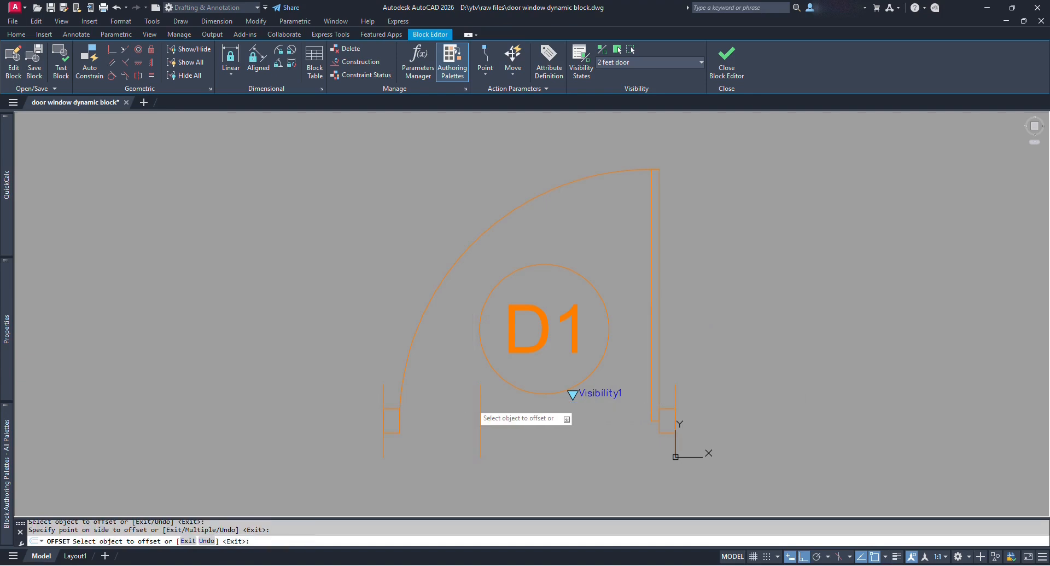
key(Escape)
Stretch the left jamb onto the offset line and draw a swing circle from the hinge.
key(s)
key(Return)
click(390, 411)
key(Return)
click(384, 420)
click(482, 420)
key(c)
key(Return)
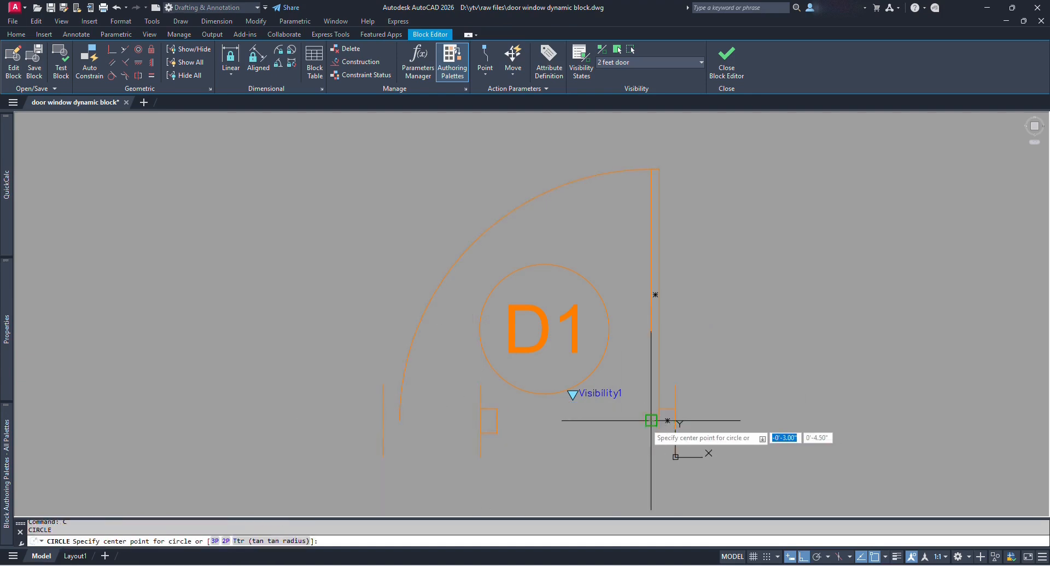
click(651, 420)
click(497, 420)
Stretch the door leaf down to the top of the new circle.
key(s)
key(Return)
click(692, 221)
click(604, 141)
shift+click(608, 173)
key(Return)
click(651, 169)
click(651, 267)
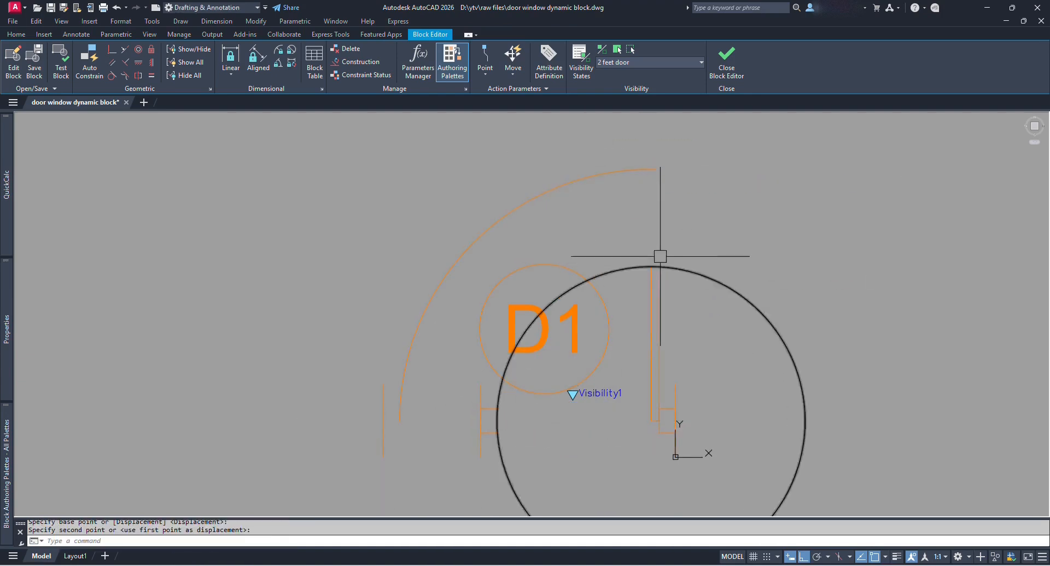
Trim the circle to a quarter-circle swing and erase the old swing arc.
key(t)
key(r)
key(Return)
click(651, 284)
click(543, 356)
click(593, 443)
key(Return)
key(e)
key(Return)
click(505, 254)
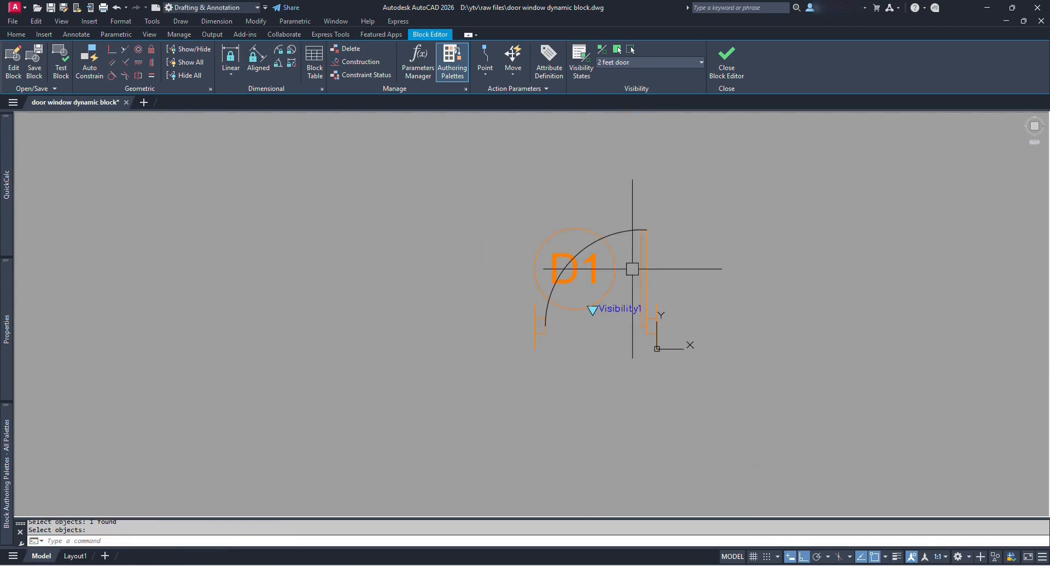
scroll(633, 268, up, 2)
middle_drag(632, 268, 536, 293)
Move the D1 tag inside the smaller door and scale it by 0.5.
key(Return)
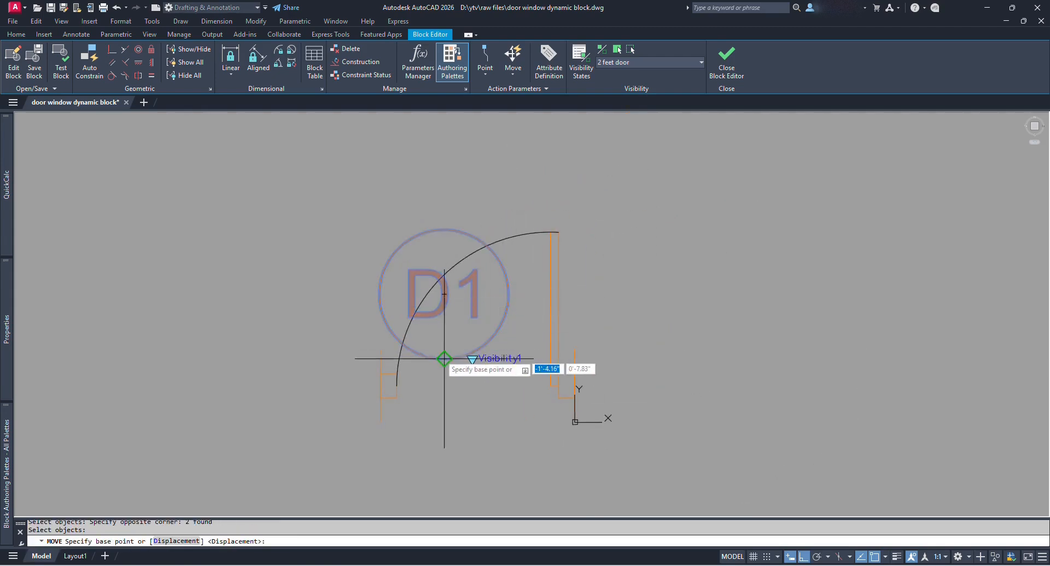
click(444, 358)
key(s)
key(c)
key(Return)
click(533, 306)
click(474, 294)
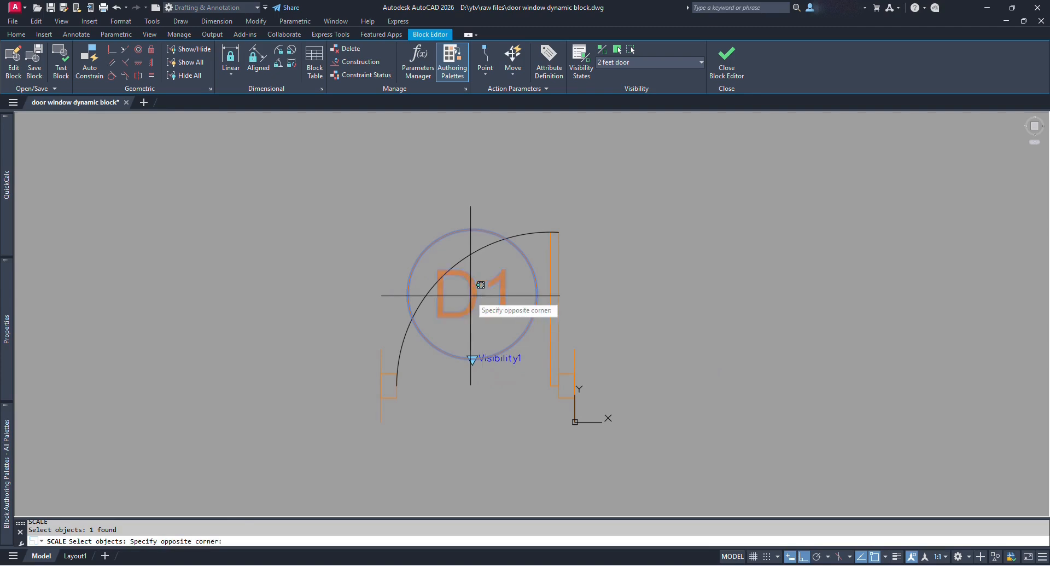
click(471, 297)
key(Return)
click(472, 359)
text(0.5)
Match the swing arc to the orange door leaf with MATCHPROP and close the Block Editor.
key(Return)
key(Escape)
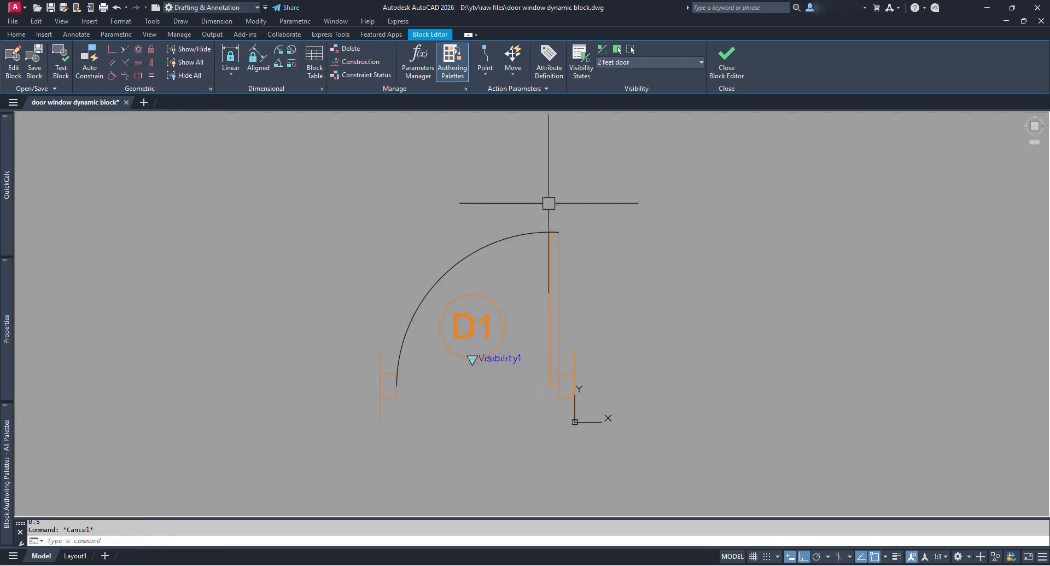
text(ma)
key(Return)
click(561, 272)
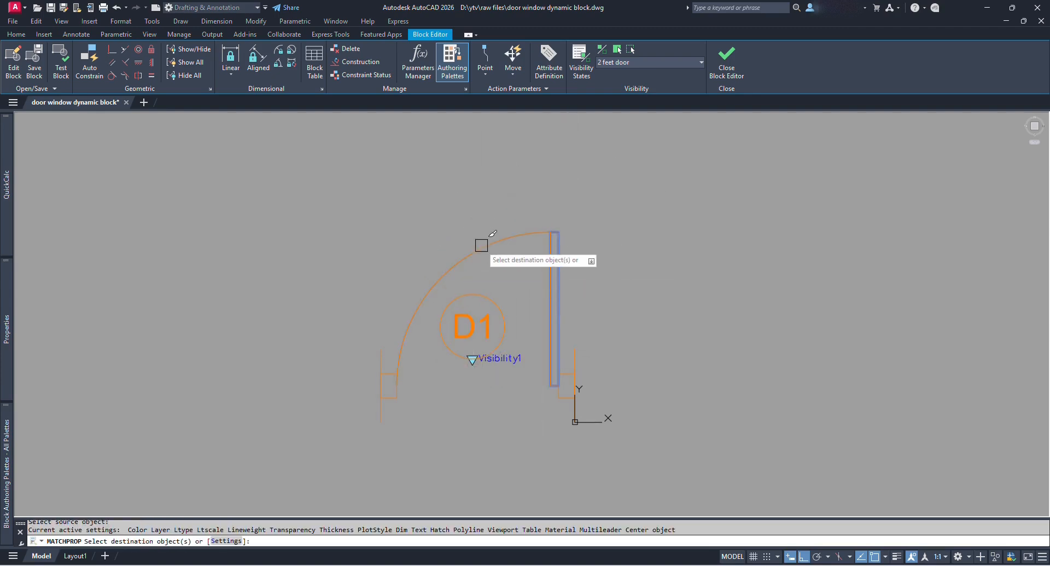
click(481, 246)
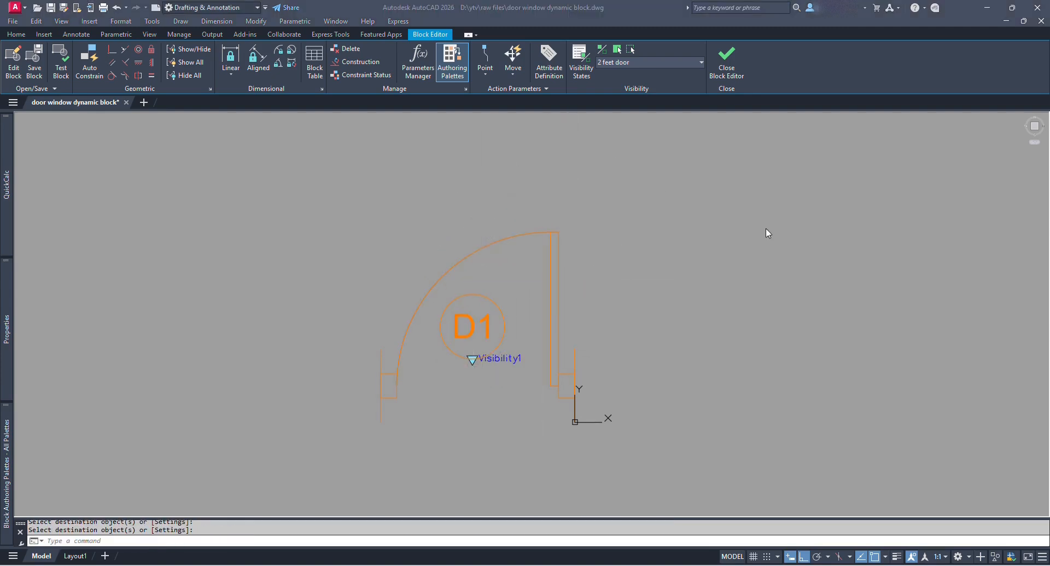
click(726, 60)
Save the block changes and switch the placed doors to 2.5, 2 and back to 3 feet.
click(494, 276)
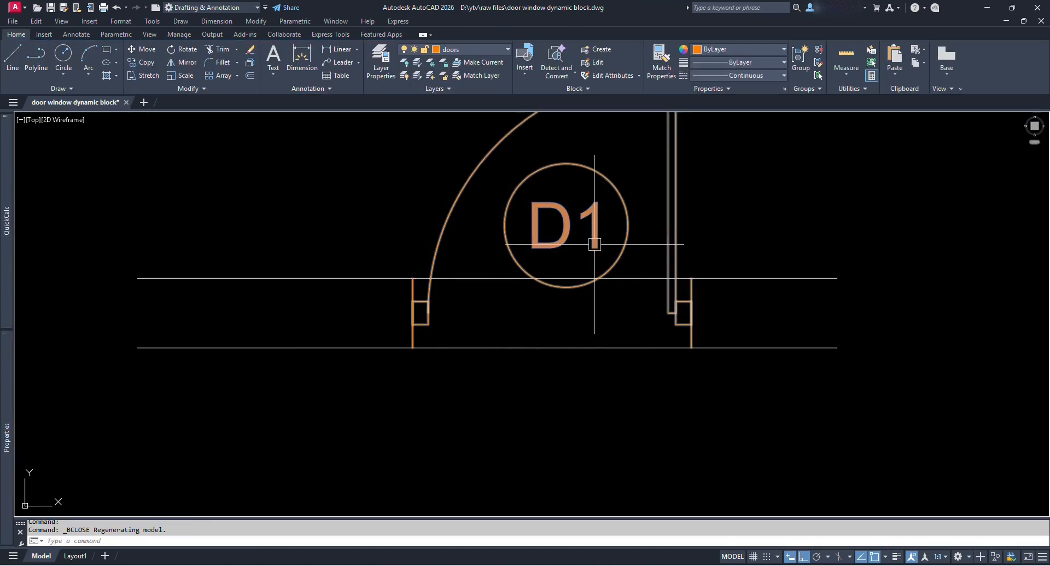
click(611, 224)
click(555, 215)
click(594, 286)
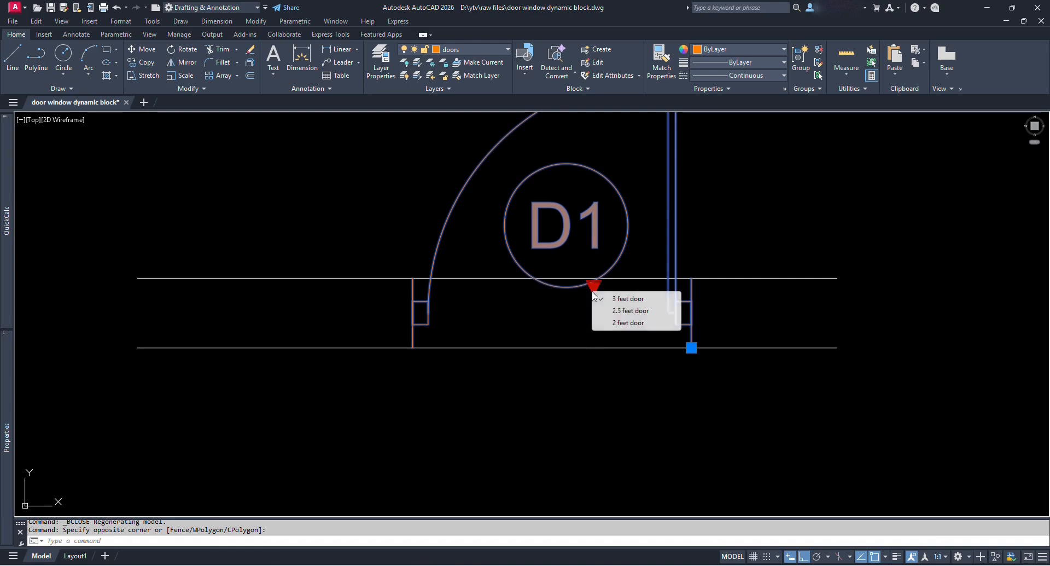
click(627, 309)
scroll(601, 314, down, 2)
middle_drag(678, 288, 586, 356)
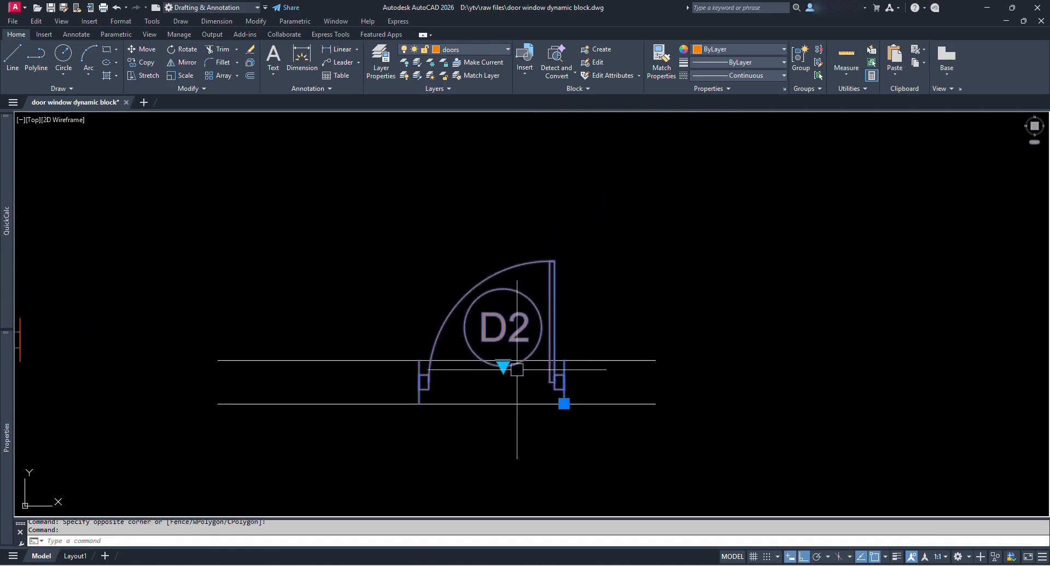
click(504, 368)
click(535, 400)
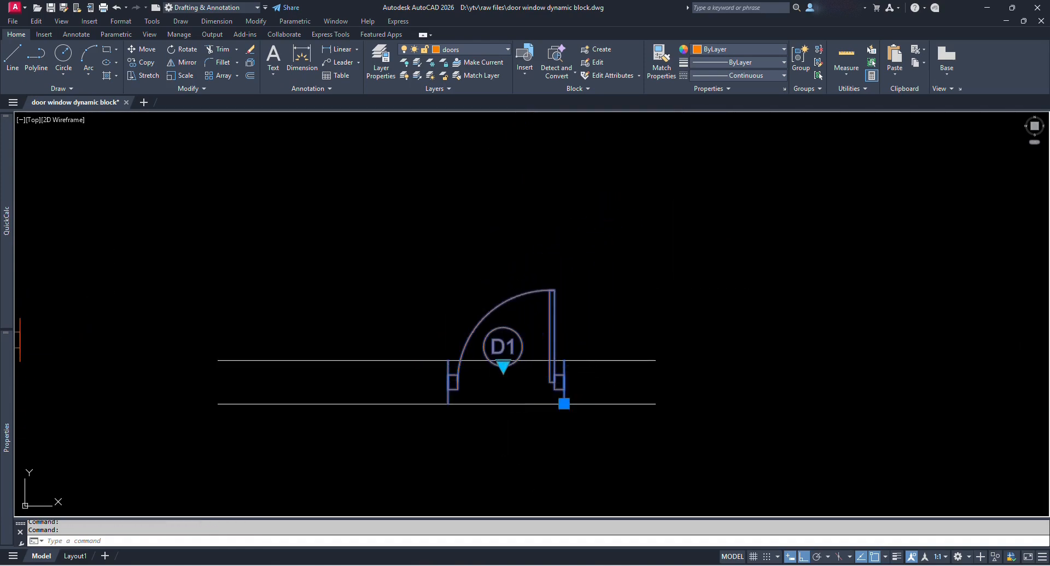
click(504, 366)
click(541, 375)
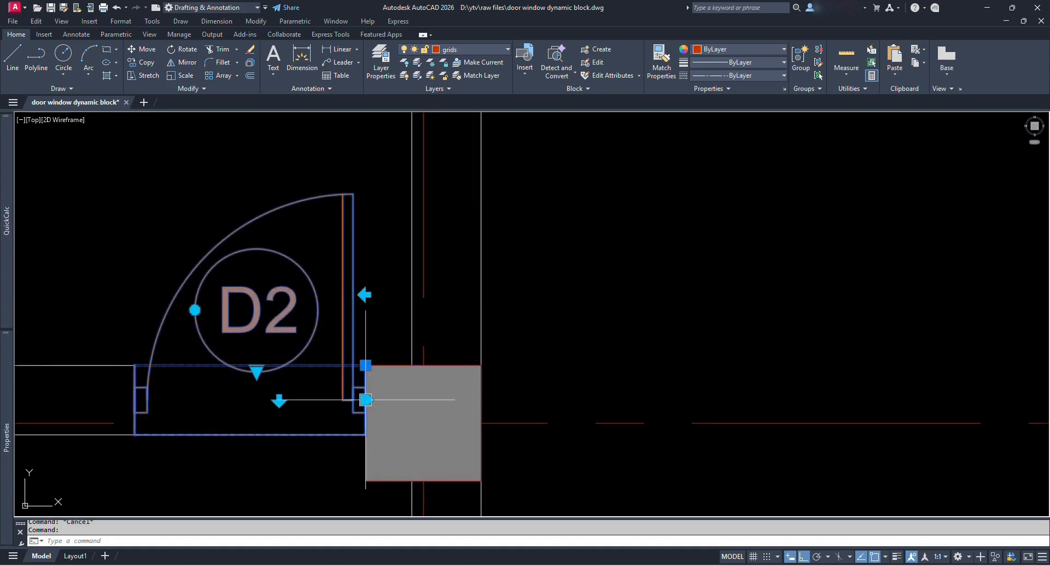
Rotate the D1 door block 90 degrees as a test, then undo it.
scroll(220, 317, down, 5)
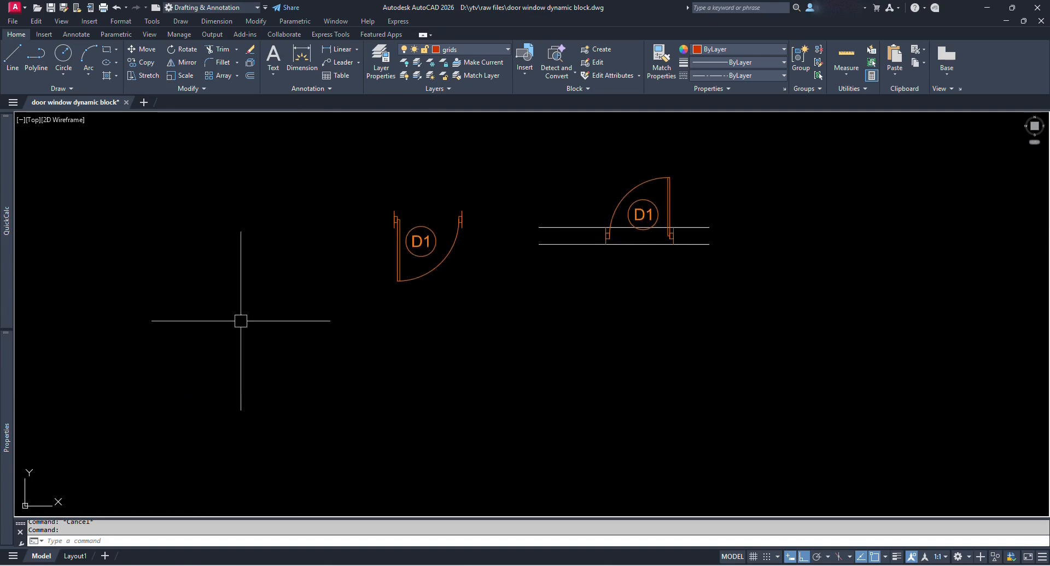
scroll(576, 277, up, 5)
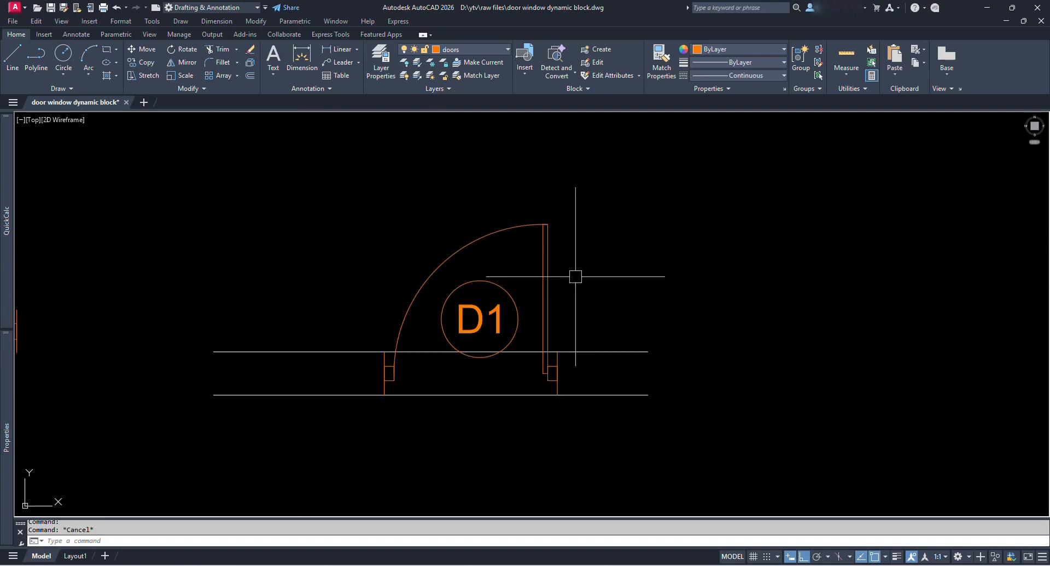
click(544, 293)
text(ro)
key(Return)
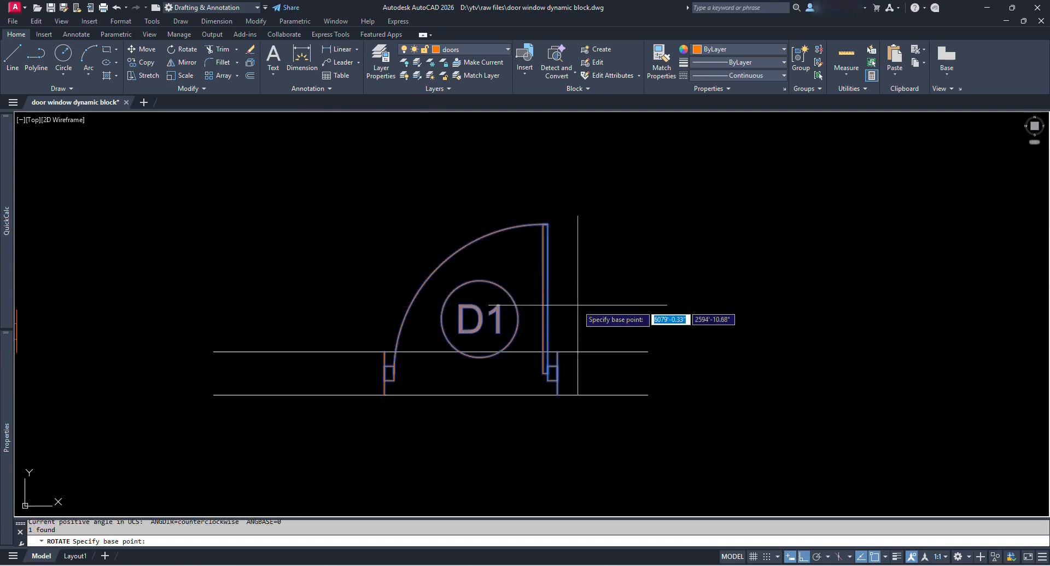
click(575, 304)
click(611, 376)
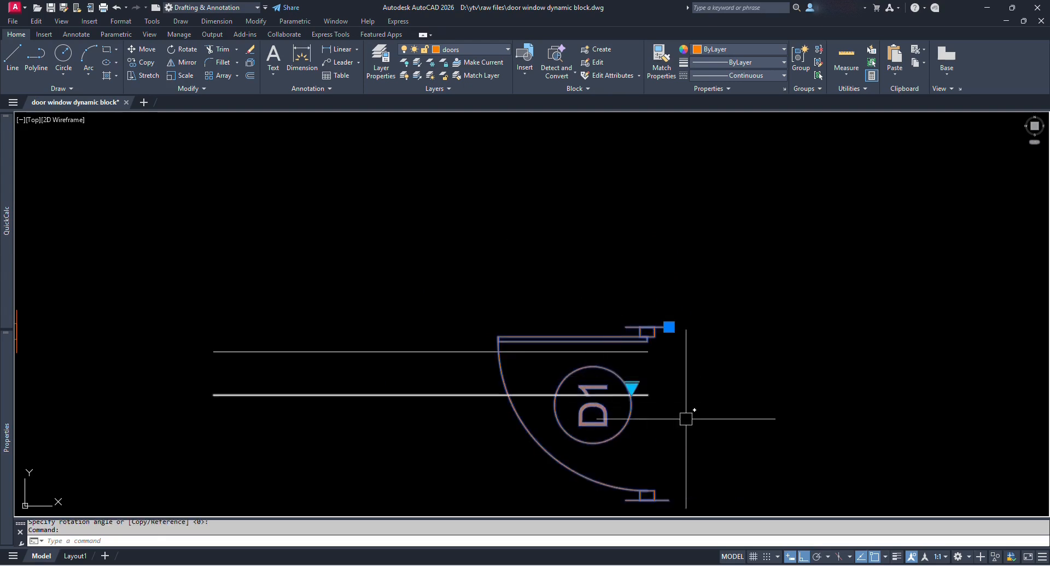
key(ctrl+z)
click(504, 293)
scroll(572, 302, down, 2)
key(Escape)
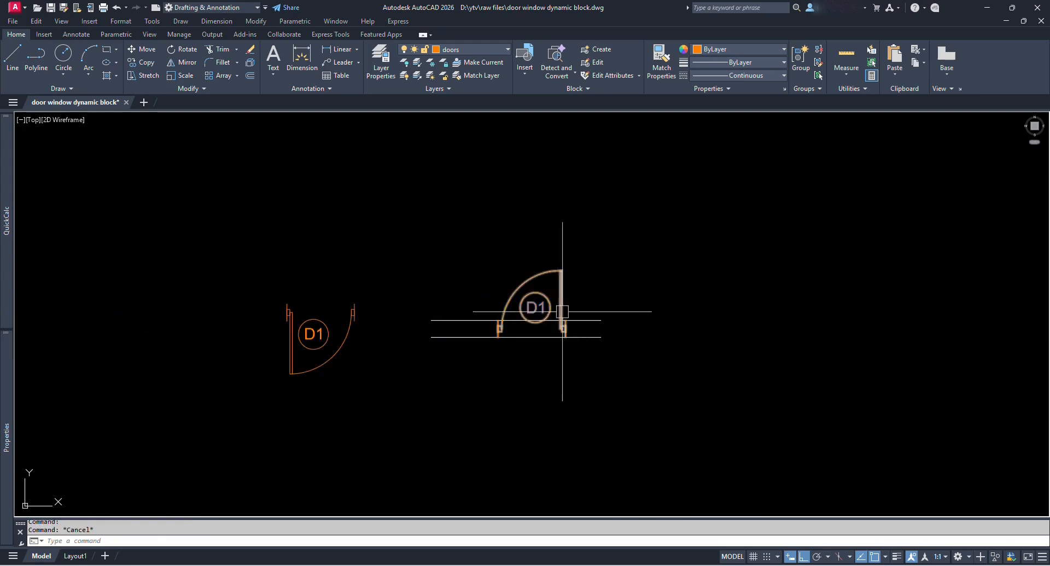
scroll(626, 310, up, 1)
middle_drag(563, 309, 586, 319)
click(601, 298)
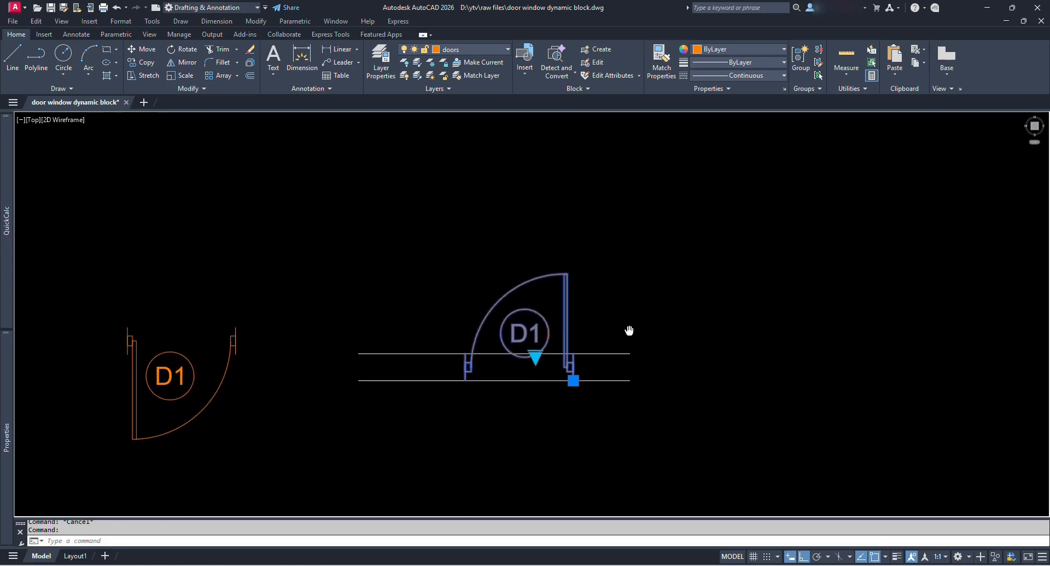
scroll(573, 325, up, 2)
key(Escape)
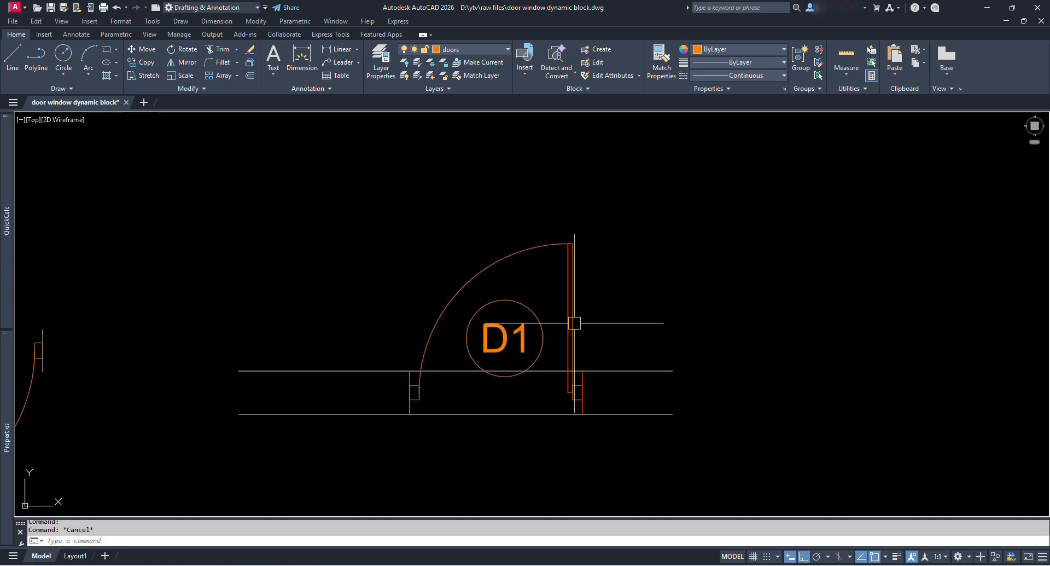
In the Single Panel Doors block editor, add a rotation parameter on the D1 tag, default angle 360.
double_click(574, 325)
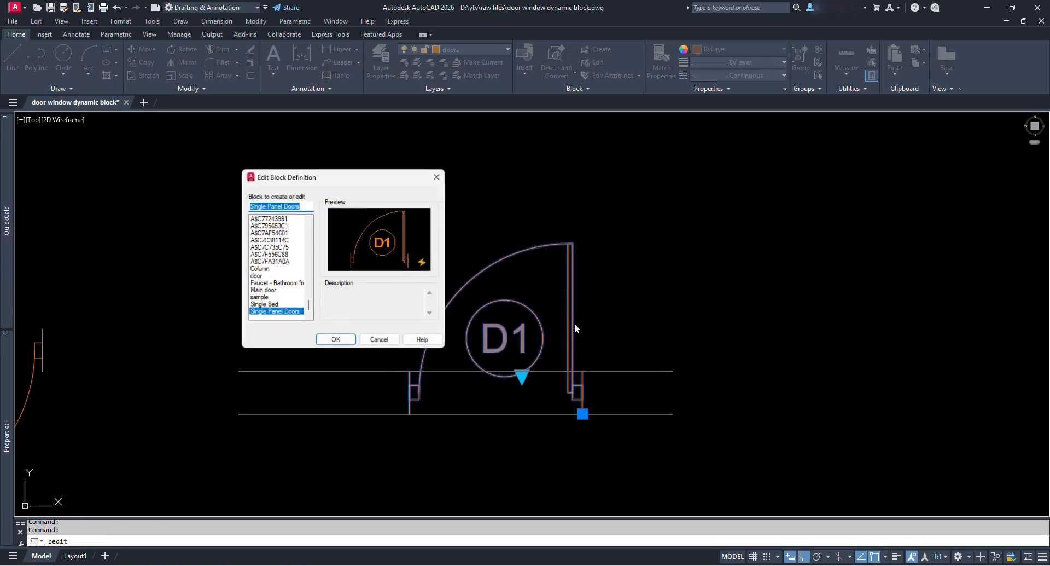
click(335, 340)
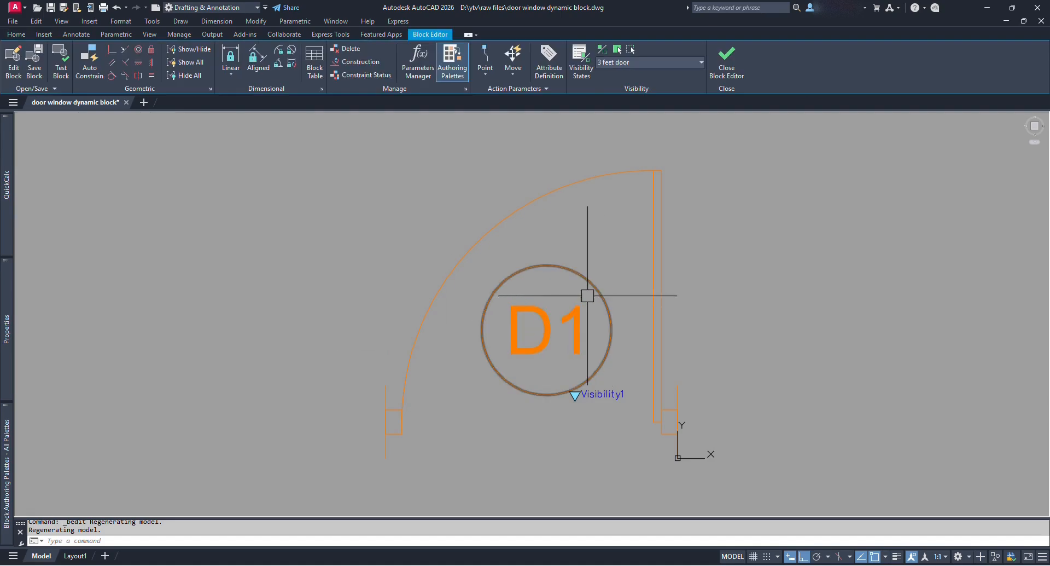
mouse_move(10, 433)
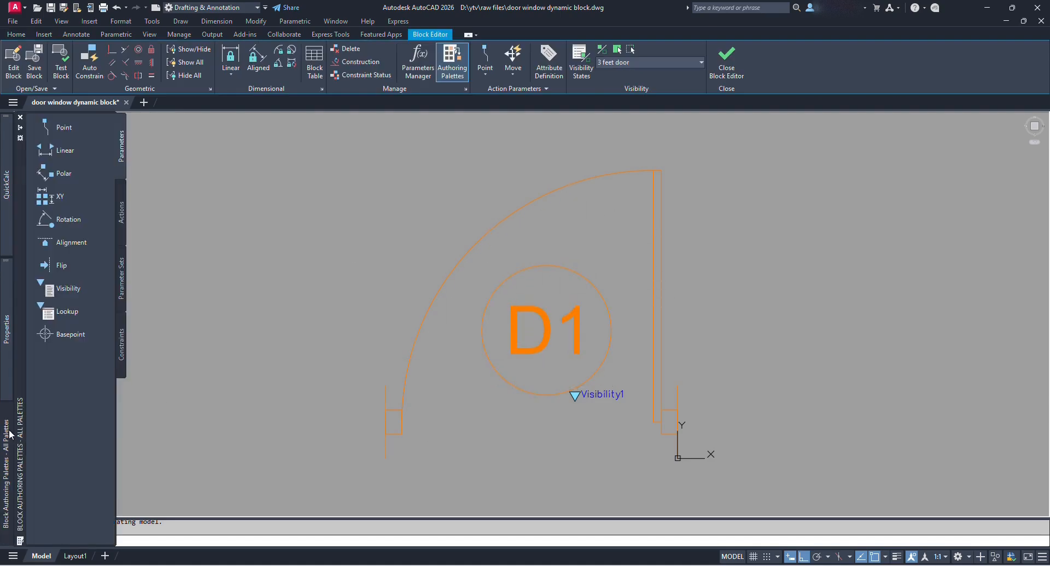
click(51, 224)
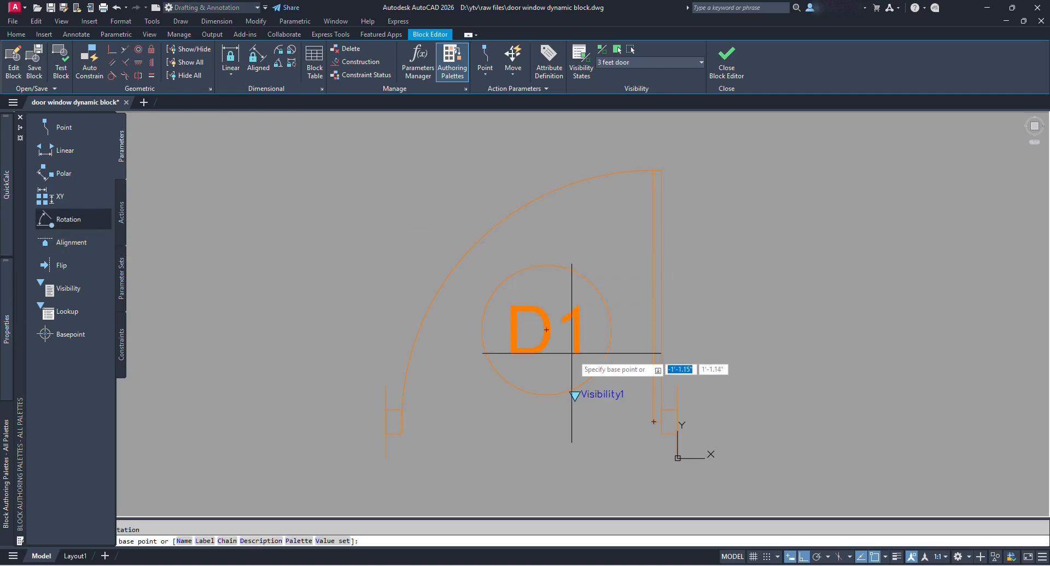
click(546, 330)
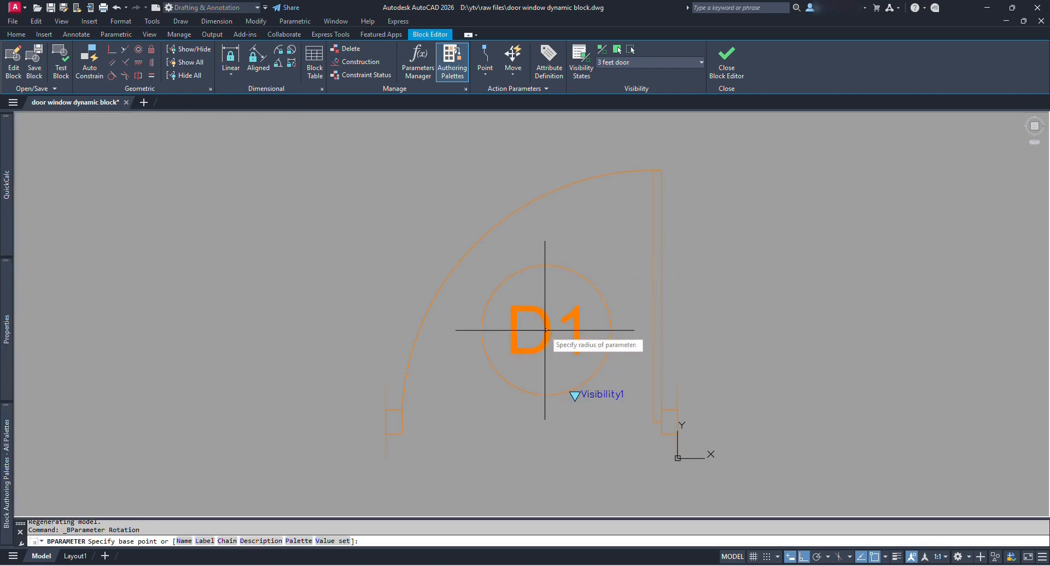
click(612, 329)
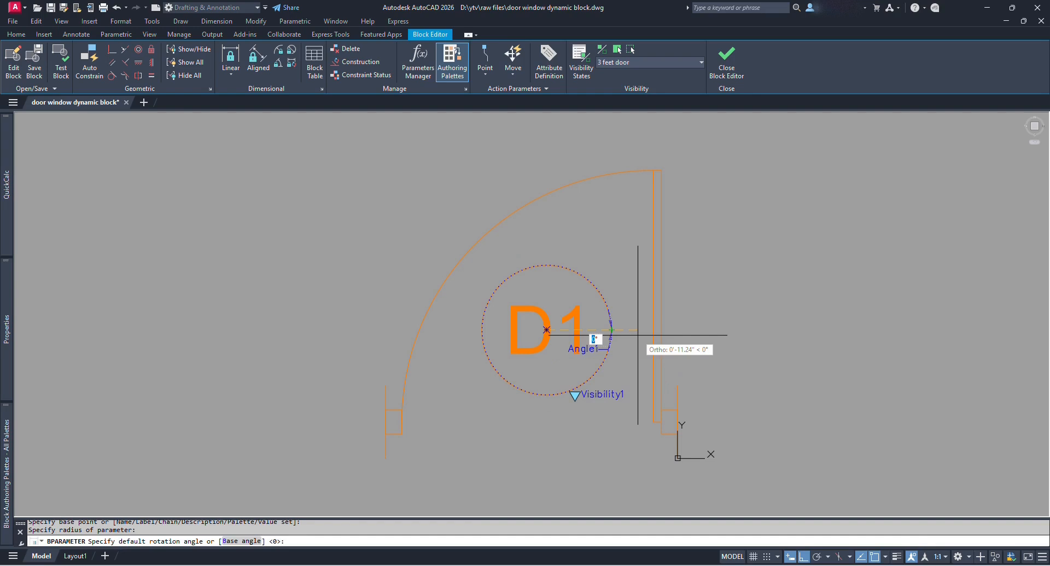
text(360)
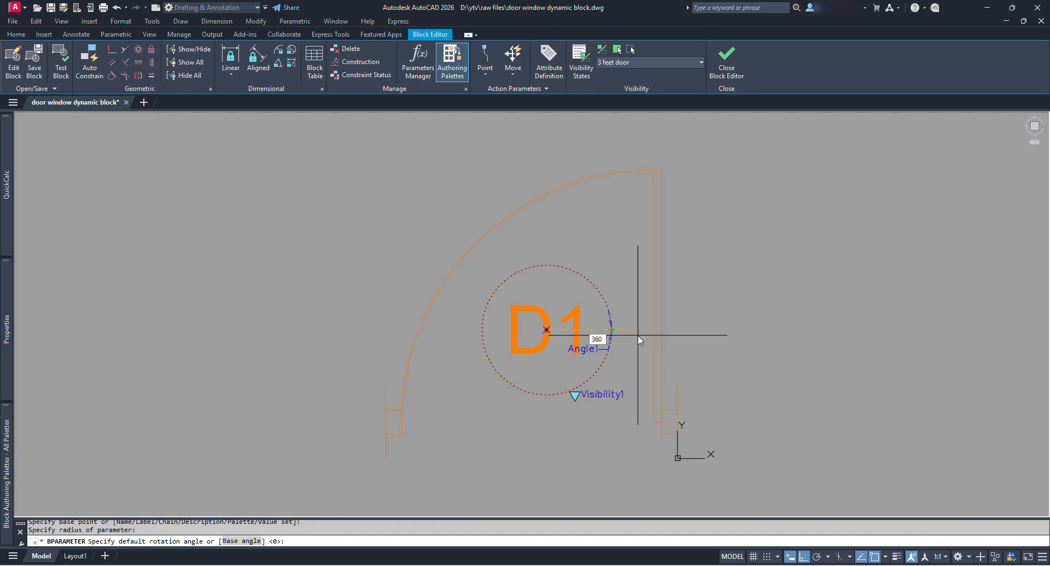
key(Return)
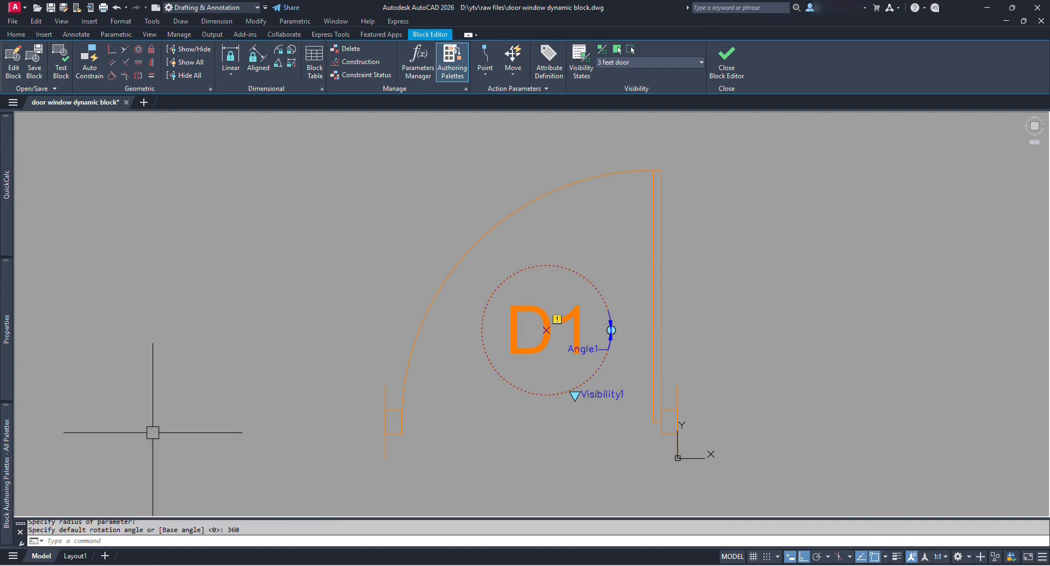
Attach a Rotate action to Angle1 acting on the D1 text and its circle.
mouse_move(8, 471)
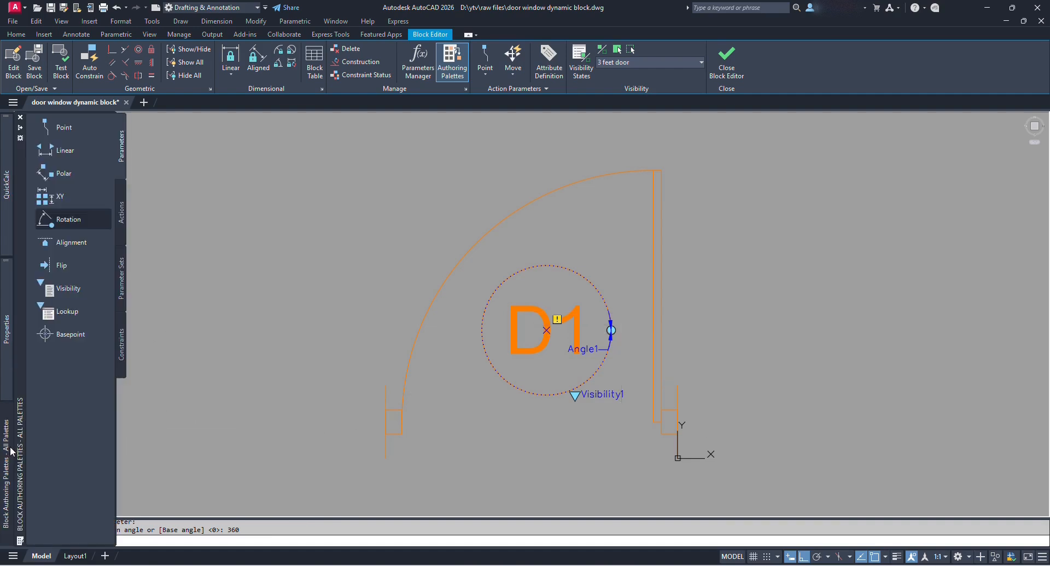
click(122, 217)
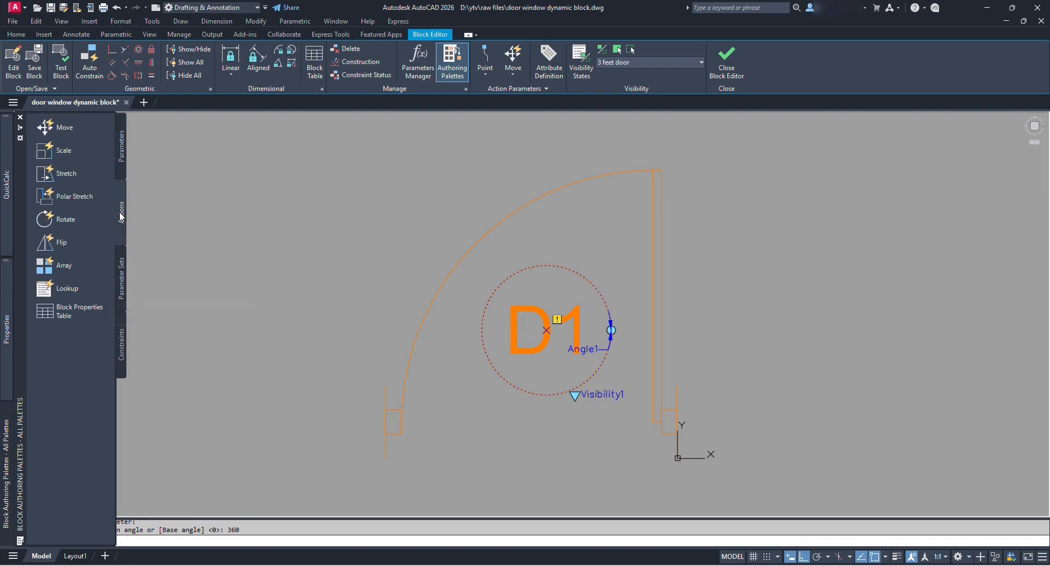
click(47, 219)
scroll(582, 345, up, 2)
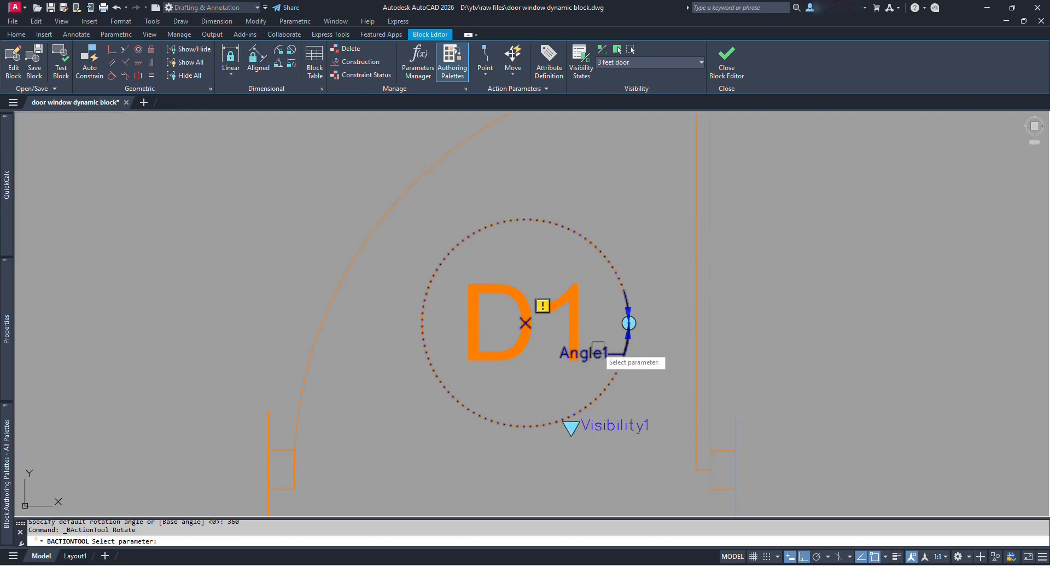
click(602, 354)
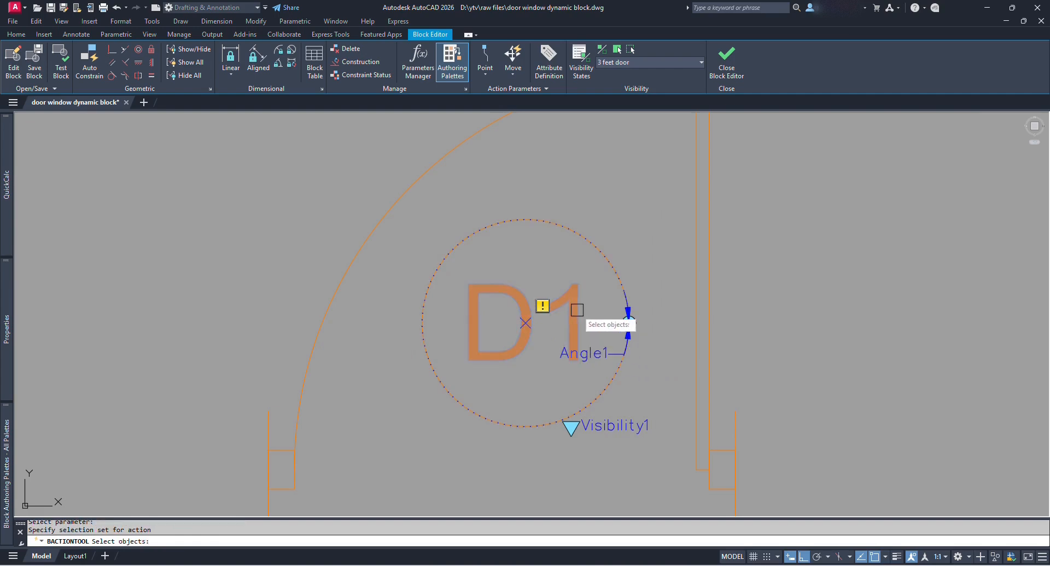
click(526, 457)
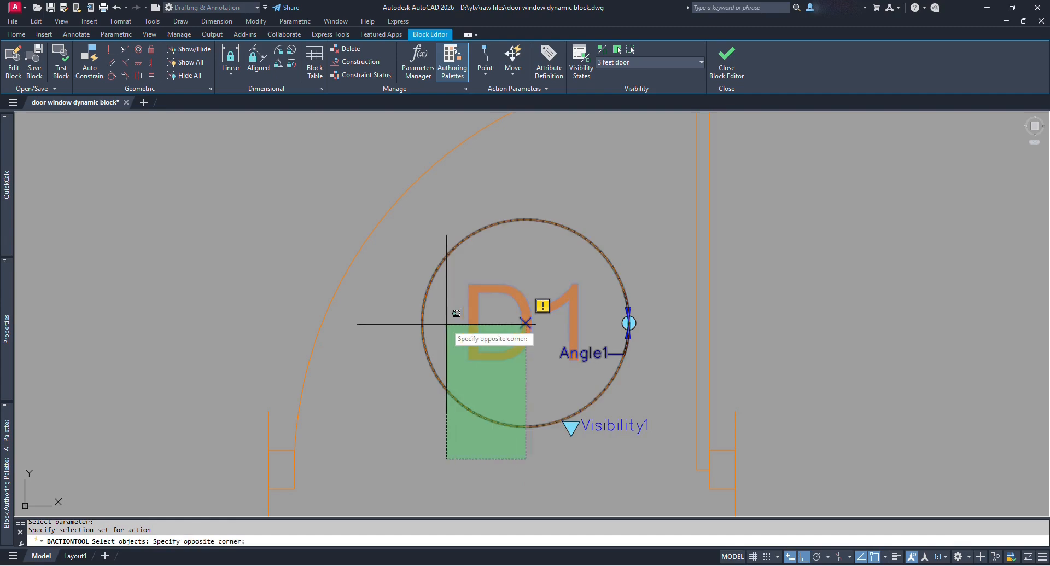
click(438, 331)
scroll(617, 348, down, 2)
key(Return)
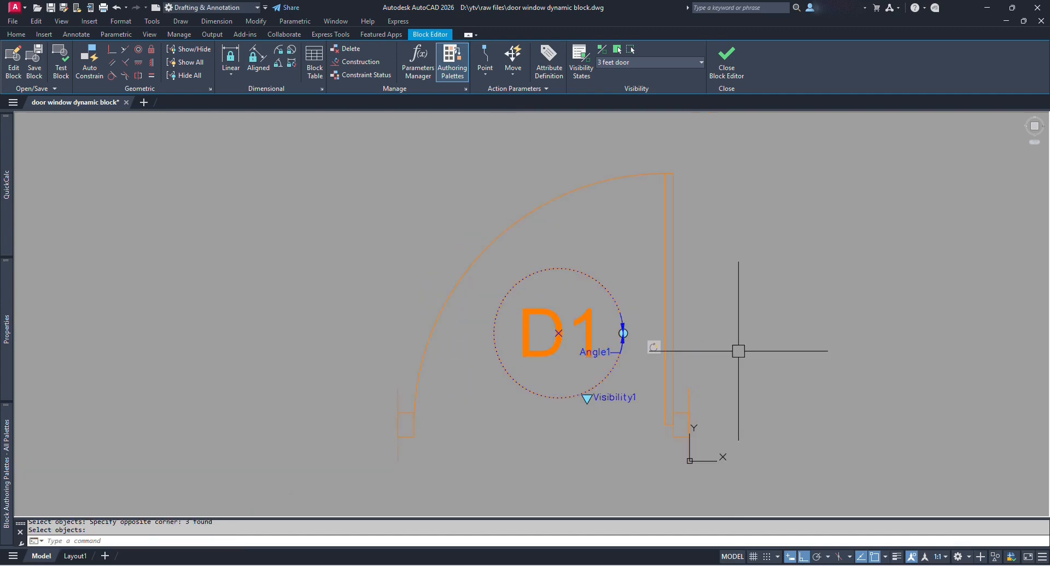
scroll(612, 331, up, 2)
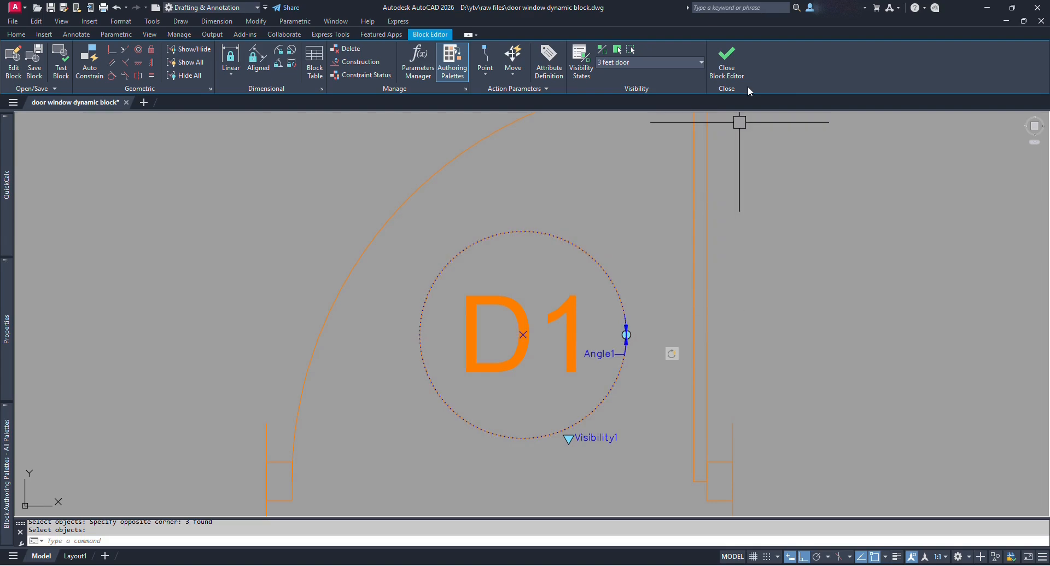
Save the block, then rotate the D1 tag to a tilted angle and back upright.
click(724, 72)
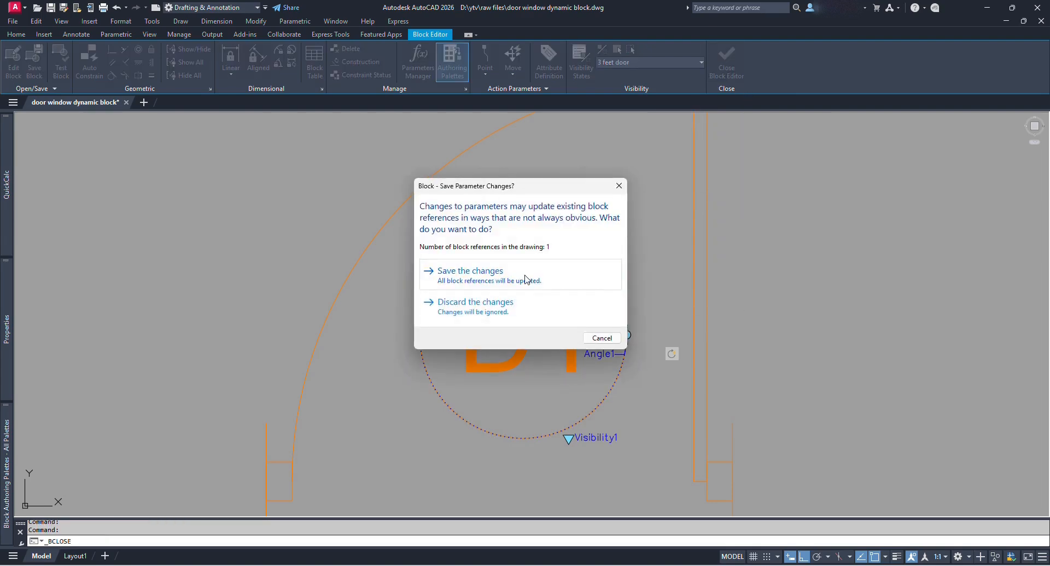
click(470, 274)
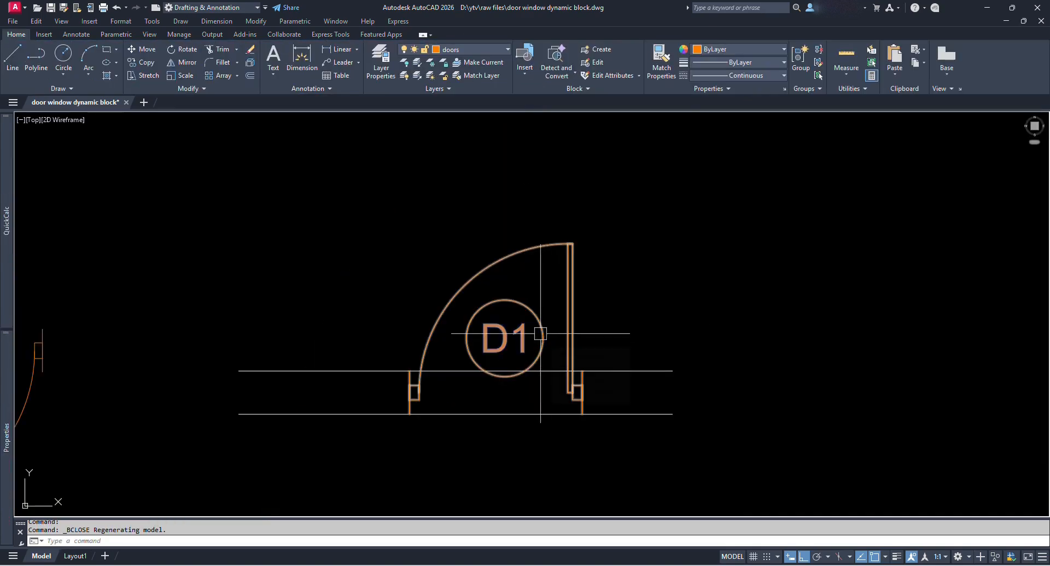
click(544, 337)
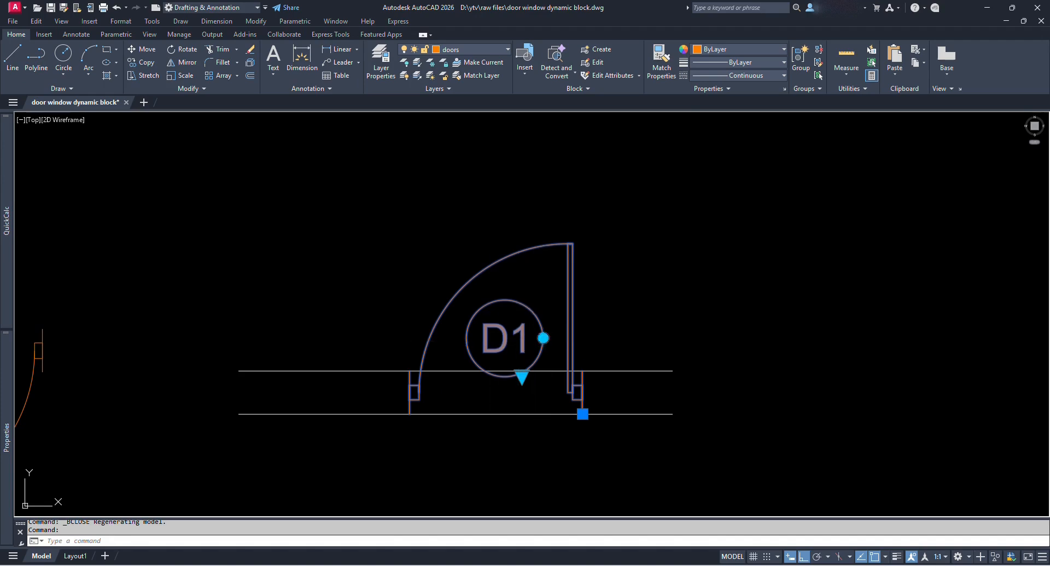
click(543, 337)
key(F8)
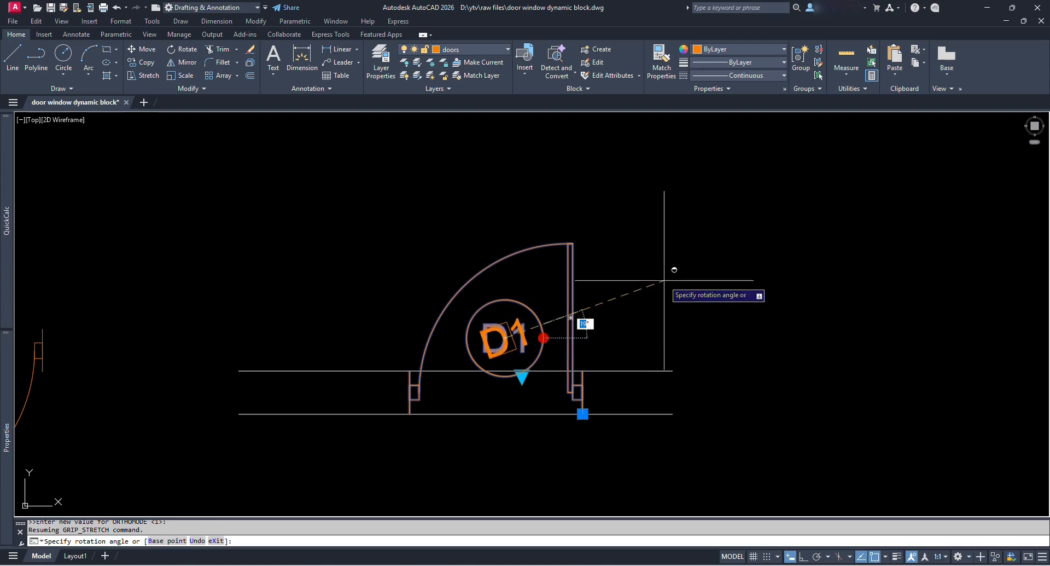
click(656, 264)
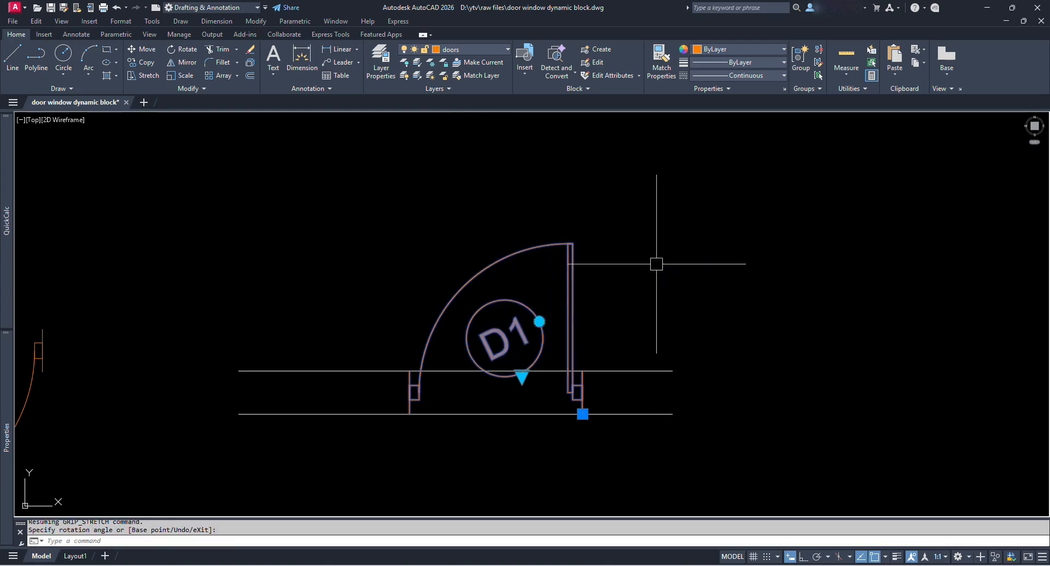
key(F8)
click(540, 321)
click(788, 350)
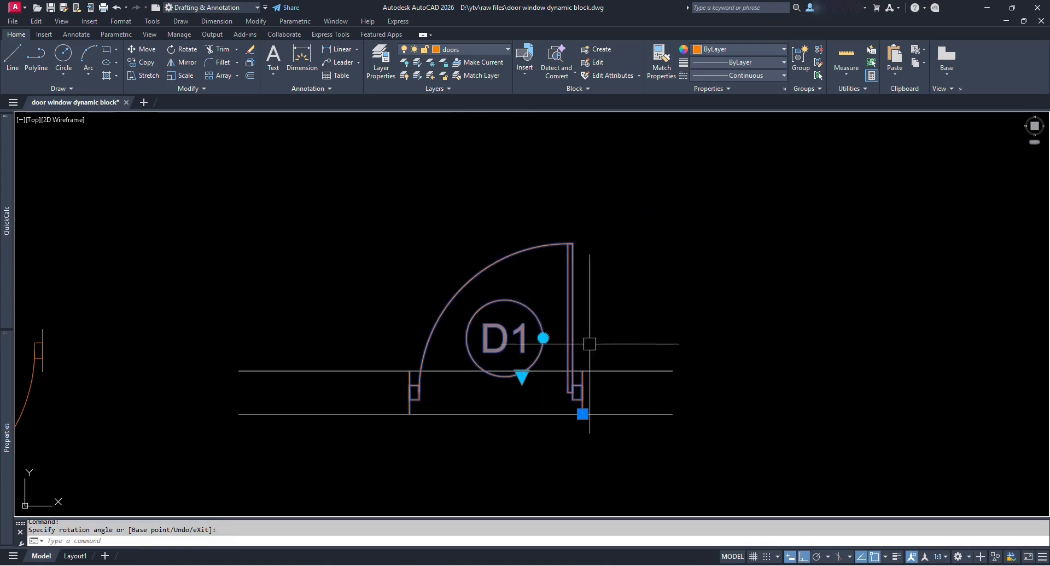
key(Escape)
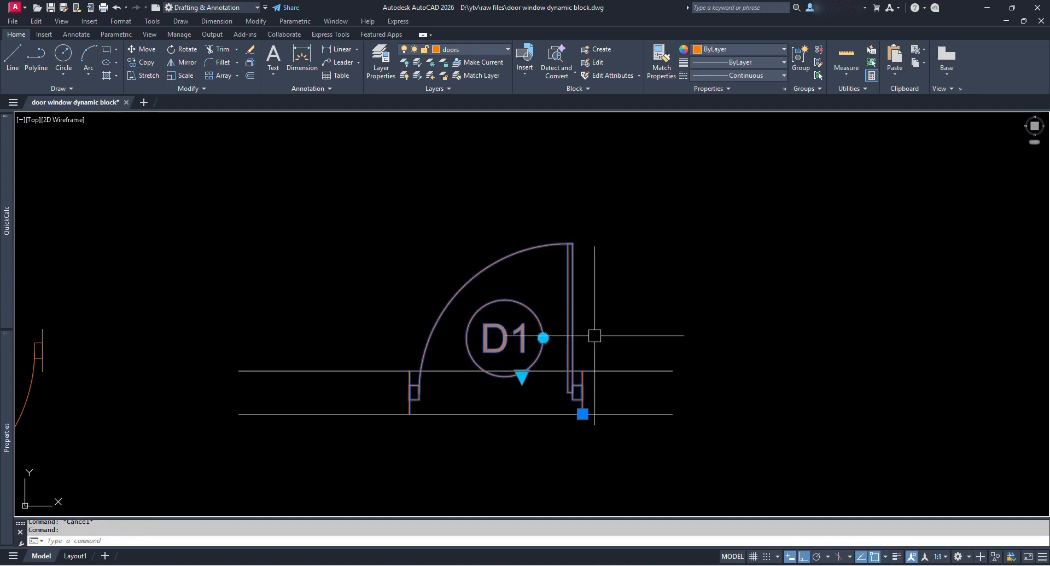
Switch the door to the 2.5 feet size and back to 3 feet, then reselect it.
click(523, 377)
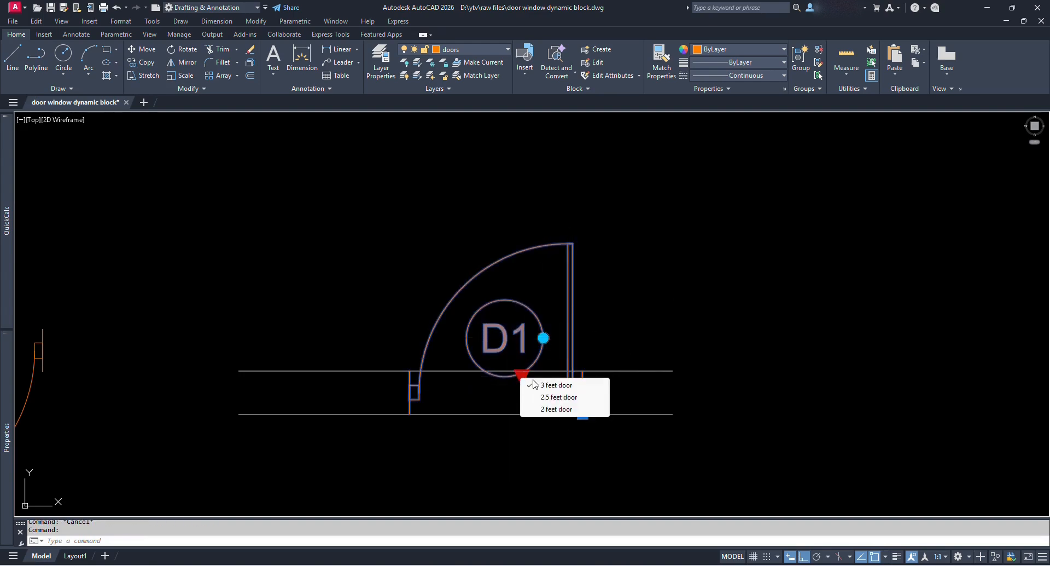
click(565, 397)
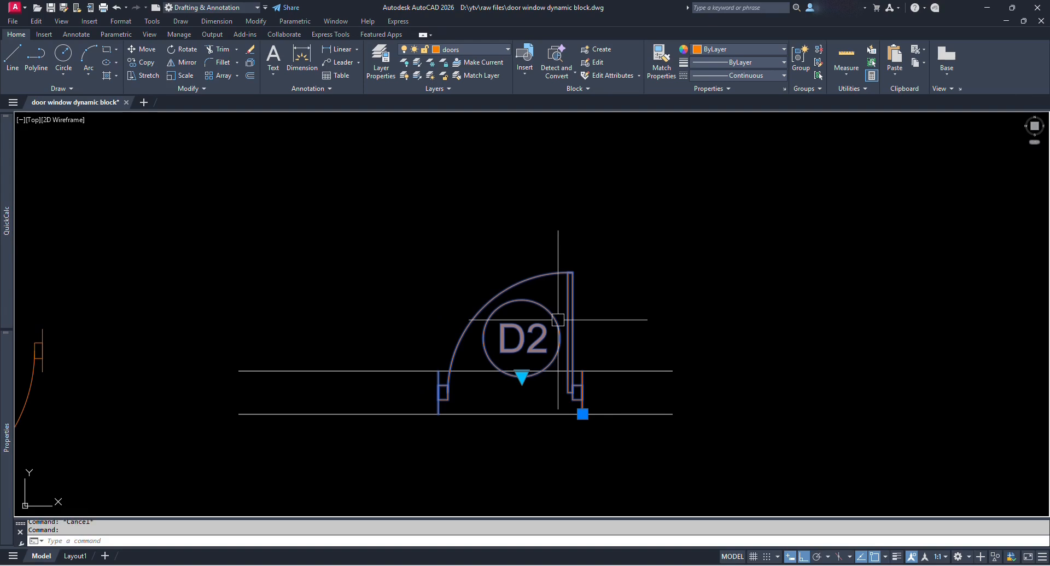
click(522, 378)
click(550, 407)
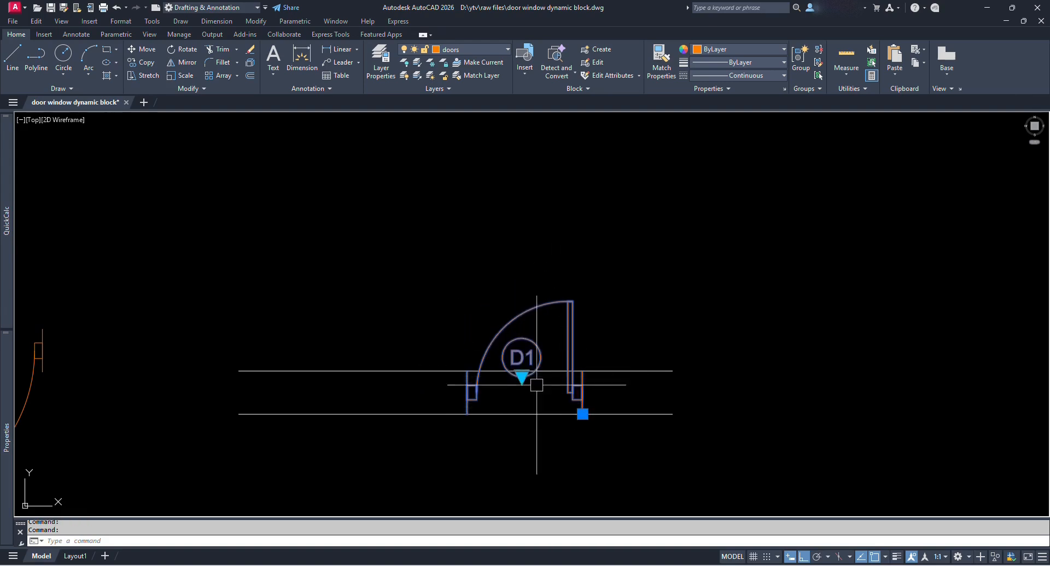
key(Escape)
click(551, 369)
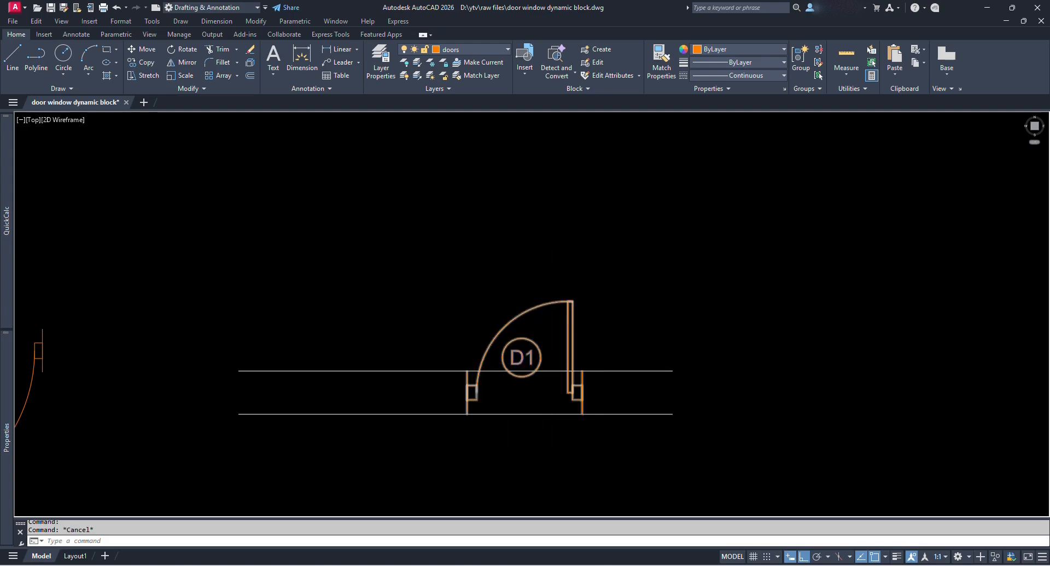
scroll(541, 357, up, 2)
key(Escape)
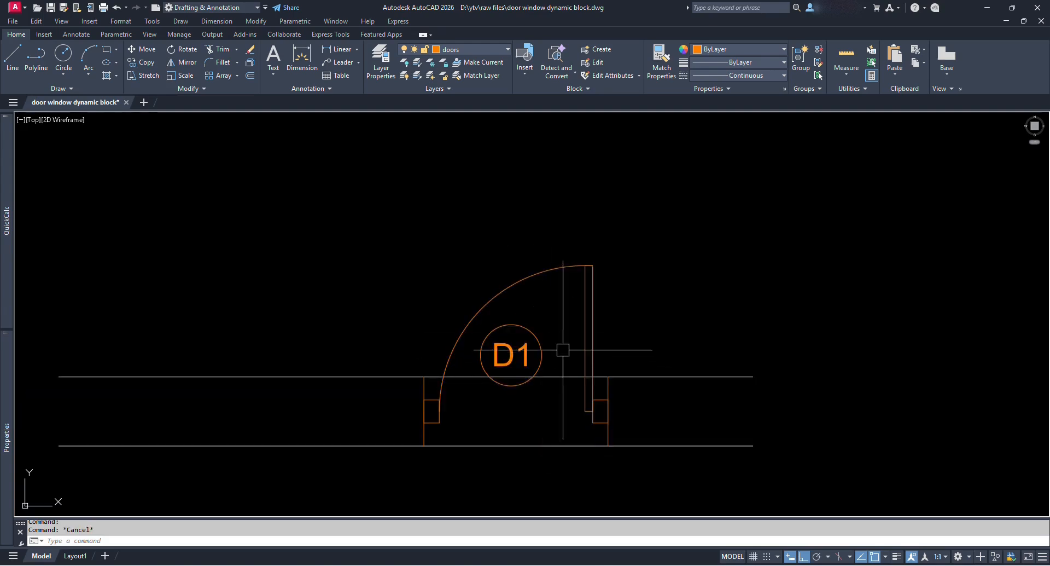
middle_drag(550, 362, 533, 340)
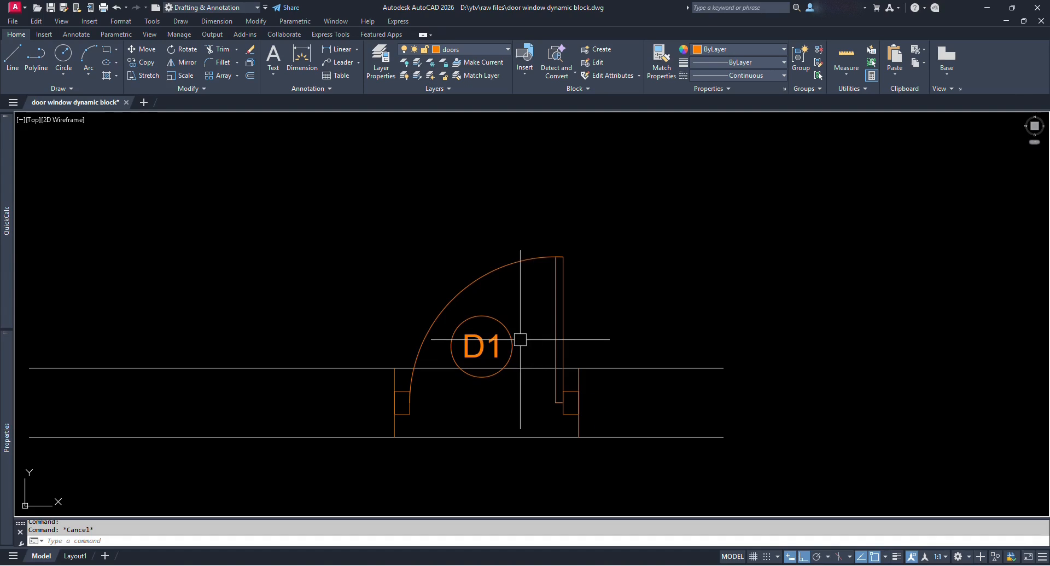
click(559, 372)
Open the Single Panel Doors block in the Block Editor and show the 2.5 feet door state.
double_click(510, 326)
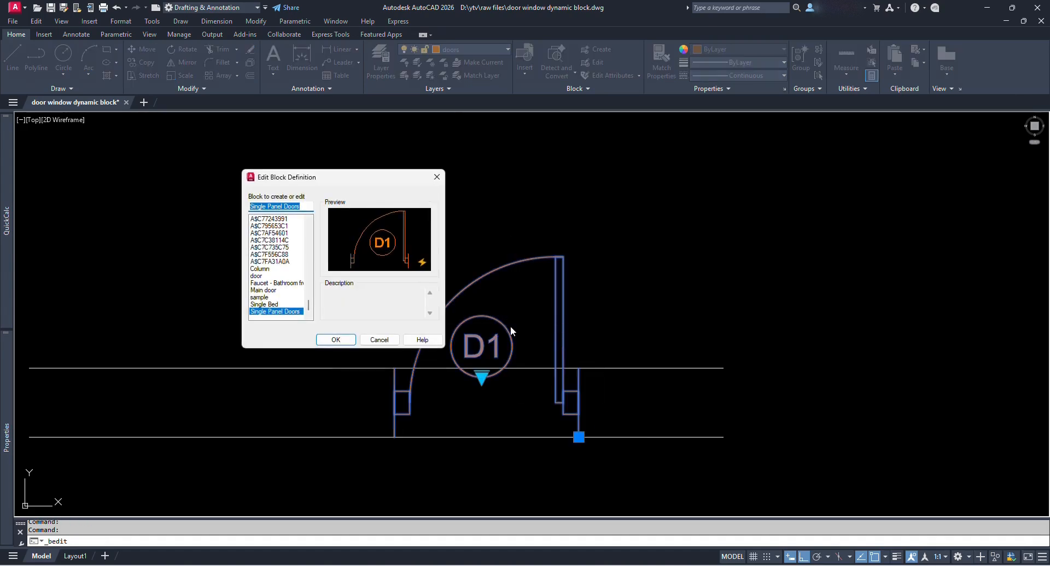
click(336, 340)
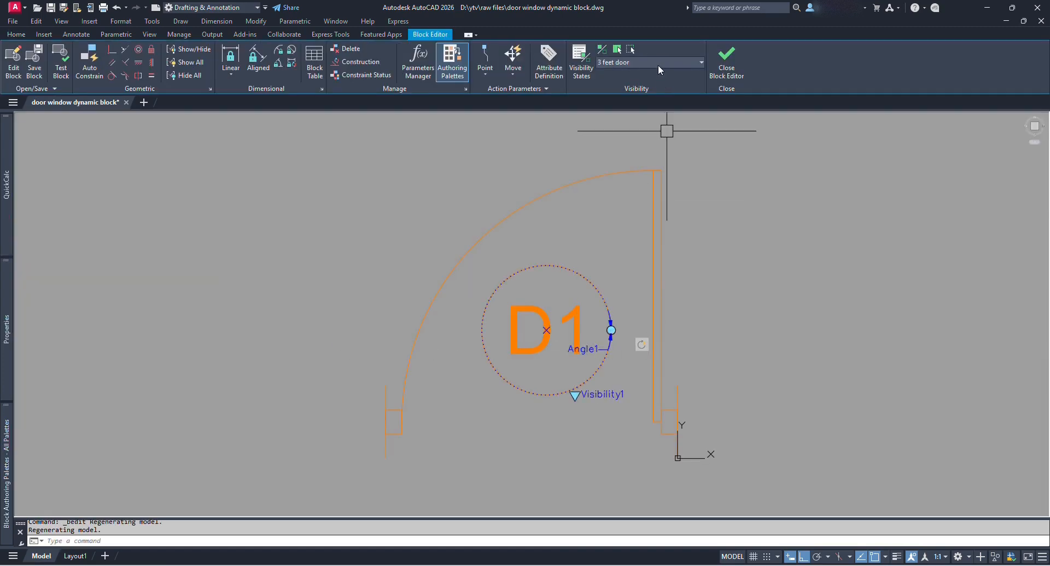
click(658, 64)
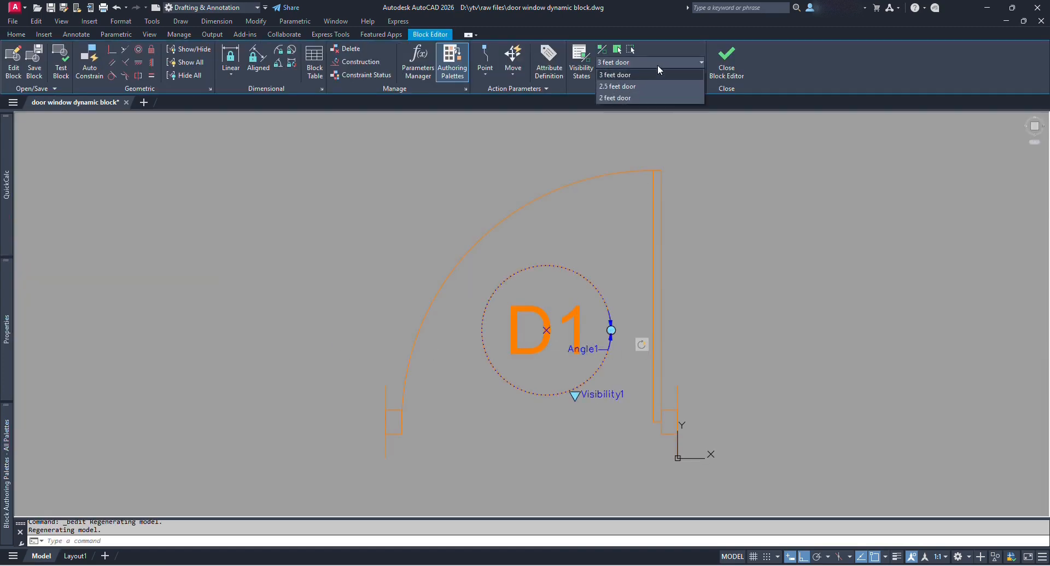
click(633, 86)
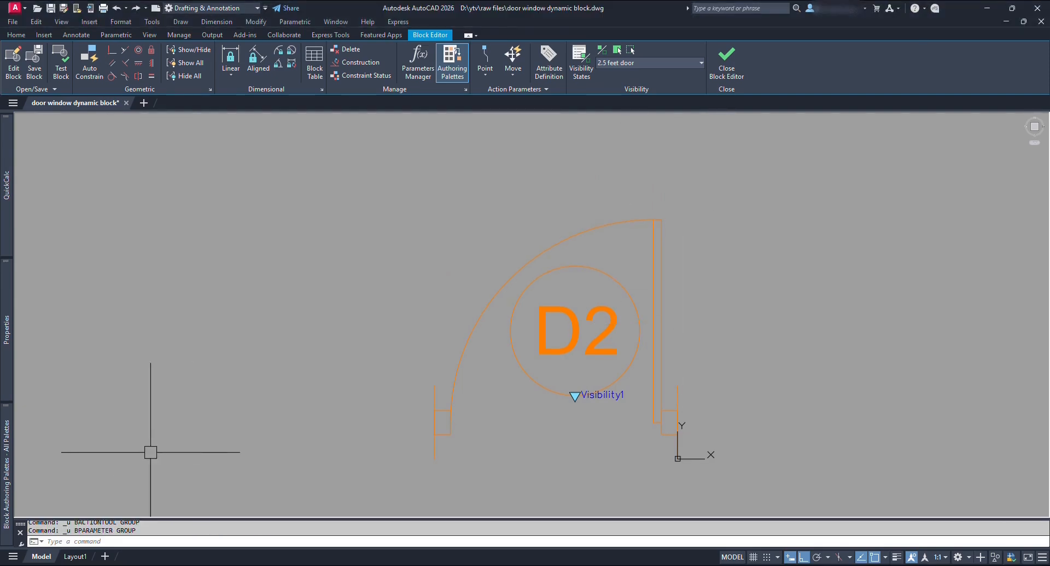
Add a rotation parameter centred on the D2 circle with a default angle of 360.
mouse_move(9, 445)
click(123, 154)
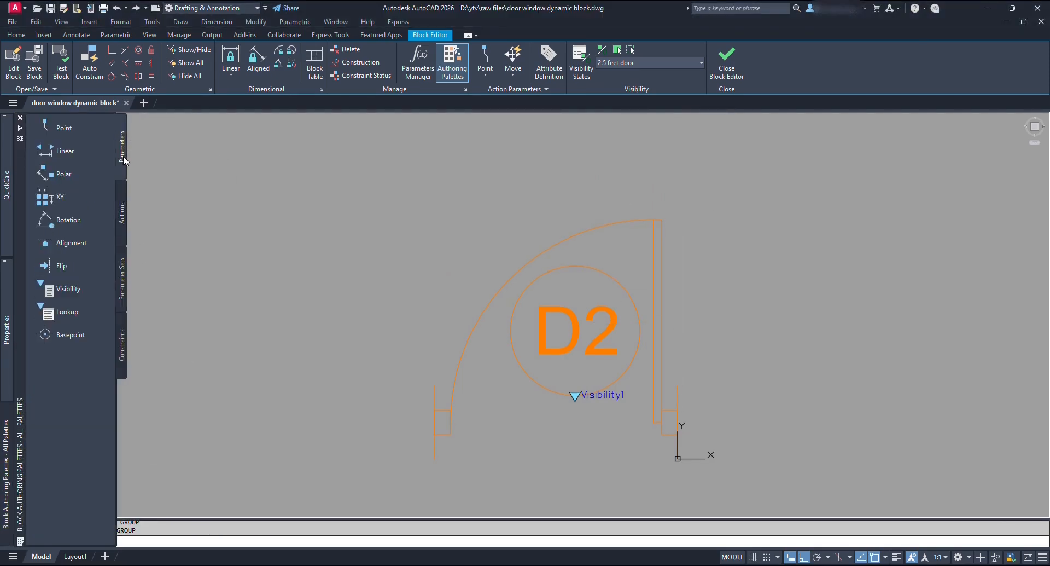
click(76, 221)
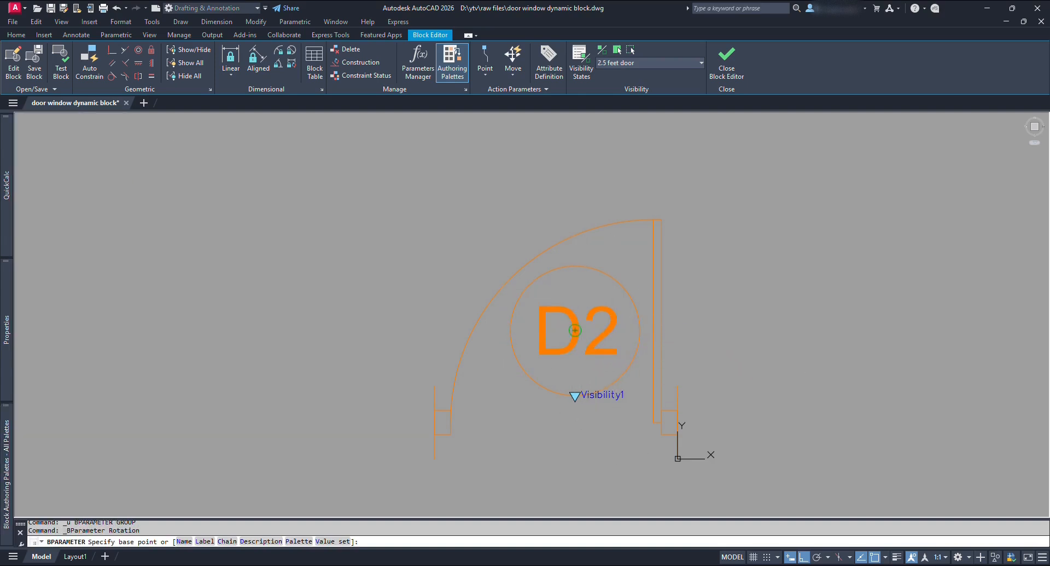
click(575, 329)
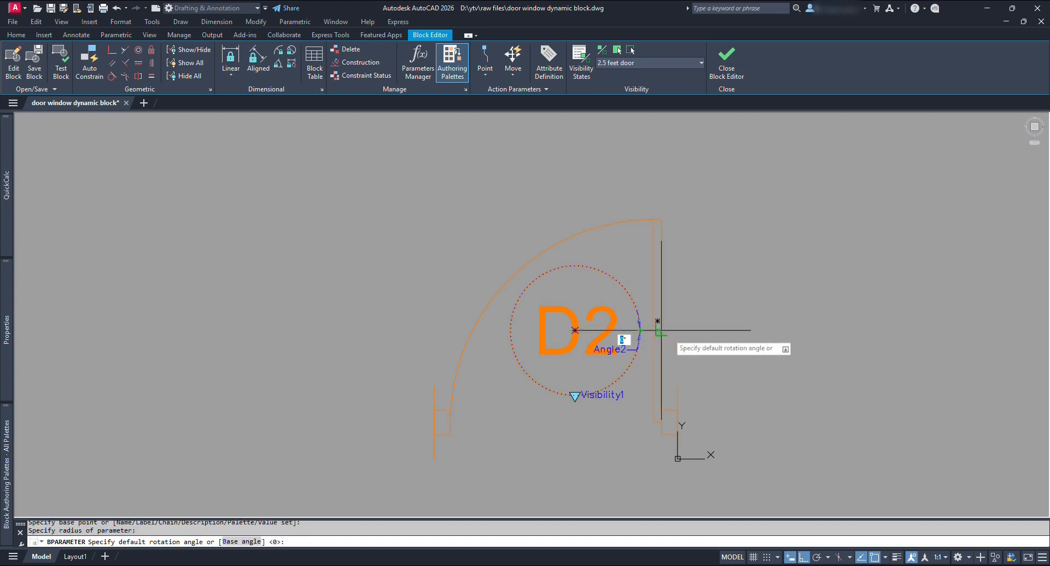
click(640, 330)
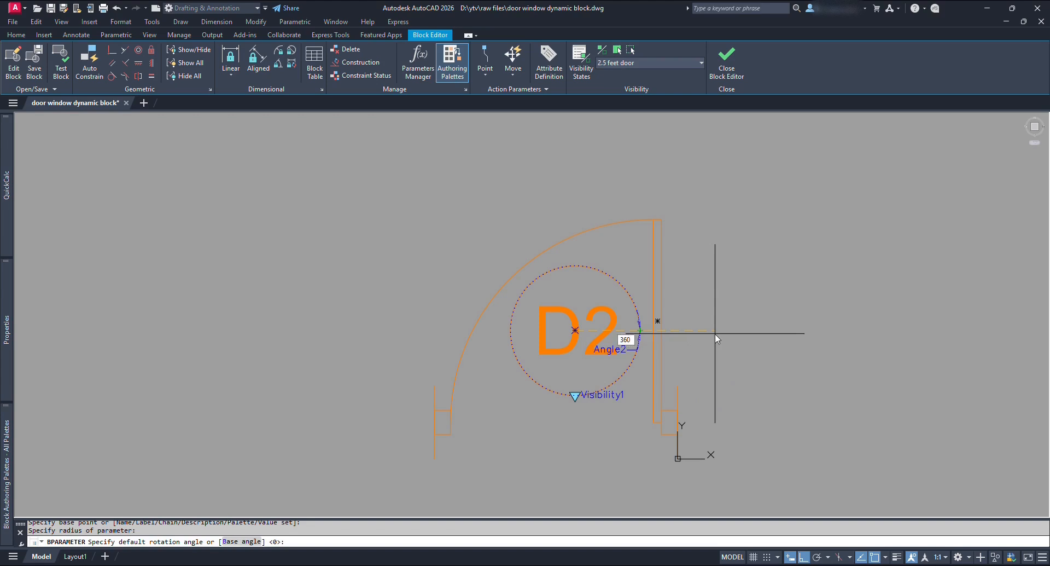
key(Return)
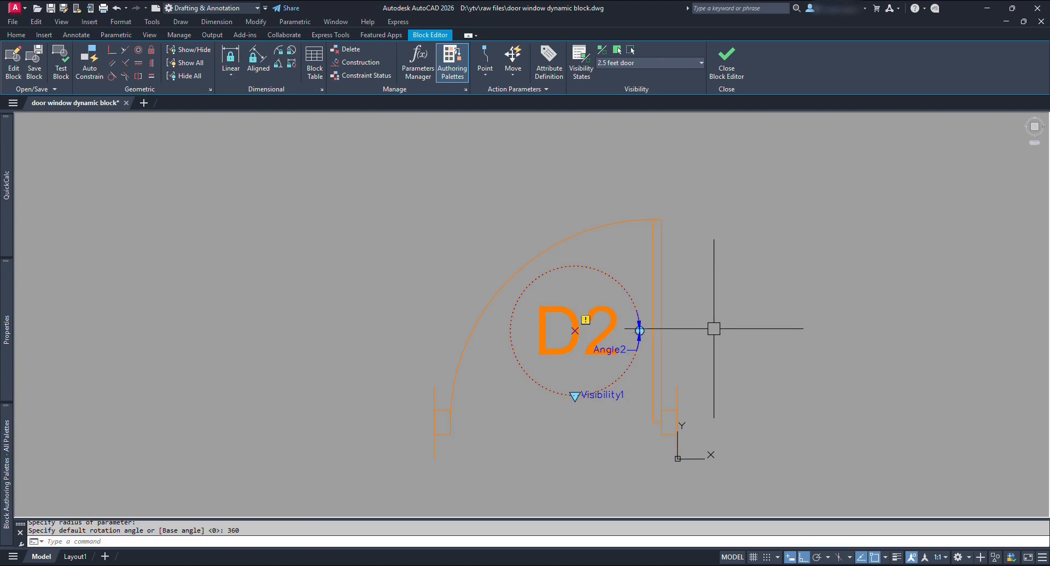
Attach a rotate action to Angle2 acting on the D2 text and circle.
mouse_move(6, 438)
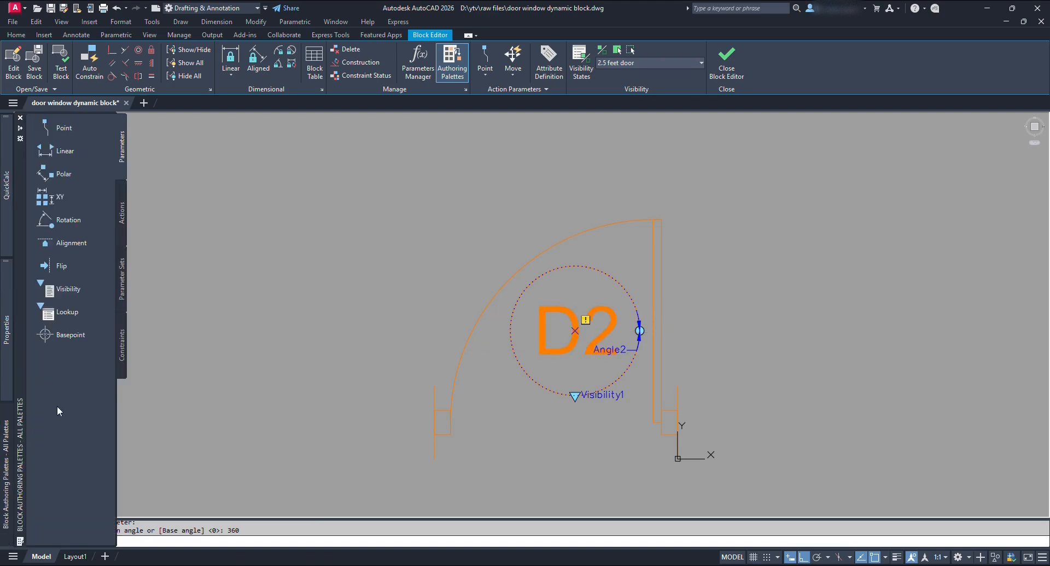
click(123, 213)
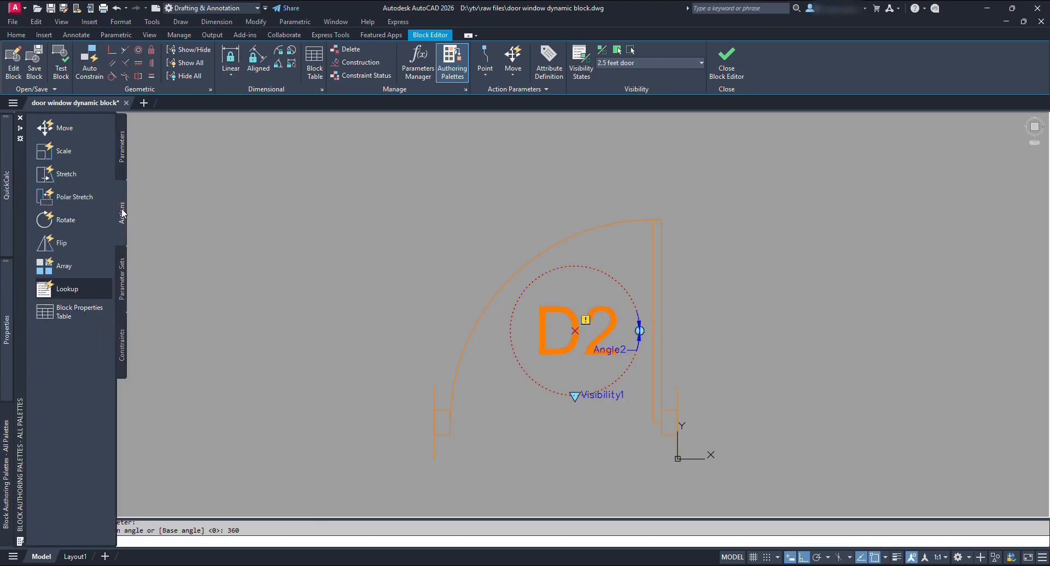
click(59, 222)
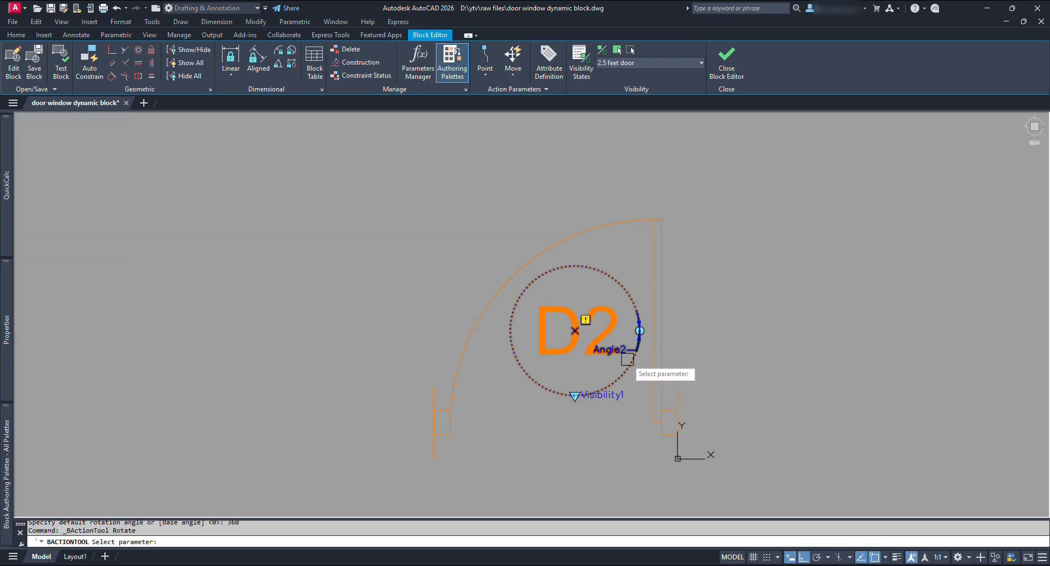
scroll(628, 349, up, 4)
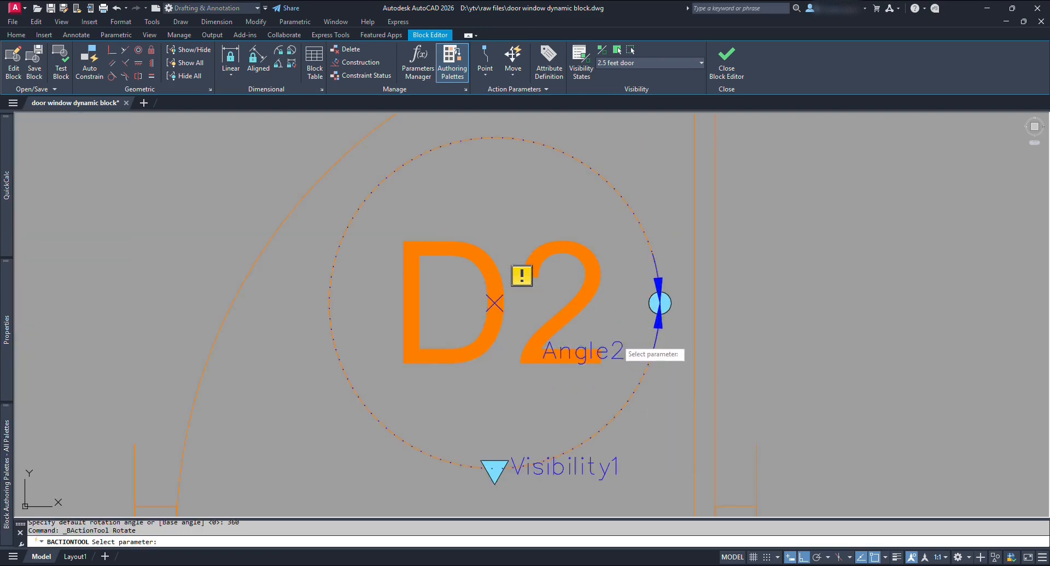
click(627, 349)
scroll(617, 340, down, 4)
click(542, 404)
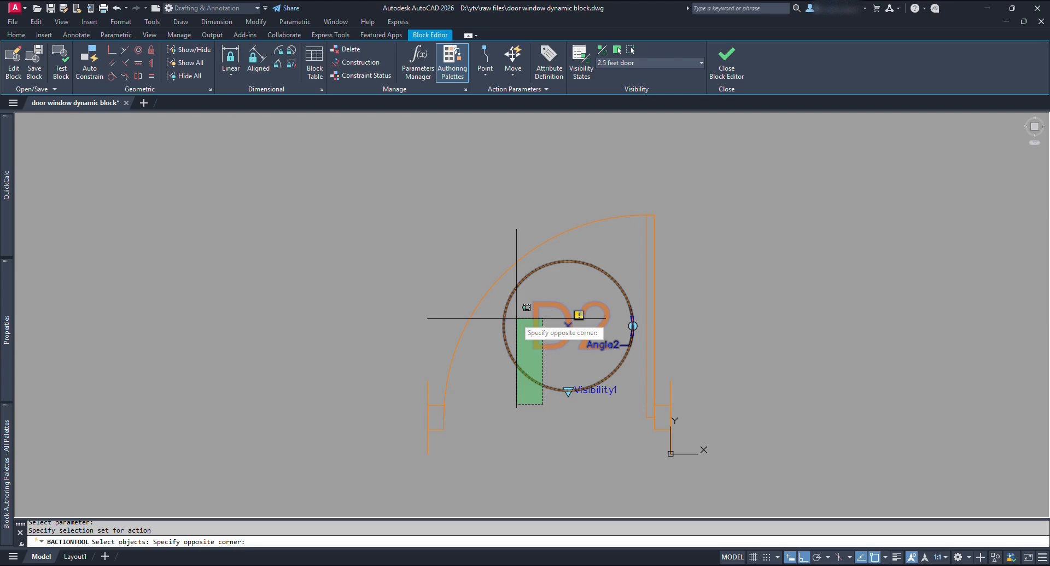
click(517, 317)
key(Return)
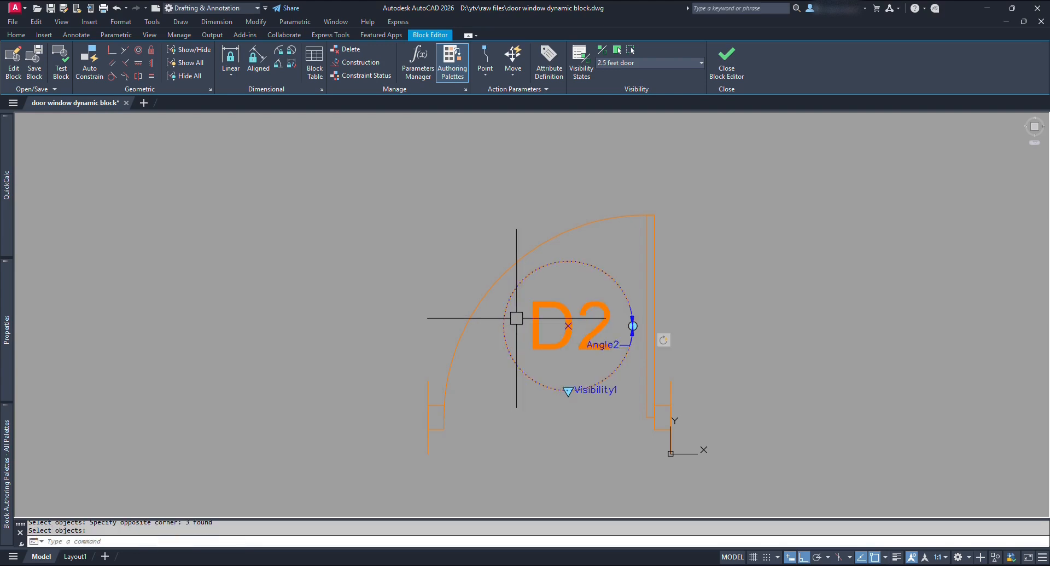
Switch to the 2 feet door state and add a rotation parameter centred on the D1 circle.
click(672, 63)
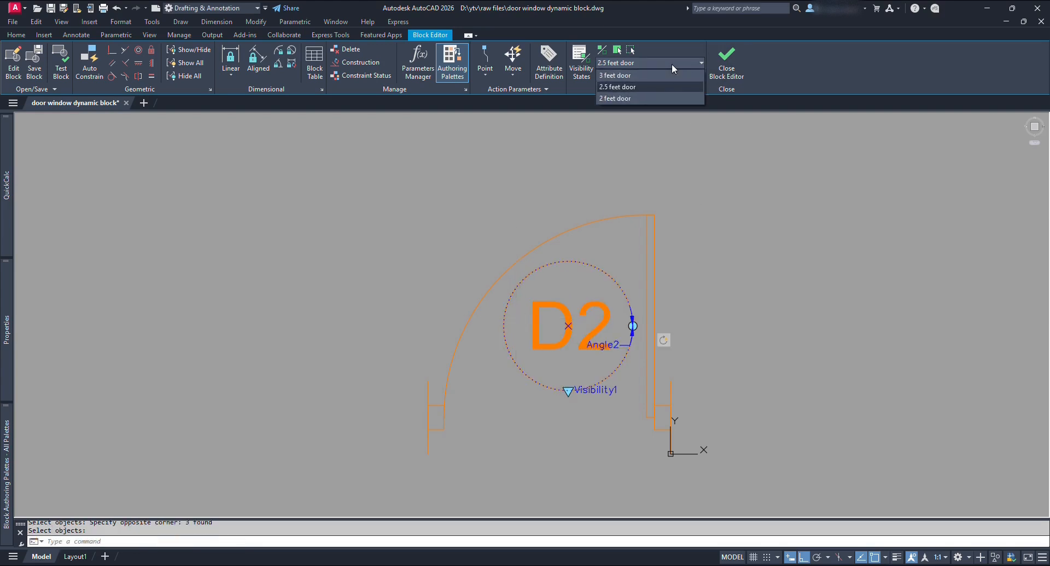
click(642, 97)
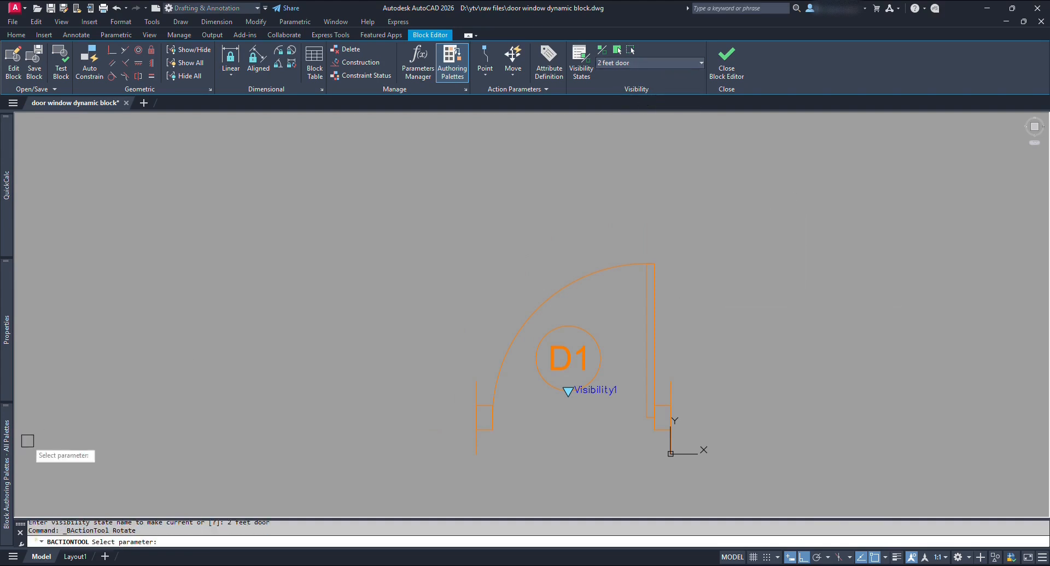
mouse_move(6, 471)
click(61, 219)
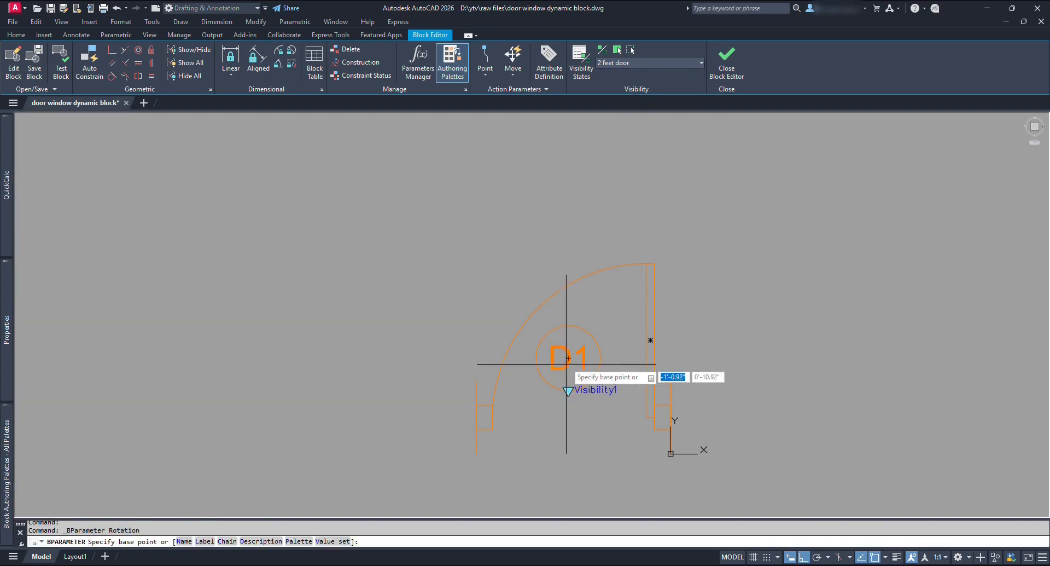
click(569, 359)
click(600, 359)
click(637, 361)
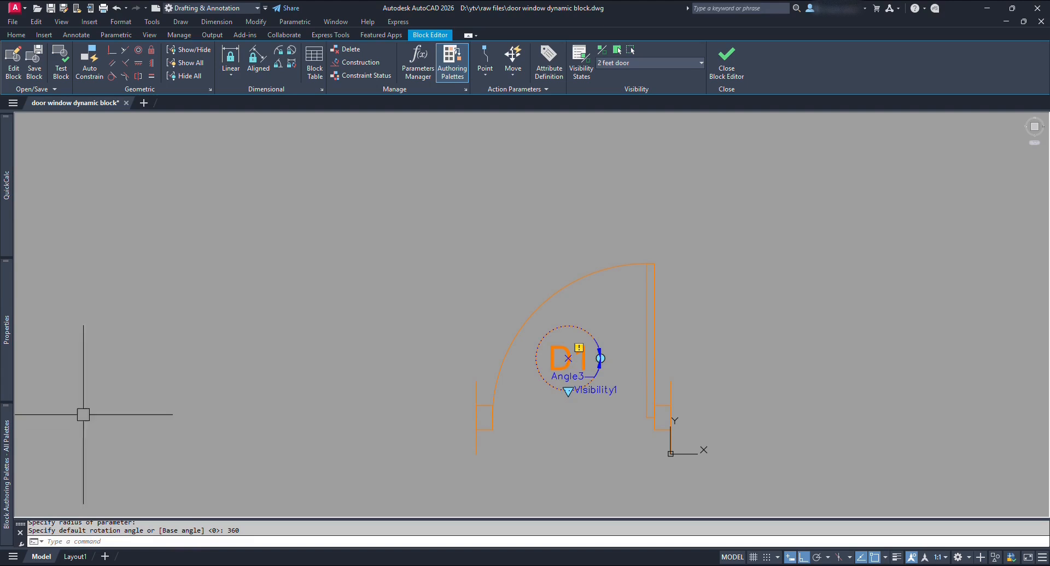
Attach a rotate action to Angle3 acting on the D1 text and circle.
mouse_move(6, 471)
click(122, 214)
click(63, 219)
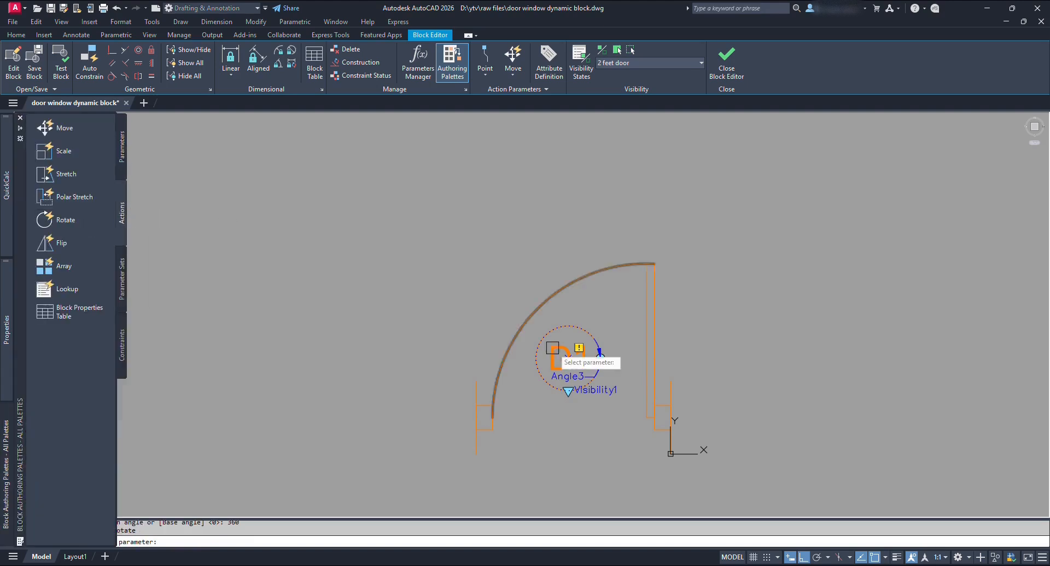
scroll(588, 382, up, 3)
click(555, 370)
click(506, 319)
click(436, 310)
key(Return)
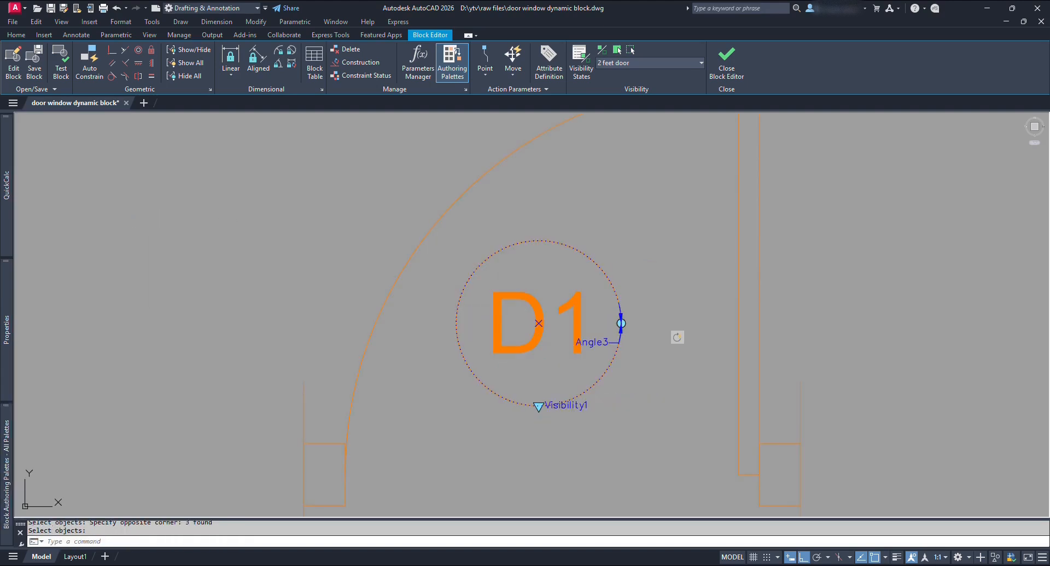
Close the Block Editor, saving the parameter changes to the block.
click(727, 61)
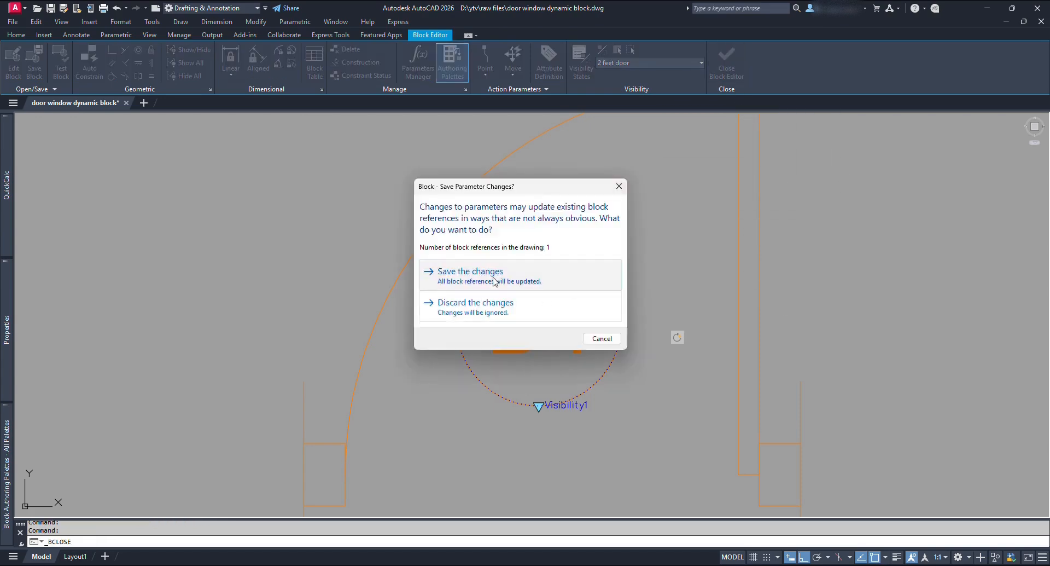
click(494, 280)
scroll(581, 288, up, 4)
Test the tag's rotation grip on the door block, cancel it, and reopen the block for editing.
click(585, 292)
click(586, 293)
key(Escape)
key(Escape)
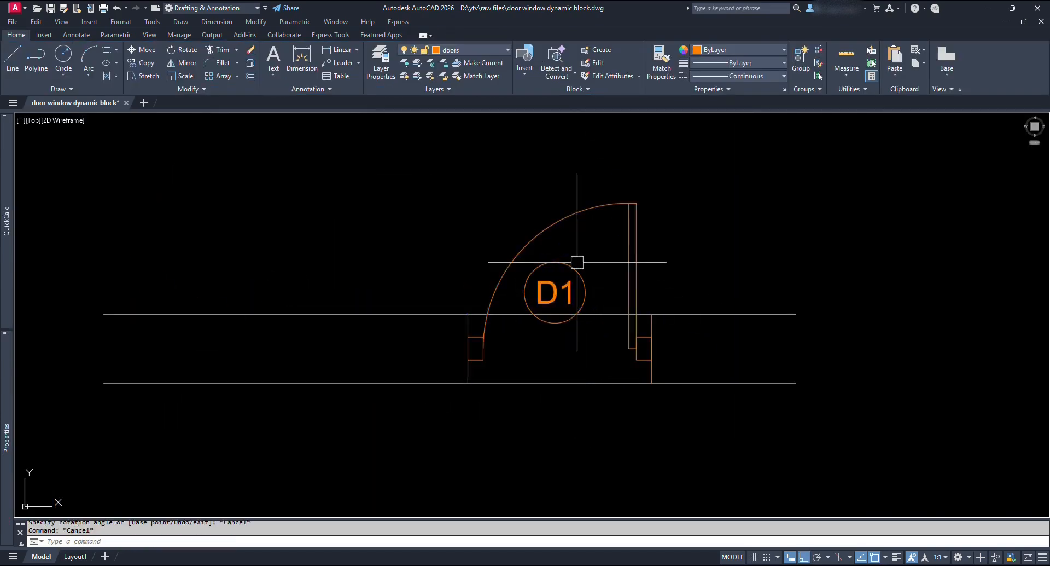
double_click(553, 221)
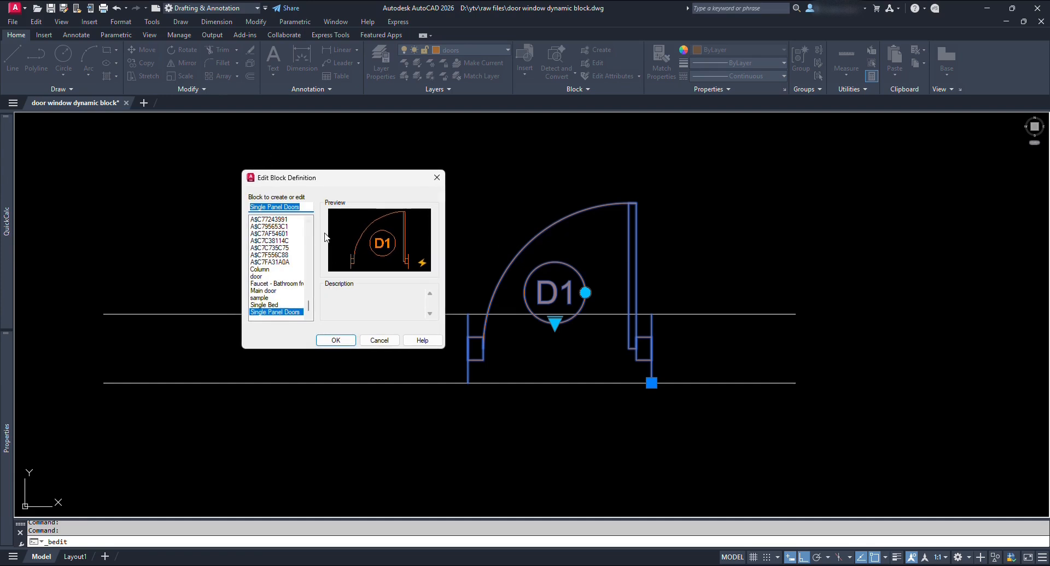
Confirm editing Single Panel Doors and switch to the 3 feet door state.
click(336, 340)
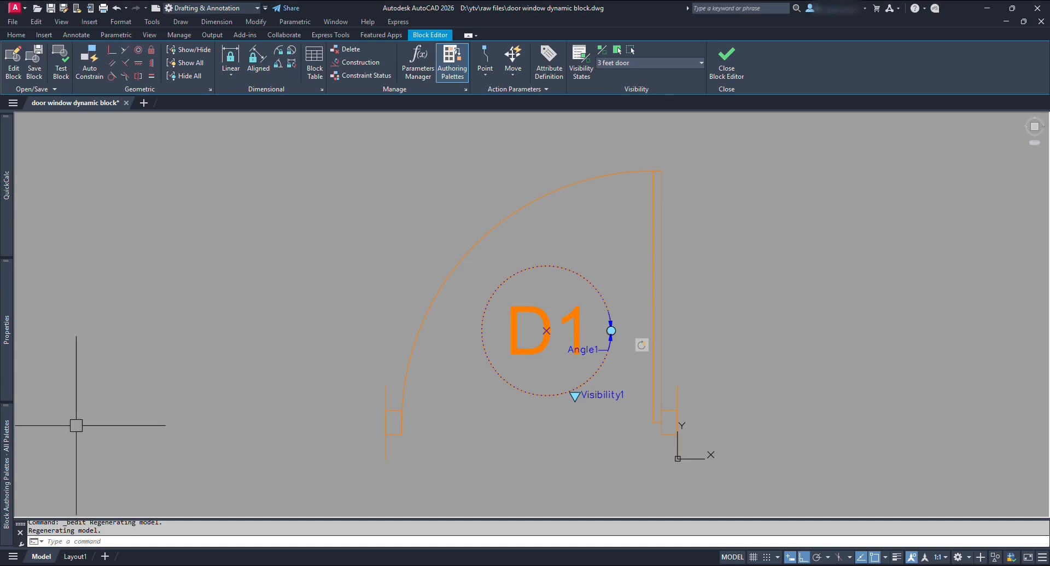
mouse_move(8, 444)
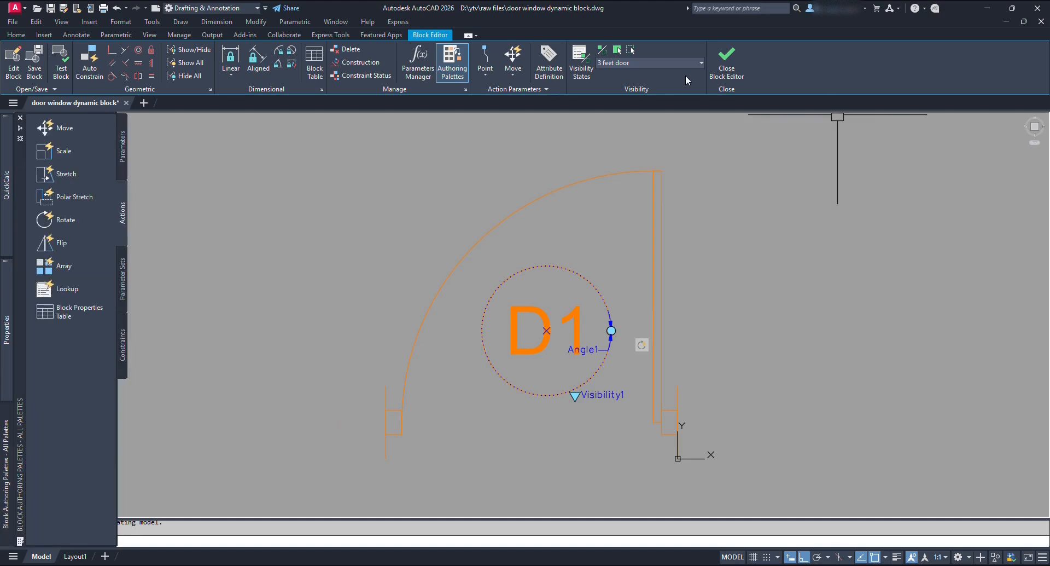
click(668, 63)
click(629, 76)
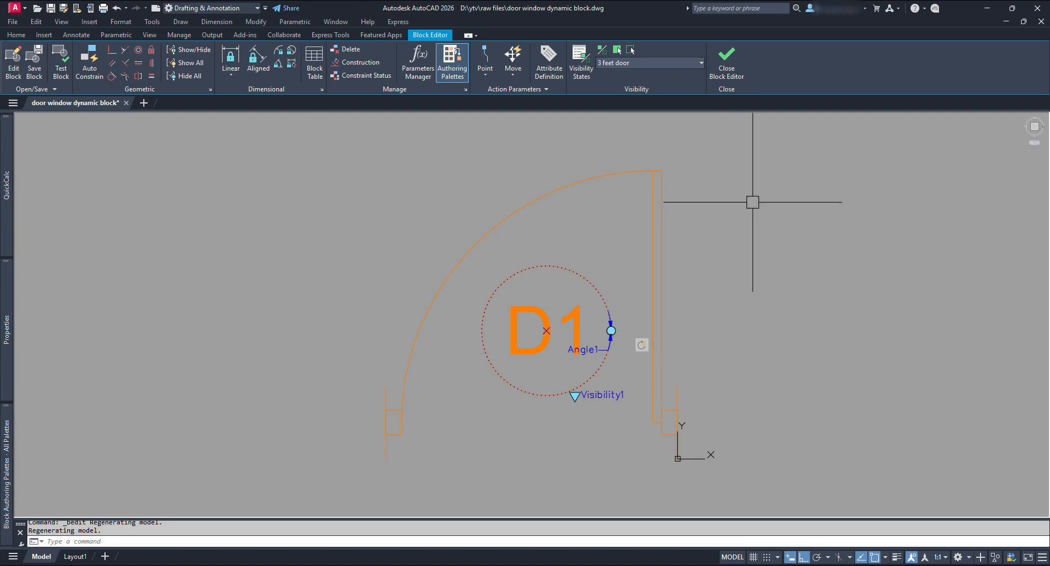
Add Flip state1 with a vertical reflection line beside the door.
mouse_move(2, 449)
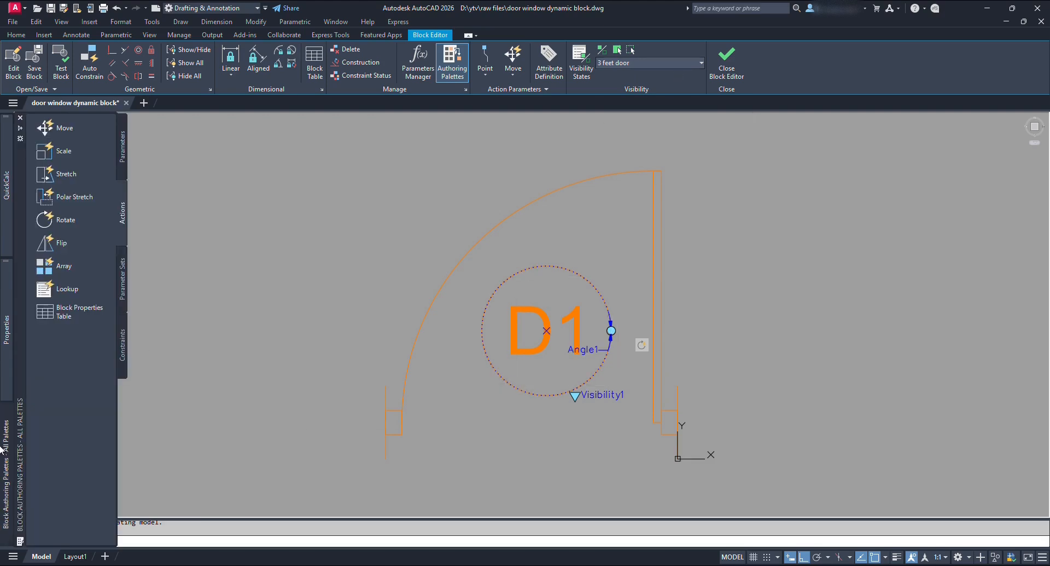
click(122, 167)
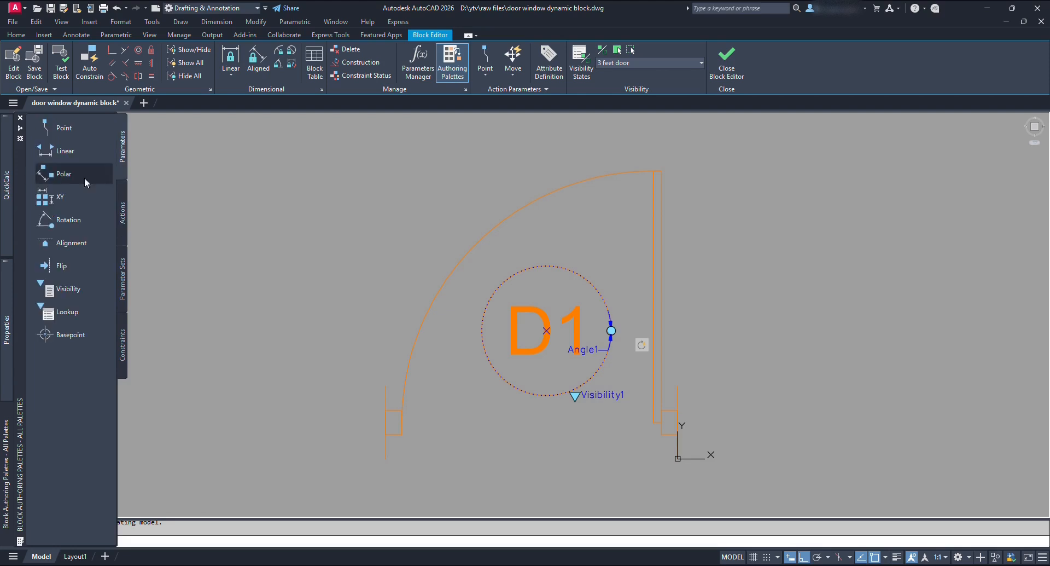
click(62, 266)
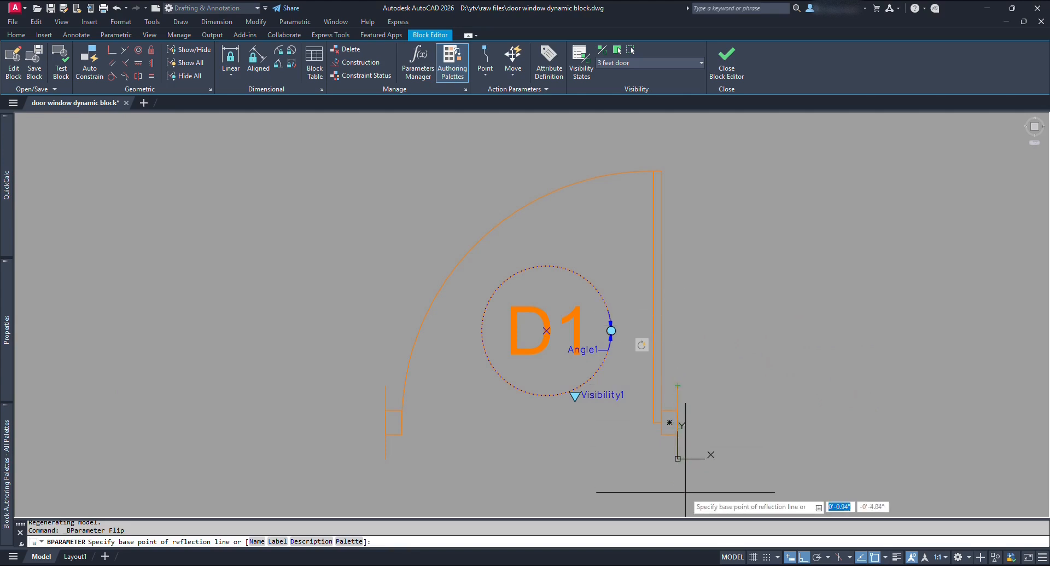
click(678, 314)
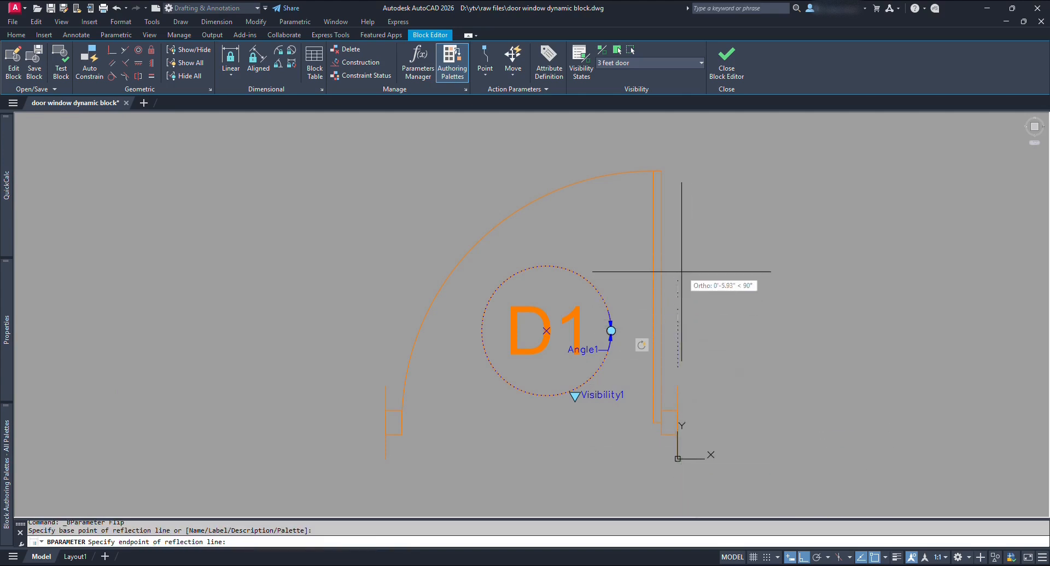
click(679, 235)
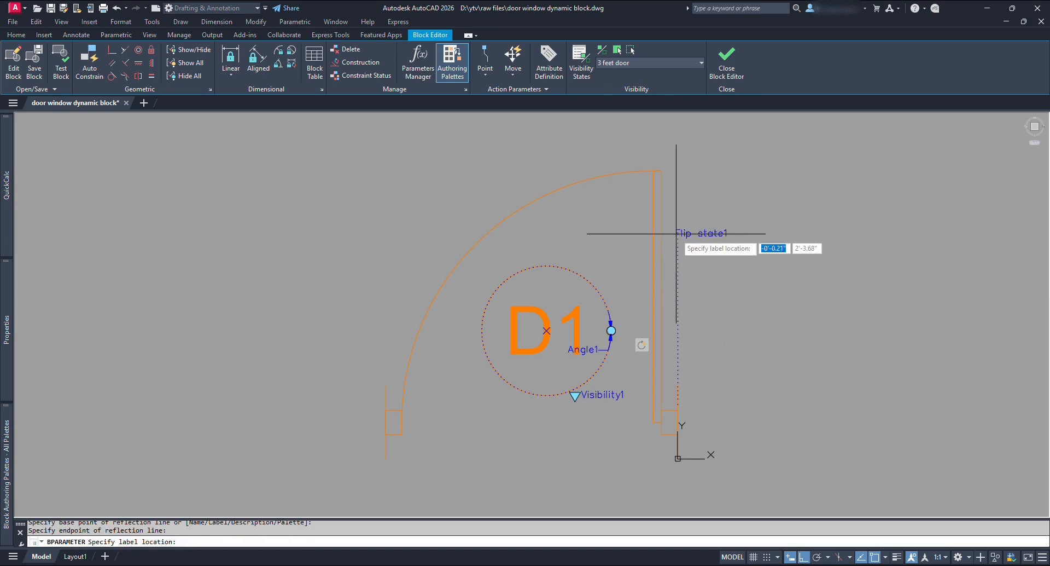
click(684, 287)
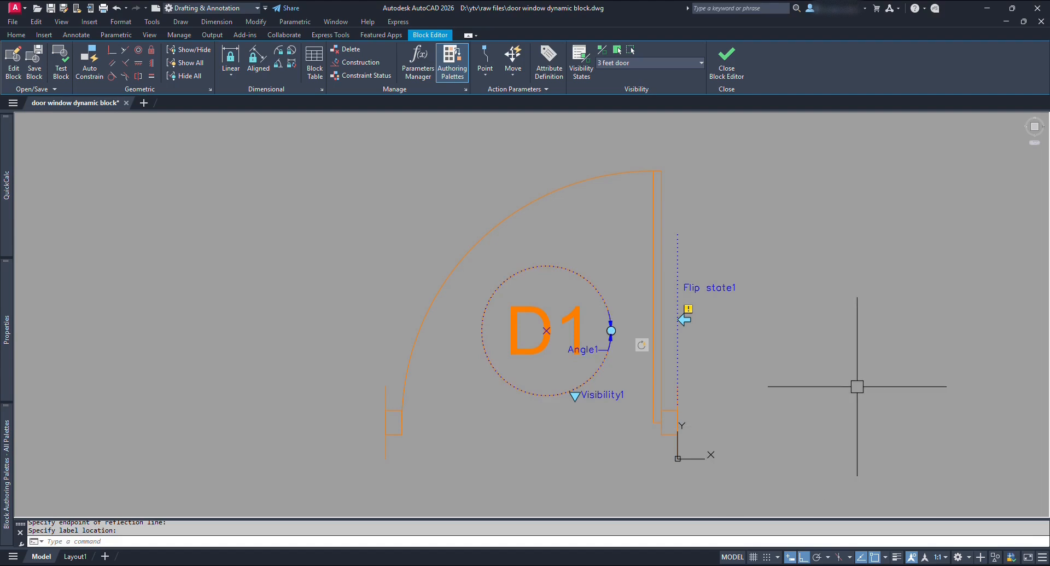
Add Flip state2 with a horizontal reflection line from the baseline midpoint along the base.
key(space)
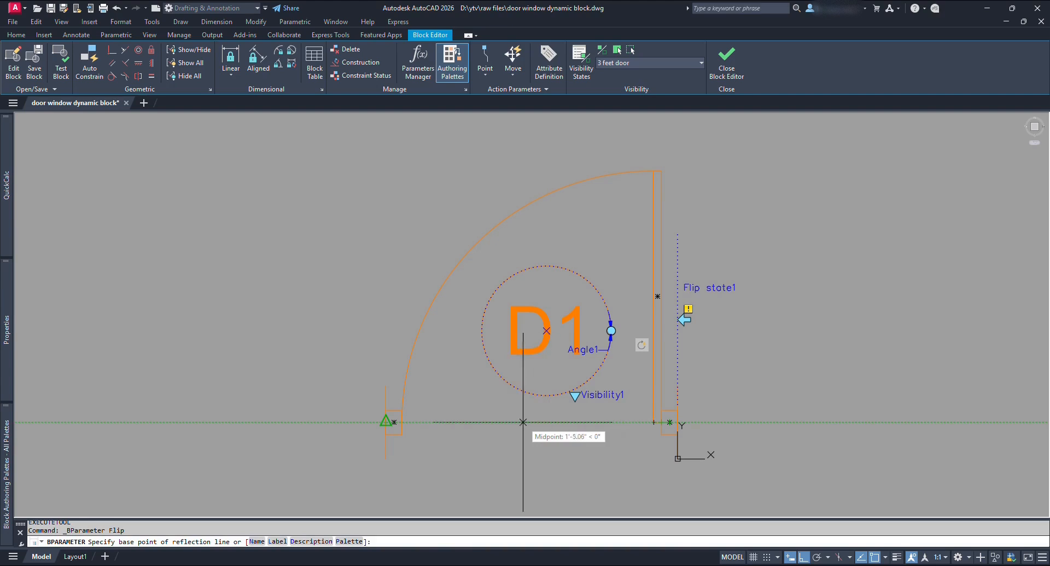
click(523, 421)
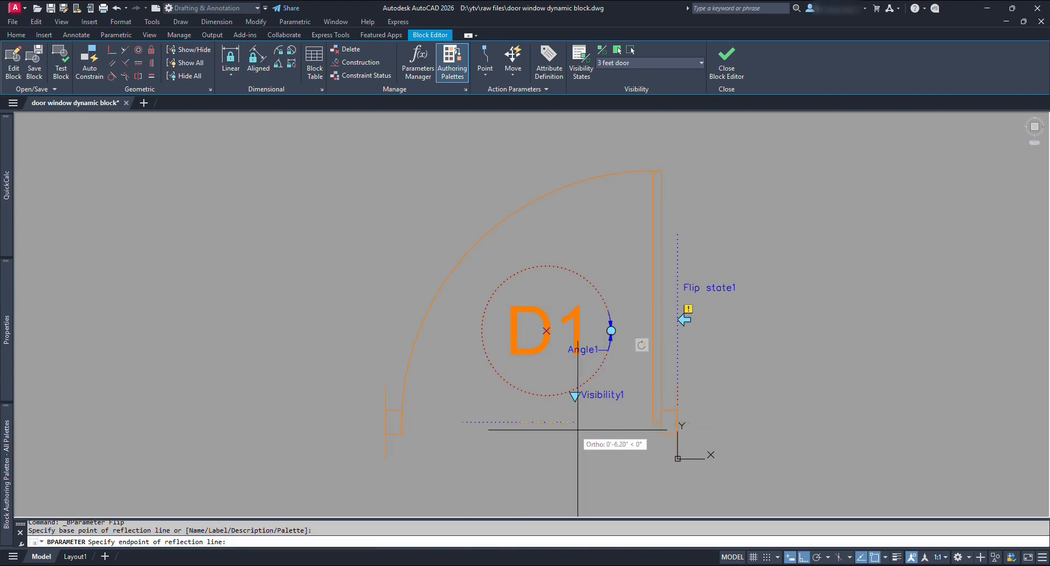
click(611, 429)
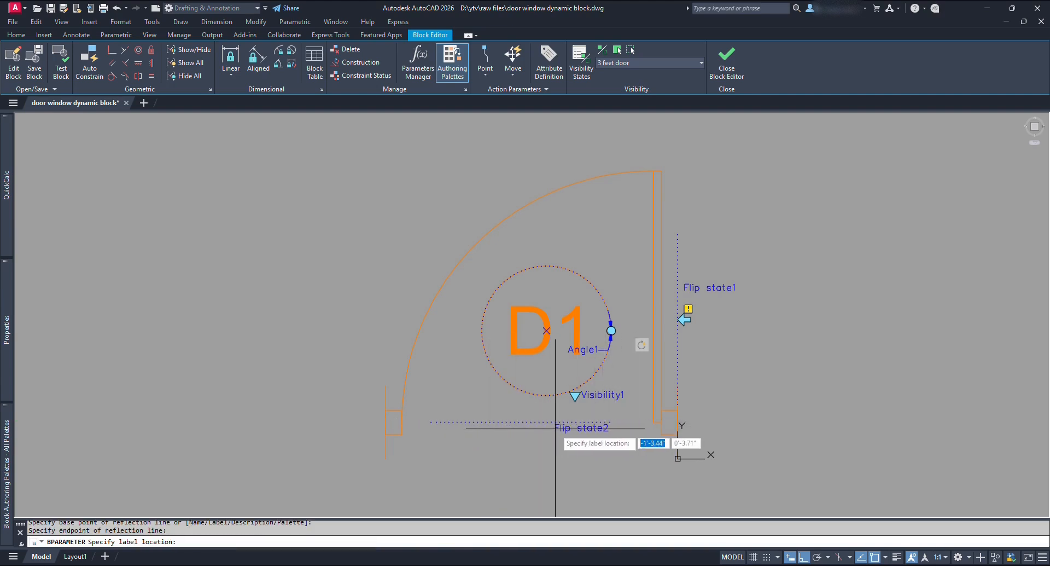
click(536, 430)
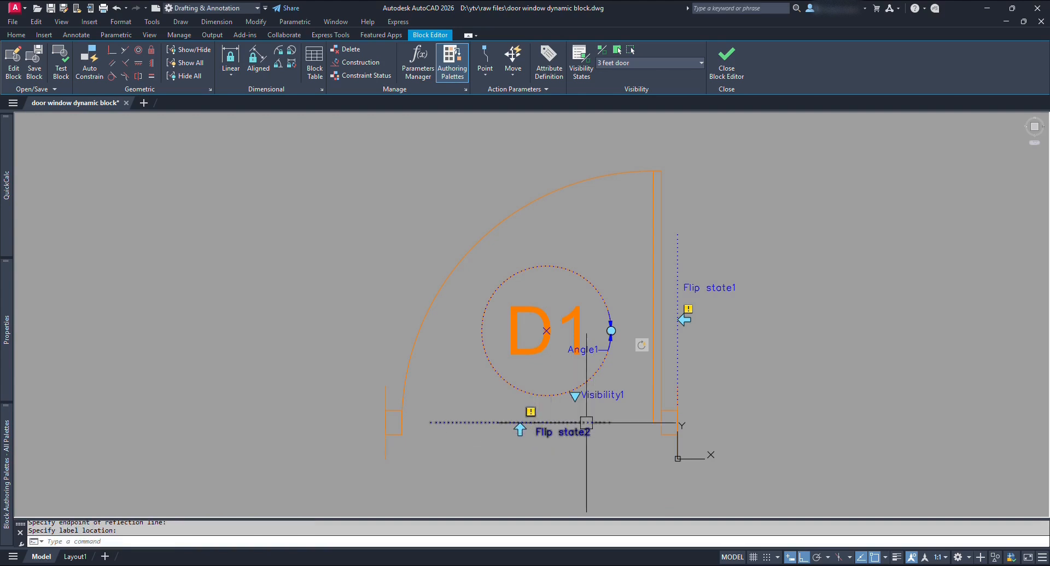
Attach a flip action to Flip state1 acting on all 16 door objects.
mouse_move(8, 452)
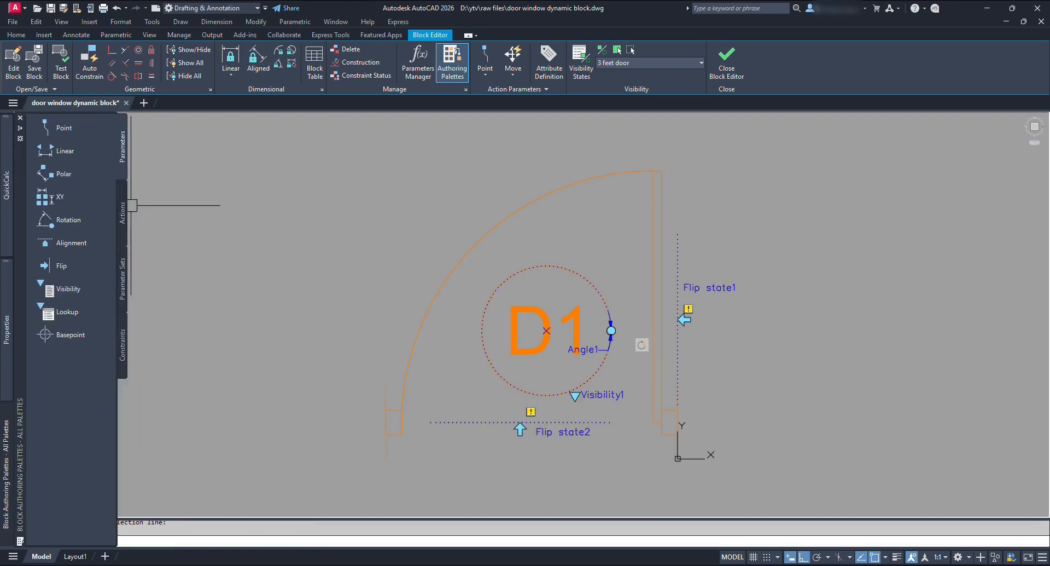
click(123, 211)
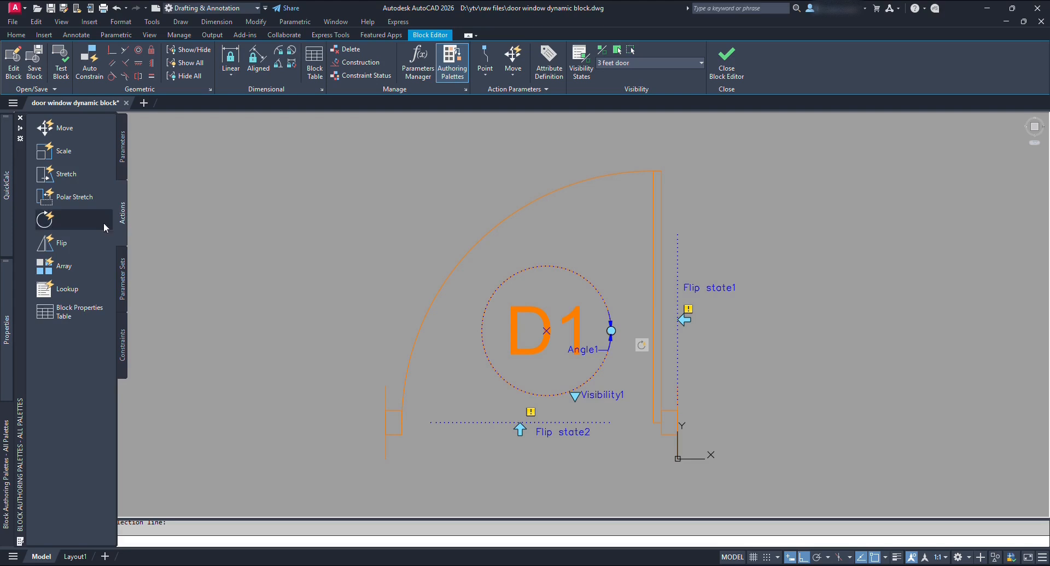
click(63, 242)
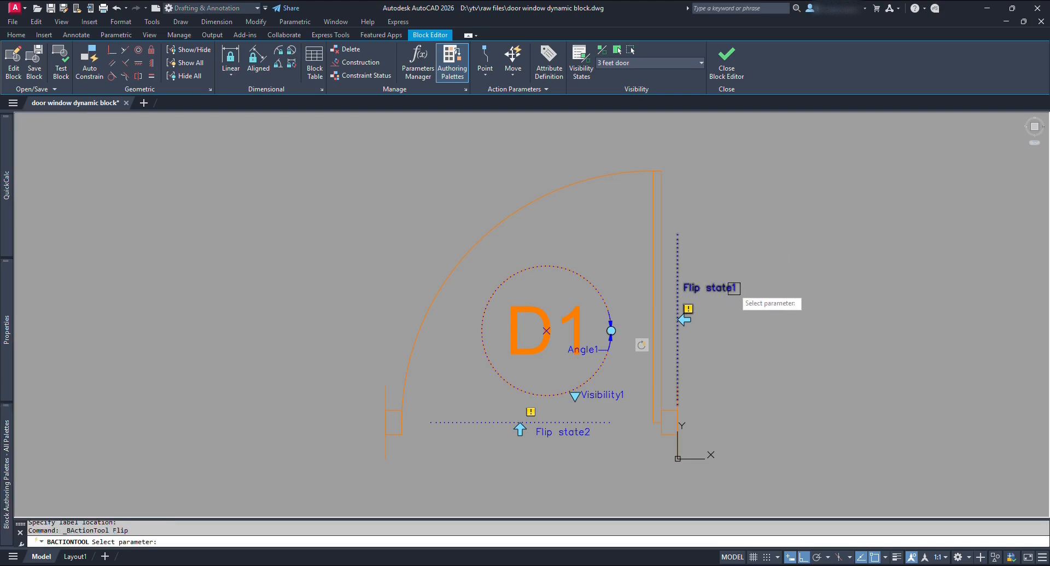
click(720, 287)
scroll(720, 287, down, 2)
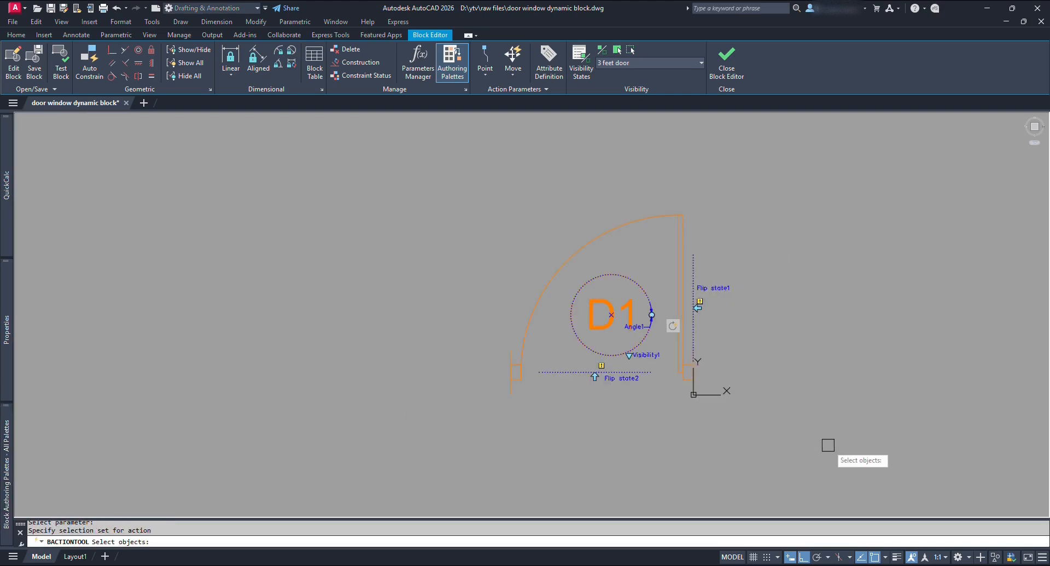
click(851, 461)
click(427, 167)
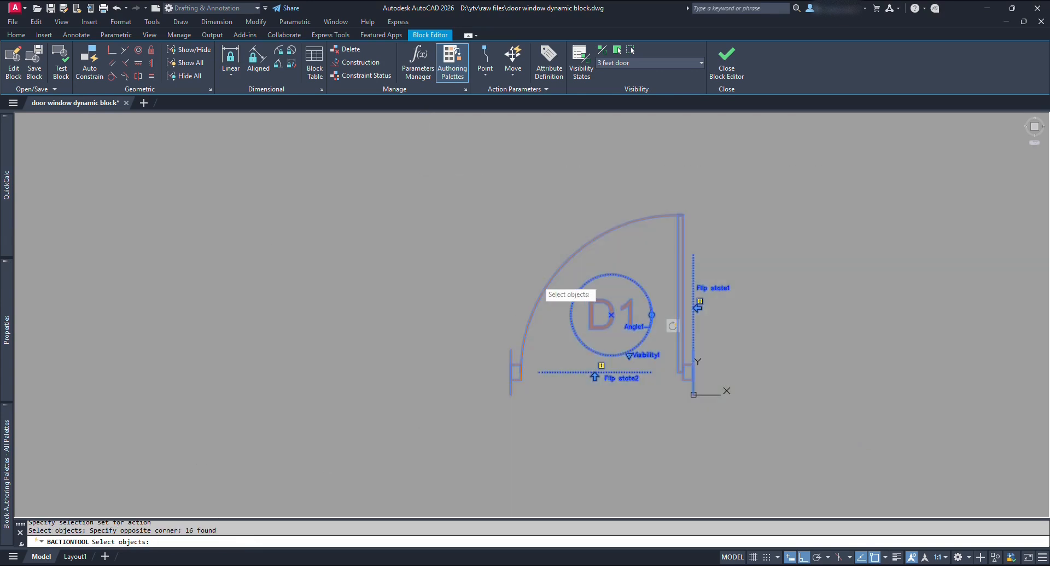
key(Return)
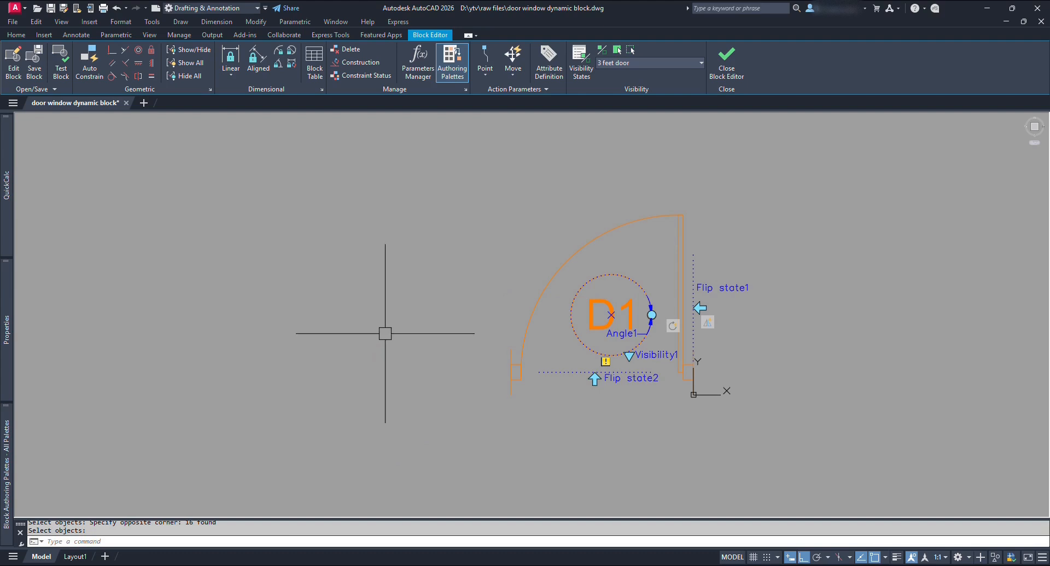
Attach a second flip action to Flip state2 on the same 16 door objects.
mouse_move(5, 446)
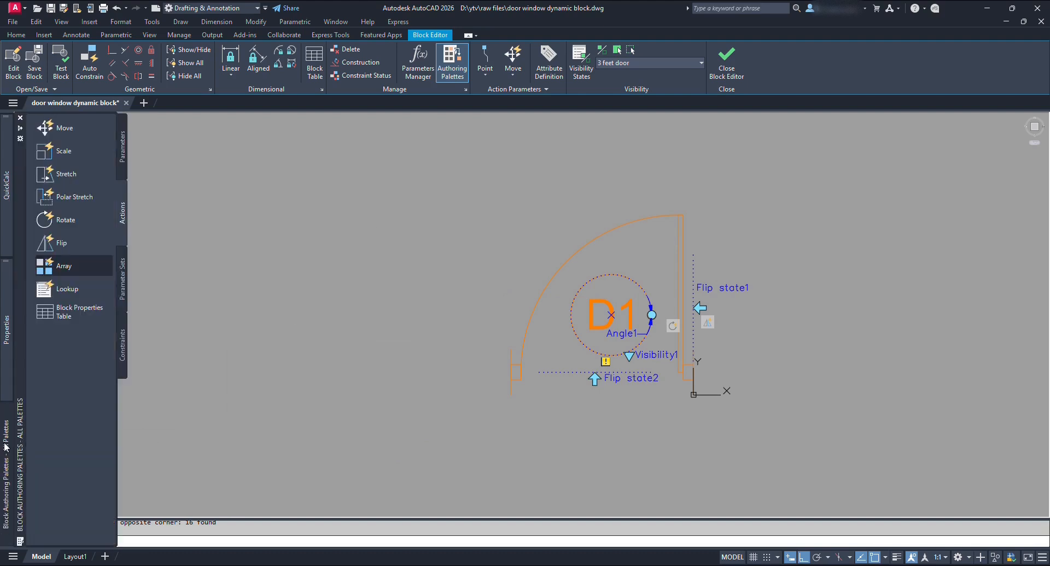
click(479, 368)
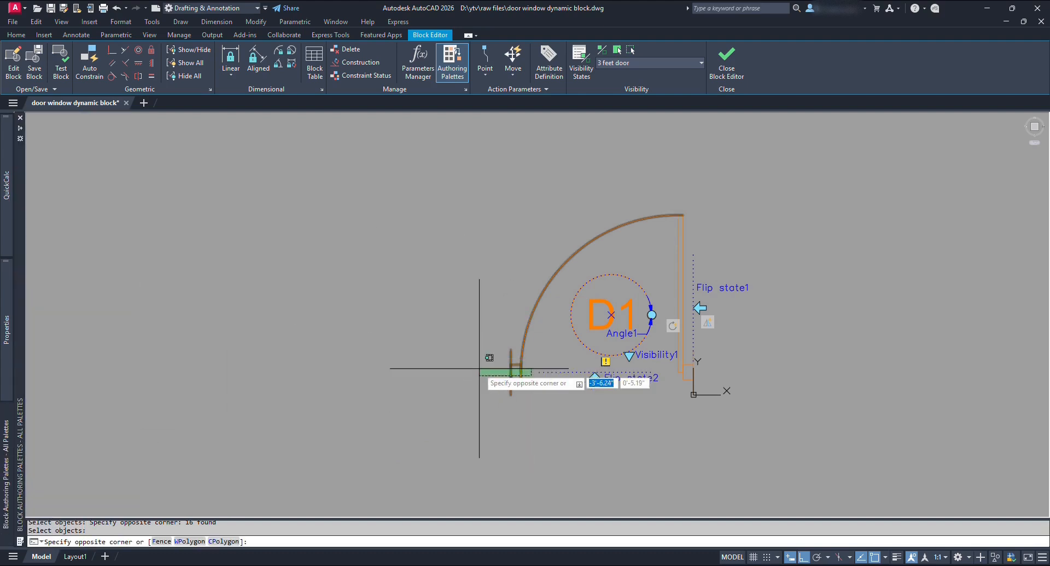
key(Escape)
key(space)
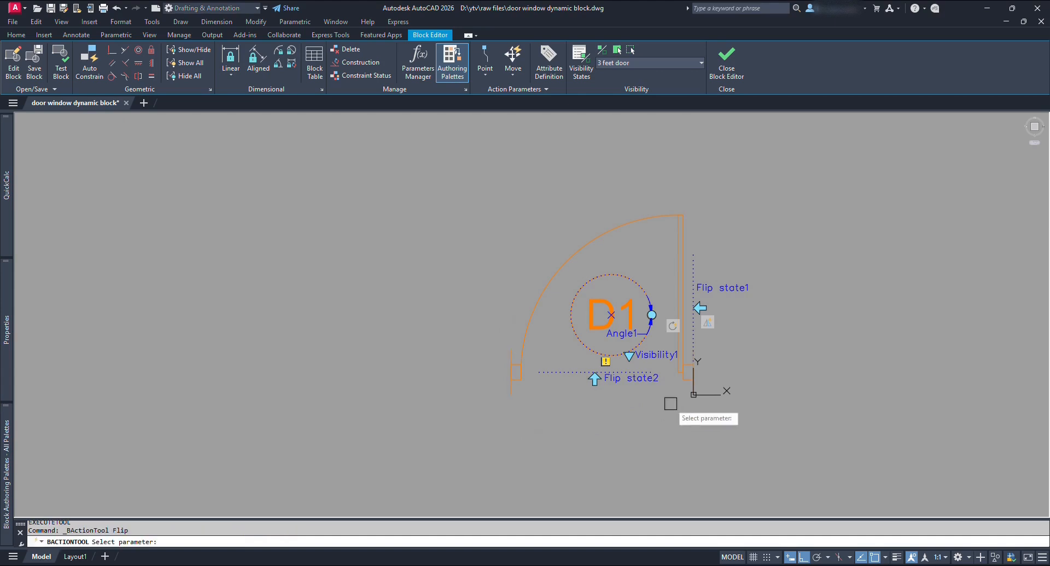
click(639, 382)
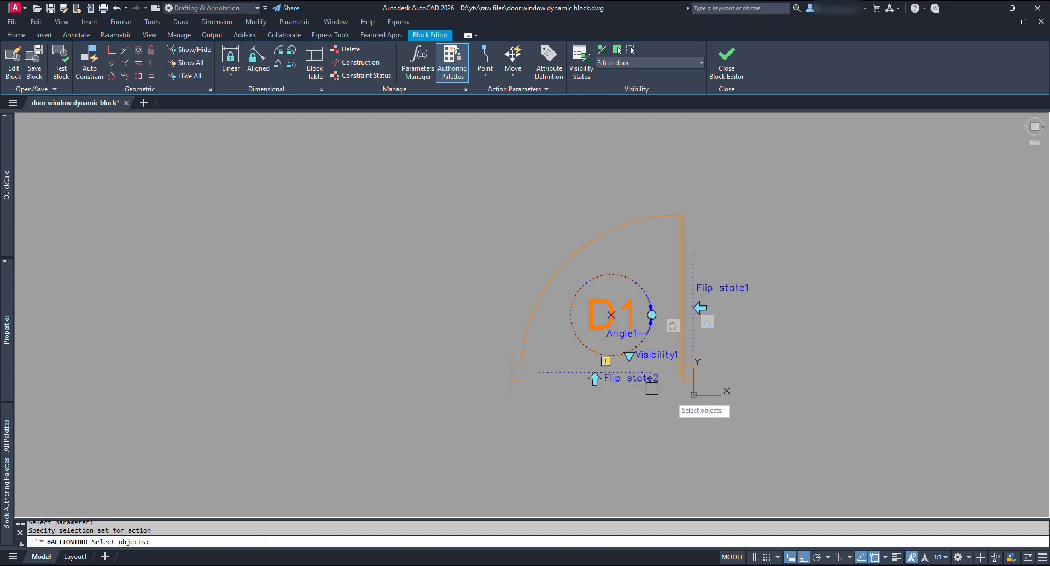
click(897, 465)
click(434, 169)
key(Return)
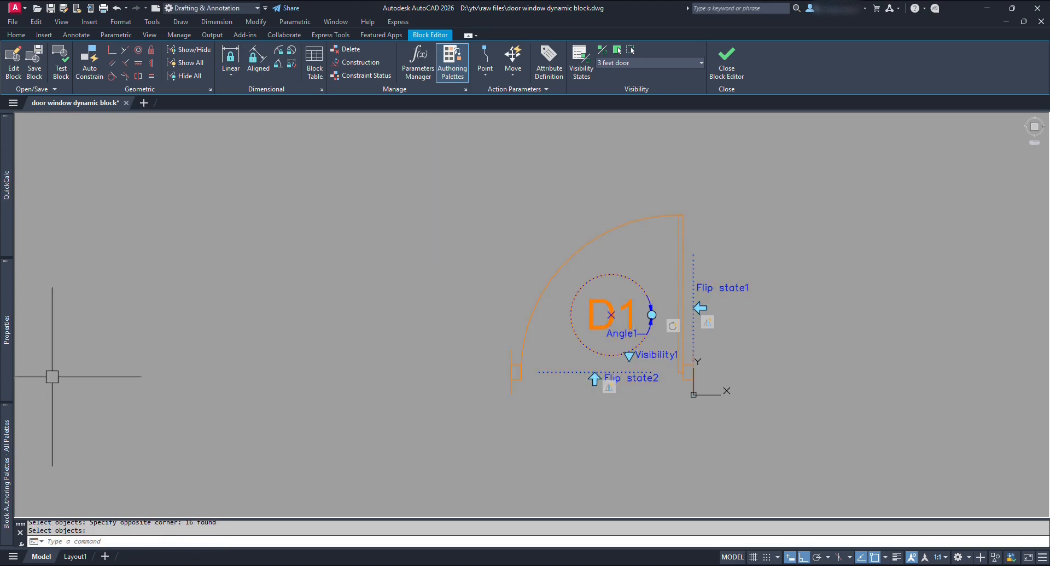
click(644, 61)
Switch to the 2.5 feet door state and add Flip state3 on a vertical line beside the right jamb.
click(631, 80)
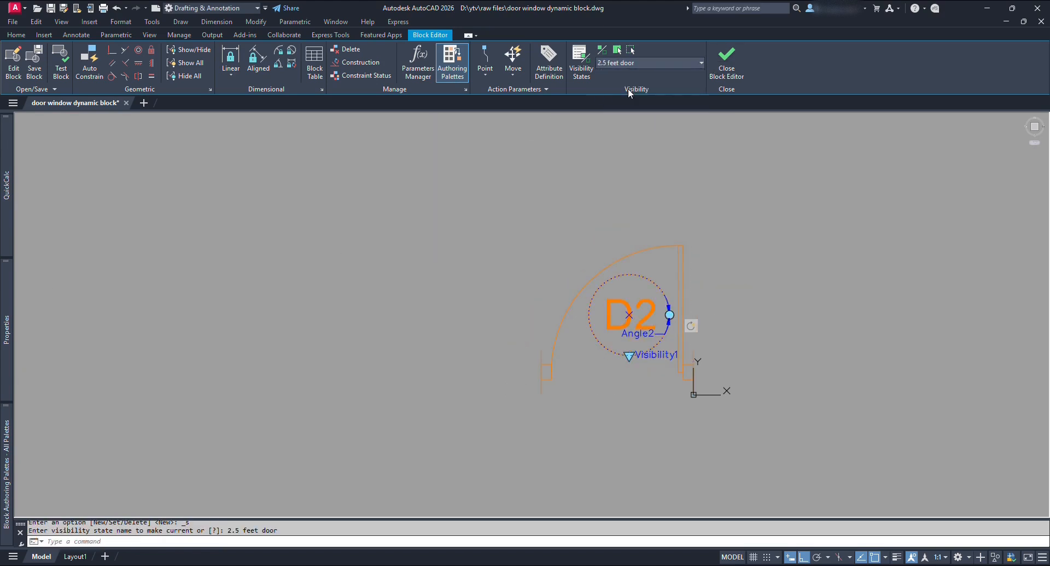
mouse_move(6, 427)
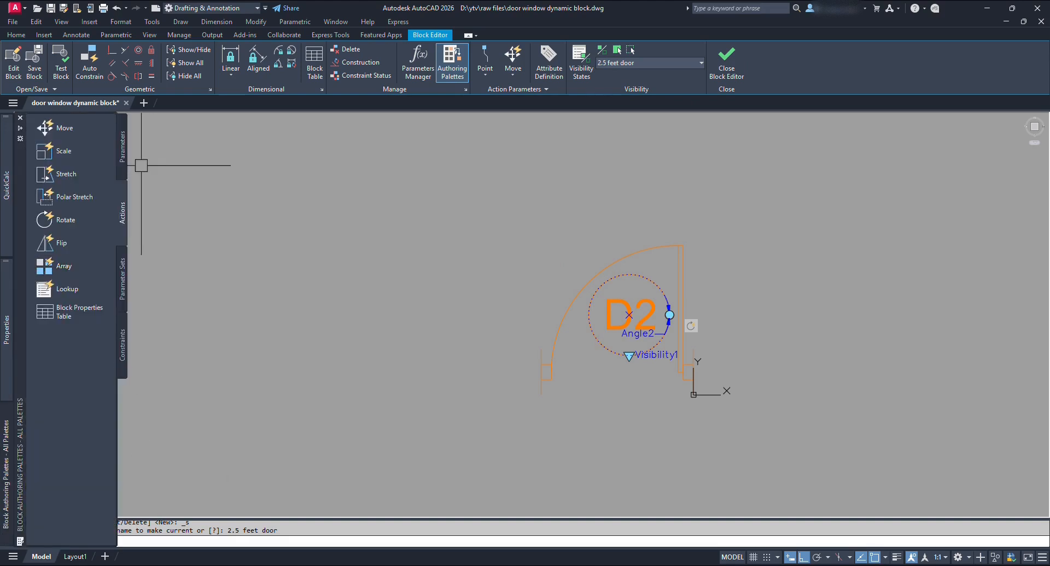
click(124, 164)
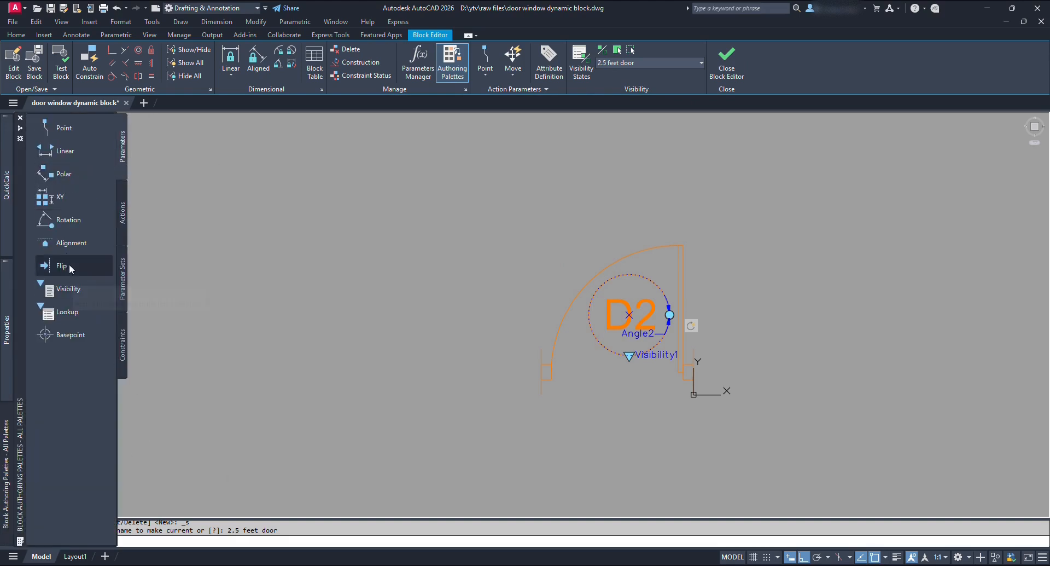
click(95, 273)
scroll(760, 345, up, 2)
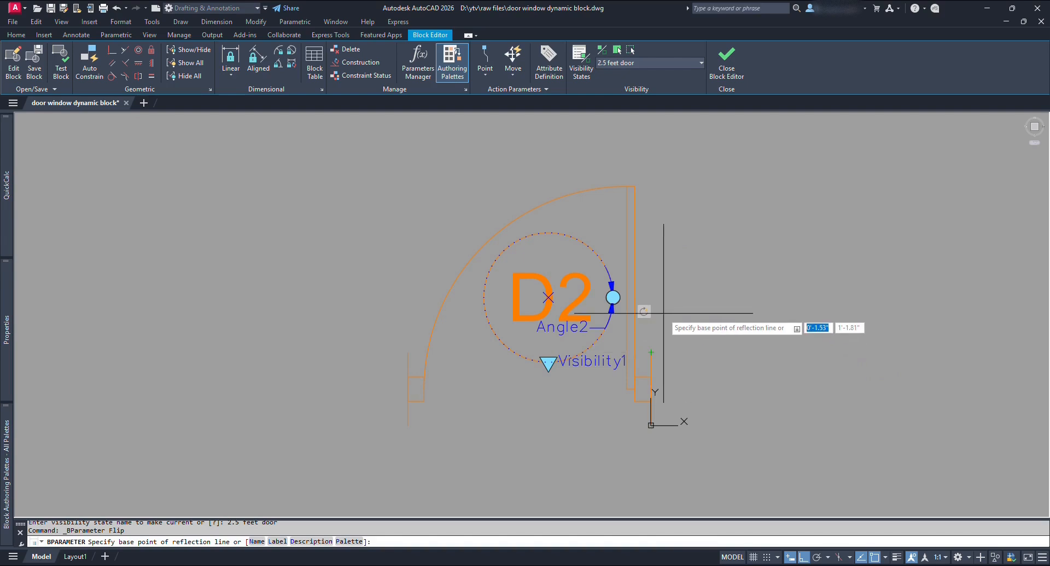
click(651, 288)
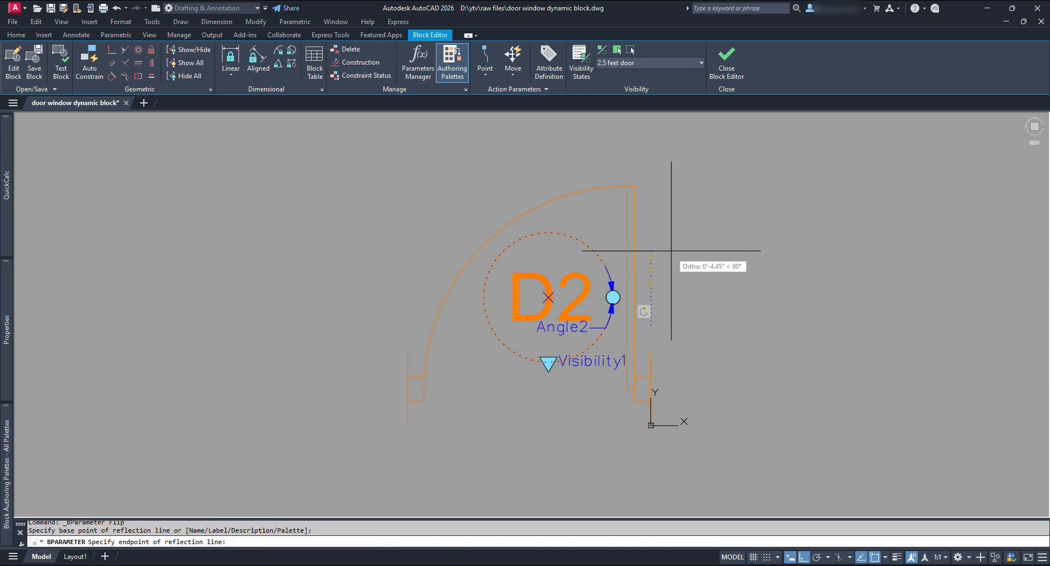
click(663, 218)
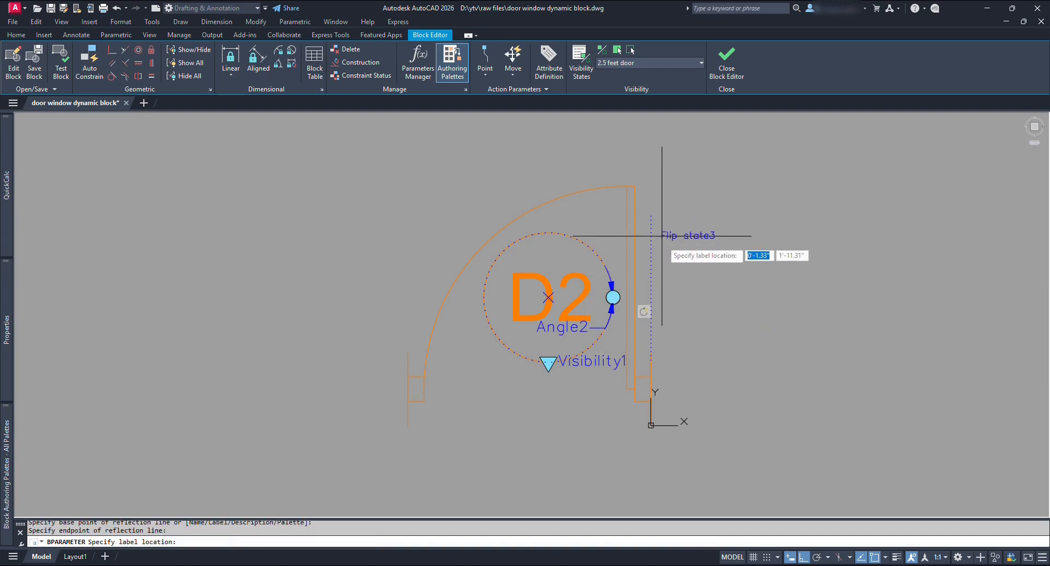
click(657, 273)
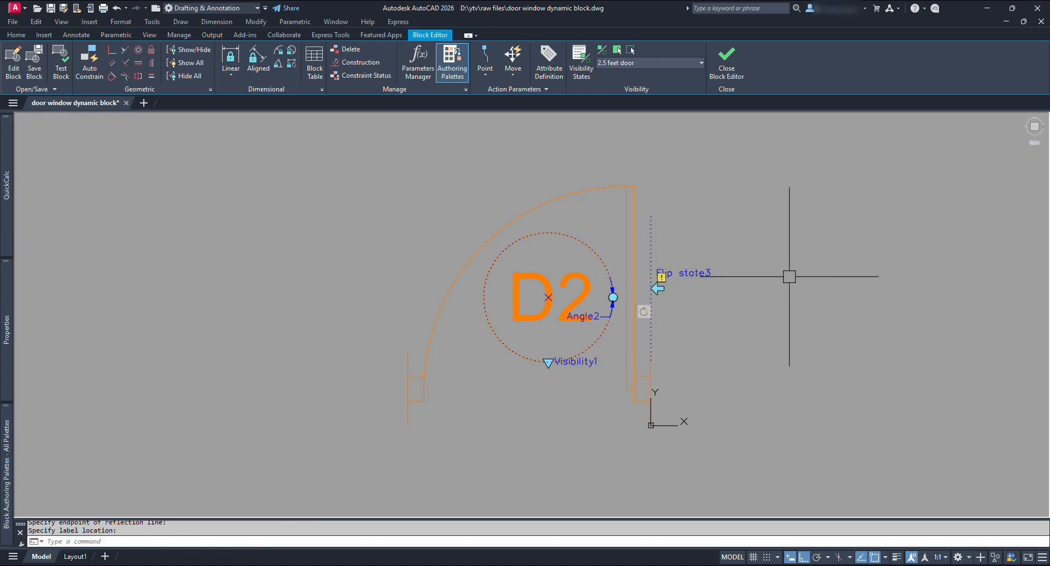
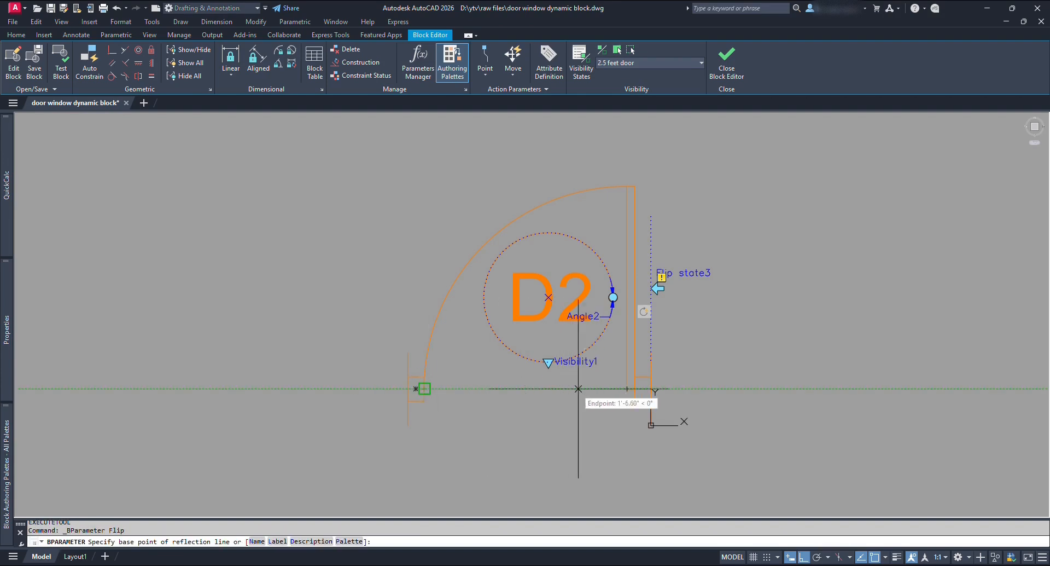
Add Flip state4 with a horizontal reflection line across the D2 door opening.
click(543, 388)
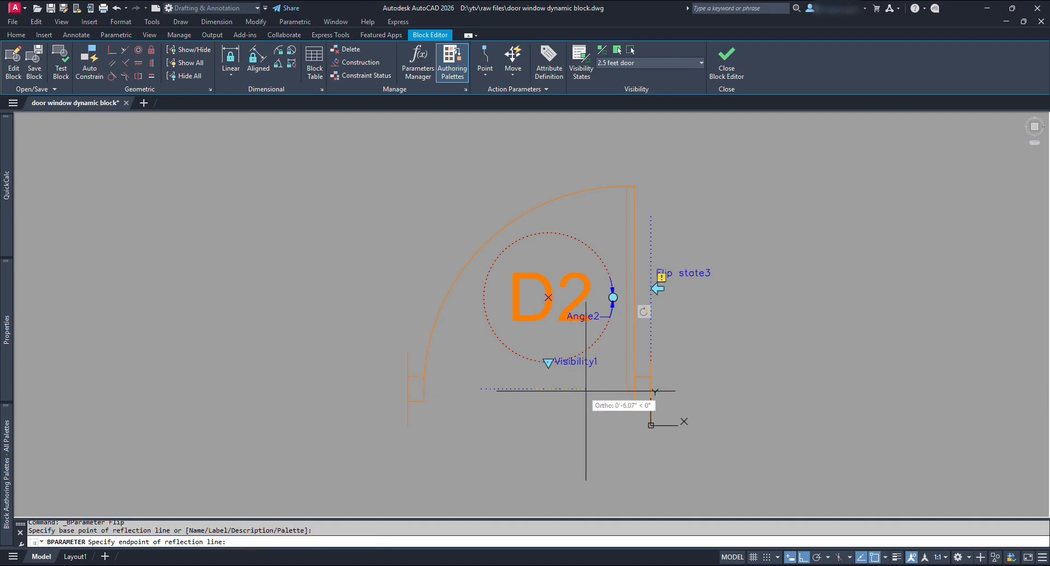
click(609, 393)
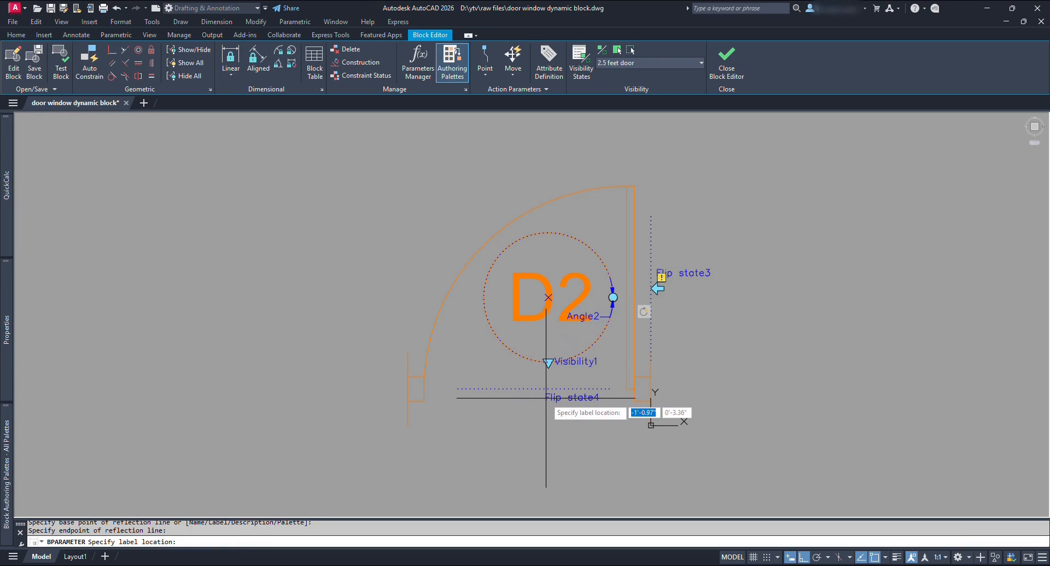
click(546, 398)
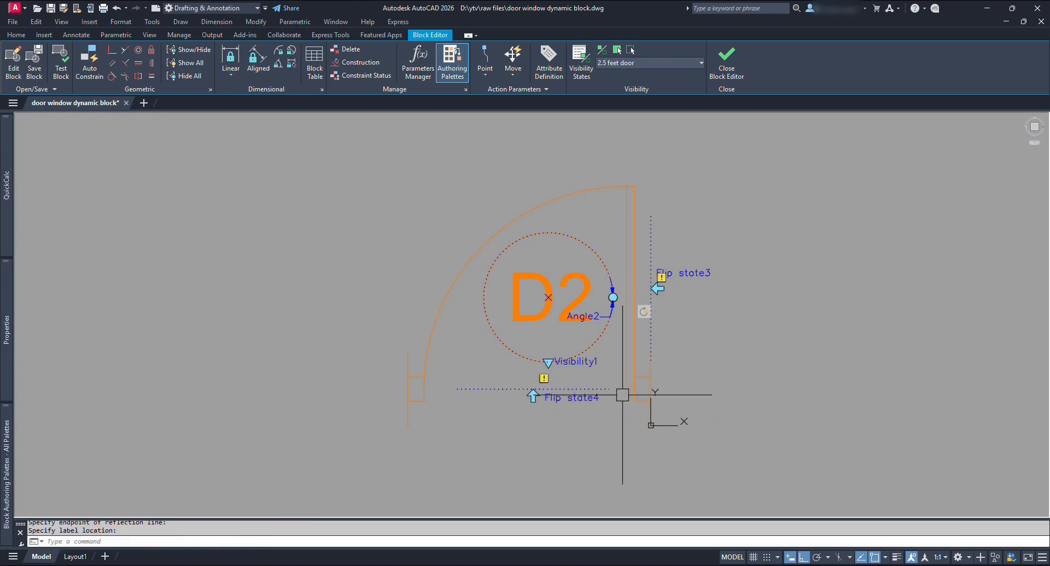
mouse_move(7, 464)
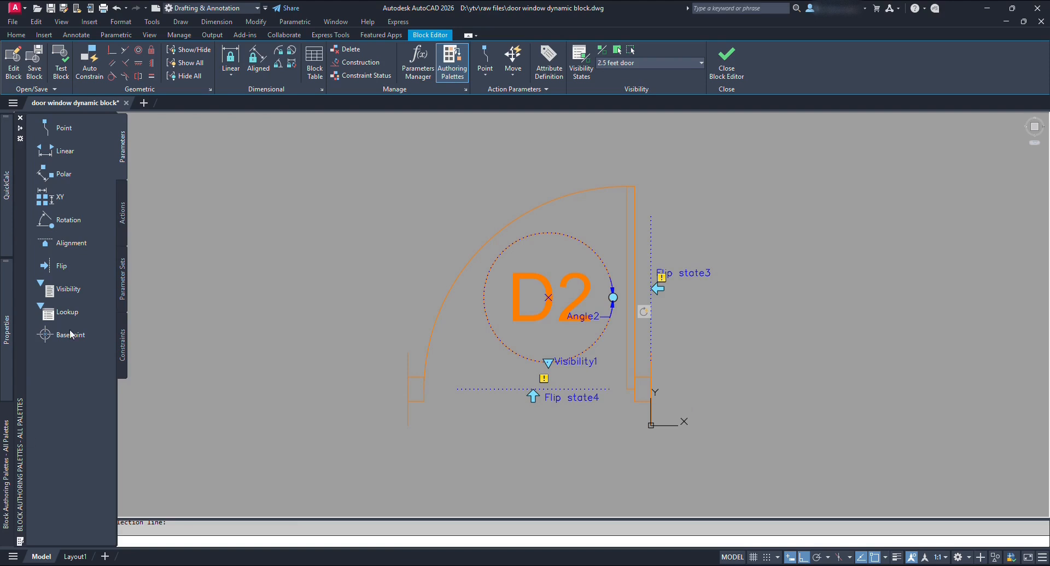
click(124, 210)
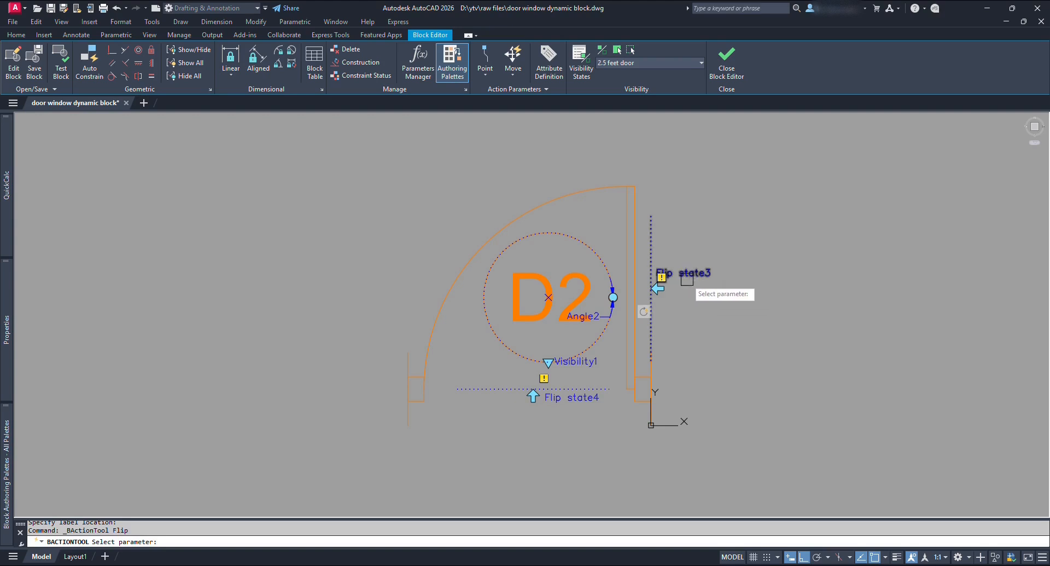
Apply a flip action to Flip state3 covering the 16 door objects.
click(688, 273)
click(772, 466)
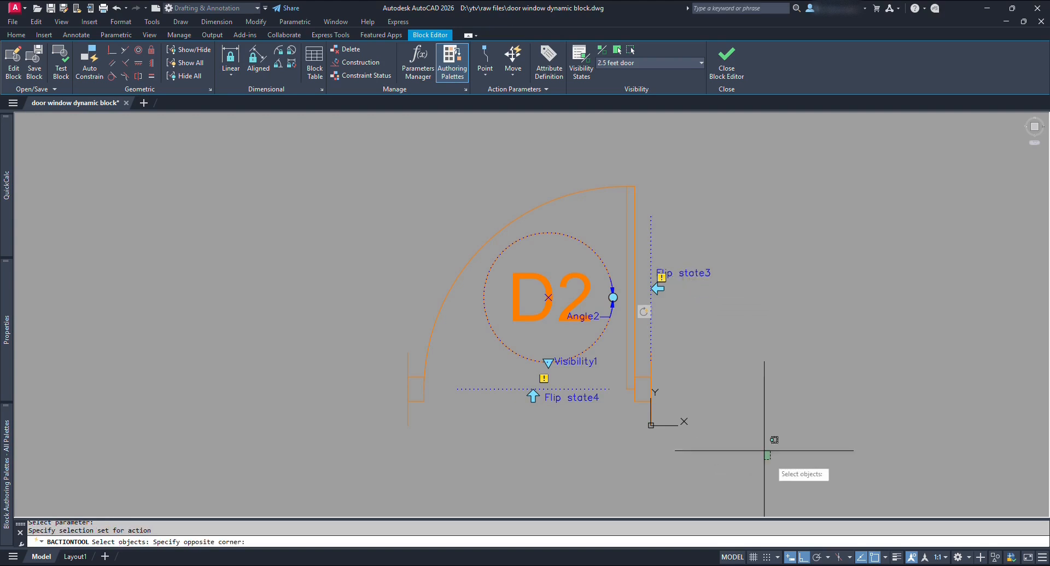
click(316, 157)
key(Return)
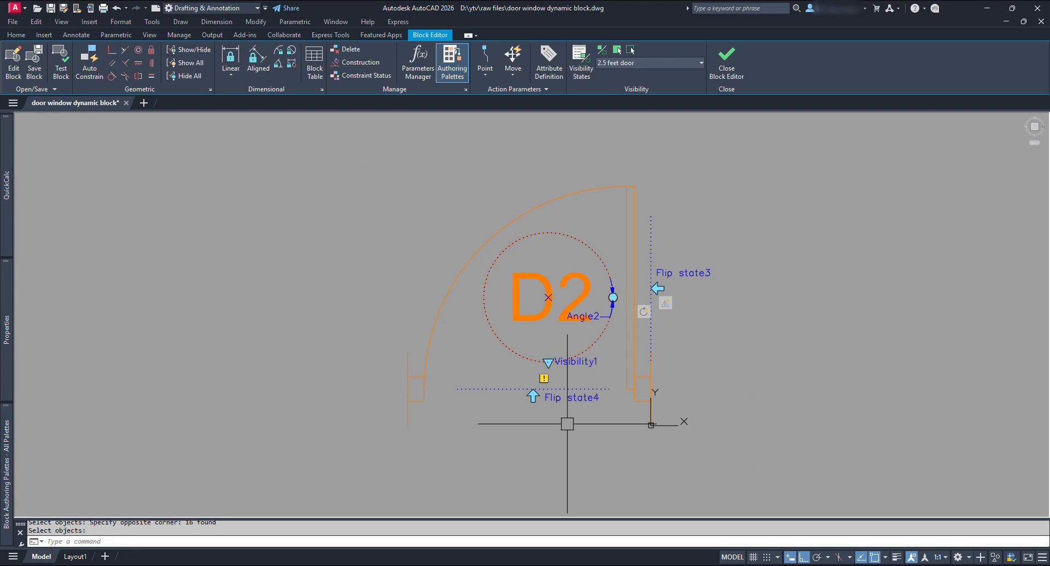
Apply a second flip action to Flip state4 on the same 16 door objects.
key(Return)
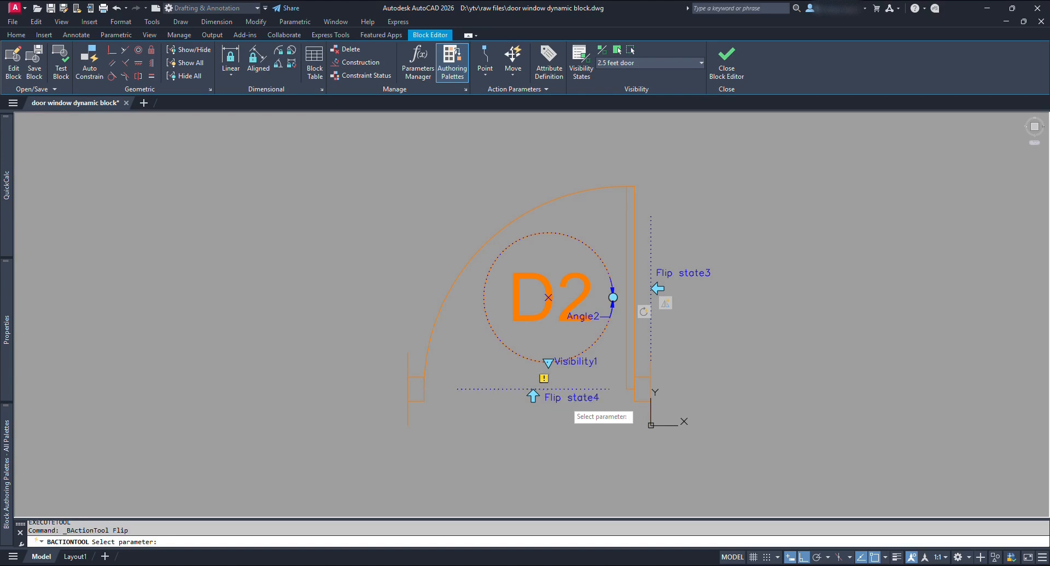
click(752, 467)
click(356, 183)
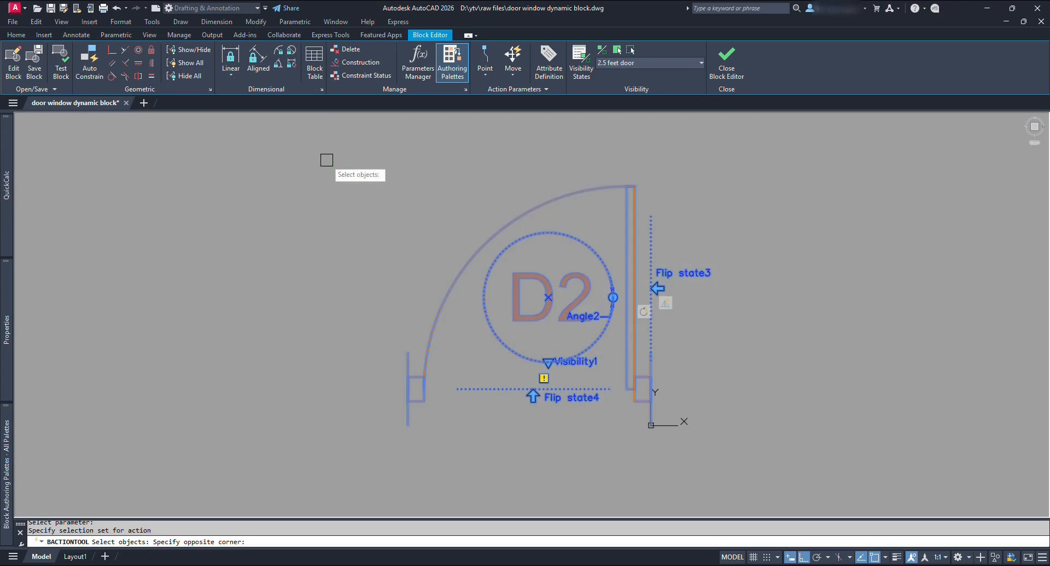
key(Return)
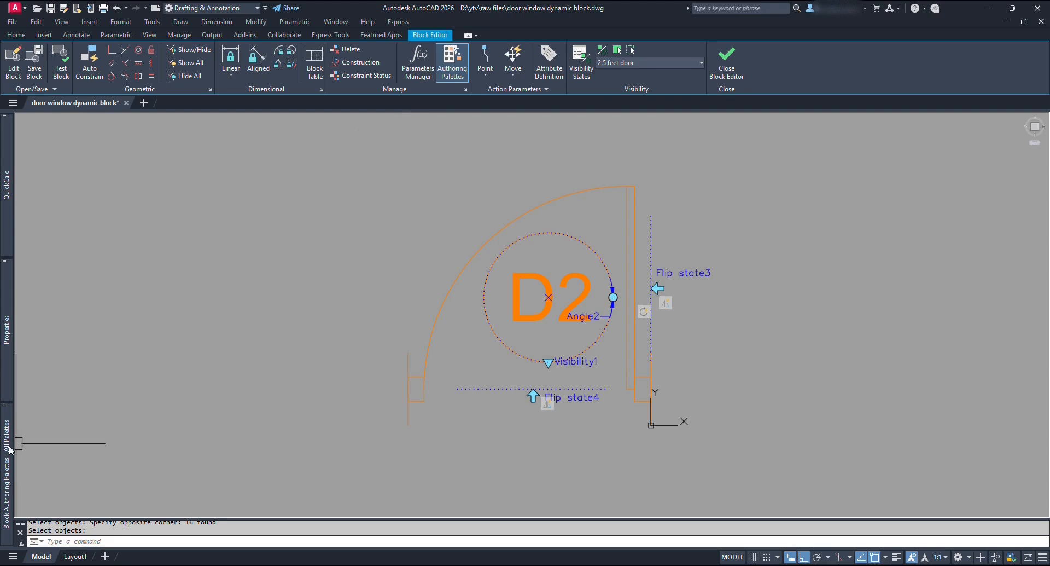
mouse_move(10, 450)
click(124, 156)
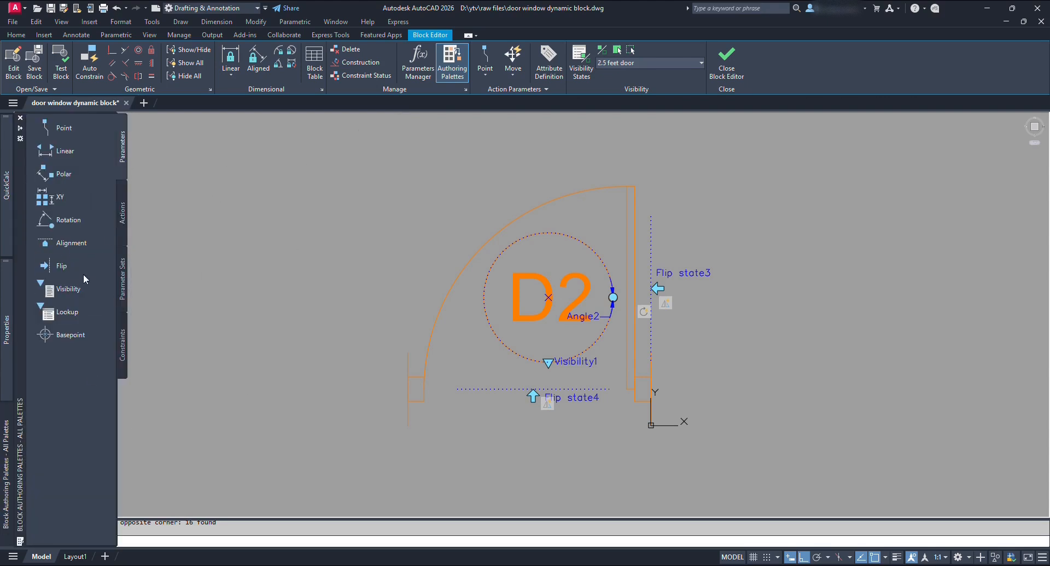
Add an alignment parameter at the D2 door corner, then show the 3 feet door state.
click(72, 242)
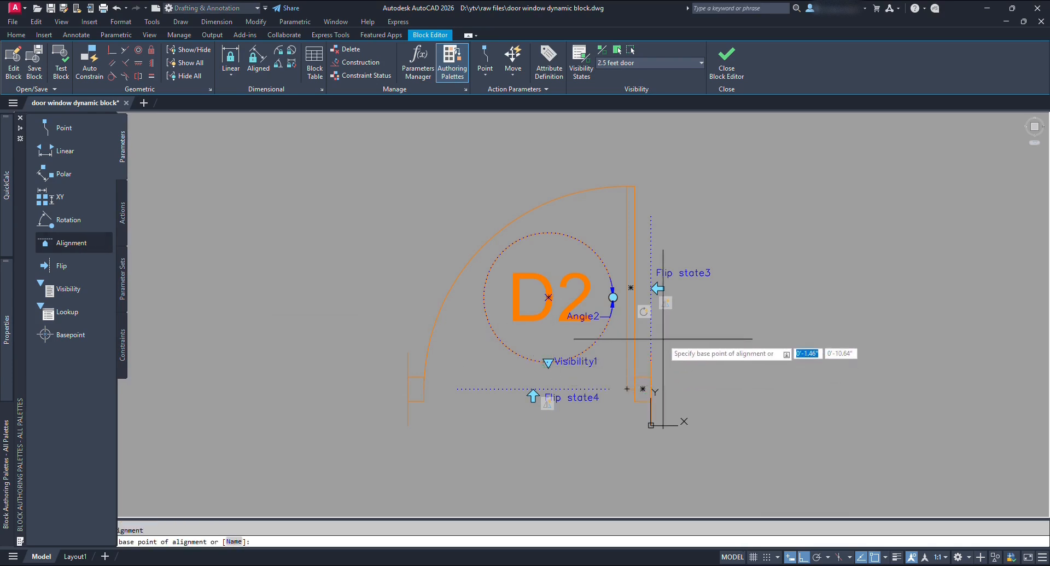
click(651, 389)
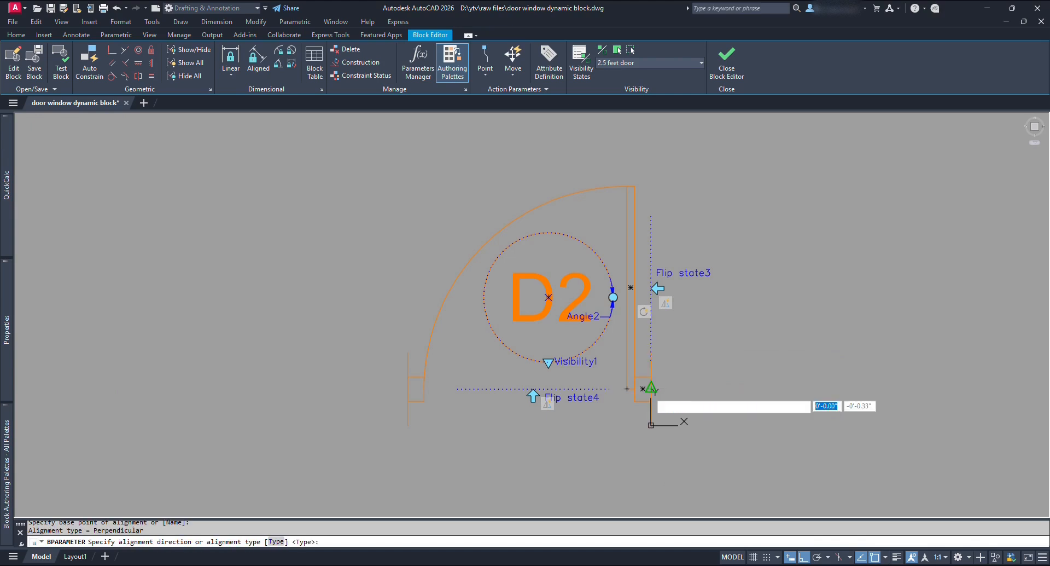
click(663, 444)
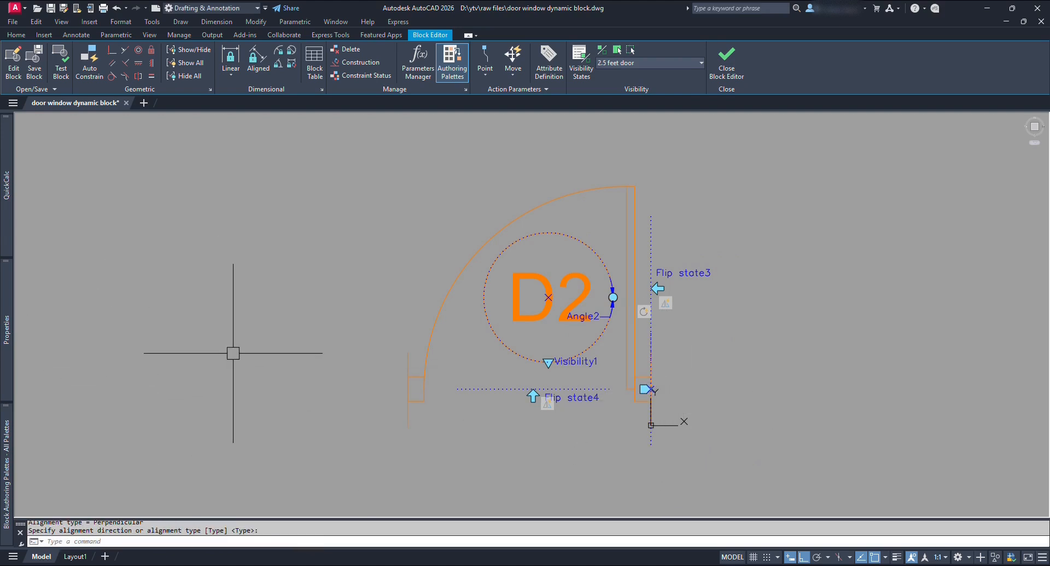
click(682, 62)
click(642, 75)
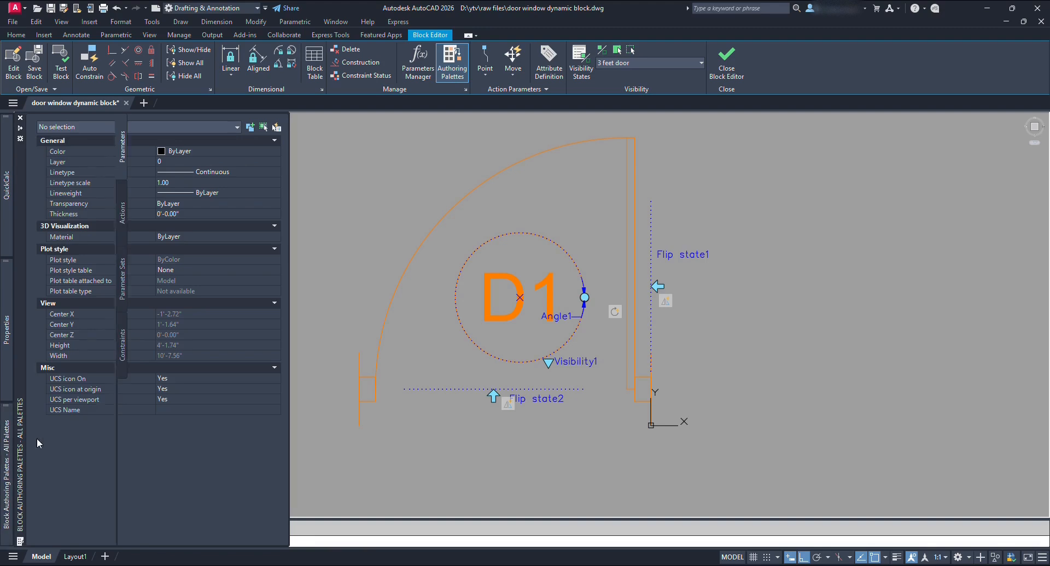
Add an alignment parameter at the D1 door's wall corner.
mouse_move(6, 473)
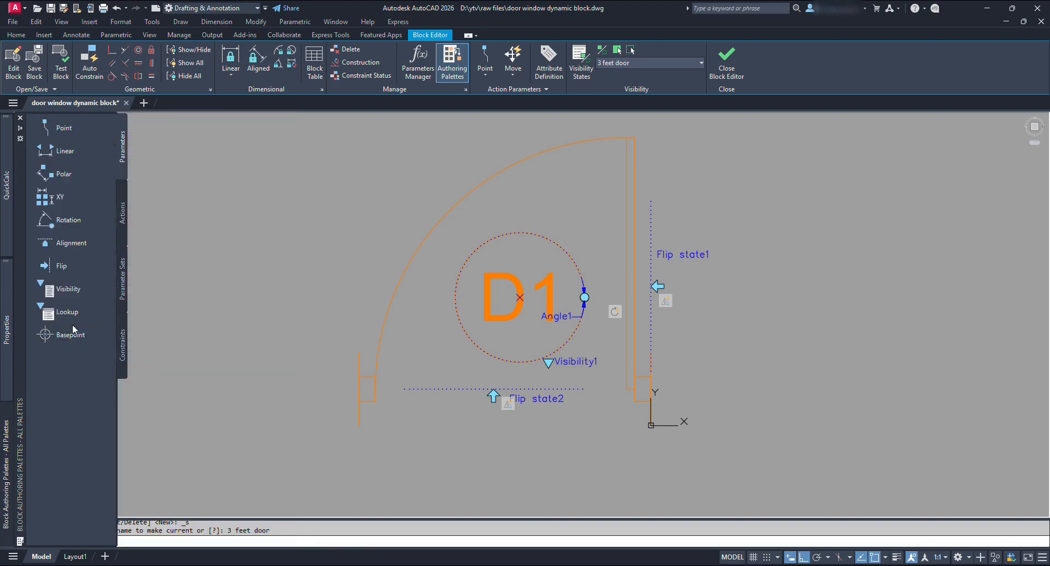
click(70, 242)
click(642, 388)
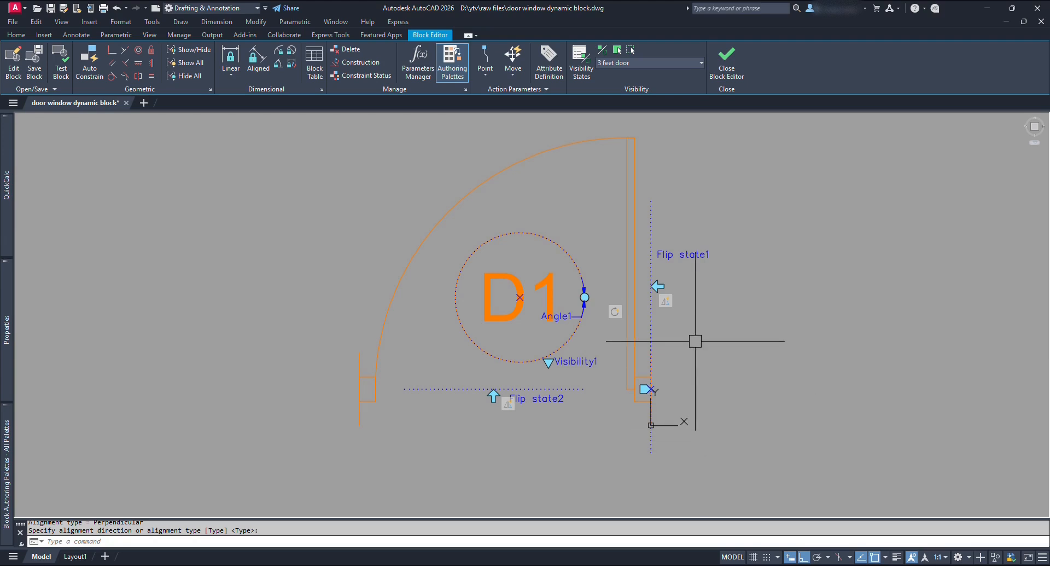
Give the Flip2 action a new selection set of the 18 D1 door objects.
right_click(666, 304)
mouse_move(723, 328)
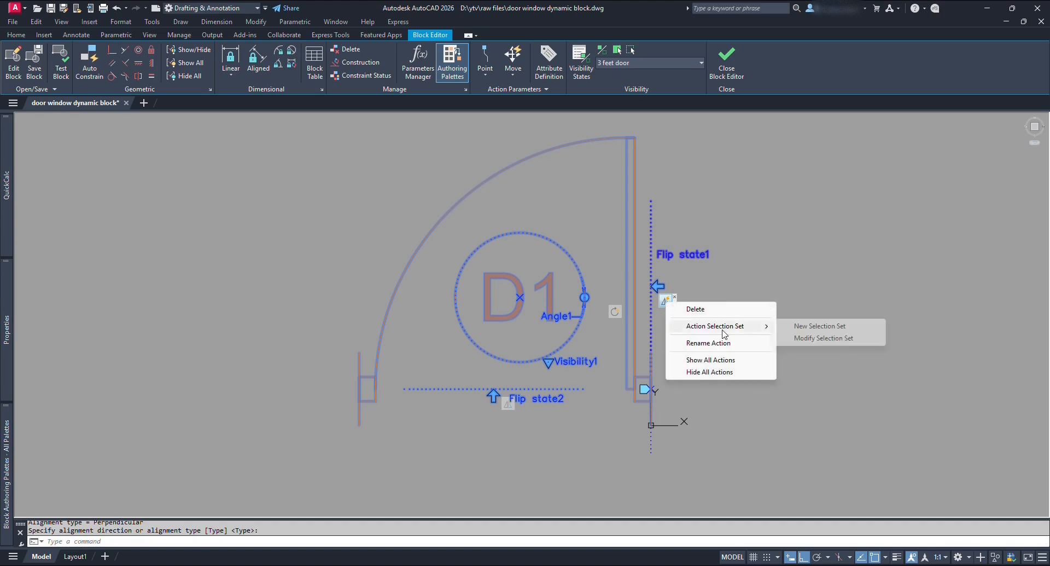
click(845, 326)
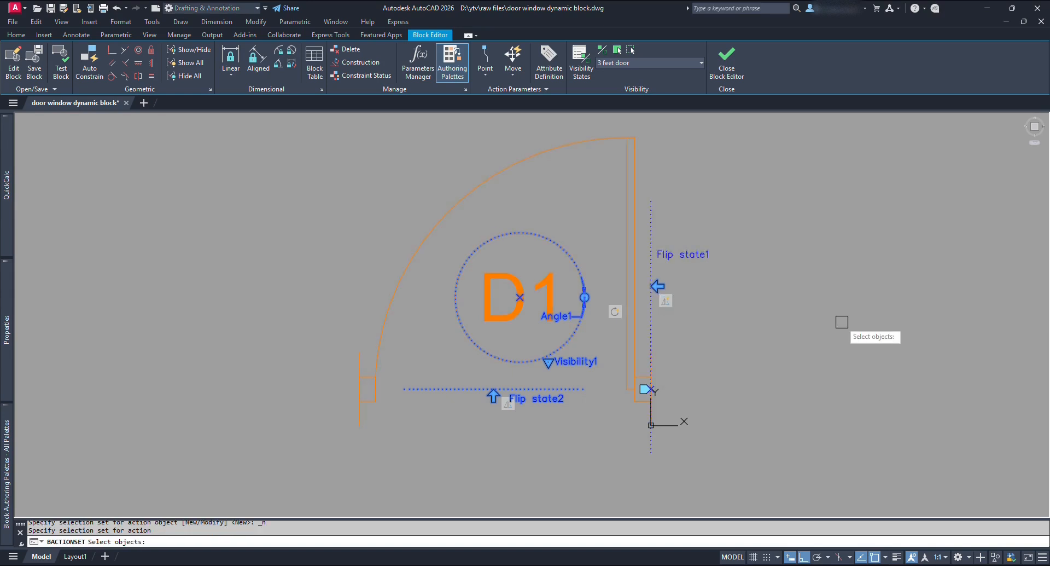
scroll(838, 451, down, 2)
click(838, 450)
click(422, 199)
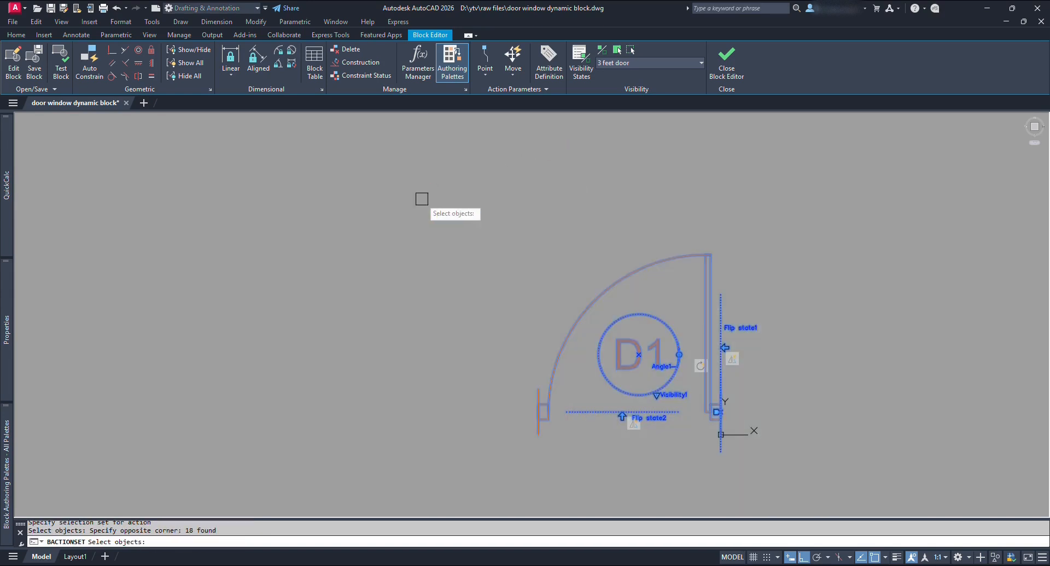
key(Return)
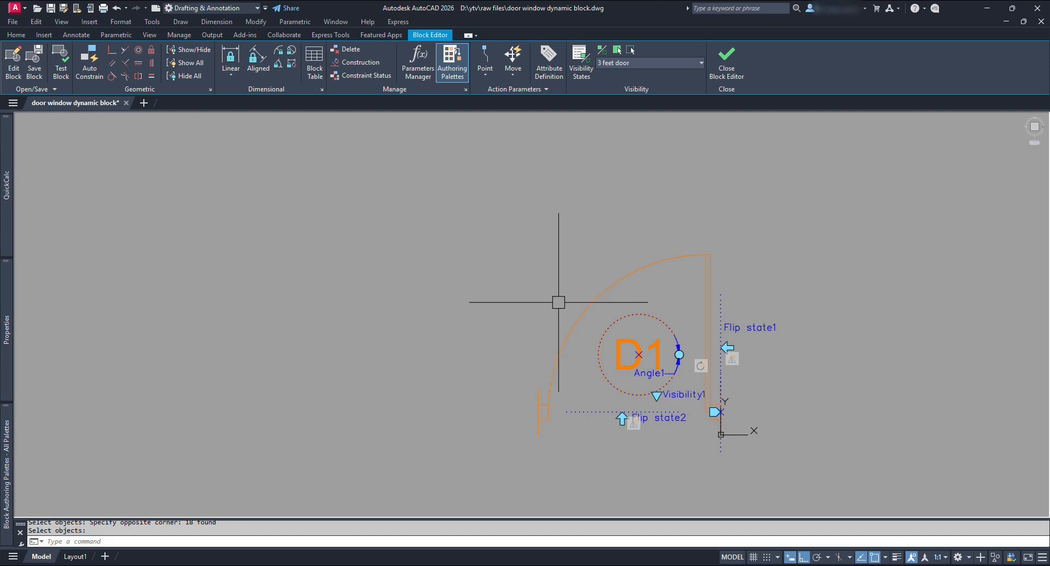
Give the other D1 flip action a new selection set of the same 18 objects.
right_click(634, 428)
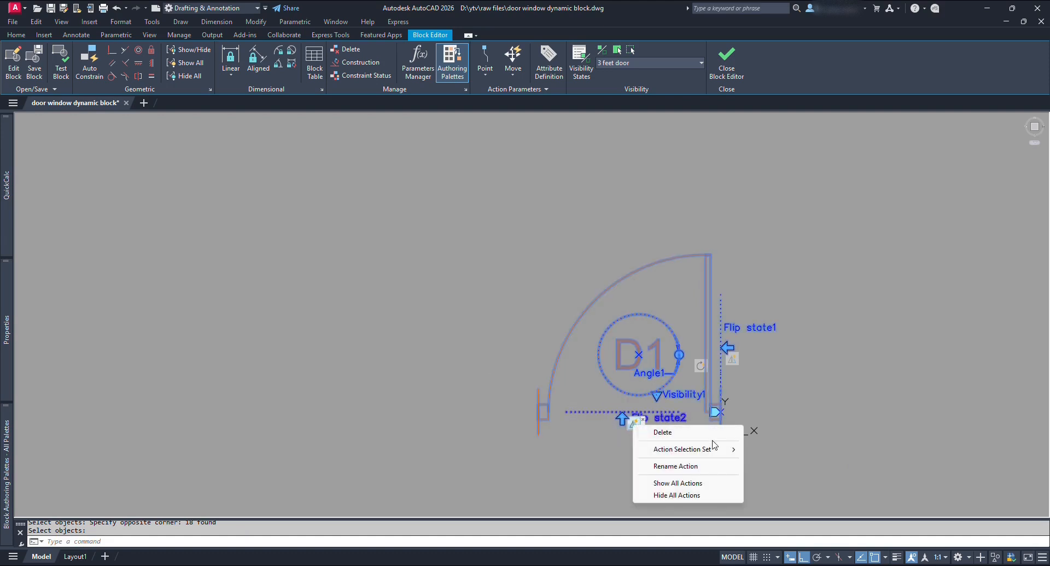
mouse_move(716, 449)
click(813, 449)
scroll(815, 452, down, 2)
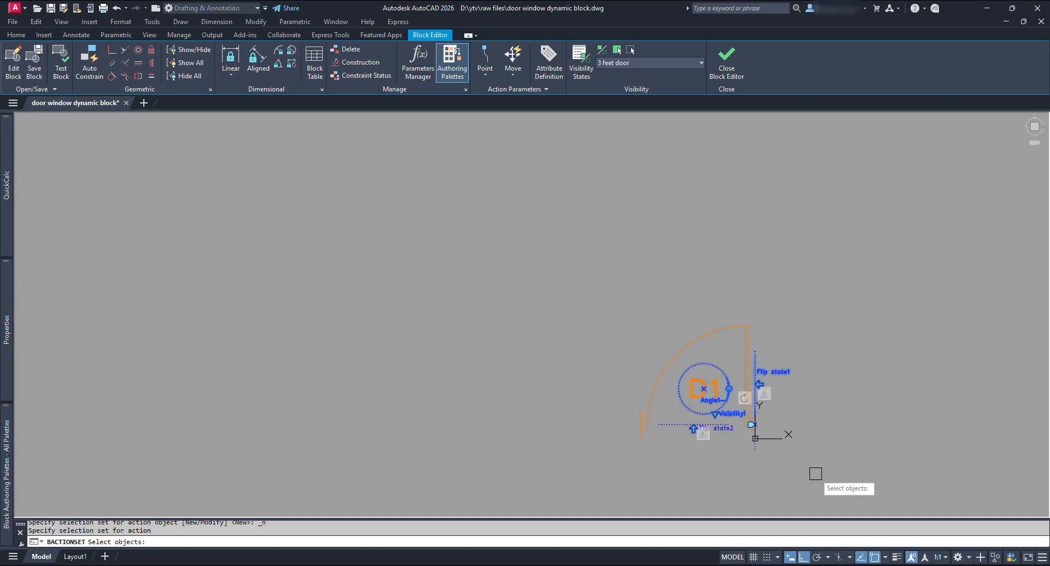
click(815, 469)
click(531, 266)
key(Return)
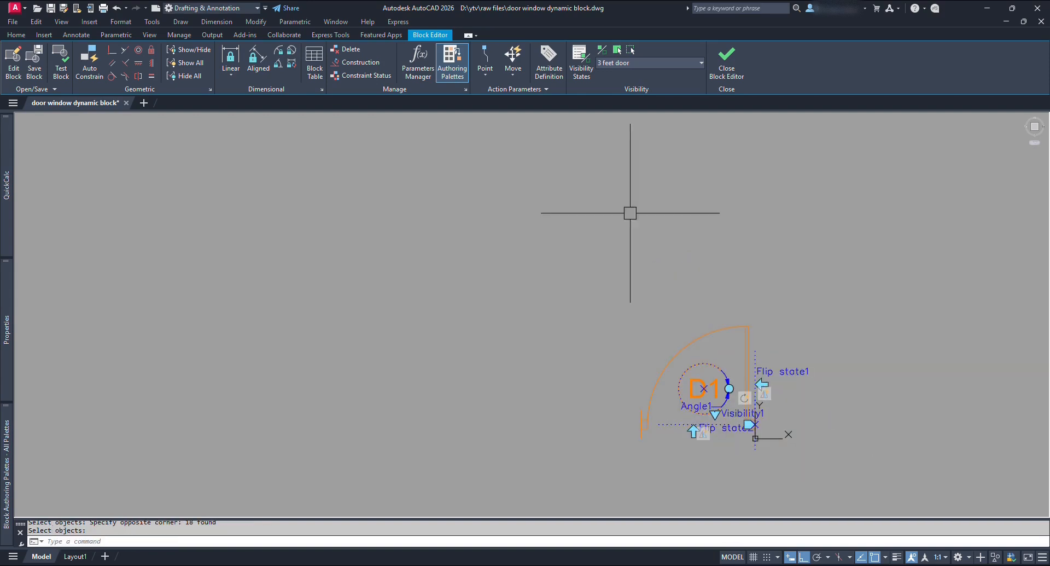
In the 2.5 feet door state, reset Flip state3's action to the 18 door objects.
click(680, 61)
click(631, 87)
scroll(766, 402, up, 4)
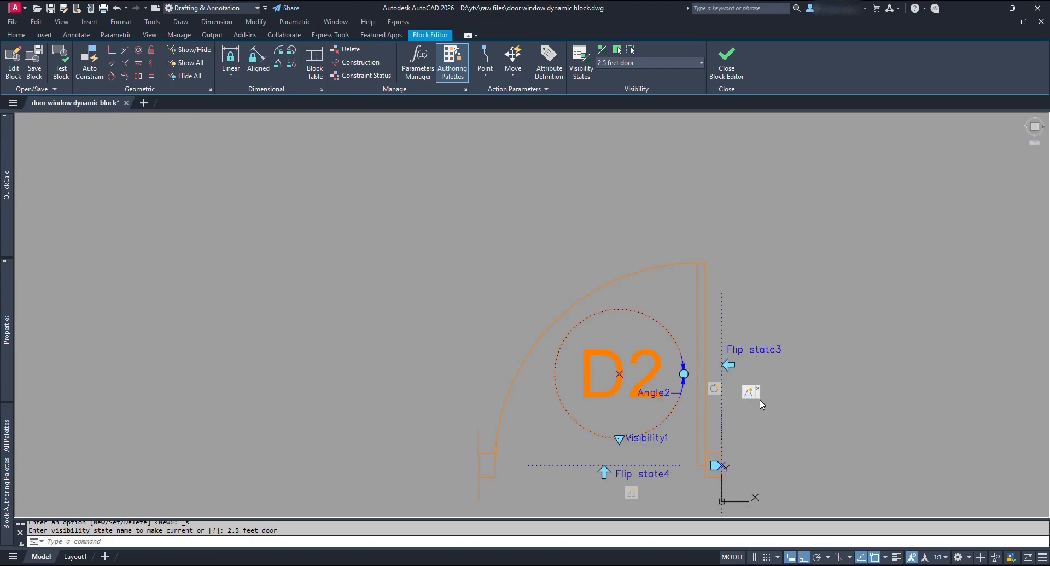
right_click(750, 405)
mouse_move(837, 414)
click(897, 413)
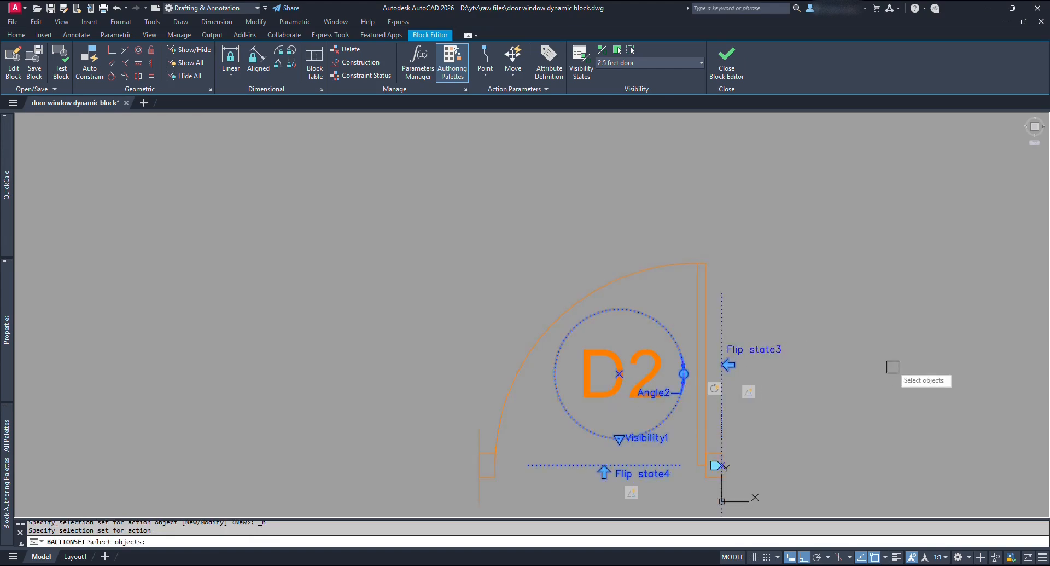
scroll(861, 495, down, 2)
click(860, 495)
click(514, 267)
key(Return)
Reset Flip state4's action selection set to the 2.5 feet door objects.
middle_drag(723, 480, 666, 343)
right_click(665, 343)
right_click(662, 339)
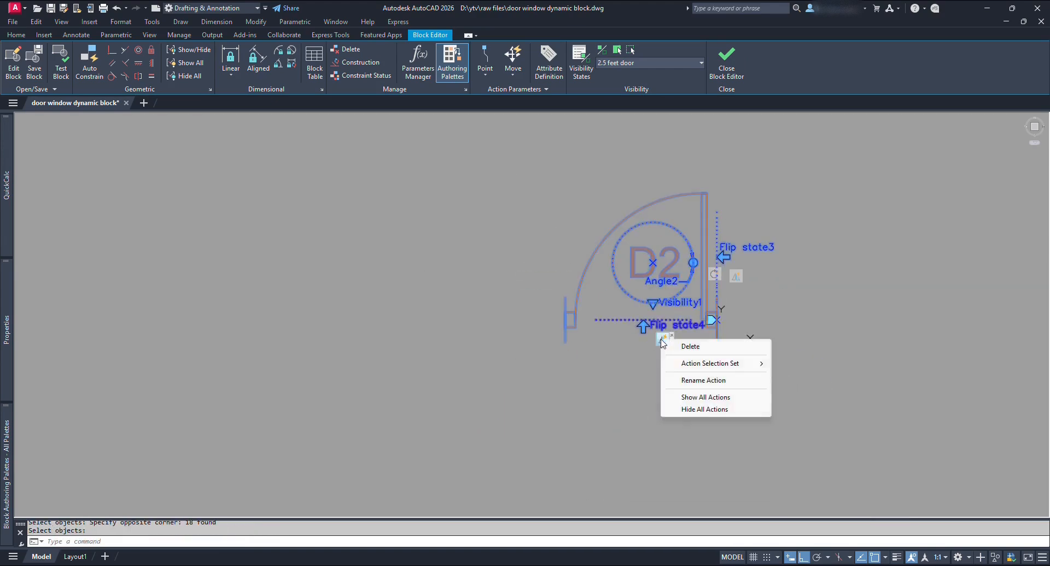
mouse_move(696, 367)
click(845, 363)
click(879, 424)
click(485, 153)
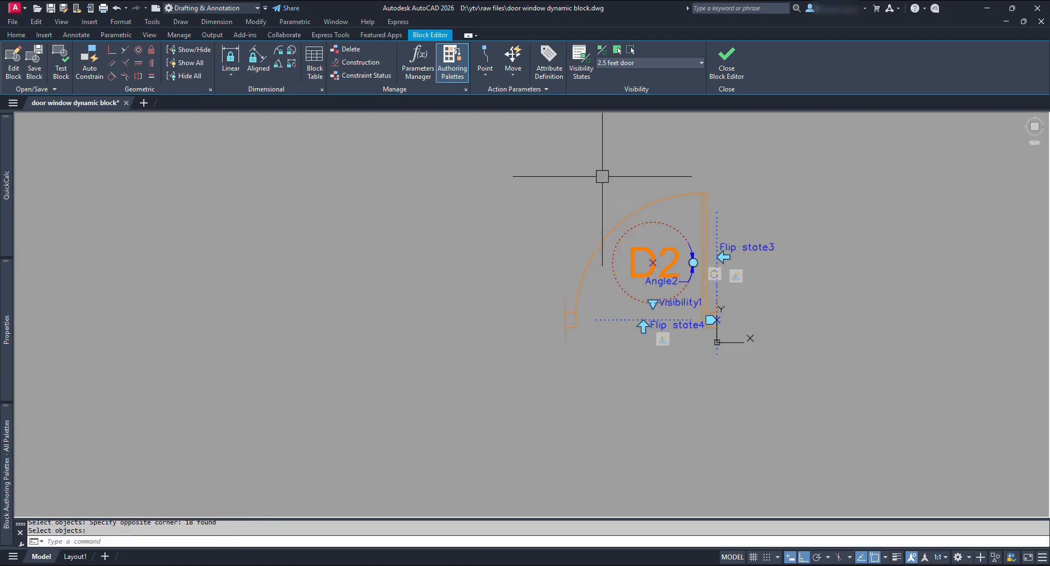
Display the 2 feet door visibility state.
click(674, 62)
click(648, 99)
scroll(715, 300, up, 2)
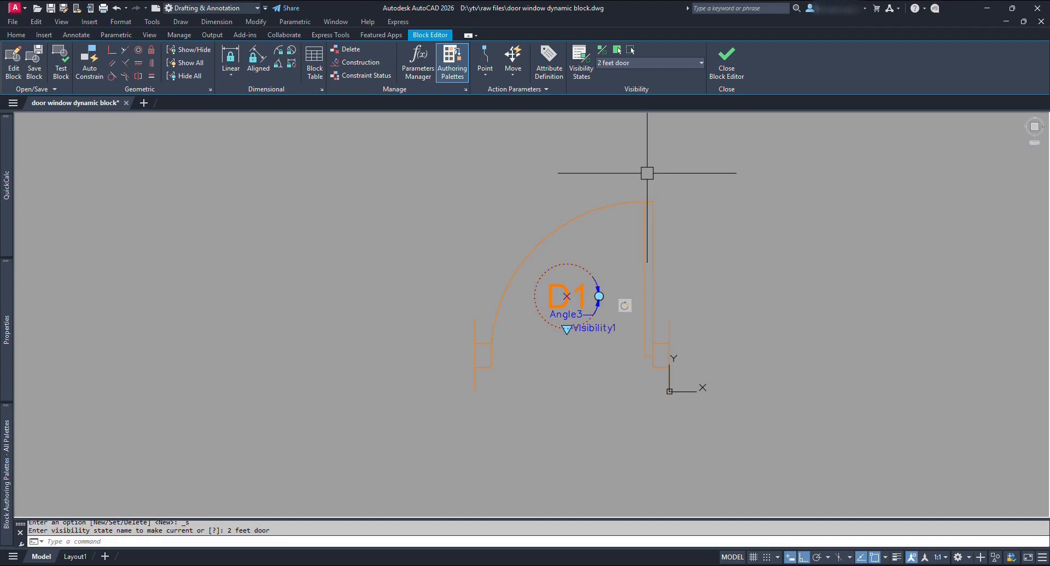
Add a horizontal flip parameter, Flip state6, across the 2 feet door opening.
mouse_move(7, 456)
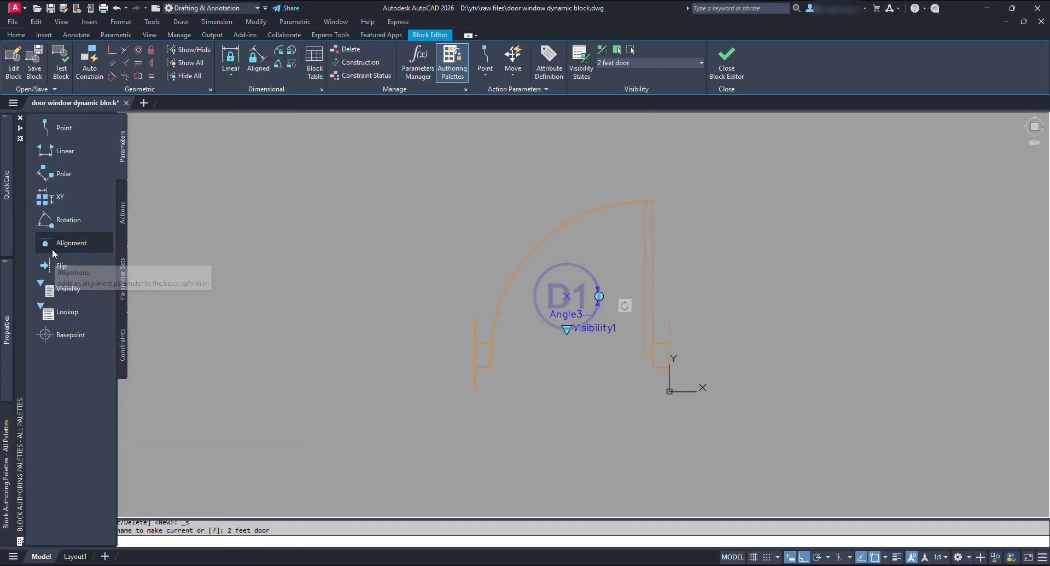
click(62, 266)
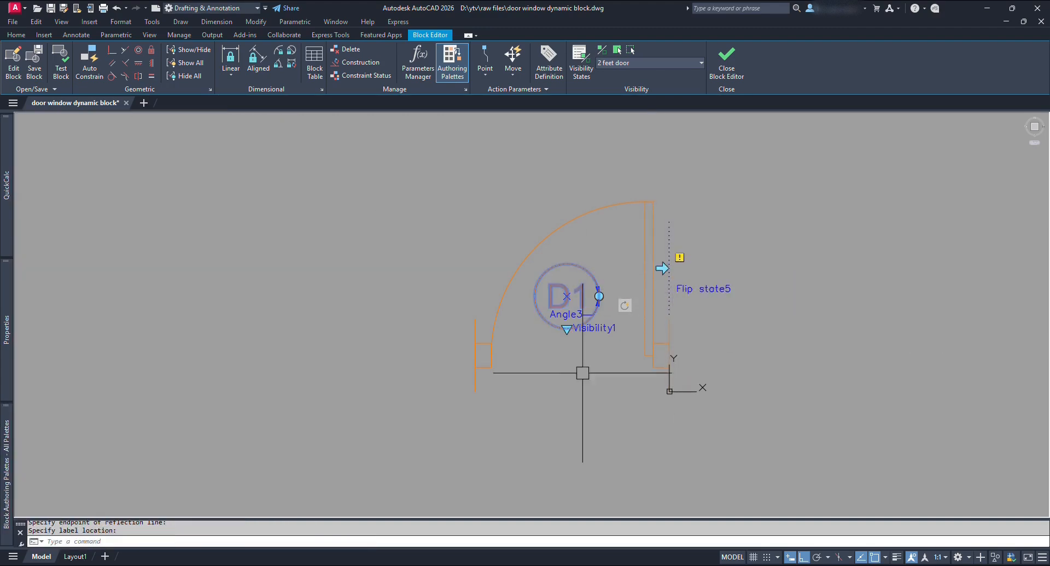
click(495, 355)
click(614, 356)
click(569, 361)
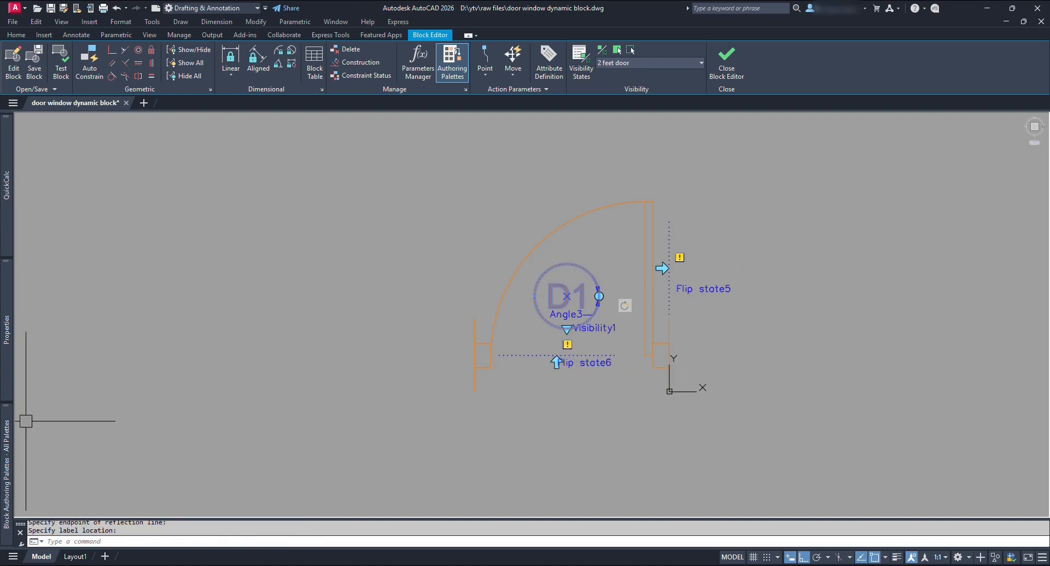
Attach a flip action to Flip state5 acting on the door's 16 objects.
mouse_move(28, 389)
click(123, 214)
click(60, 240)
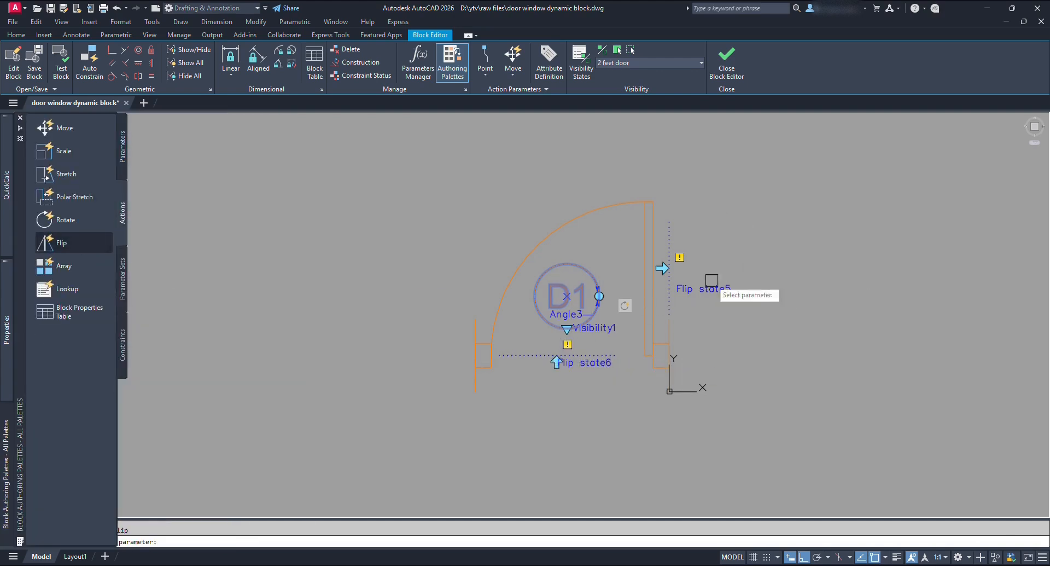
click(703, 286)
click(468, 199)
click(755, 422)
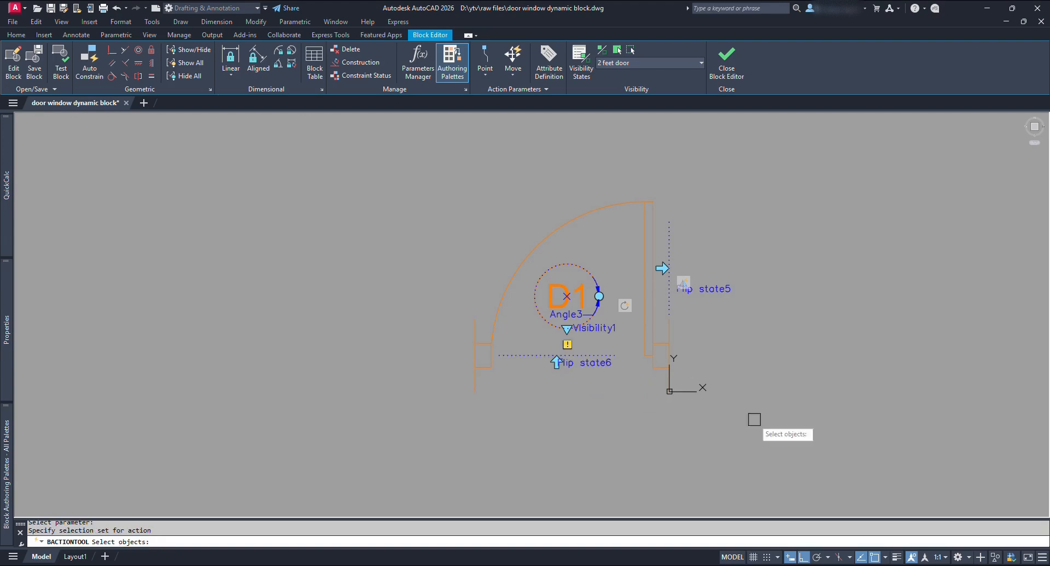
key(Return)
Add an alignment parameter based at the door's right jamb.
mouse_move(6, 438)
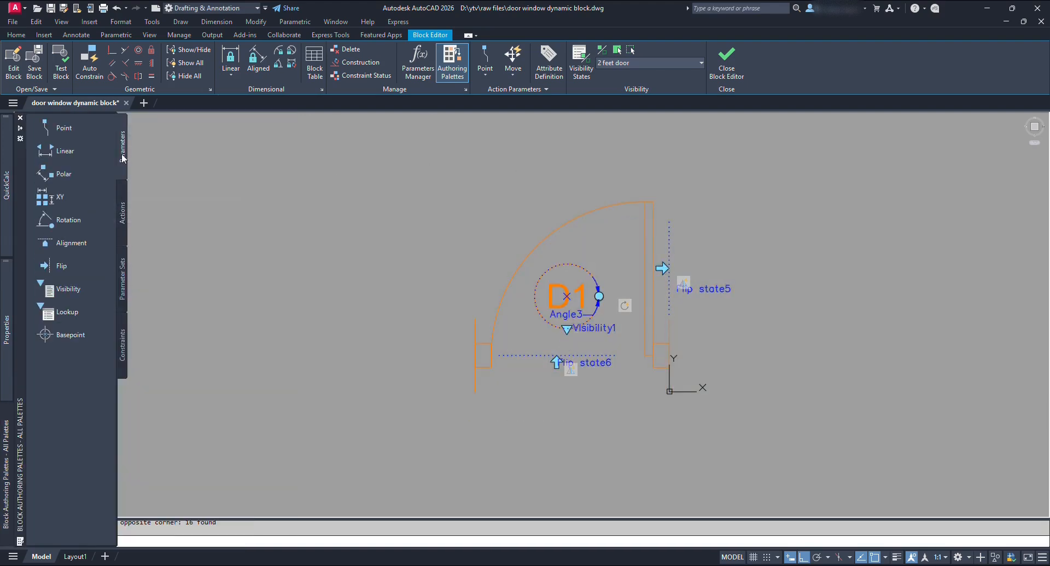
click(69, 244)
click(669, 356)
scroll(675, 367, up, 4)
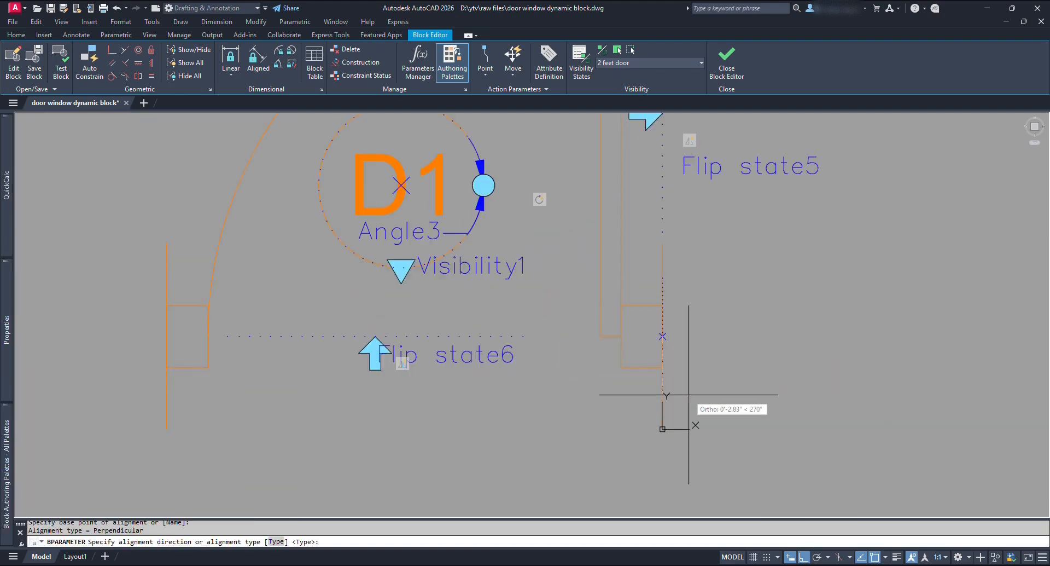
click(689, 393)
scroll(694, 391, down, 4)
middle_drag(703, 371, 674, 385)
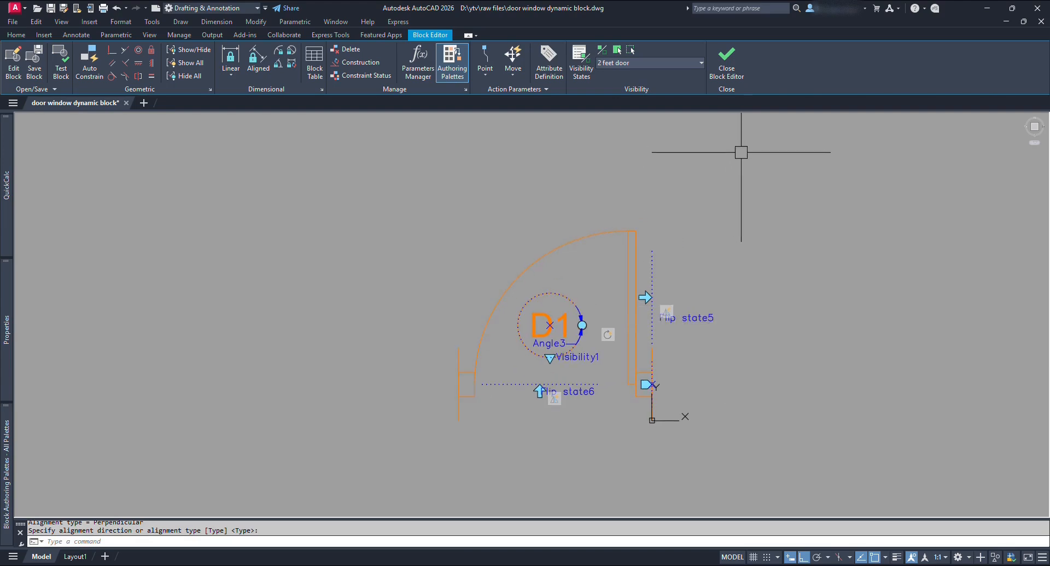
Close the Block Editor, saving the changes to the door block.
click(725, 70)
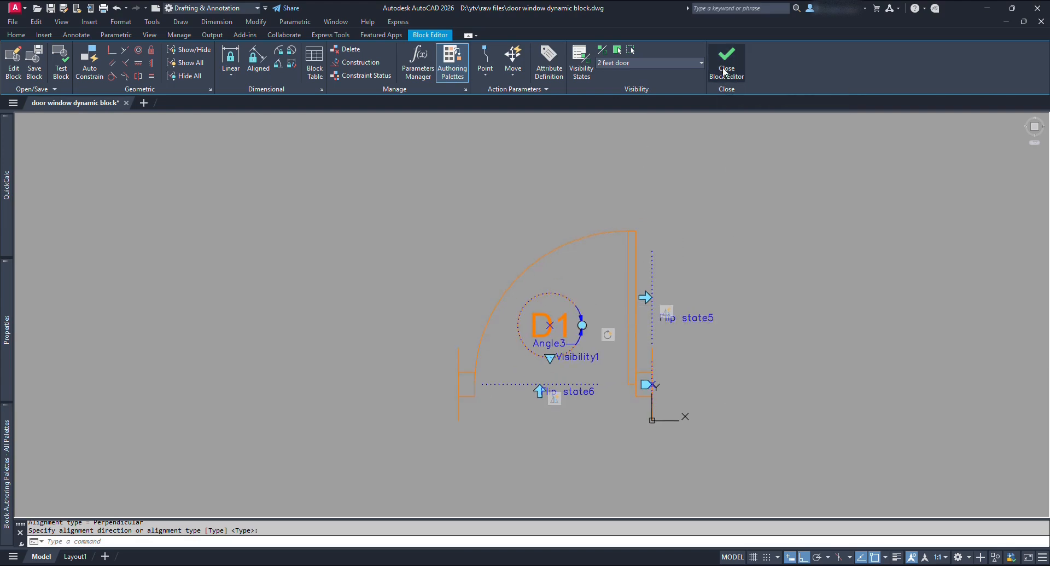
click(507, 277)
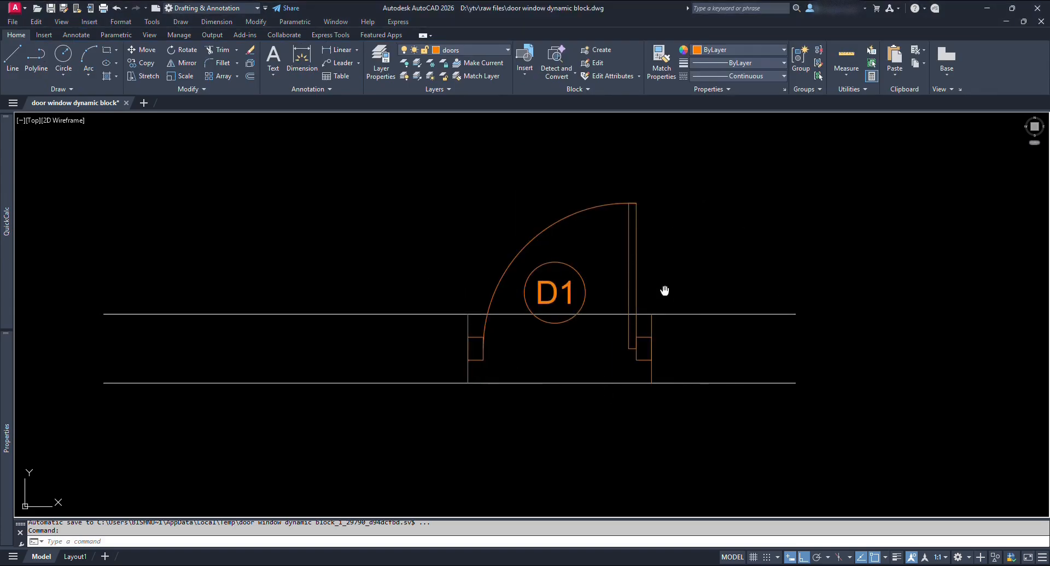
middle_drag(666, 290, 579, 273)
Select the D1 door and try moving it, cancelling both attempts.
click(546, 239)
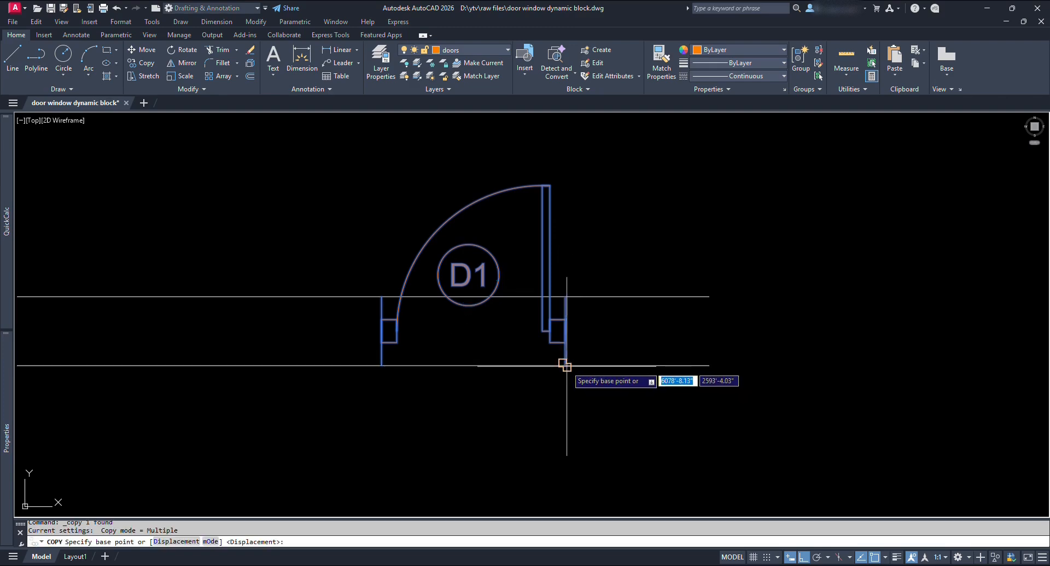
click(567, 366)
scroll(670, 341, down, 2)
middle_drag(675, 343, 695, 341)
key(Escape)
click(626, 335)
click(626, 355)
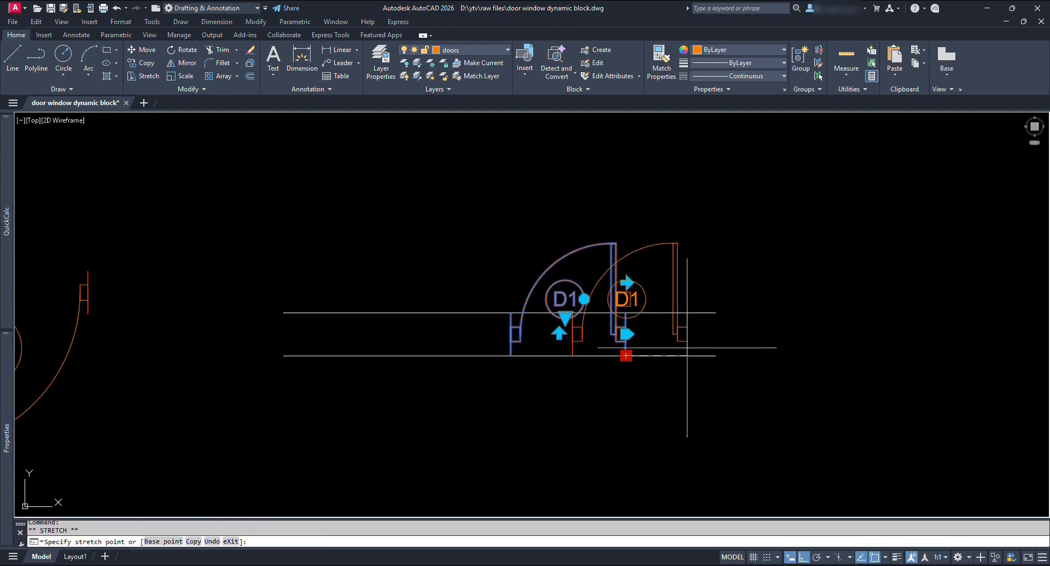
scroll(727, 347, down, 3)
scroll(303, 403, up, 4)
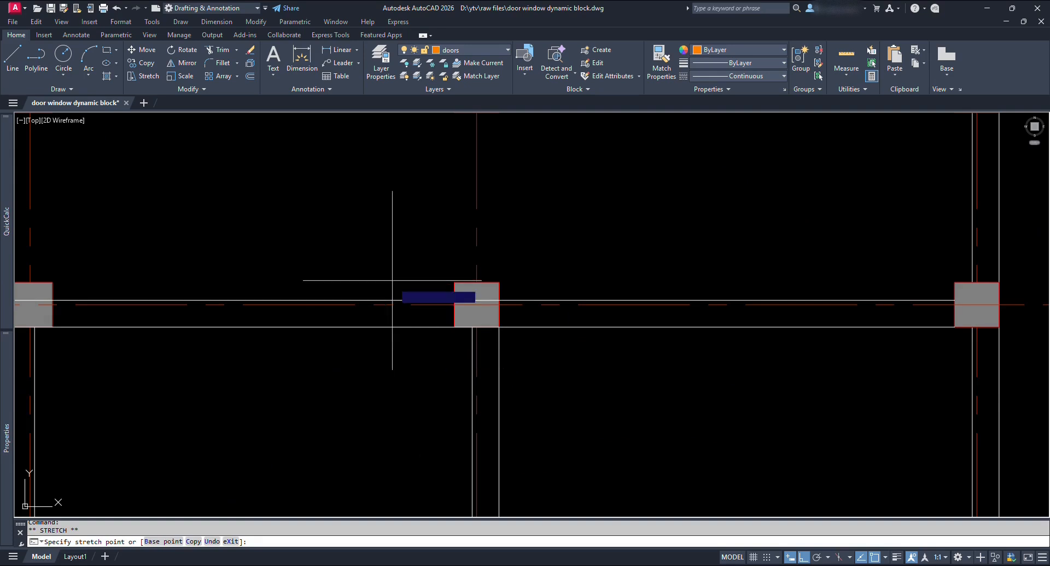
key(Escape)
Move the D1 door by its insertion point to the column's wall corner, ortho off.
click(353, 239)
scroll(354, 243, up, 4)
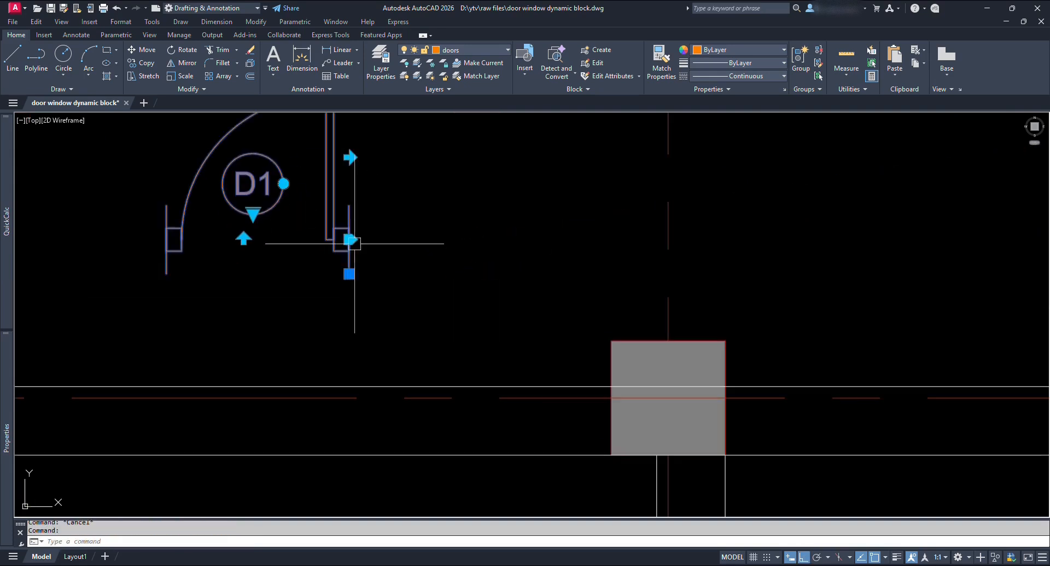
click(349, 239)
scroll(349, 239, down, 2)
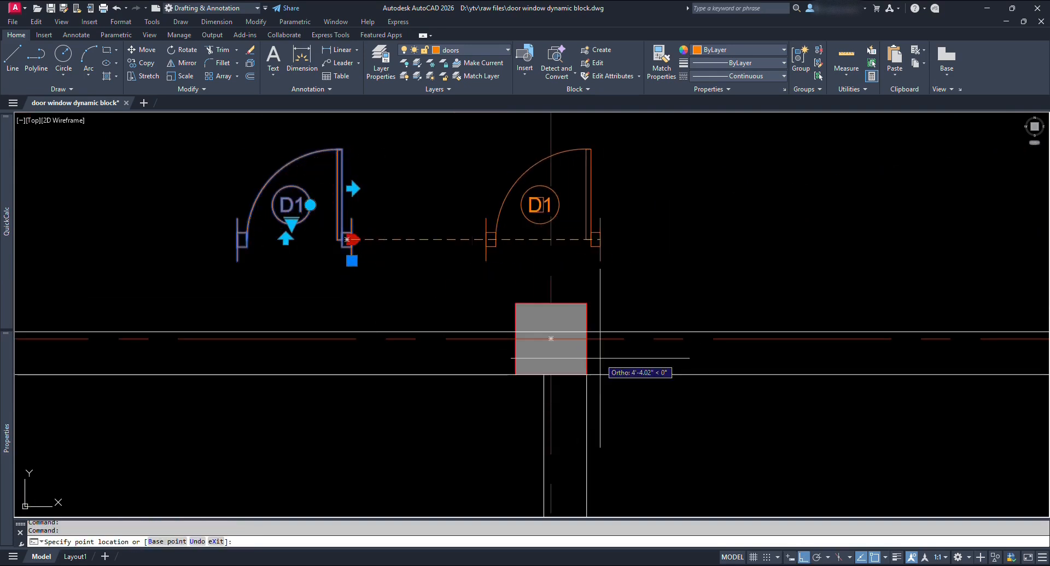
key(F8)
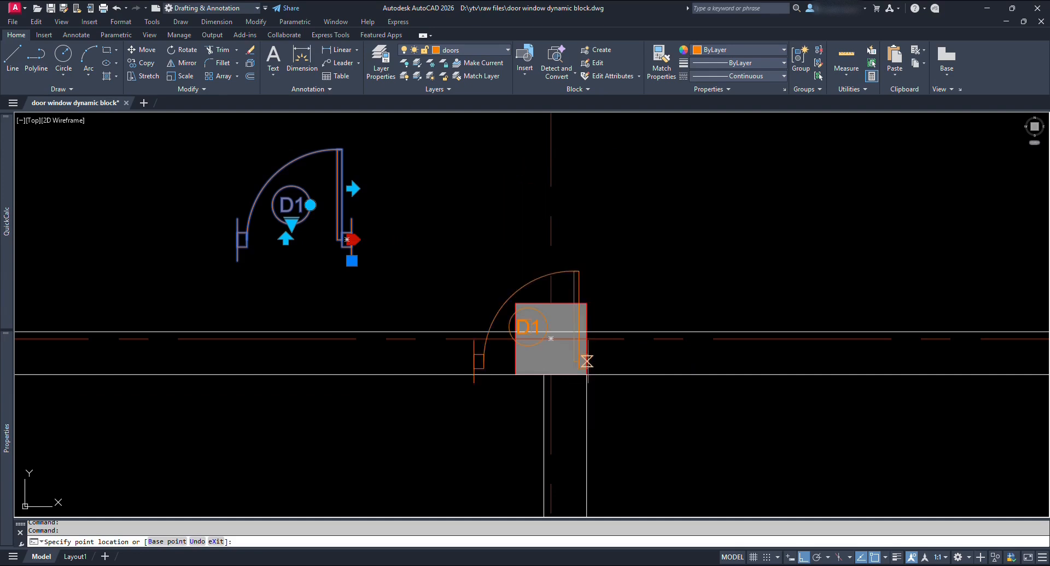
click(587, 332)
Use the flip grip to toggle the door's swing between upward and downward.
scroll(599, 331, up, 2)
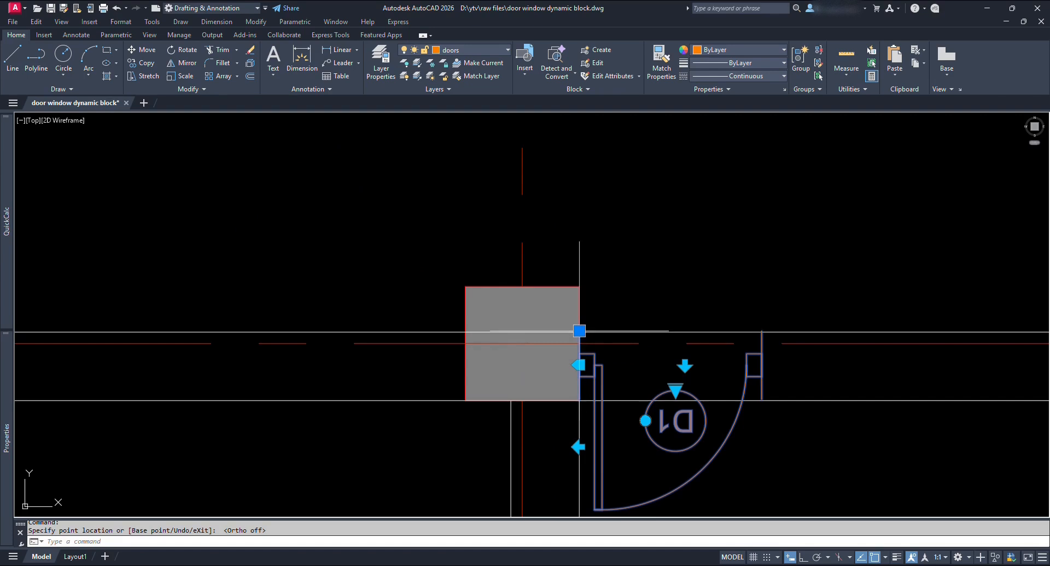
click(579, 331)
scroll(578, 330, up, 4)
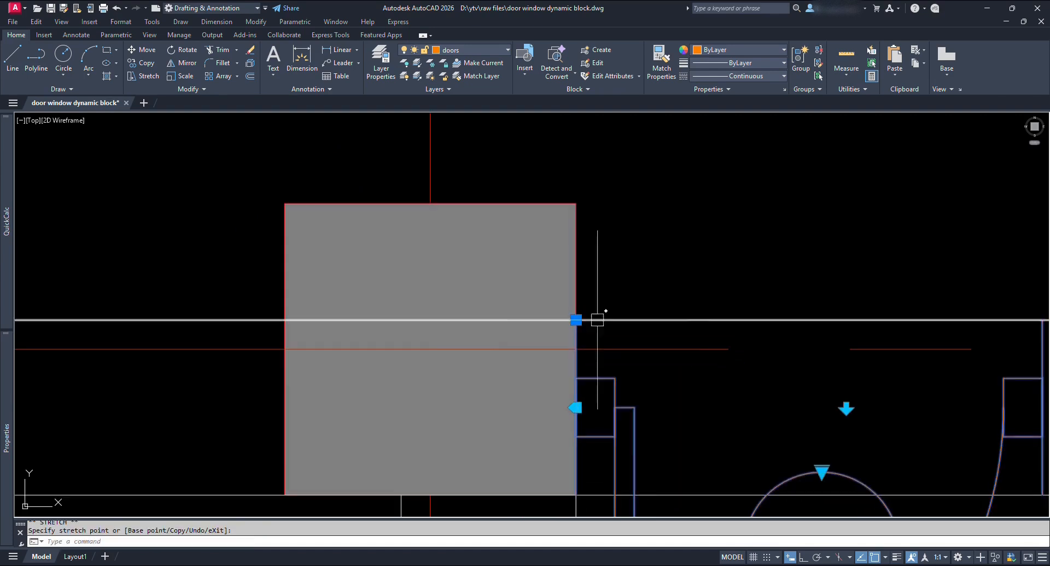
scroll(613, 317, down, 4)
middle_drag(764, 368, 662, 380)
scroll(613, 355, up, 2)
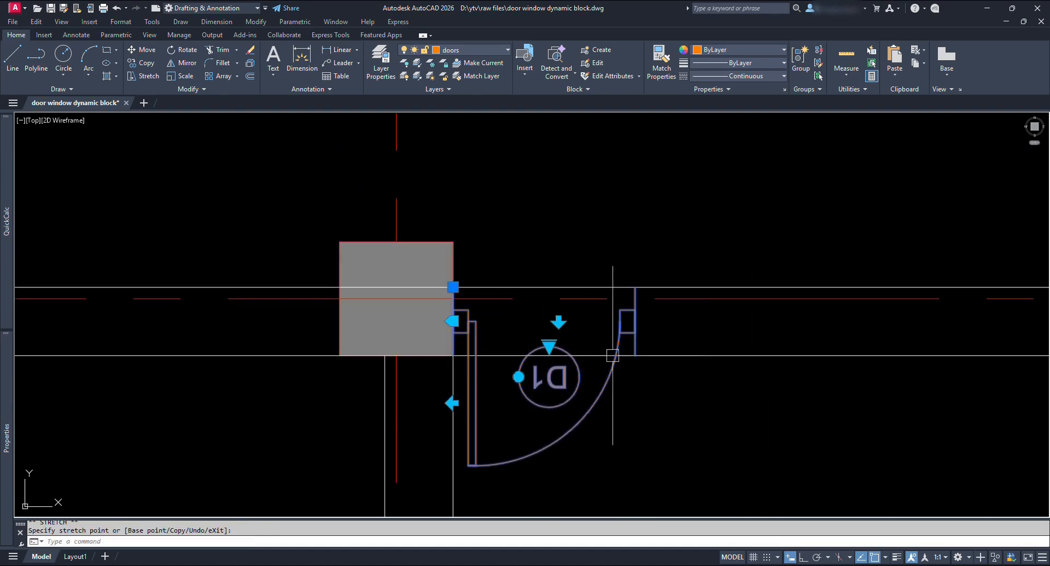
click(558, 321)
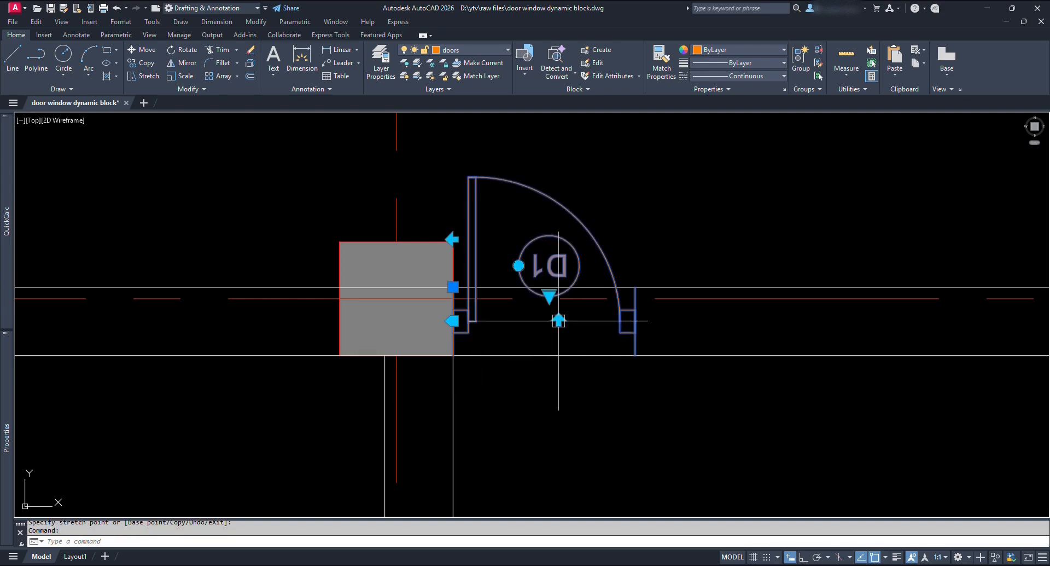
click(558, 321)
click(559, 321)
Rotate the D1 tag upright and flip the door to swing downward.
click(519, 266)
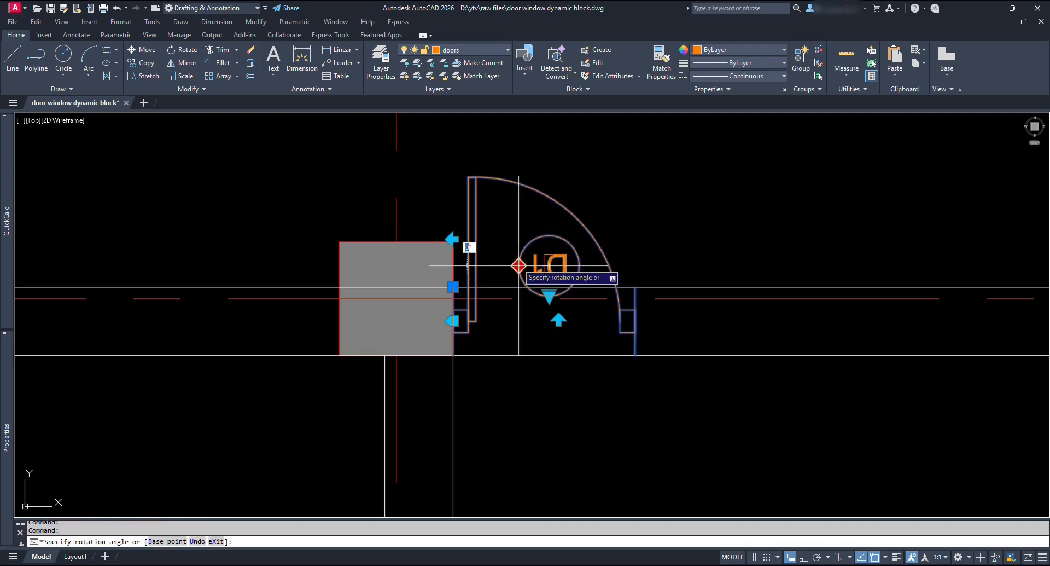
click(785, 245)
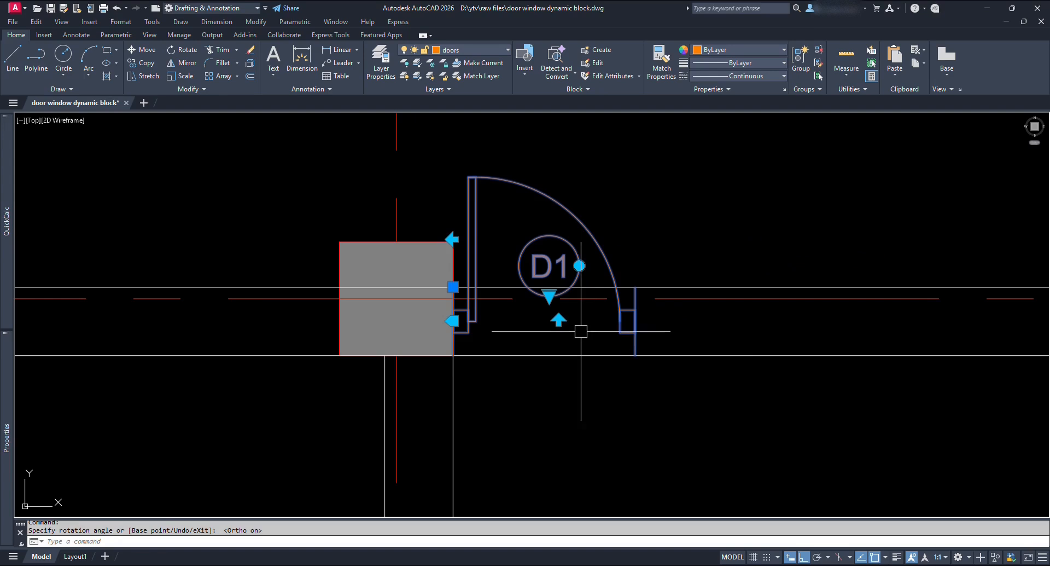
click(609, 355)
scroll(597, 372, down, 4)
key(Escape)
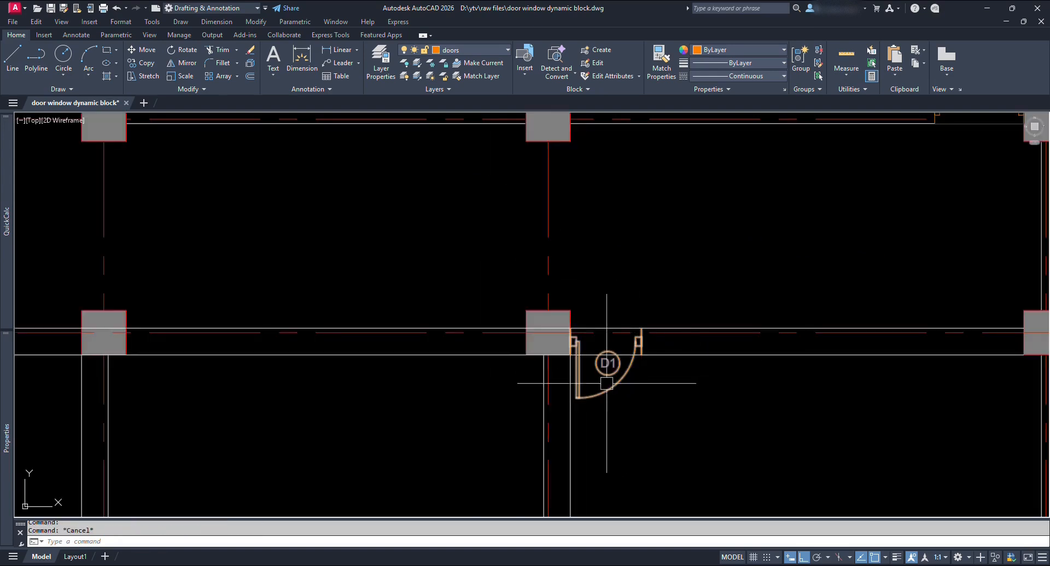
scroll(601, 377, up, 2)
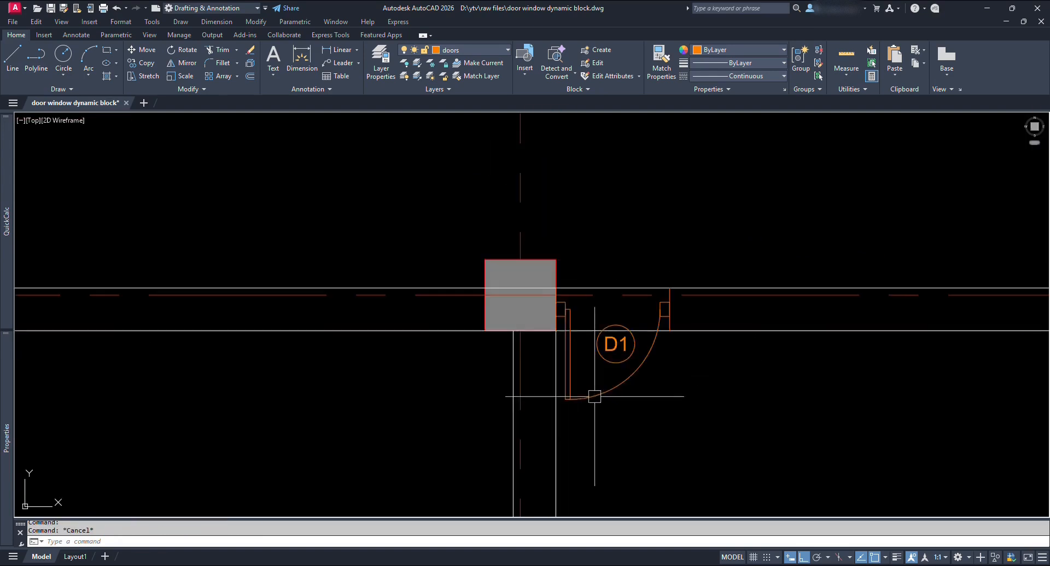
Select the lower wall line to check it, then deselect it.
click(656, 330)
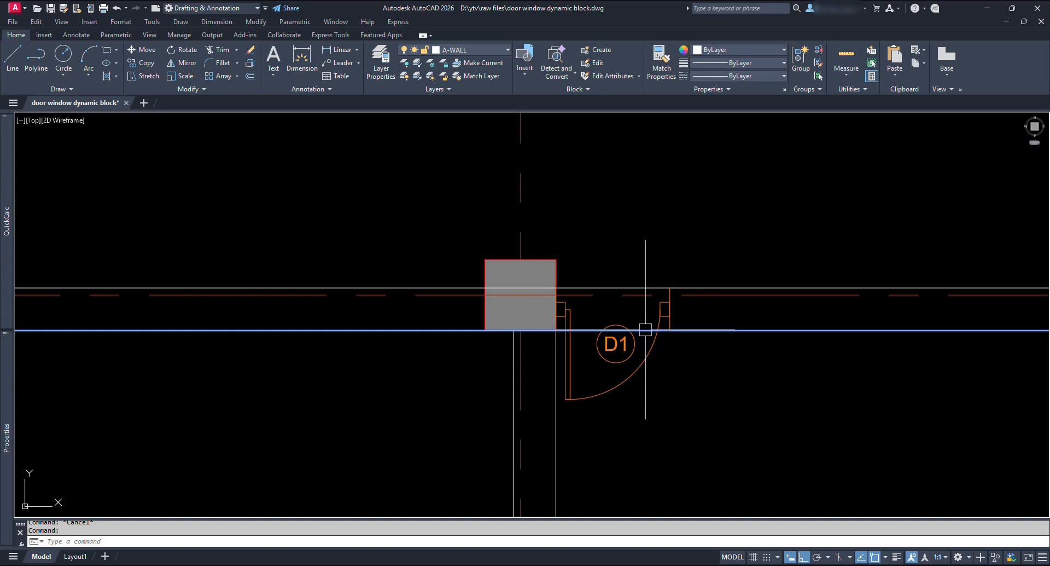
key(Escape)
scroll(676, 364, down, 2)
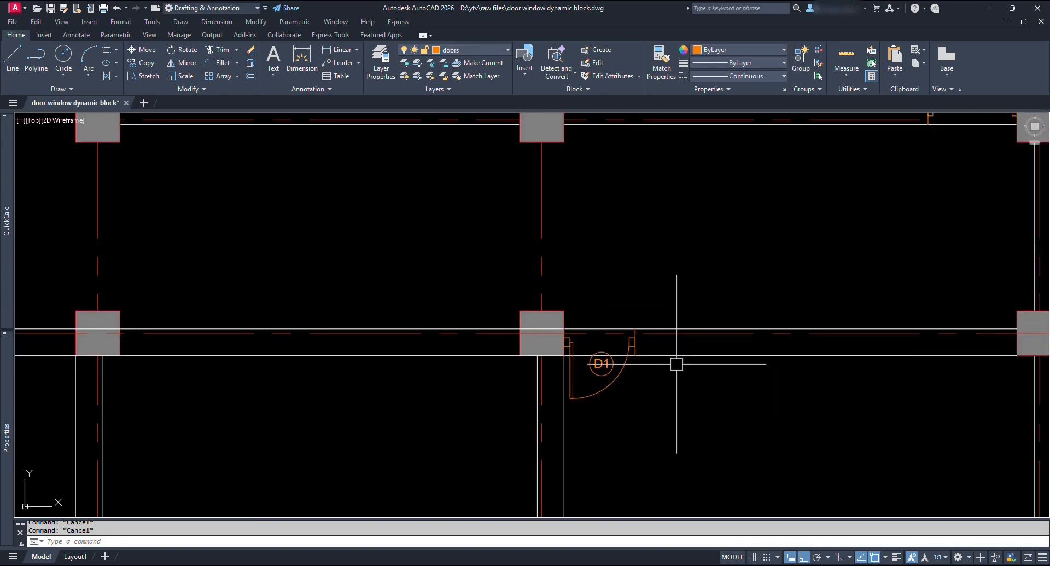
scroll(677, 364, up, 2)
Edit the Single Panel Doors block and draw a rectangular wipeout over the D1 door opening.
double_click(622, 339)
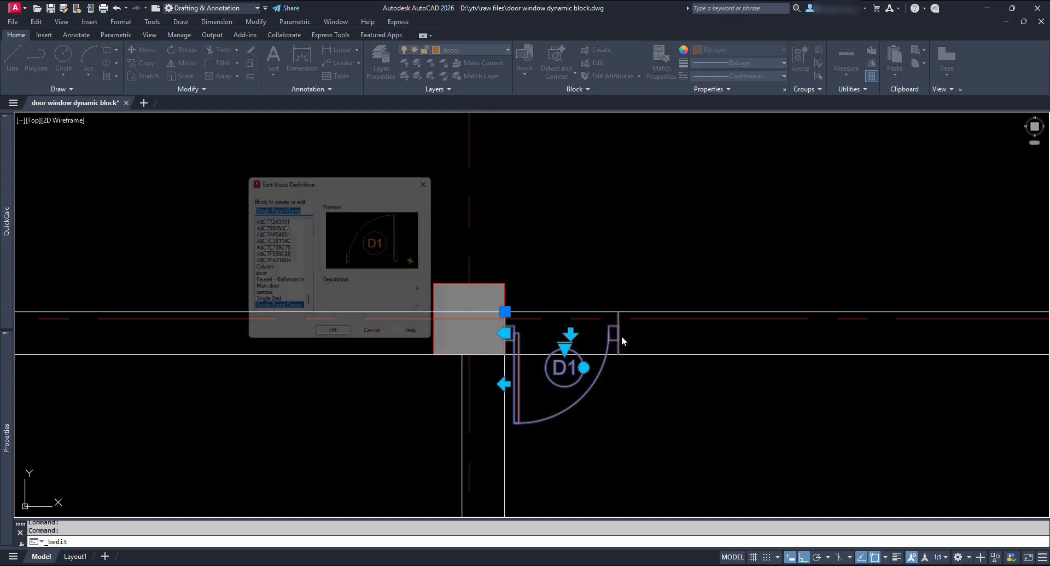
click(337, 342)
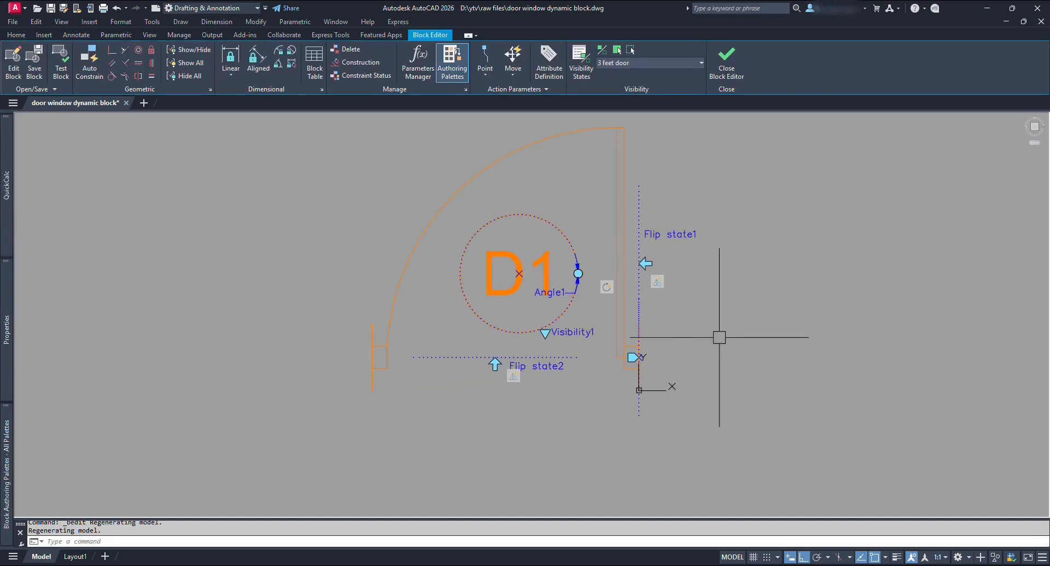
text(wipeout)
key(Return)
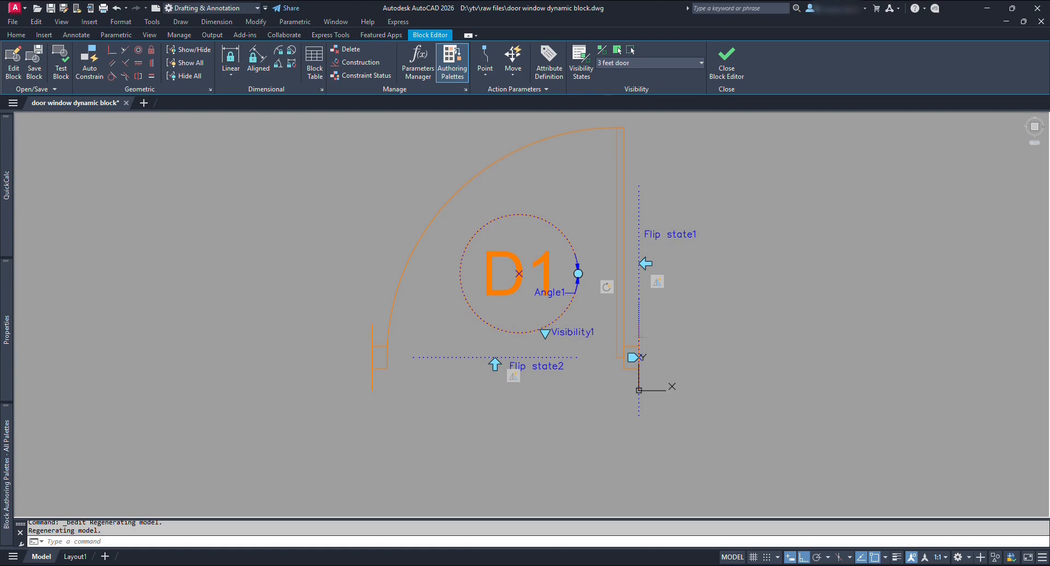
click(373, 323)
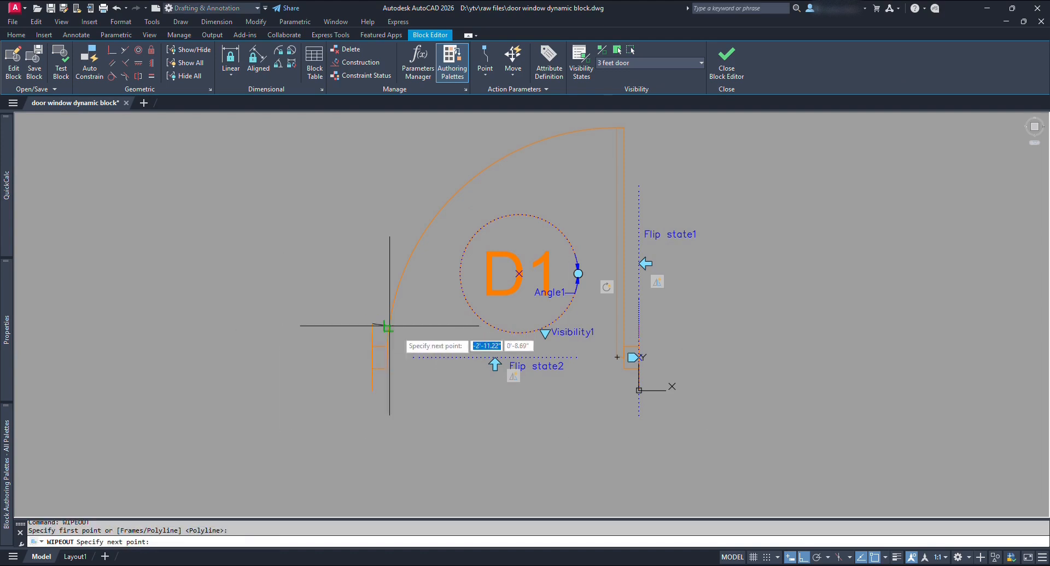
click(639, 323)
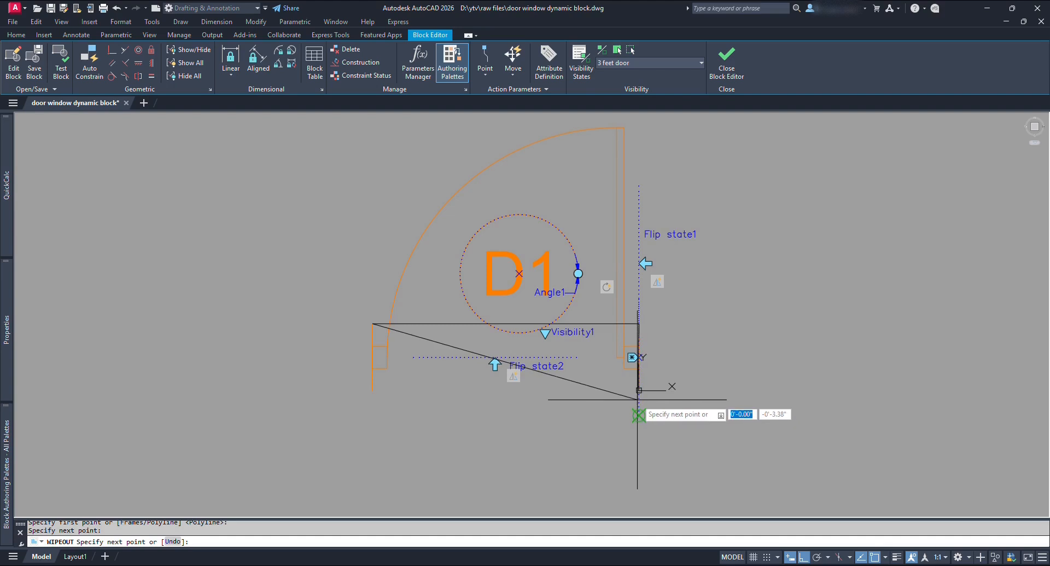
click(639, 390)
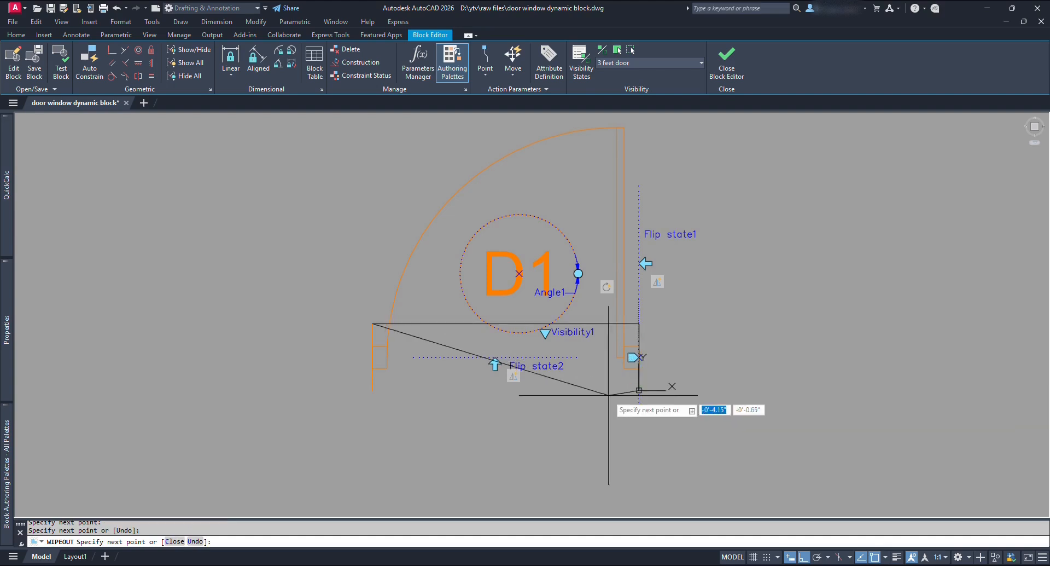
click(373, 390)
key(Return)
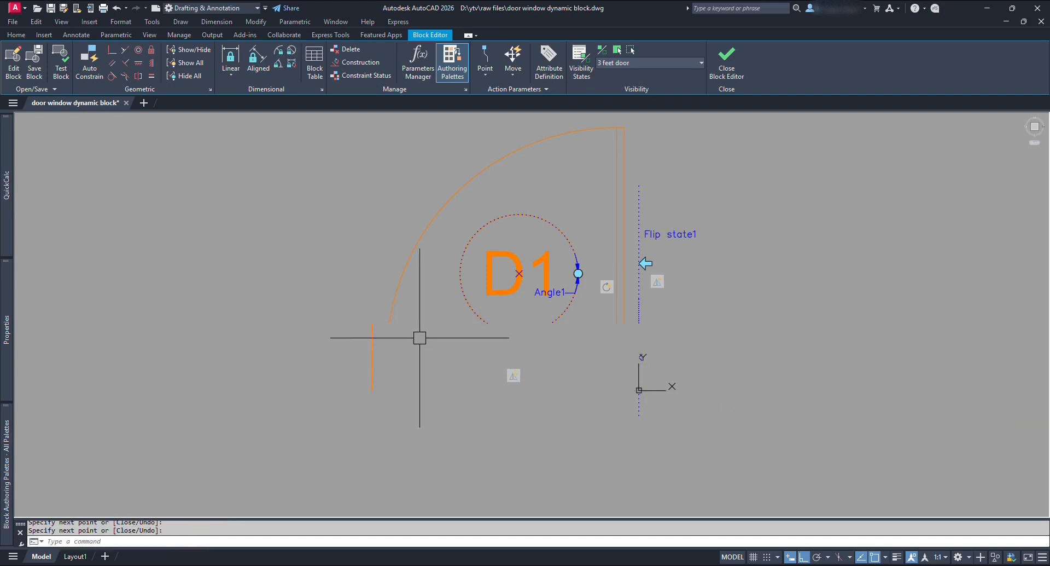
Send the wipeout behind the door linework and open the visibility states list.
click(435, 321)
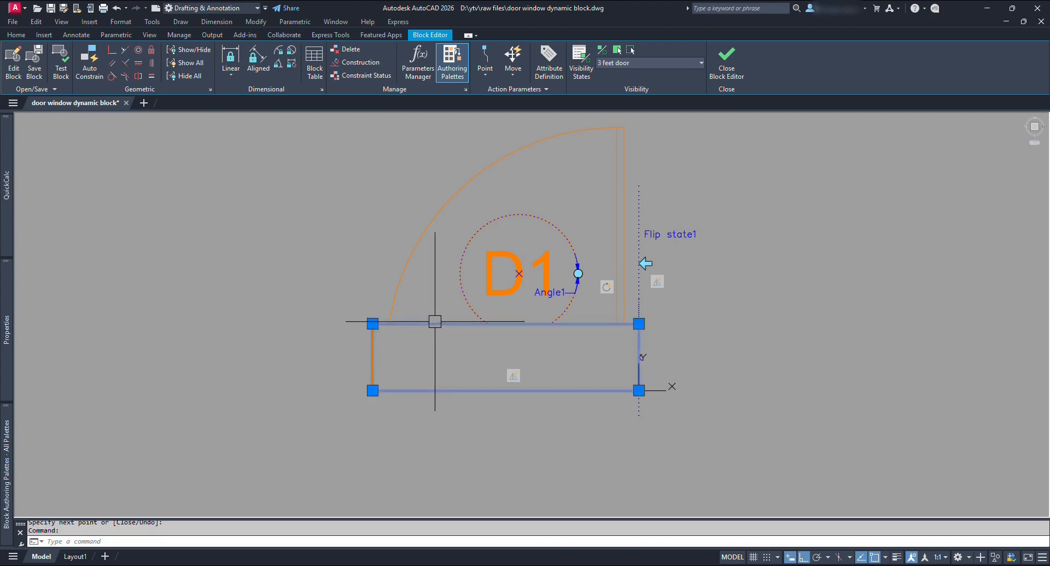
click(152, 22)
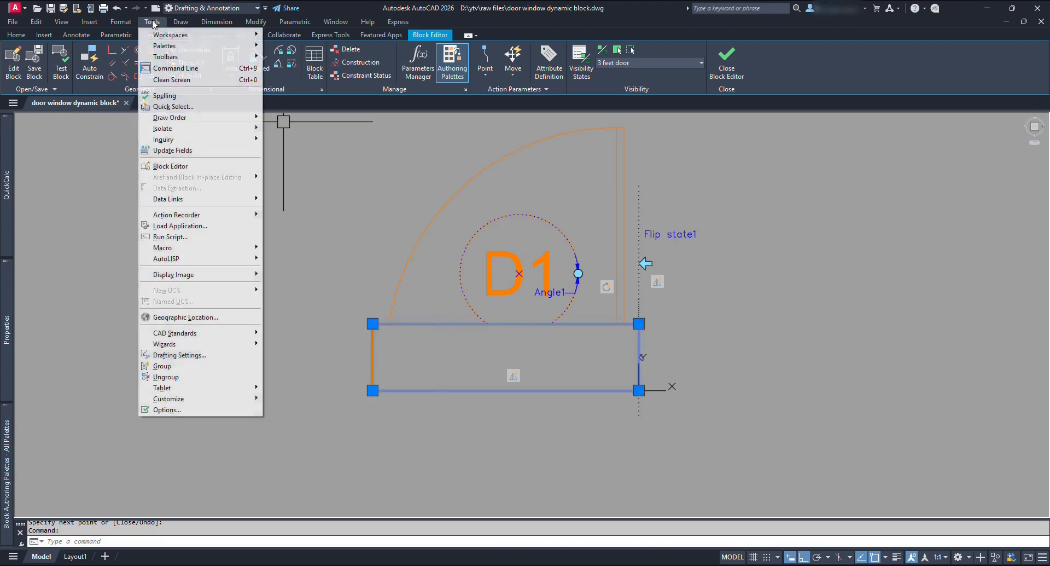
mouse_move(209, 123)
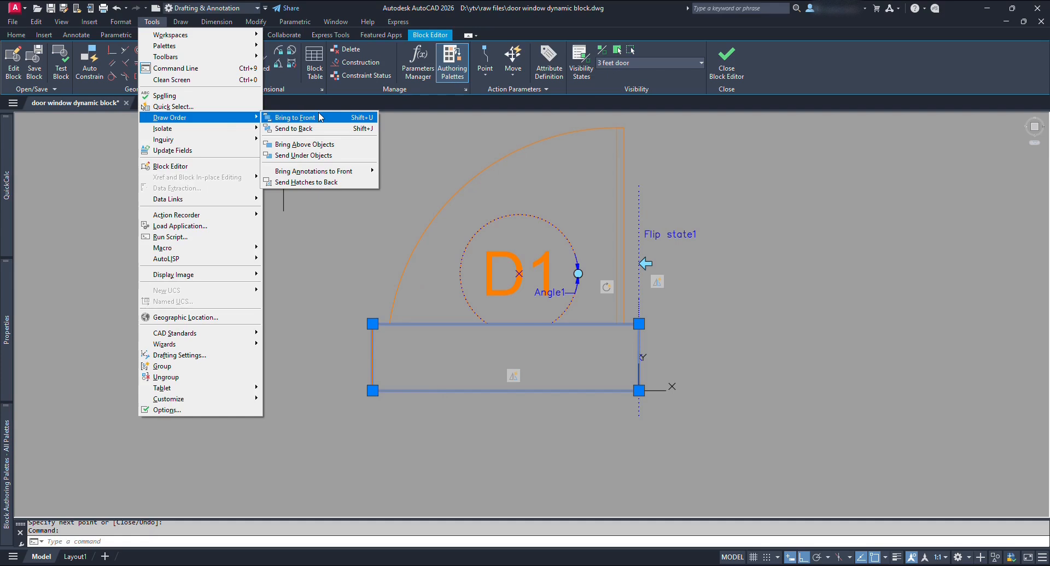
click(324, 130)
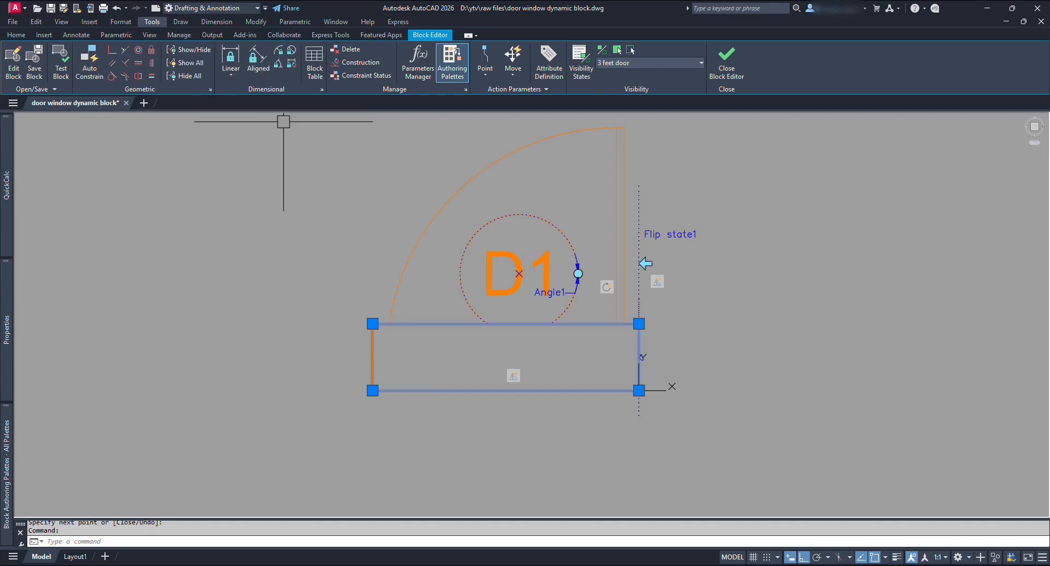
key(Escape)
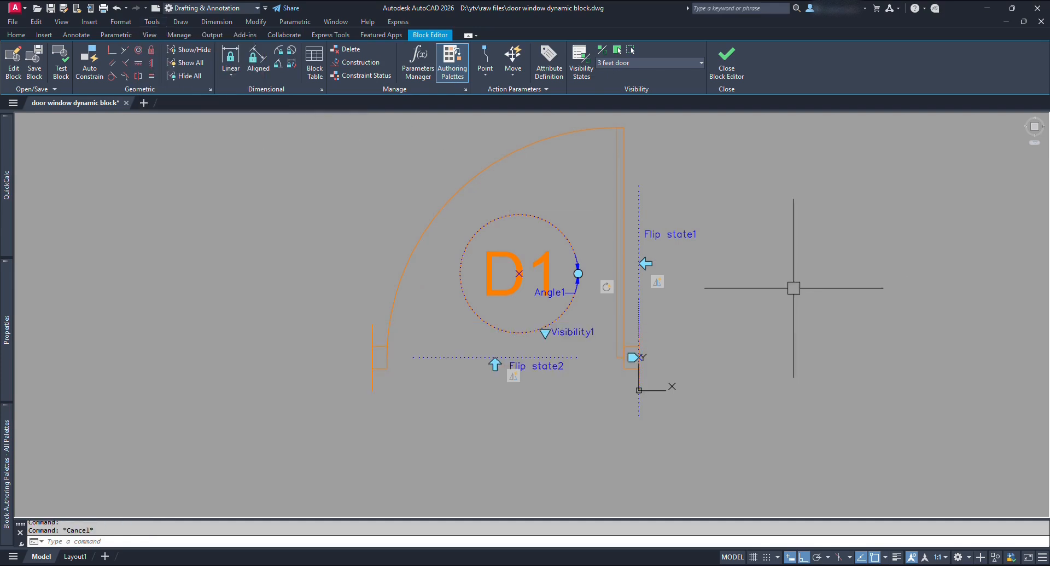
click(671, 60)
In the 2.5 feet door state, draw a rectangular WIPEOUT over the wall opening and adjust its draw order.
click(651, 86)
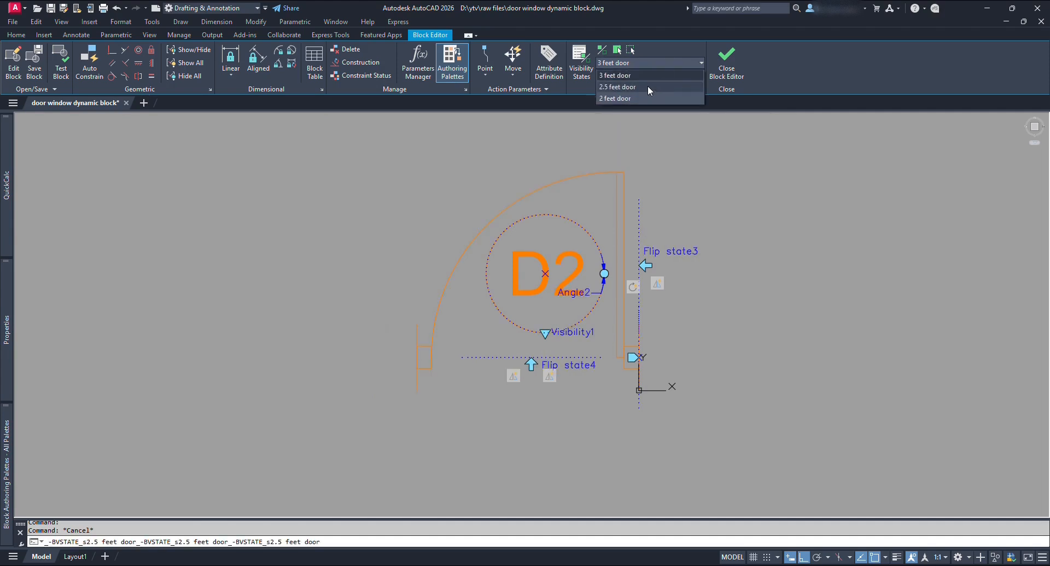
text(WIPEOUT)
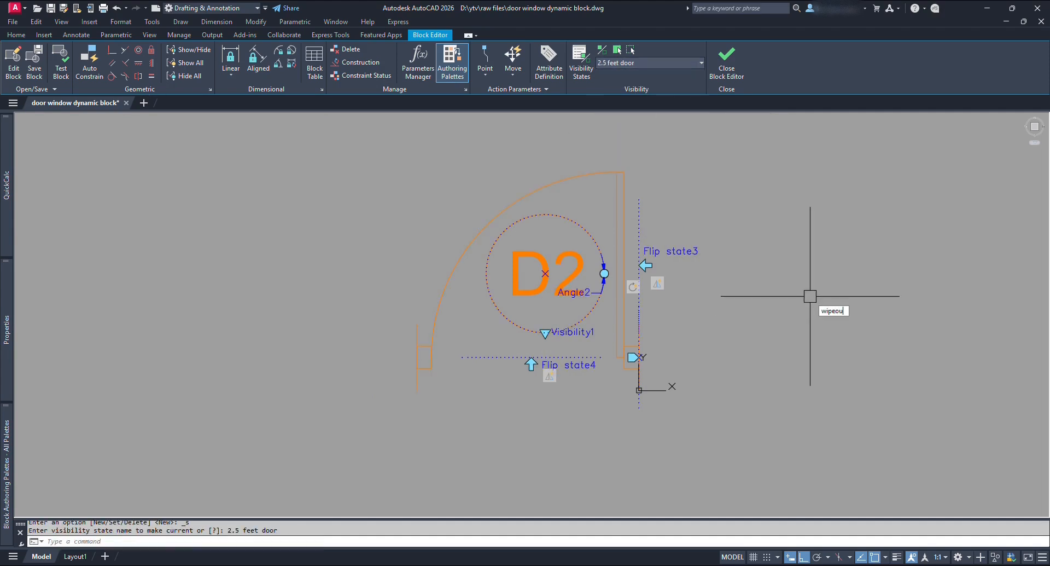
key(Return)
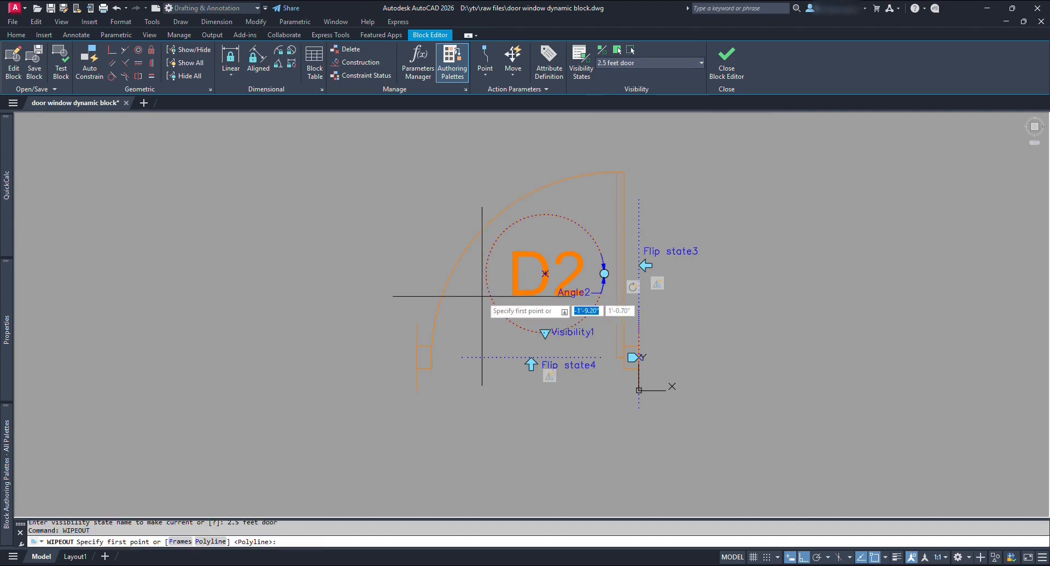
click(417, 324)
click(639, 324)
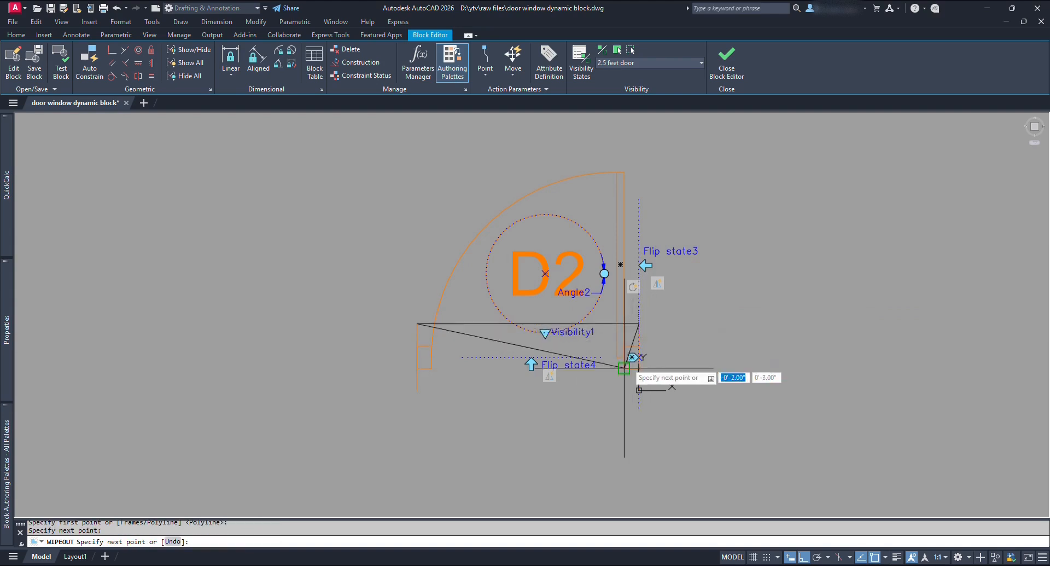
click(639, 389)
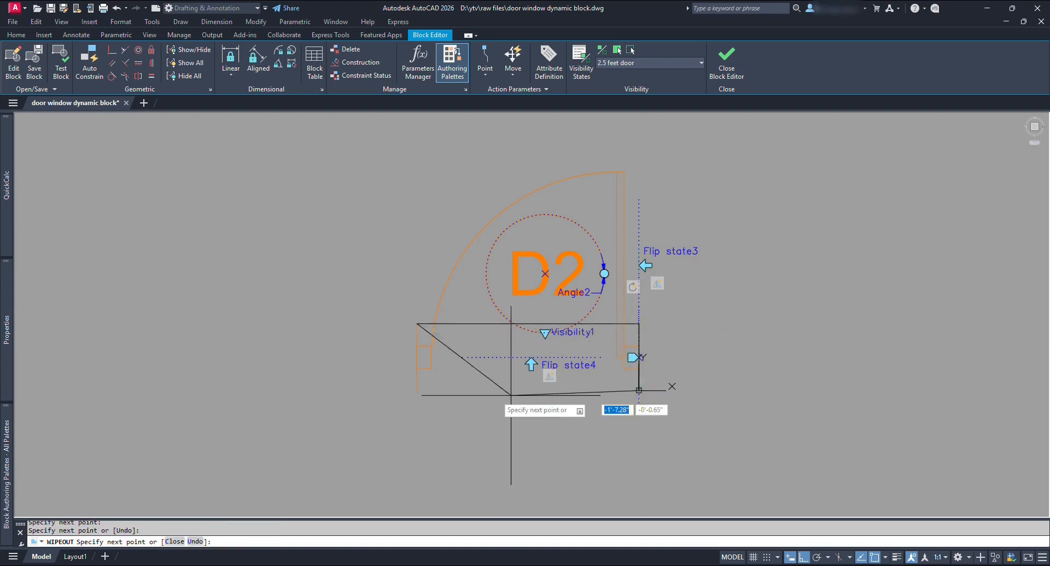
click(423, 390)
key(Return)
click(473, 324)
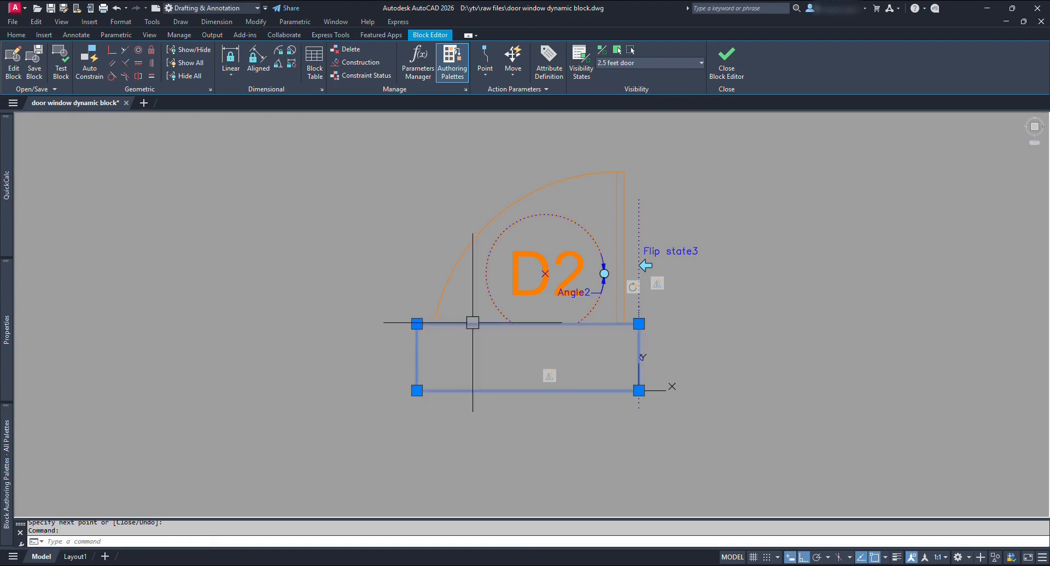
click(152, 22)
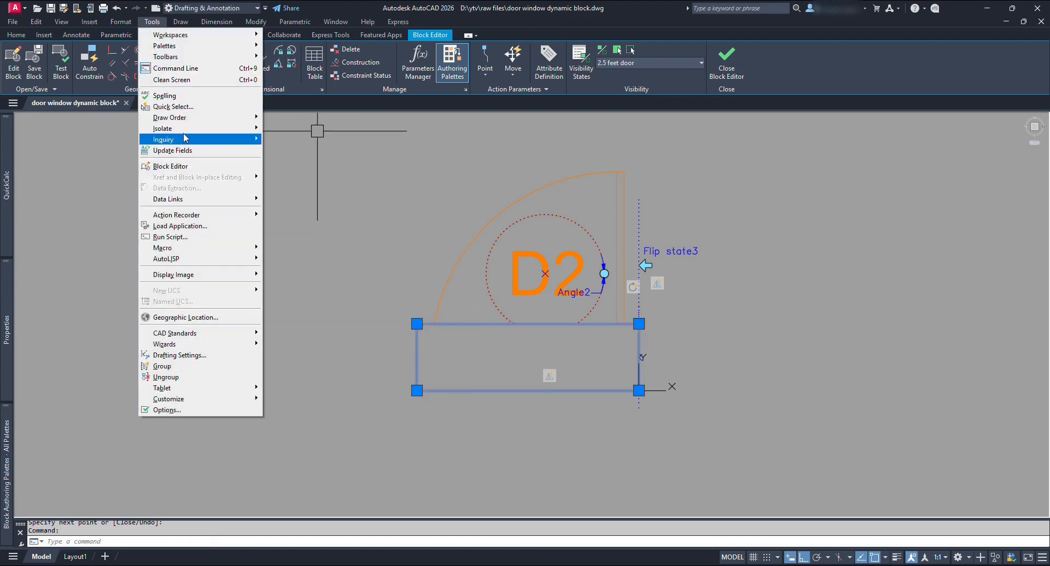
mouse_move(196, 117)
click(346, 118)
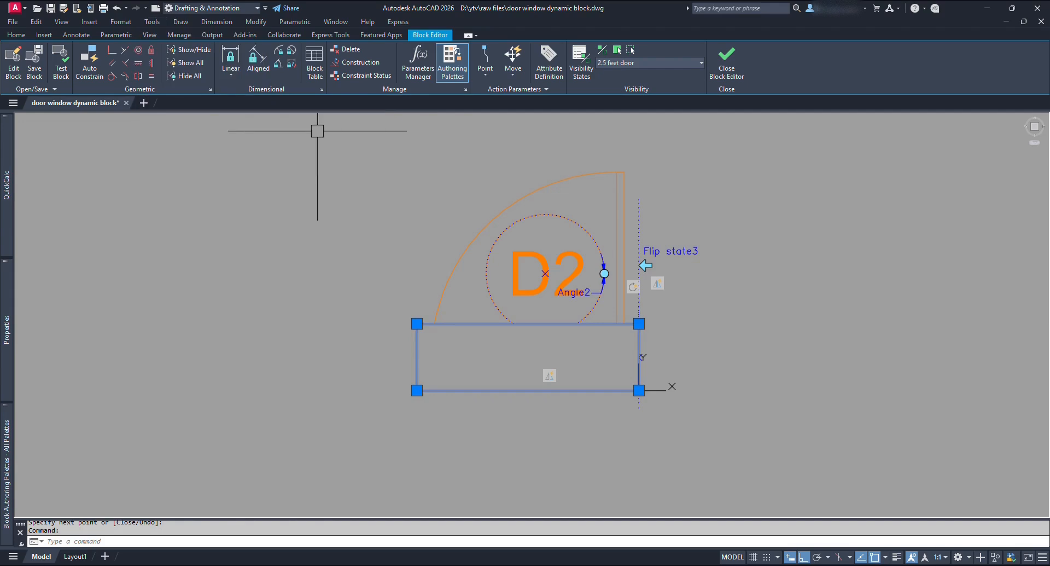
In the 2 feet door state, draw a rectangular wipeout under the opening and send it to back.
click(665, 63)
click(643, 99)
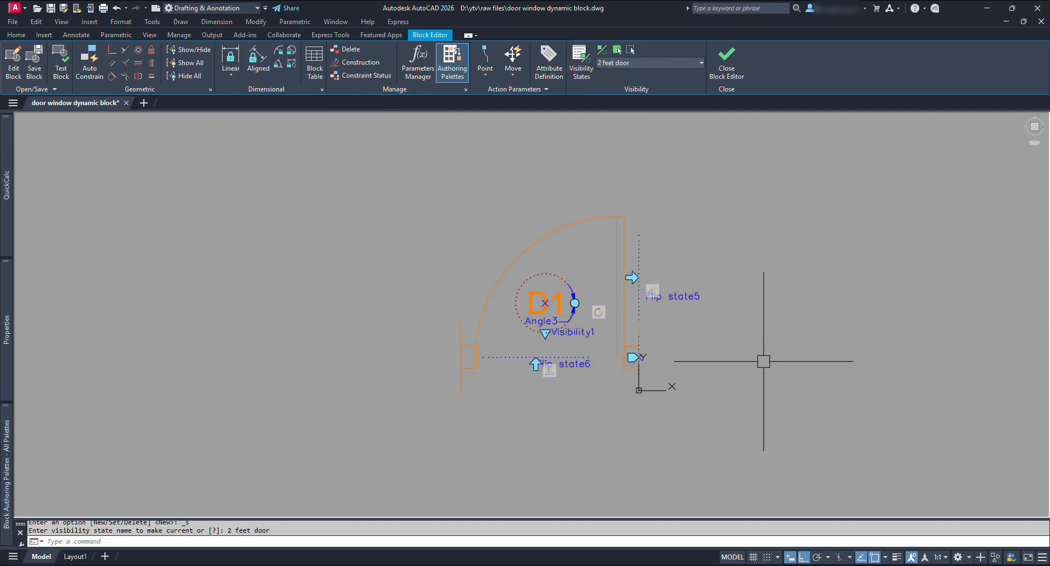
text(wipeout)
key(Return)
click(639, 390)
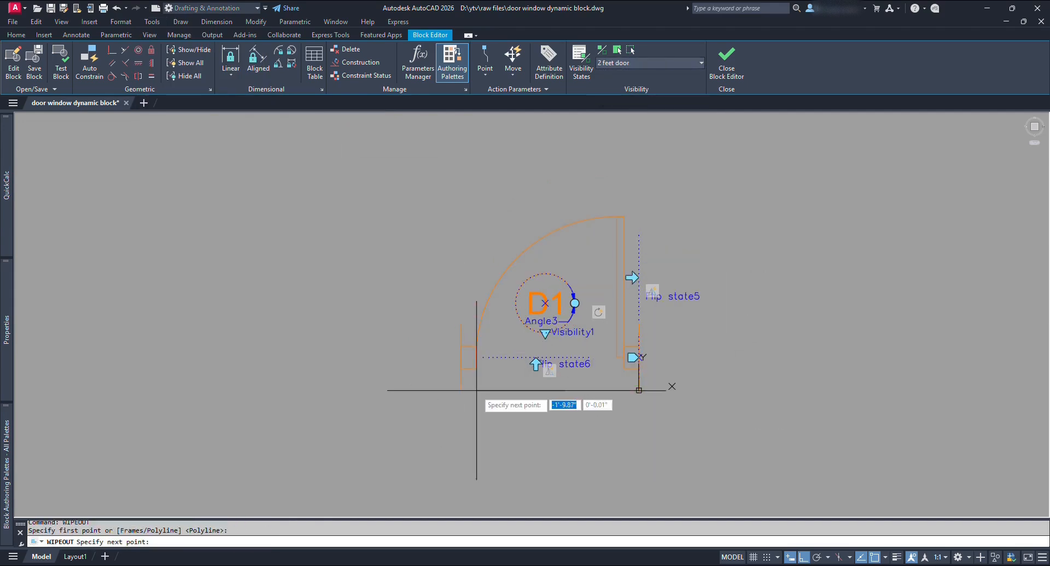
click(461, 390)
click(461, 324)
click(639, 324)
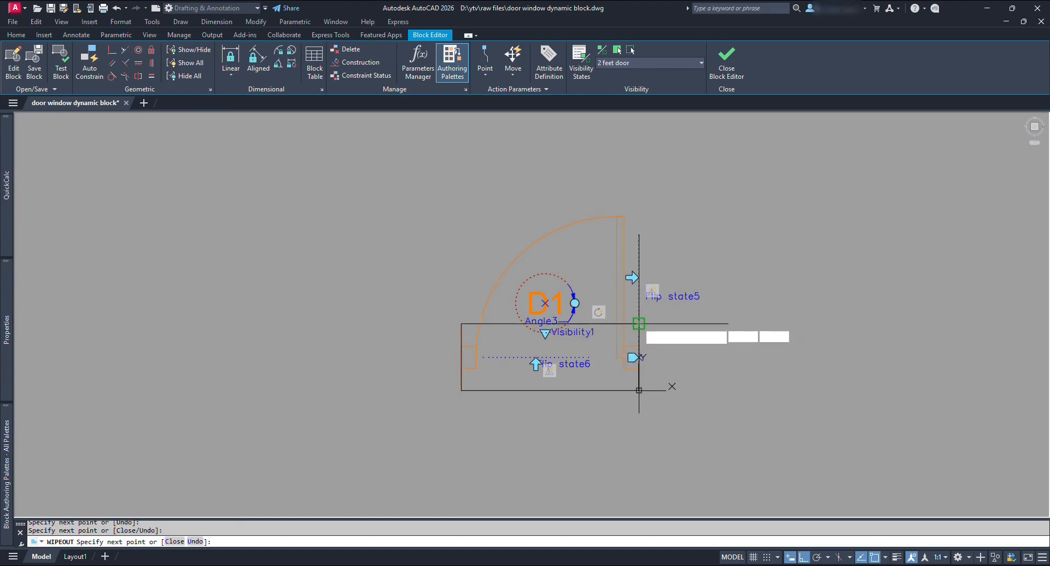
key(Return)
click(560, 323)
click(152, 22)
mouse_move(170, 118)
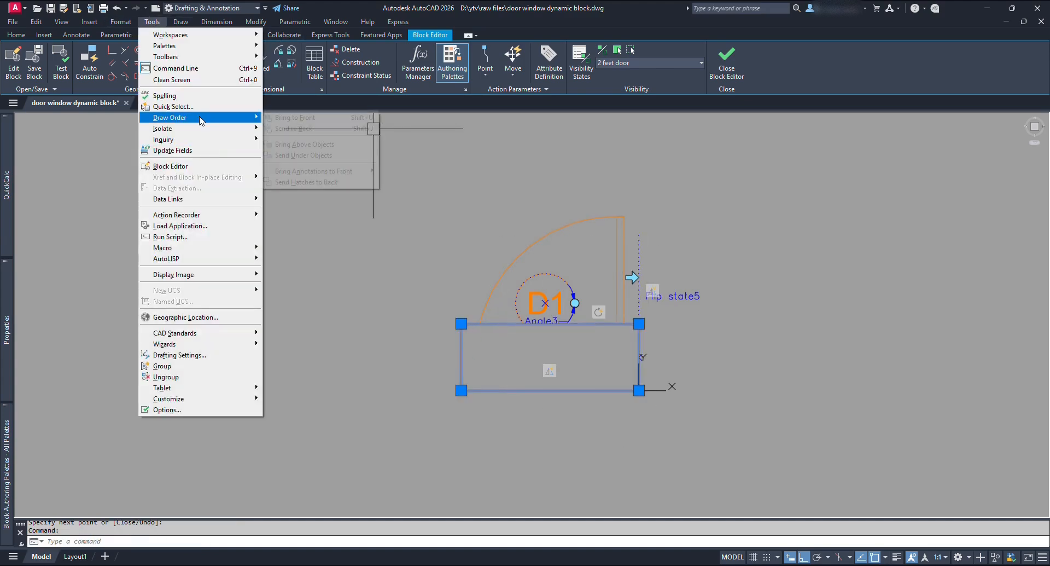
click(310, 129)
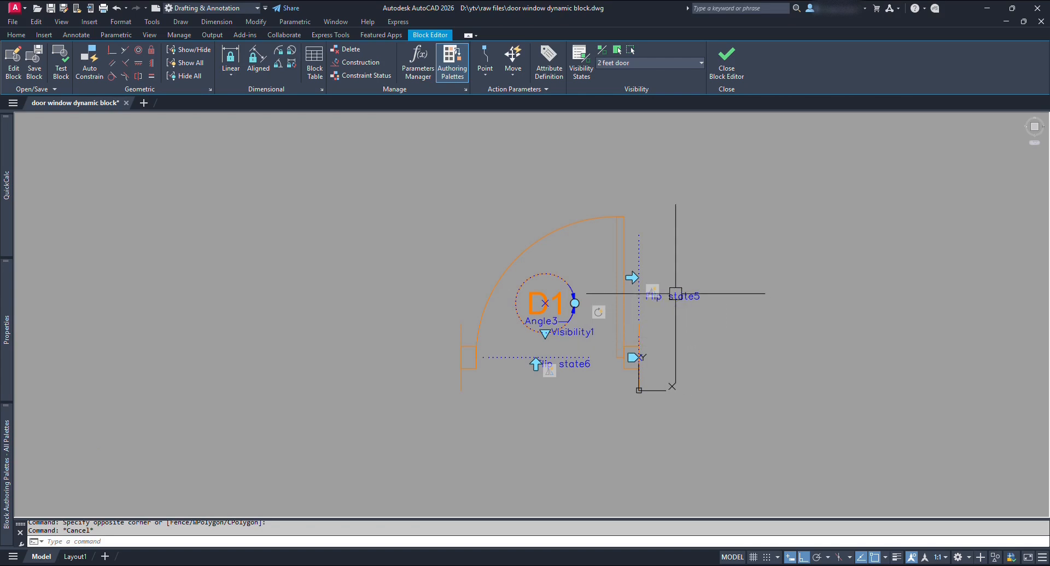
Give both flip actions of the current door state new selection sets of all door objects.
mouse_move(652, 292)
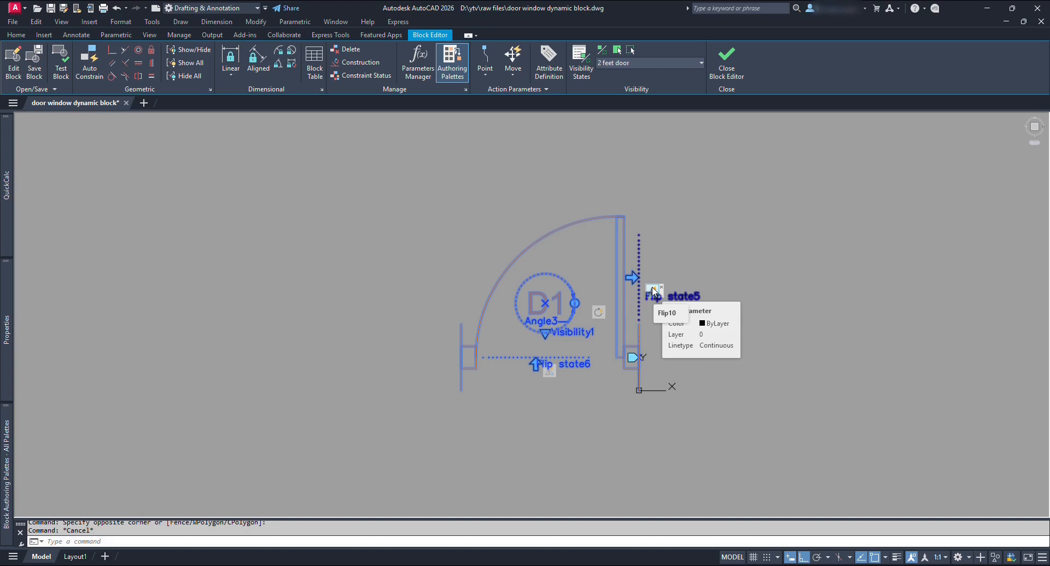
right_click(653, 291)
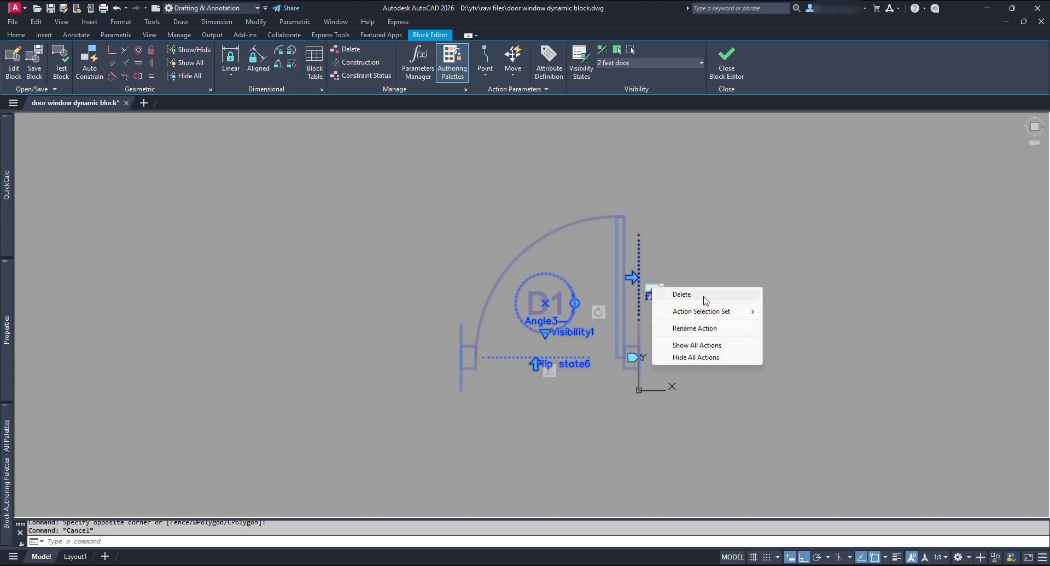
mouse_move(738, 316)
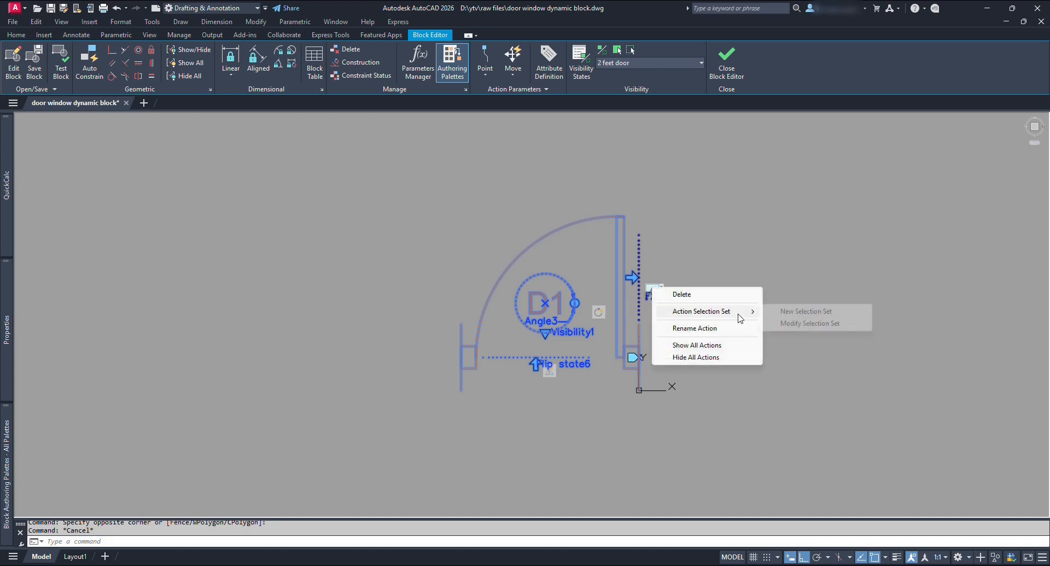
click(825, 316)
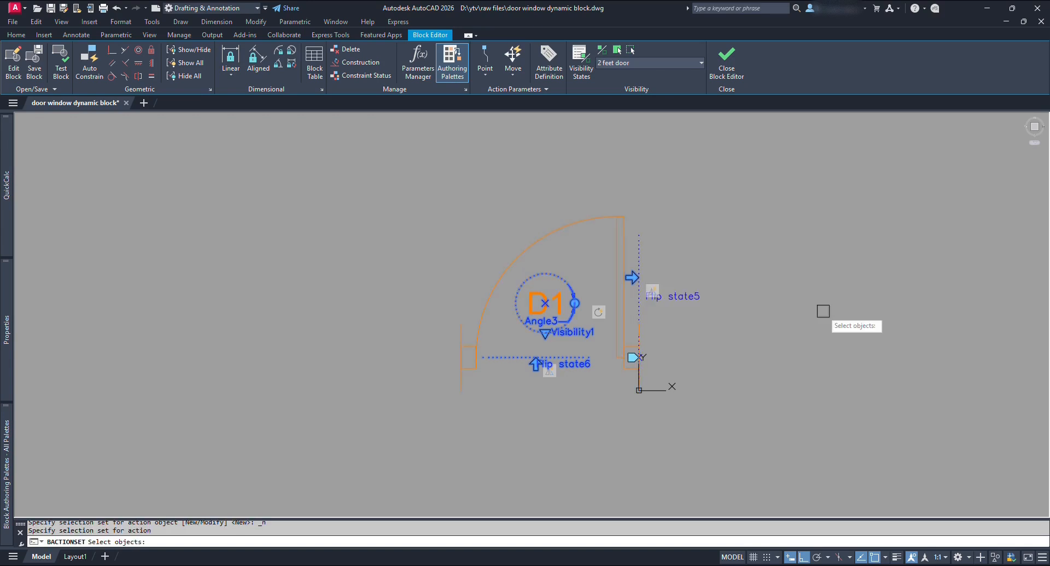
click(856, 447)
click(361, 173)
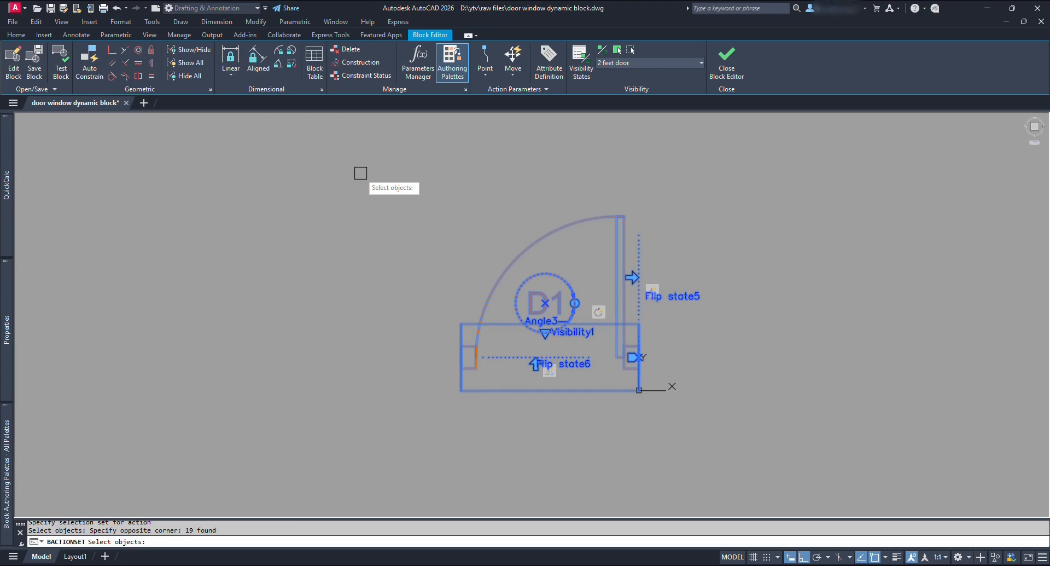
key(Return)
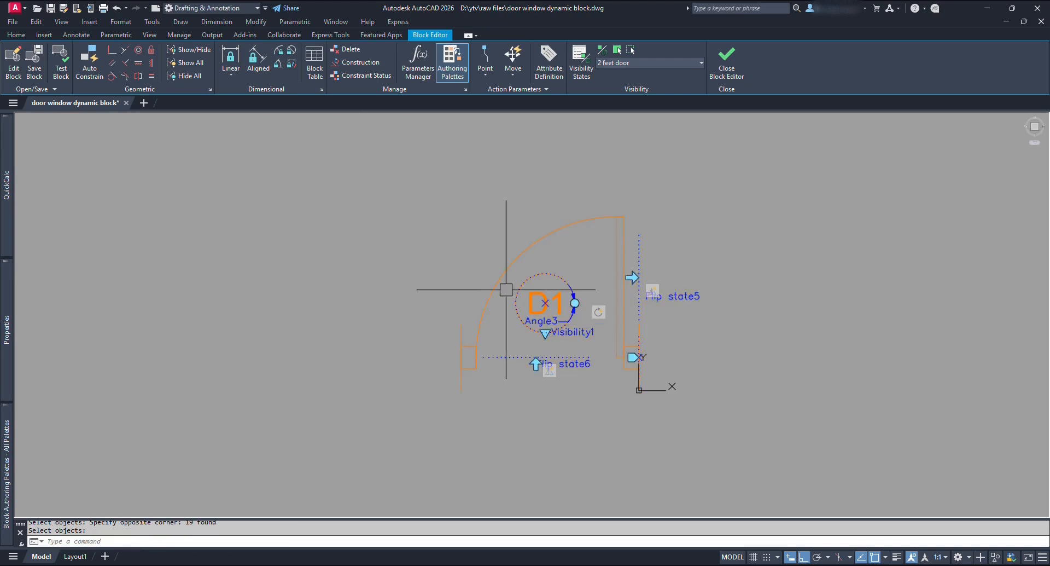
right_click(543, 374)
mouse_move(635, 402)
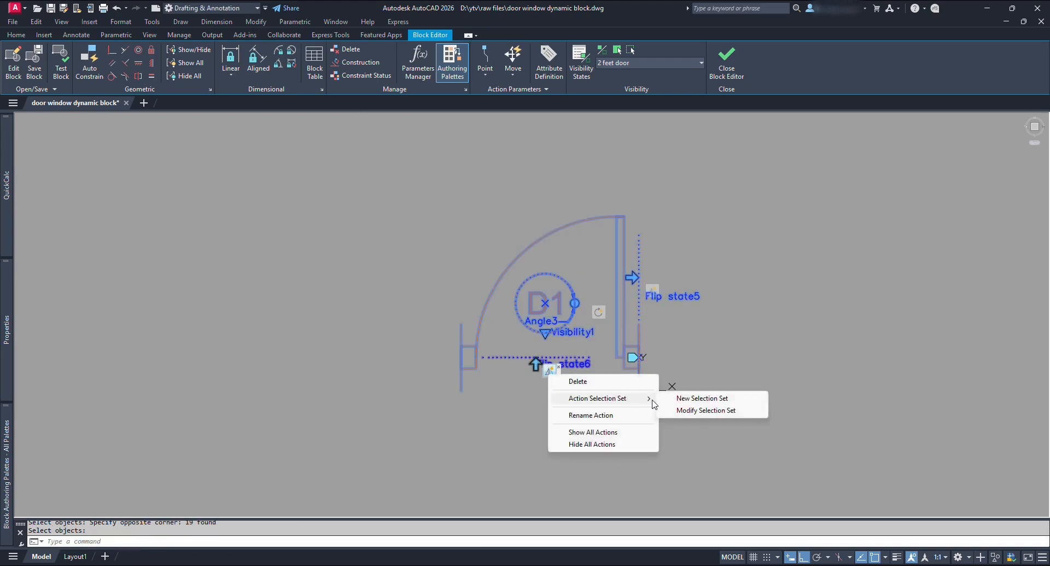
click(701, 403)
click(828, 442)
click(397, 166)
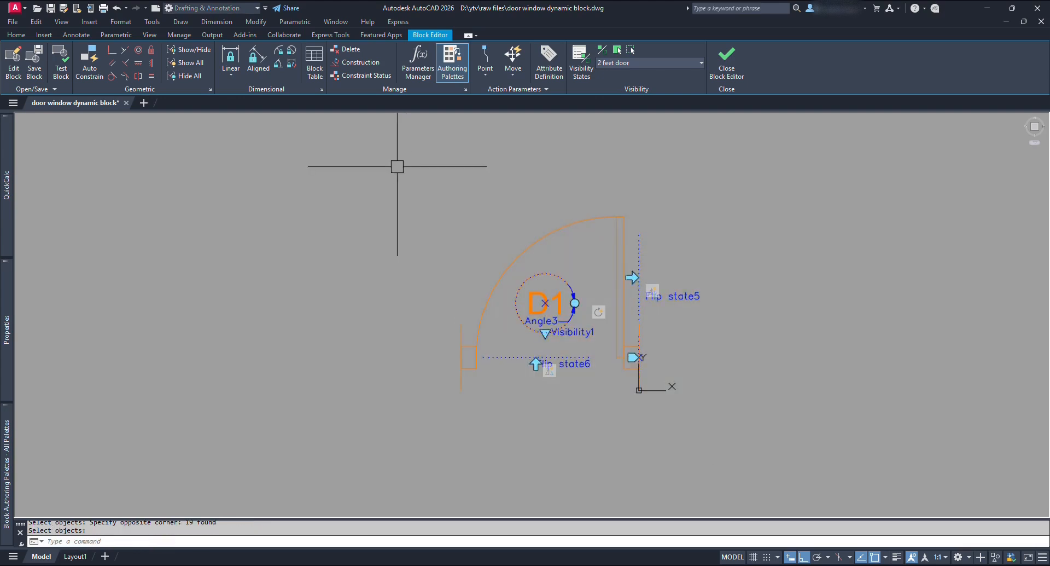
In the 2.5 feet door state, reselect the door objects for Flip state3 and Flip state4.
click(665, 63)
click(639, 87)
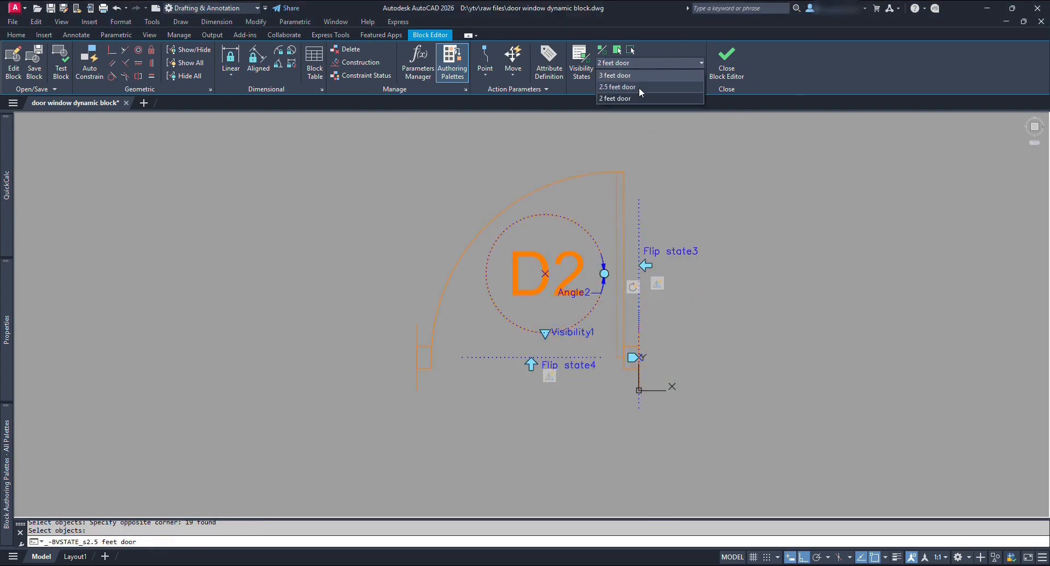
right_click(655, 283)
mouse_move(711, 308)
click(793, 307)
click(828, 437)
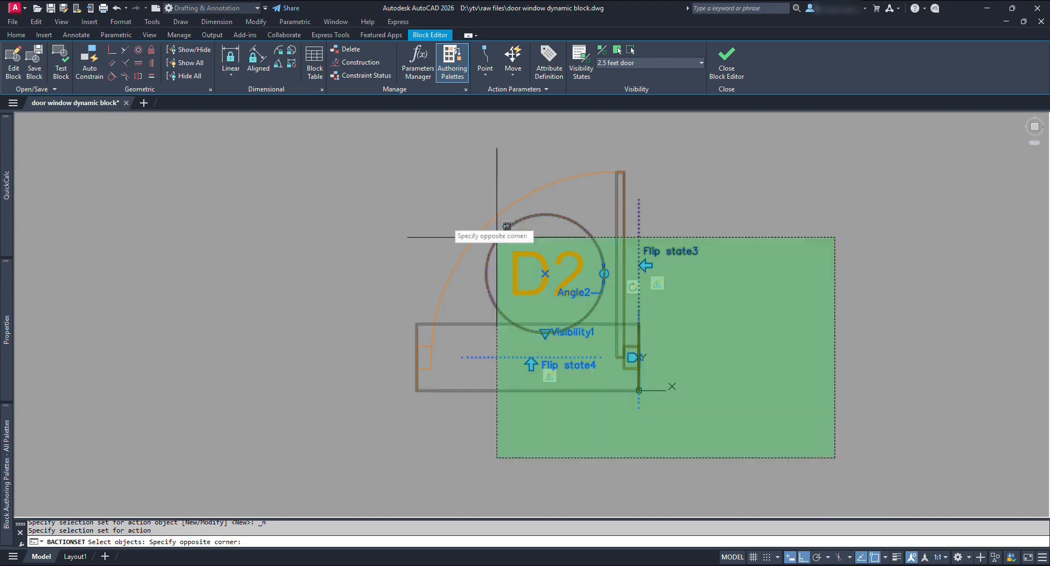
click(413, 170)
key(Return)
right_click(549, 375)
mouse_move(618, 399)
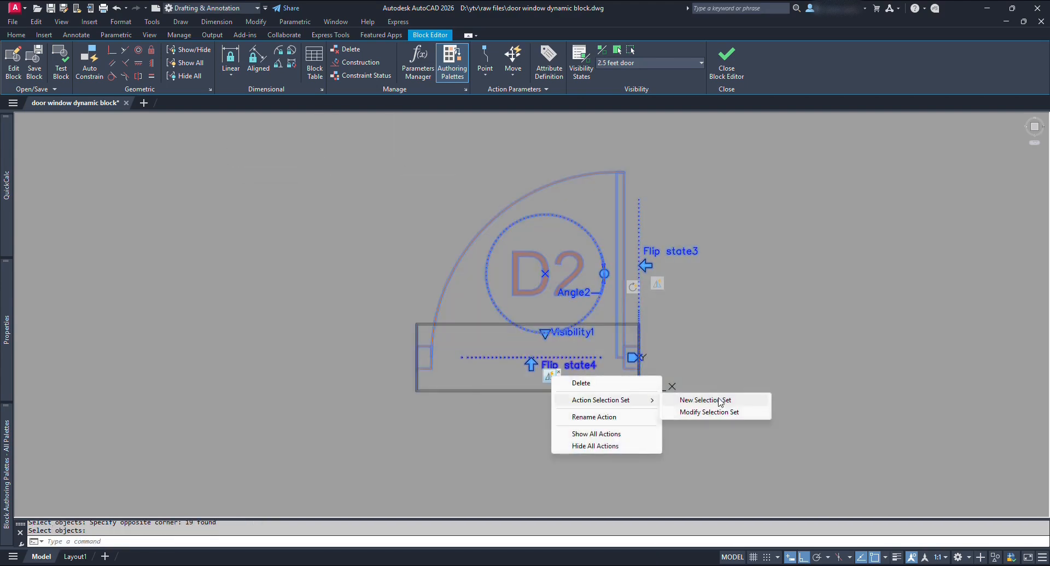
click(705, 398)
click(807, 452)
click(416, 171)
key(Return)
In the 3 feet door state, assign new door selection sets to Flip state1 and Flip state2.
click(651, 63)
click(645, 72)
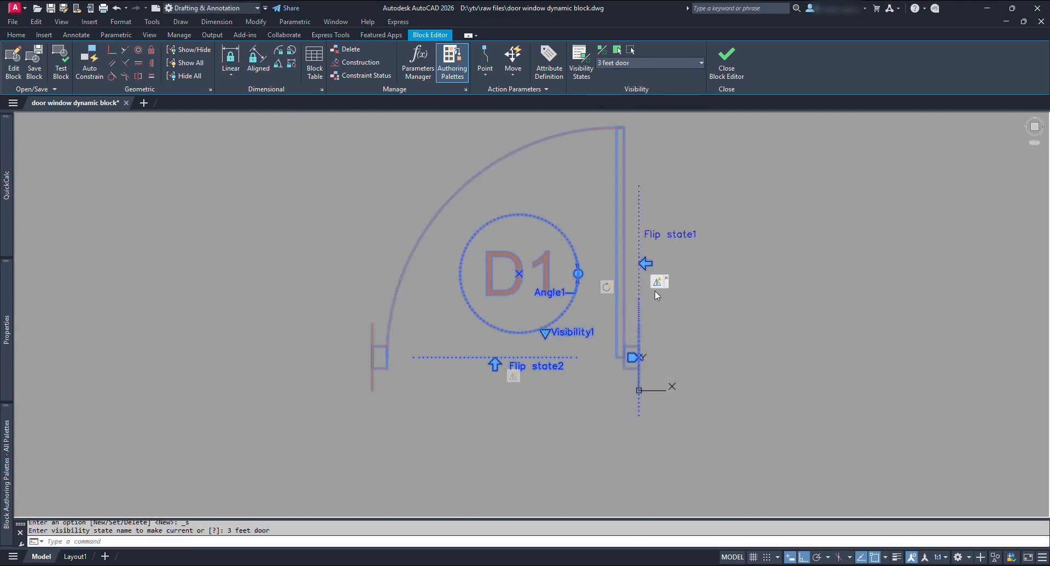
right_click(656, 282)
mouse_move(741, 313)
click(817, 307)
scroll(818, 308, down, 2)
click(811, 392)
click(403, 164)
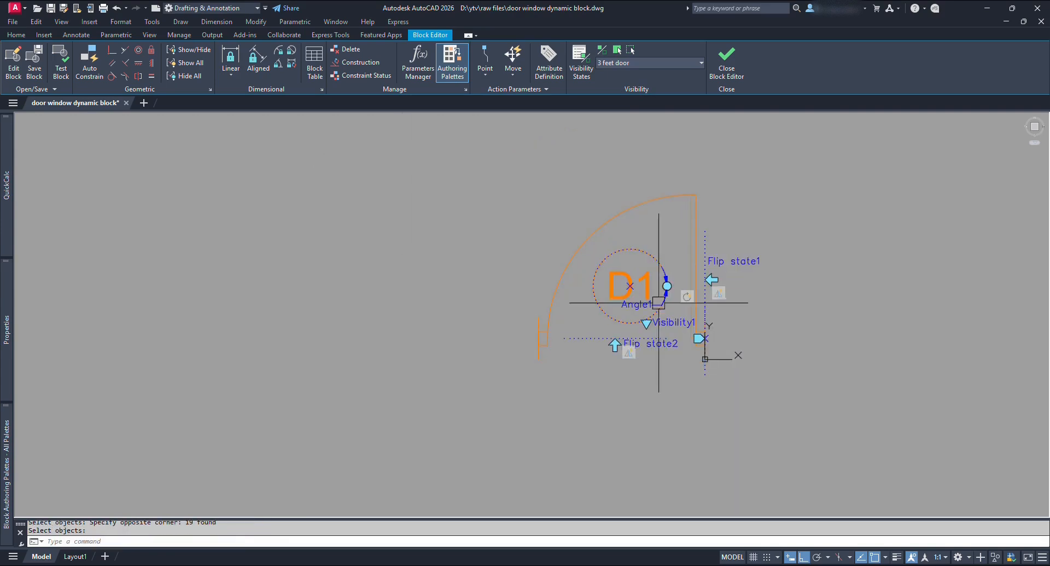
right_click(628, 354)
mouse_move(727, 382)
click(777, 378)
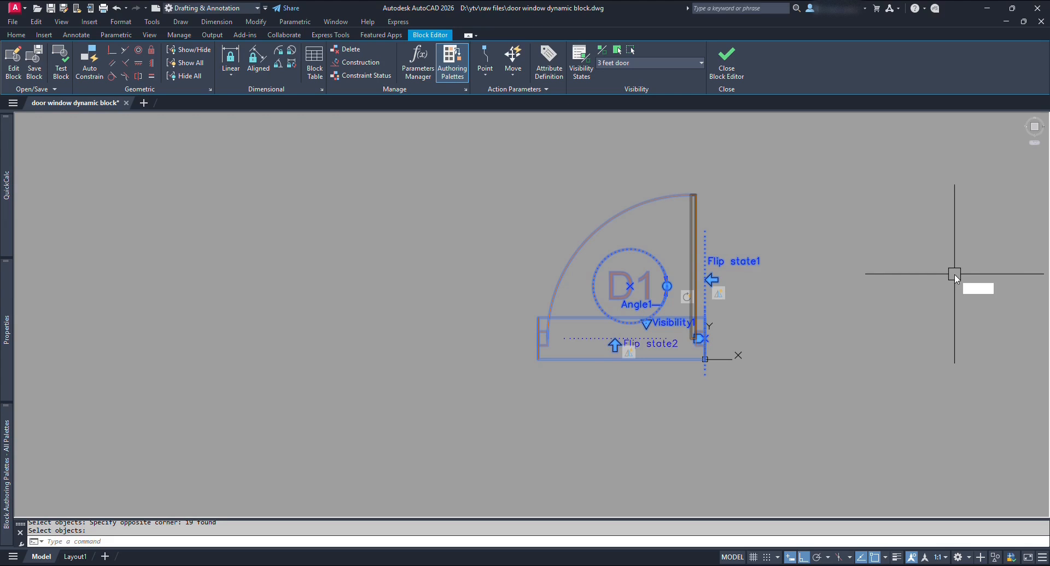
Set WIPEOUTFRAME to 0 so wipeout borders stay hidden.
text(WIPEOUTFRAME)
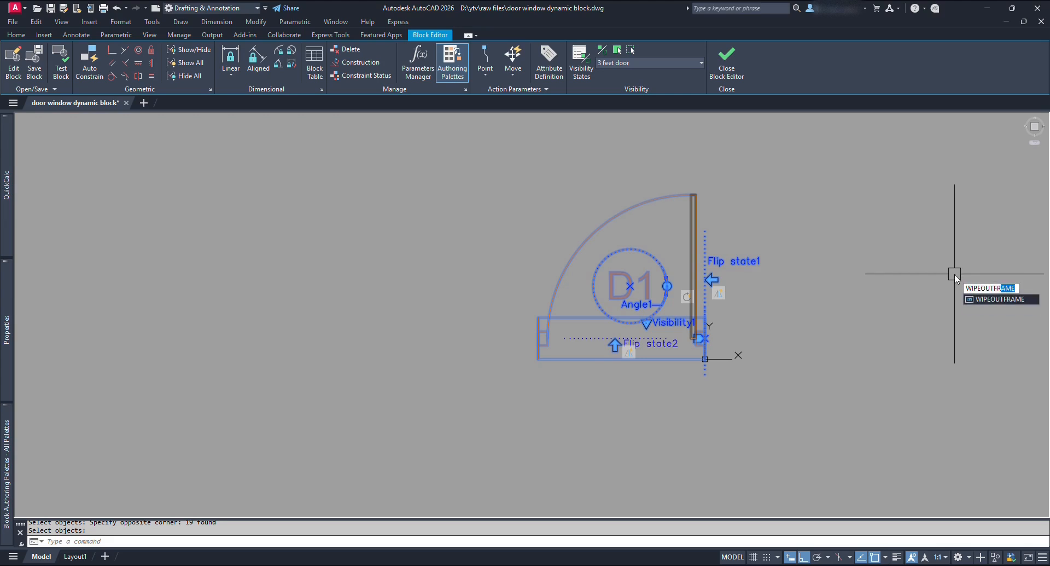
key(Return)
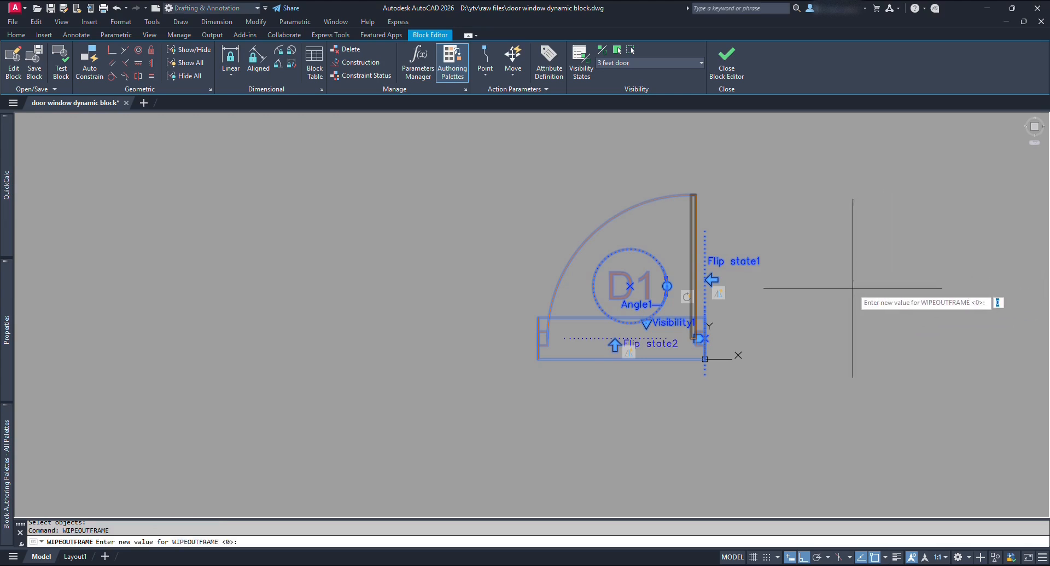
key(Return)
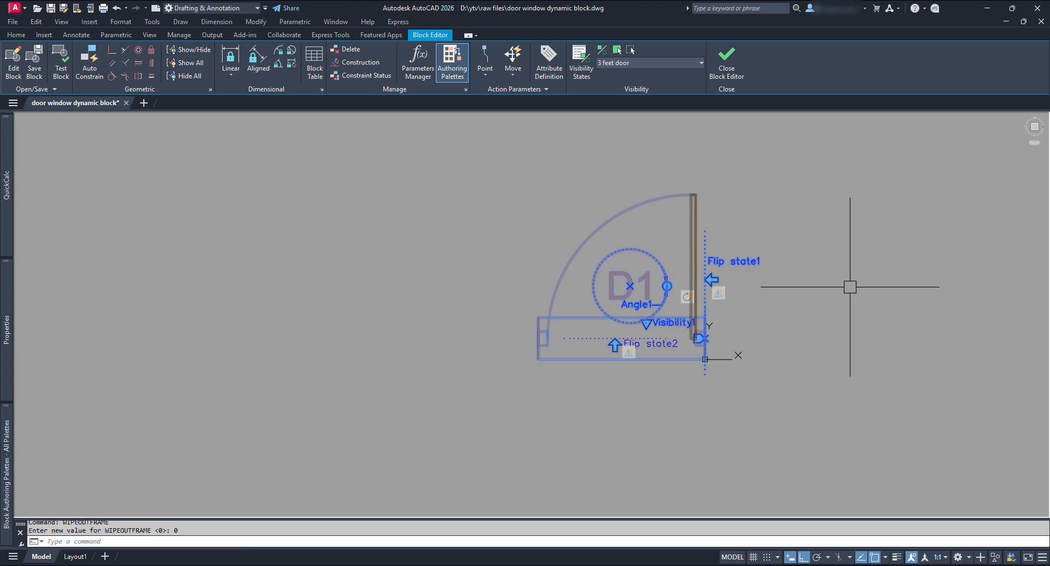
Close the Block Editor saving the parameter changes, then zoom to the D1 door in the plan.
click(728, 73)
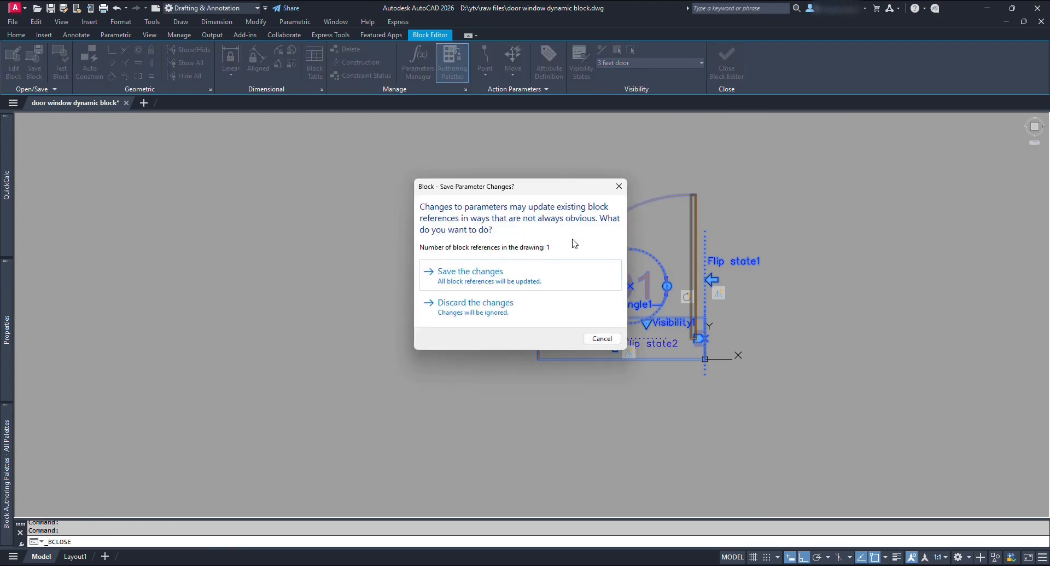
click(503, 286)
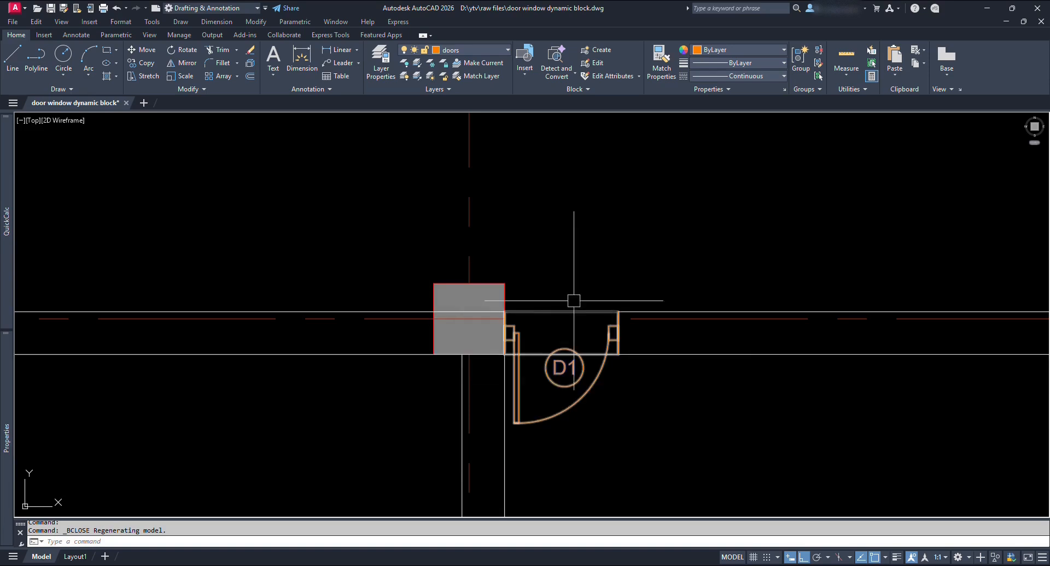
scroll(631, 395, down, 5)
middle_drag(607, 412, 684, 372)
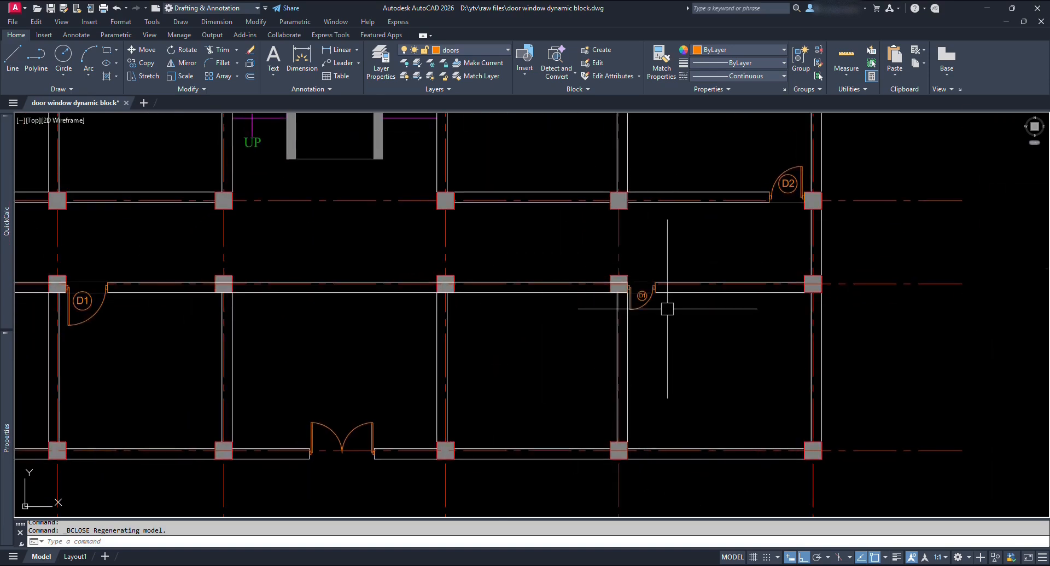
scroll(667, 309, up, 2)
scroll(659, 288, up, 10)
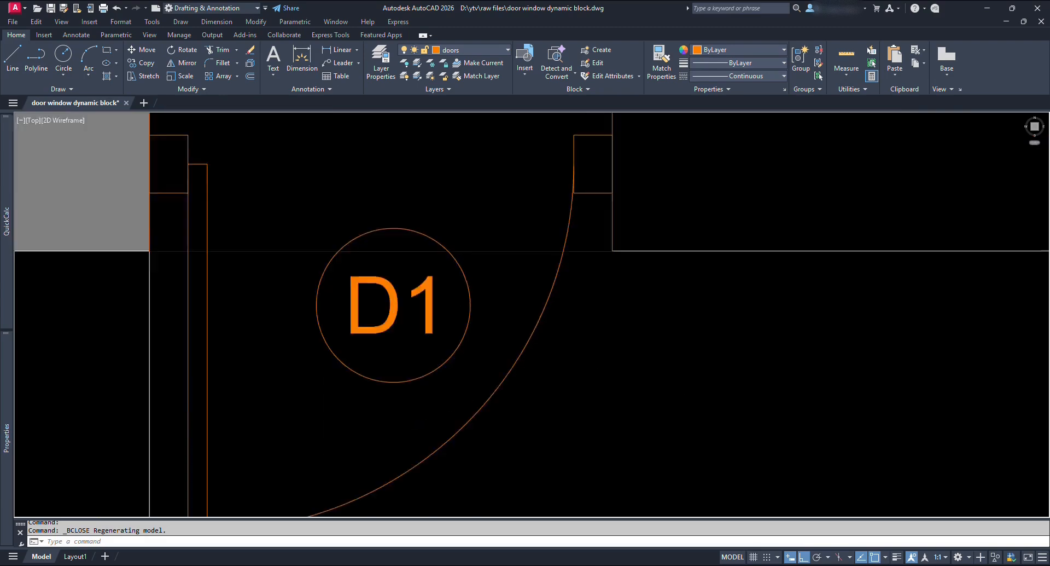
scroll(588, 237, down, 8)
scroll(624, 280, down, 4)
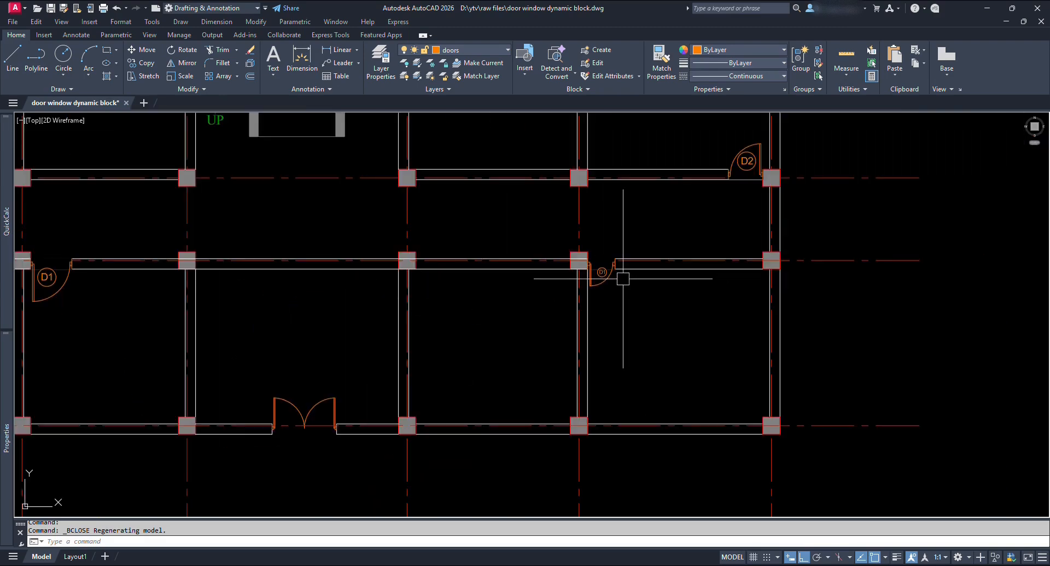
scroll(608, 289, up, 4)
Copy the D1 door block with COPY and place the copy below the wall.
click(585, 263)
click(572, 294)
text(co)
key(space)
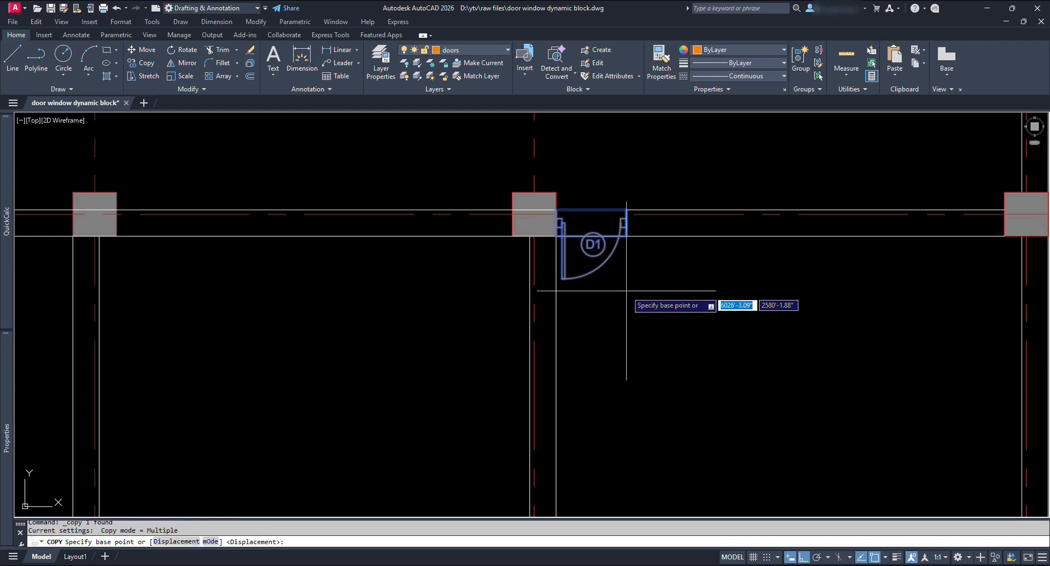
click(600, 254)
key(F8)
shift+click(379, 388)
key(Escape)
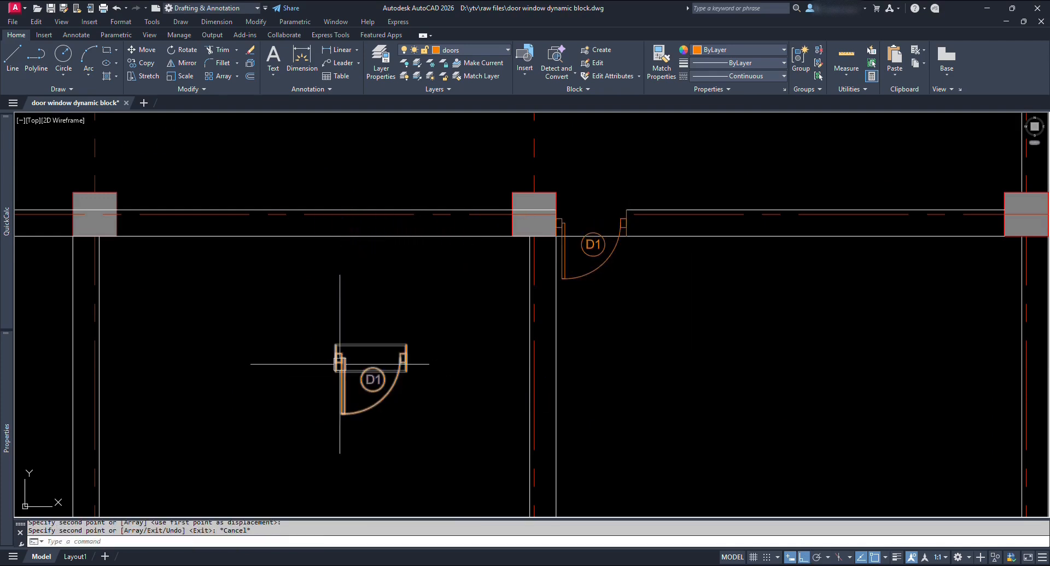
Stretch the copied door's grip so it sits in the middle wall beside the column.
click(362, 384)
scroll(351, 367, up, 2)
click(326, 351)
scroll(367, 358, down, 4)
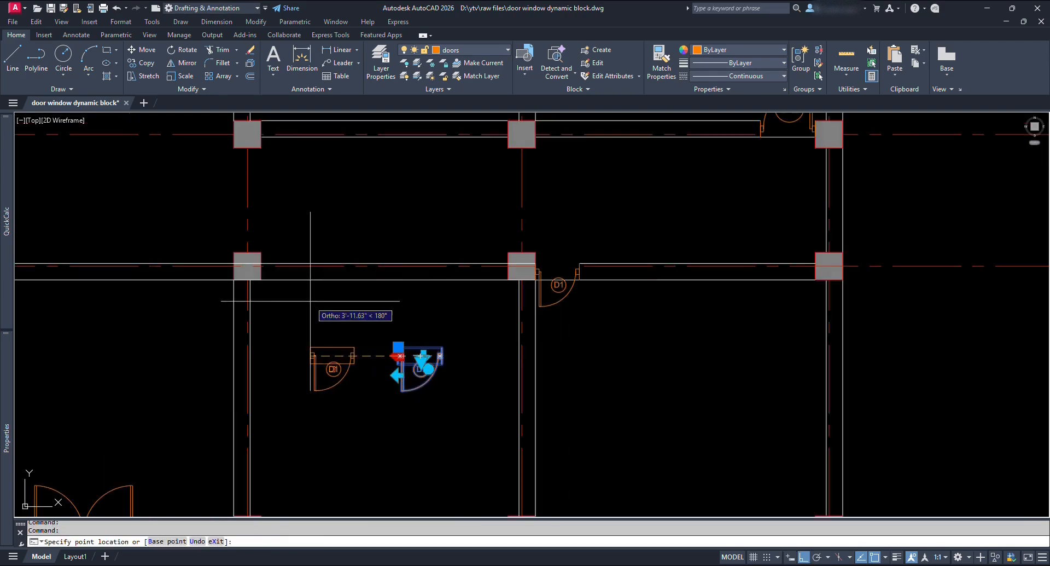
scroll(238, 266, up, 4)
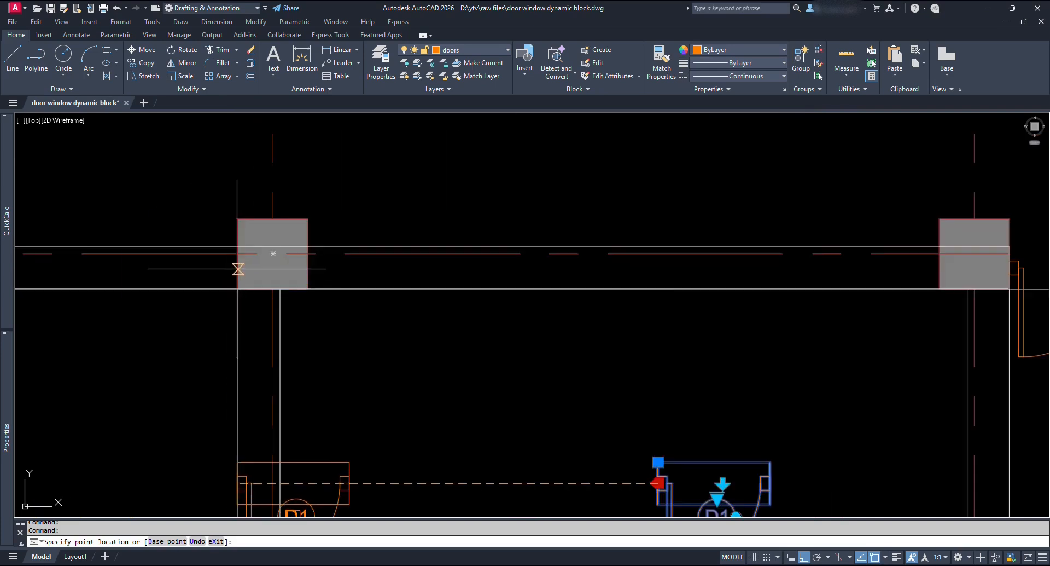
click(238, 266)
middle_drag(243, 279, 490, 313)
scroll(473, 323, up, 2)
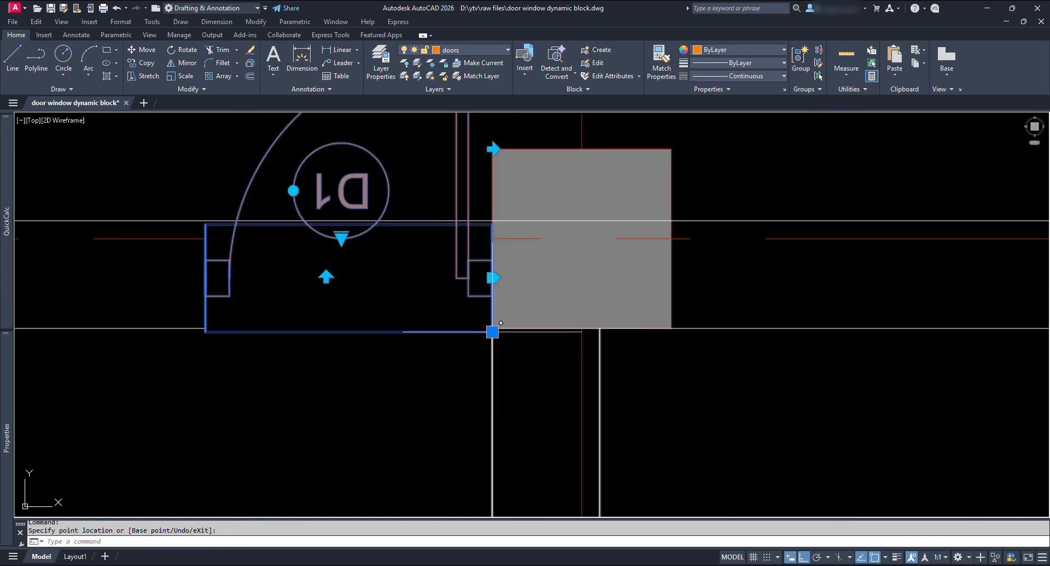
click(493, 324)
click(493, 324)
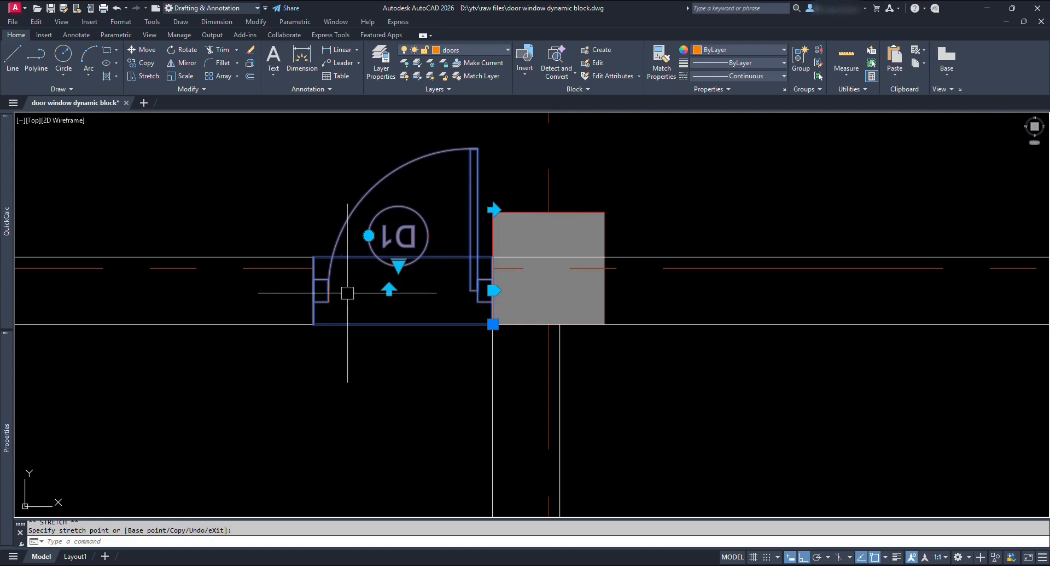
Set the copied door to 3 feet door and flip it to swing below the wall.
click(388, 289)
scroll(467, 282, down, 3)
scroll(493, 319, up, 4)
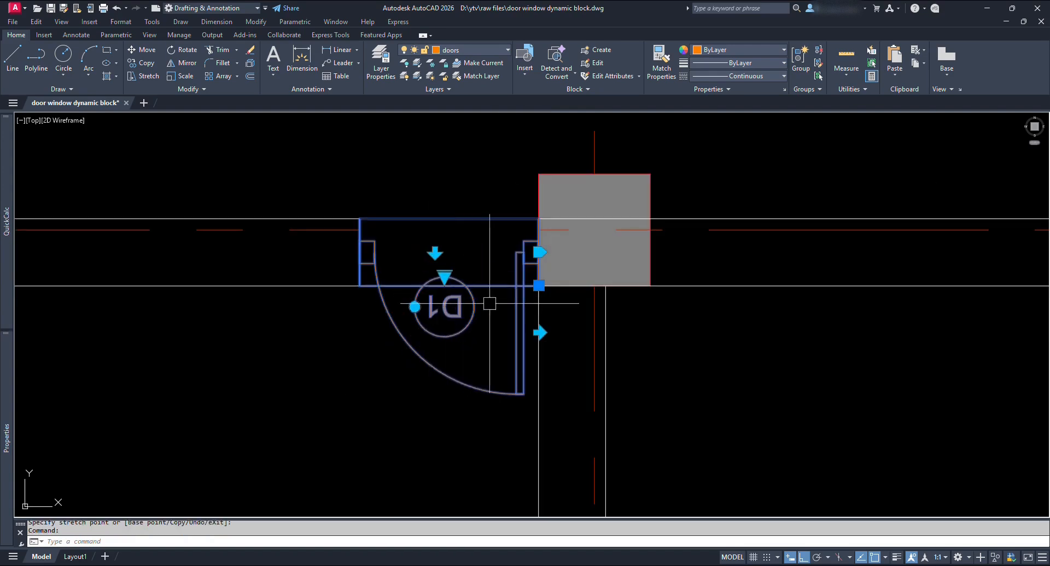
click(447, 278)
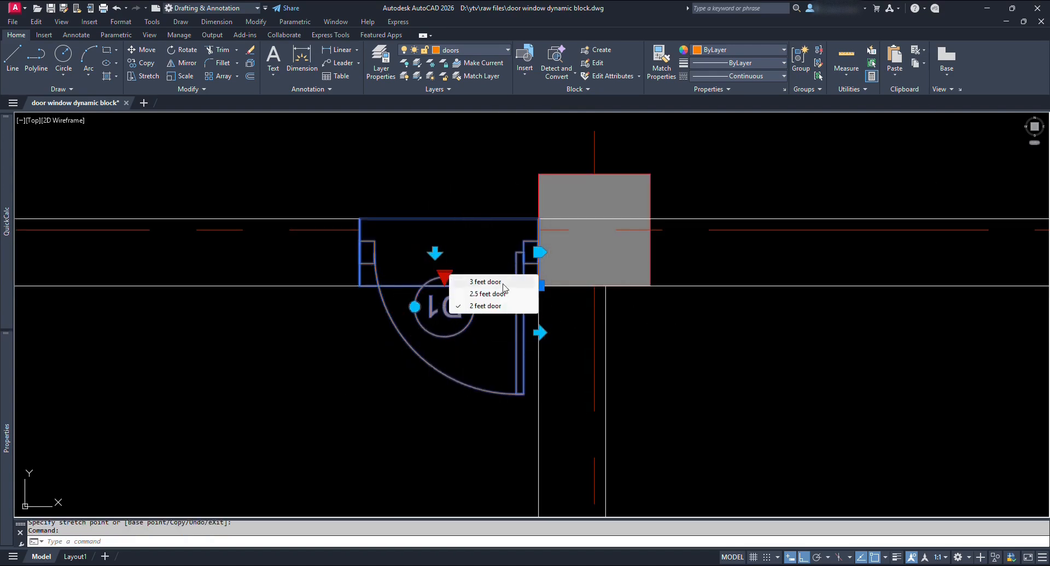
click(486, 282)
click(393, 252)
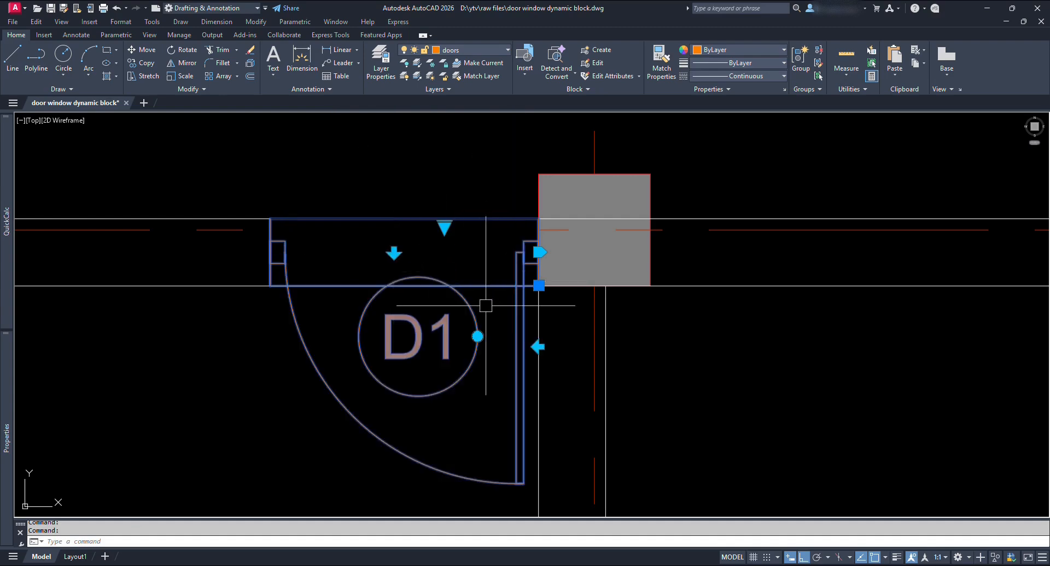
scroll(512, 323, down, 4)
middle_drag(595, 314, 470, 324)
scroll(471, 326, down, 4)
key(Escape)
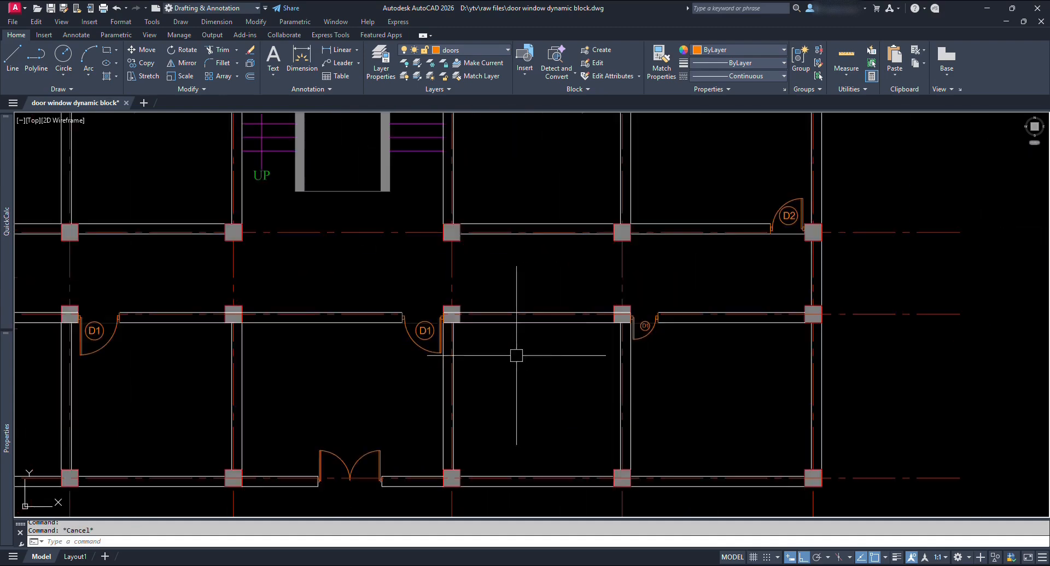
middle_drag(714, 368, 607, 367)
text(z)
key(space)
key(space)
drag(480, 409, 539, 340)
key(Escape)
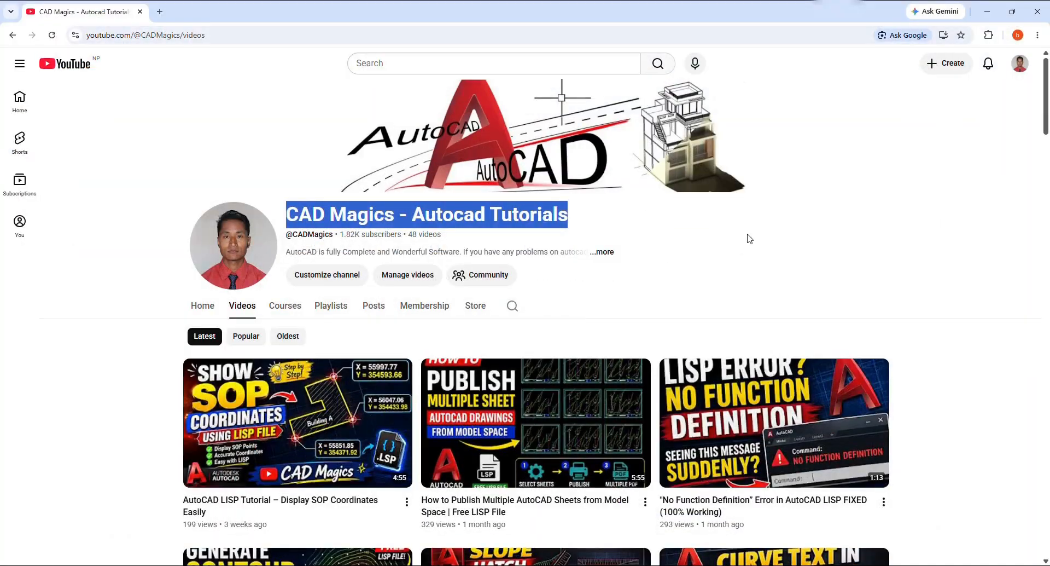
On the AutoCAD tutorials YouTube channel's Videos page, scroll down to the older LISP and 3D videos.
click(751, 238)
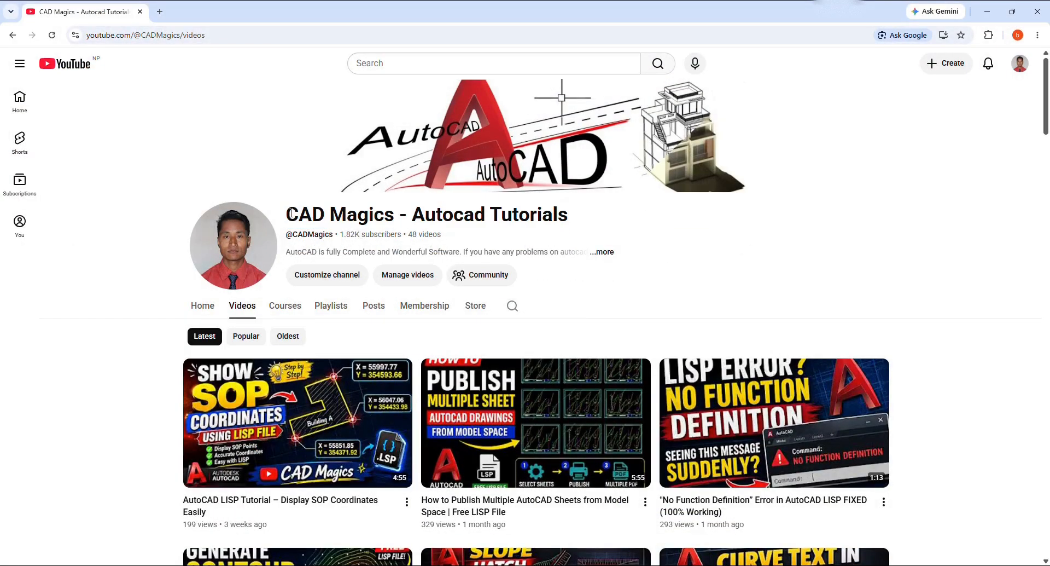
drag(290, 214, 504, 213)
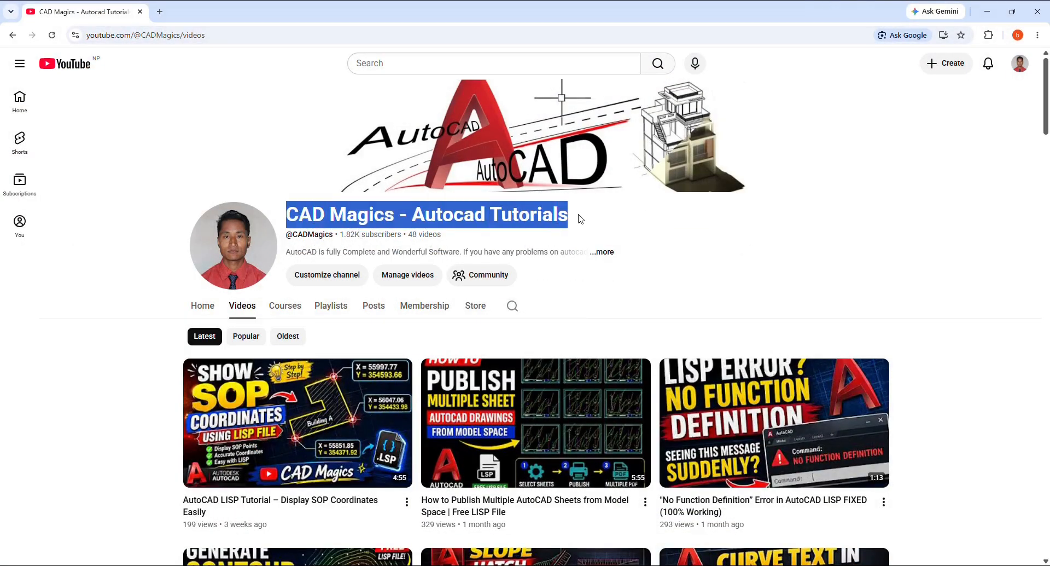
click(905, 241)
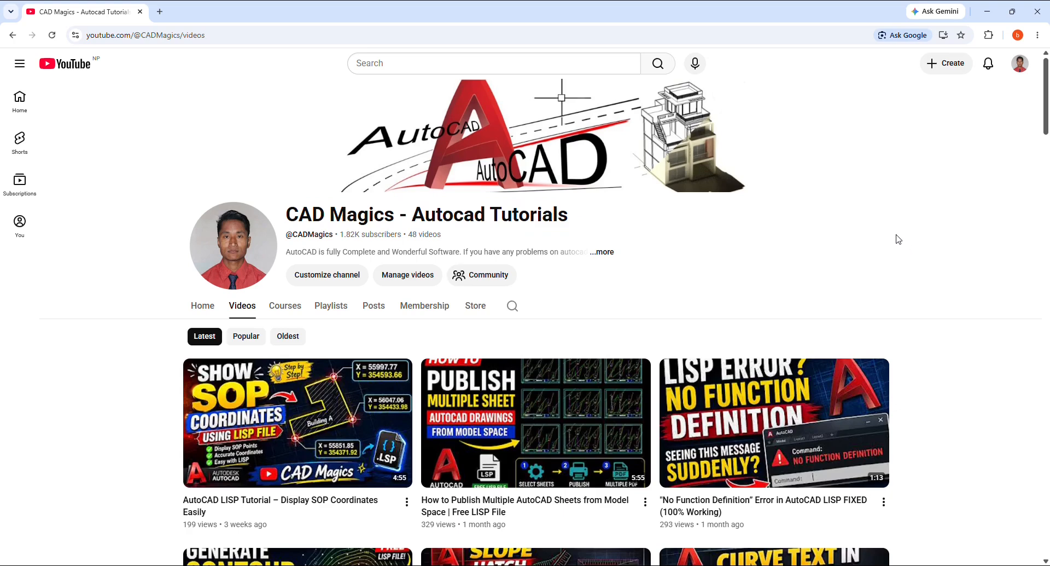
scroll(878, 251, down, 5)
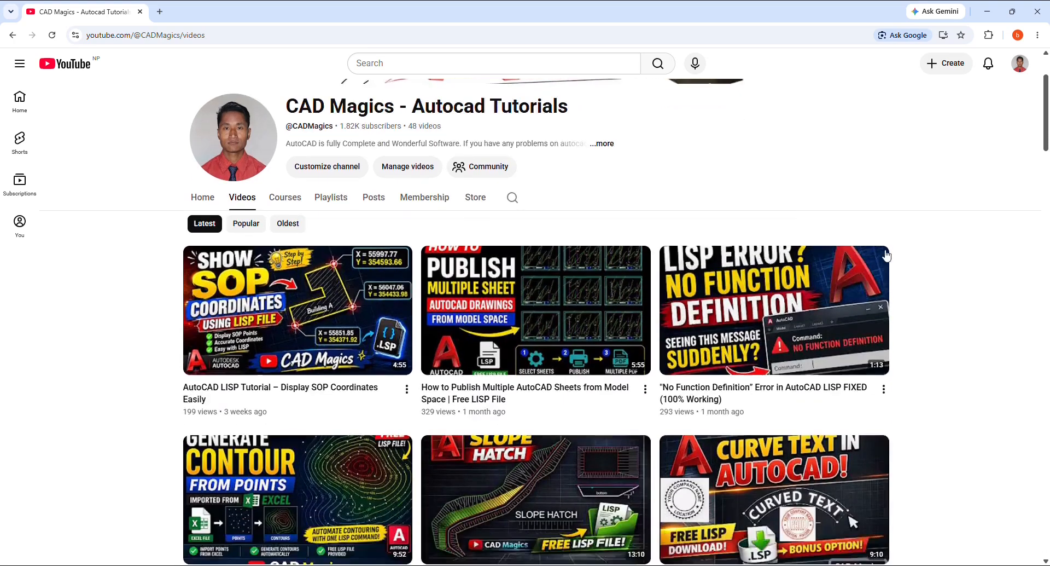
scroll(921, 259, down, 5)
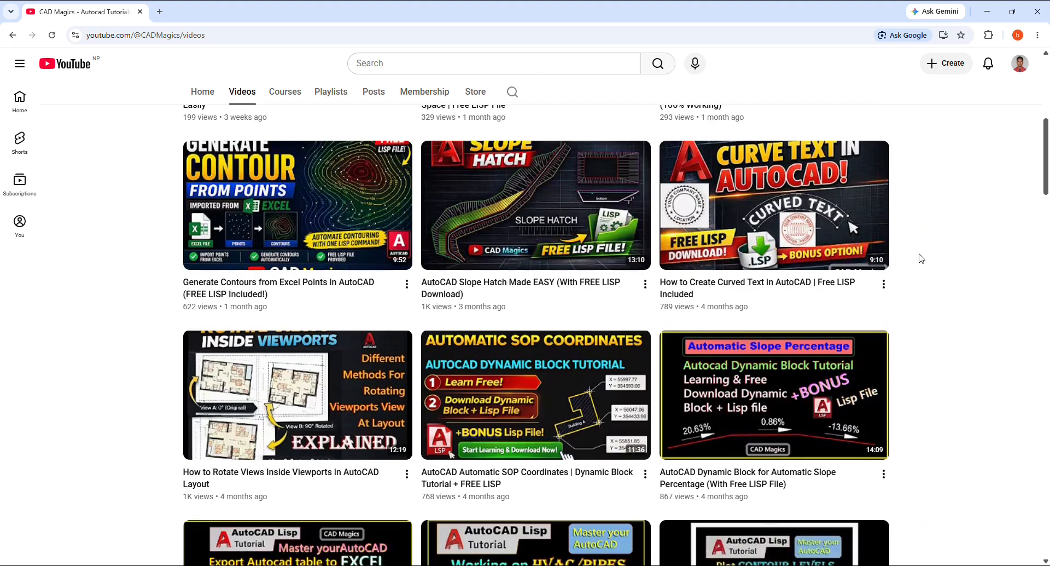
scroll(921, 258, down, 7)
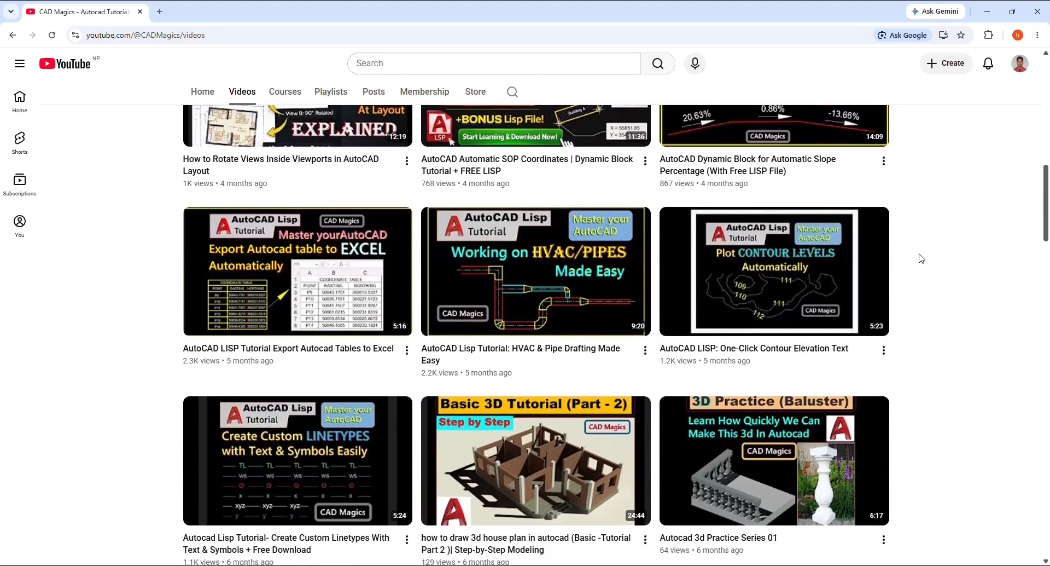